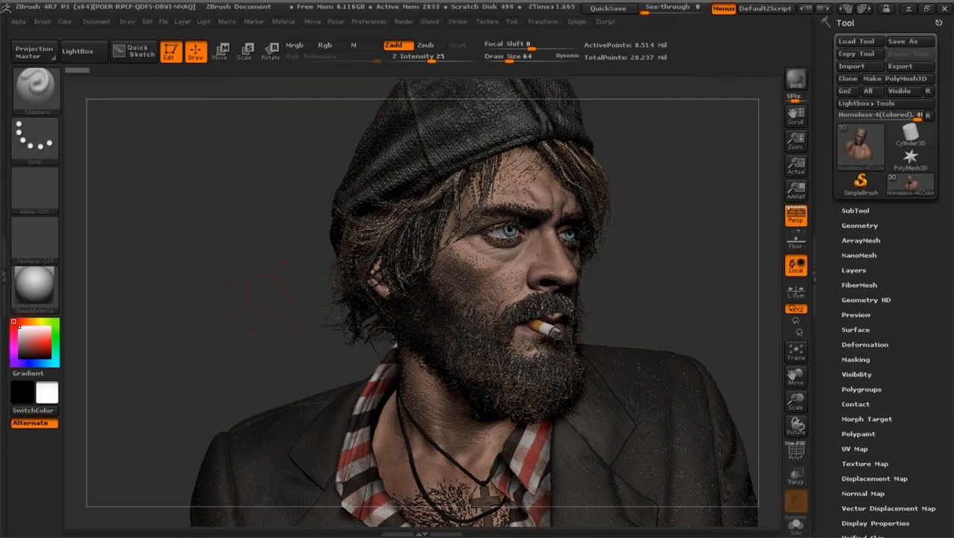
Step: Examine the bearded character's head and shoulders from the front and three-quarter view, ending close on the face
click(261, 296)
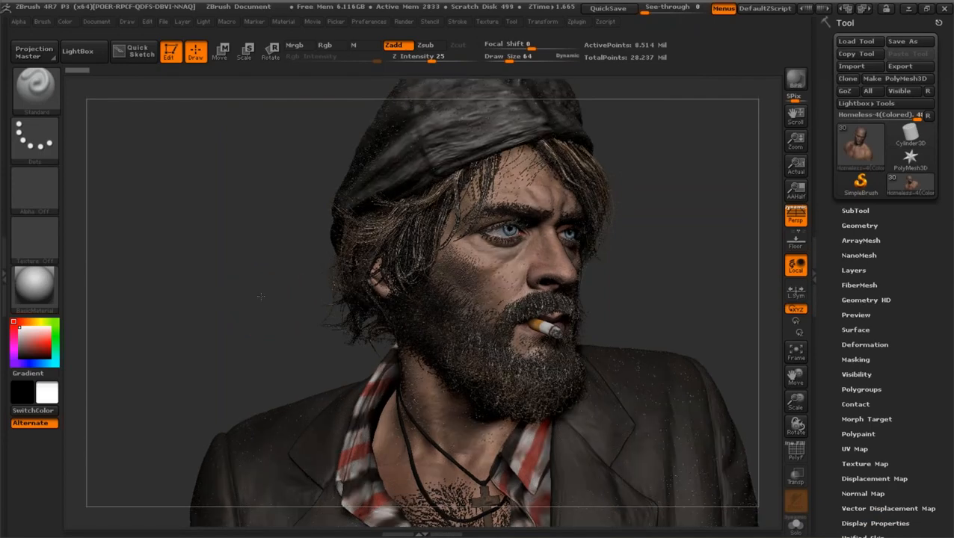
drag(794, 403, 792, 381)
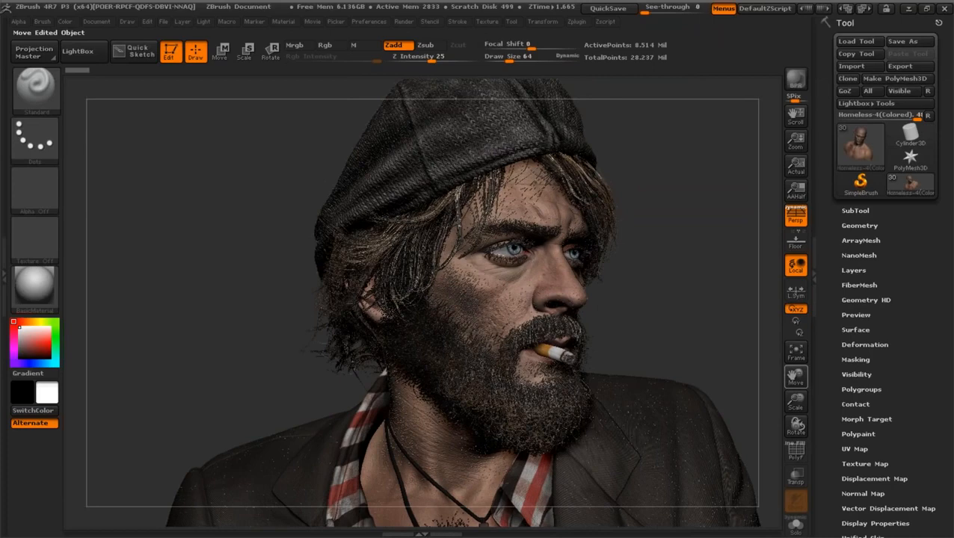
drag(709, 290, 650, 284)
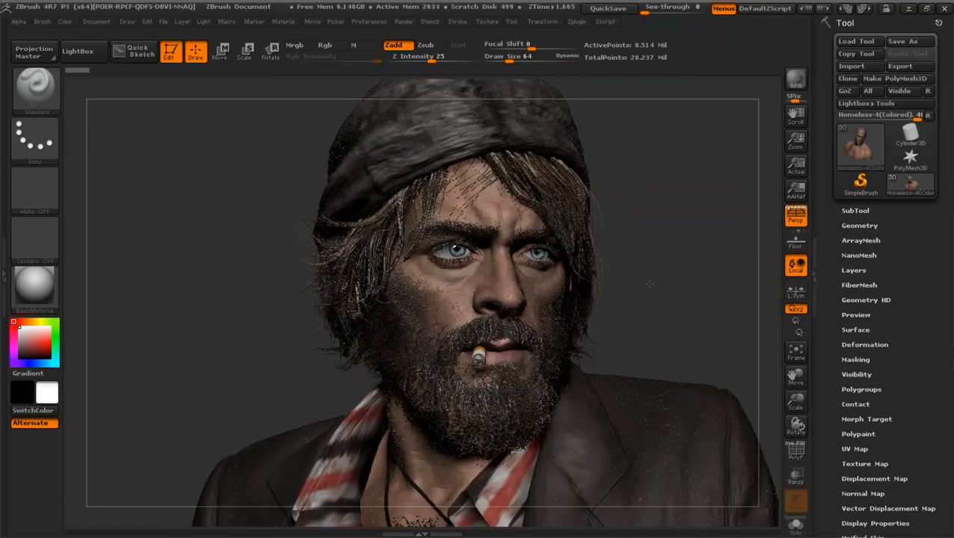
click(859, 225)
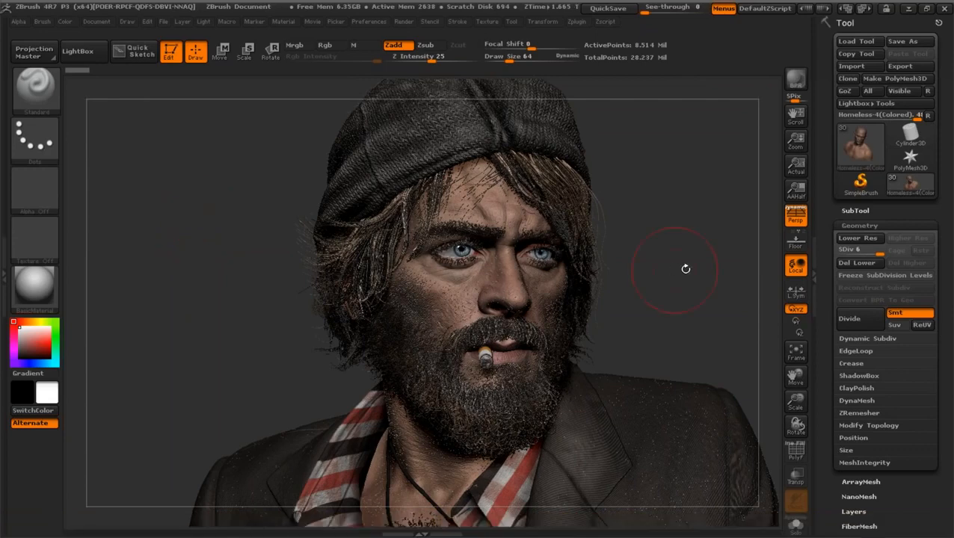
drag(686, 268, 686, 269)
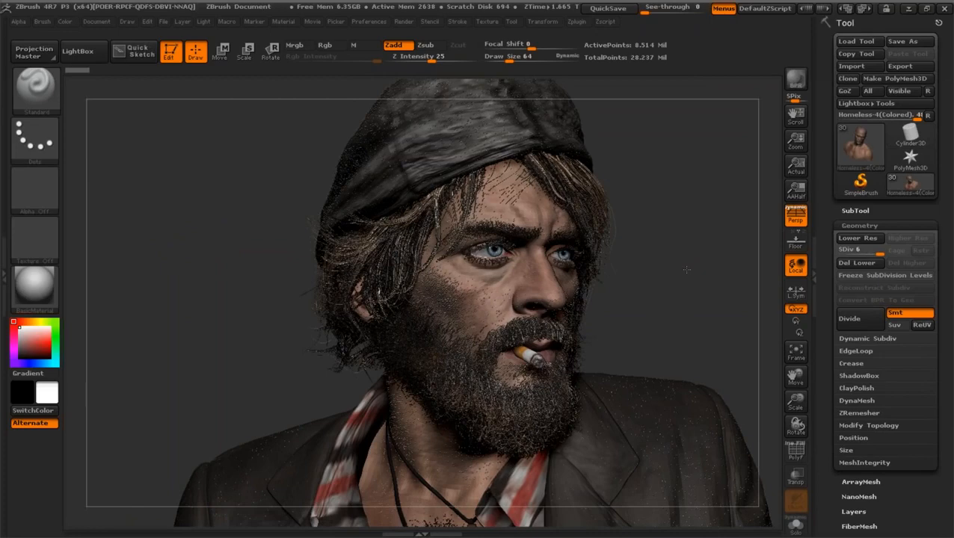
drag(686, 270, 702, 271)
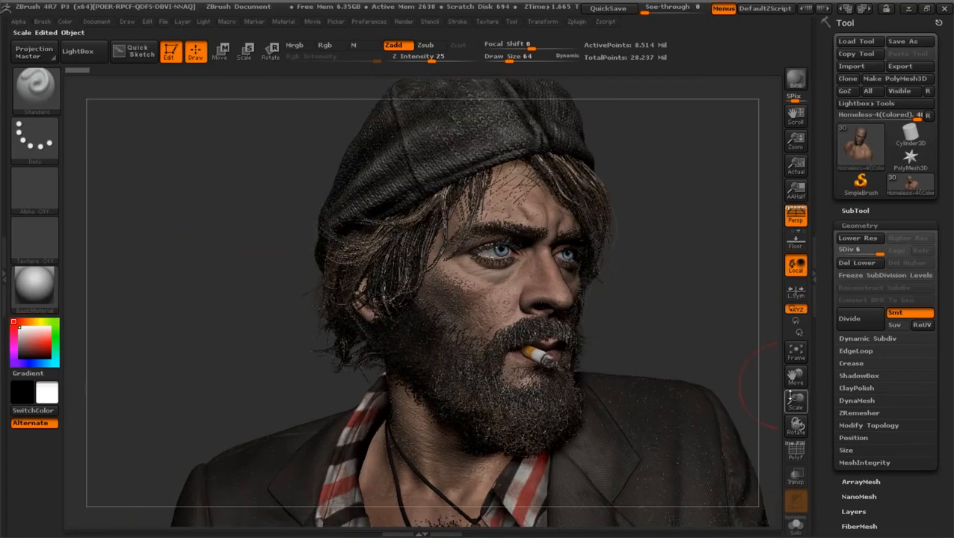
drag(790, 396, 737, 300)
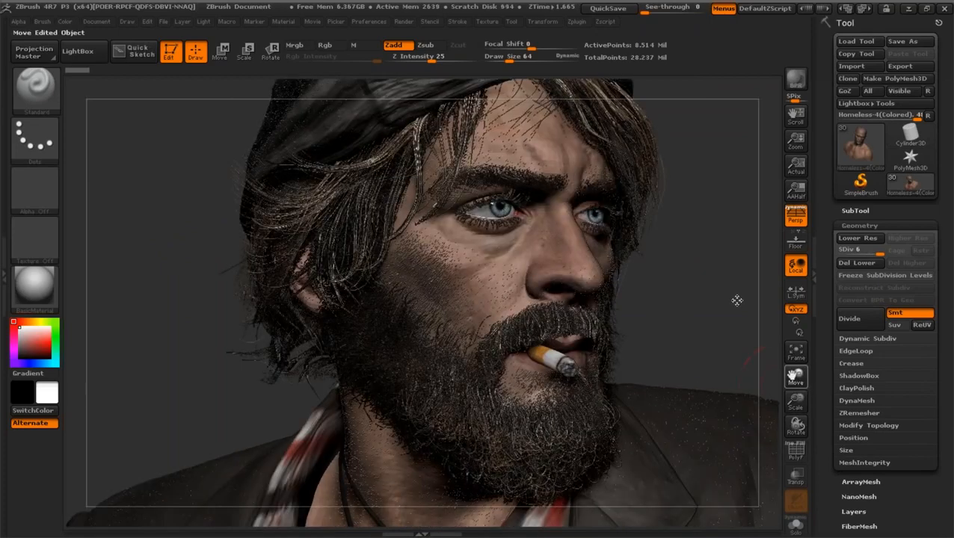
Step: Set the BPR shadow angle to 40 and the shadow rays to 20 in the render settings
click(401, 23)
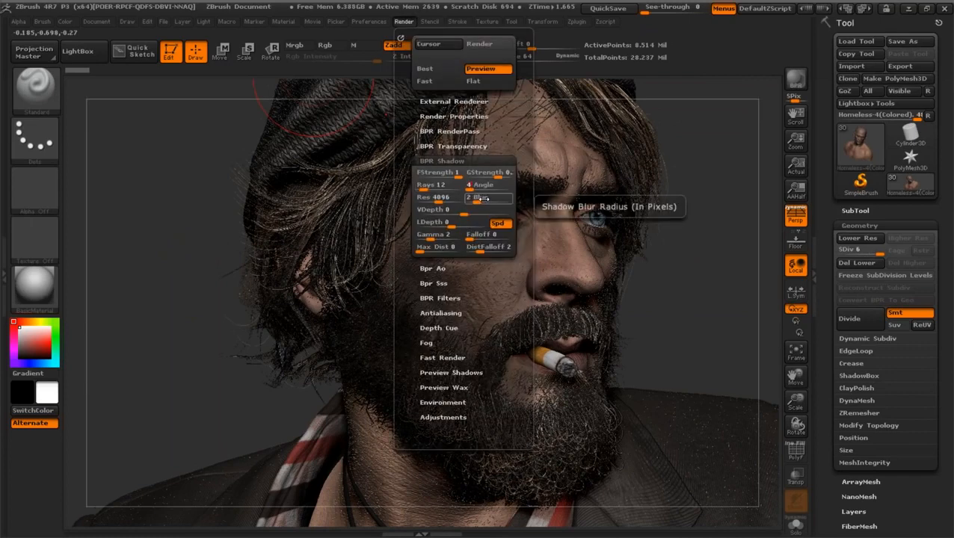
click(424, 187)
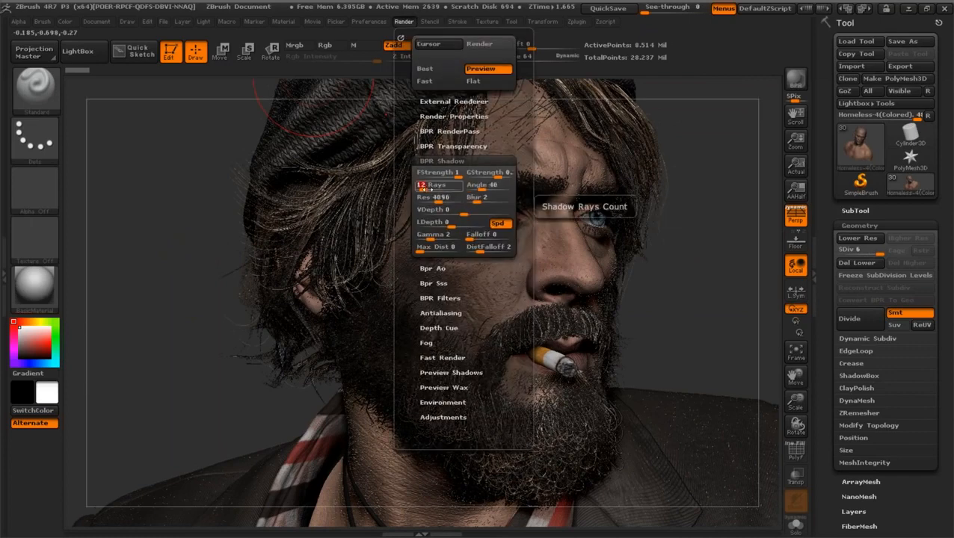
text(20)
click(425, 198)
key(Return)
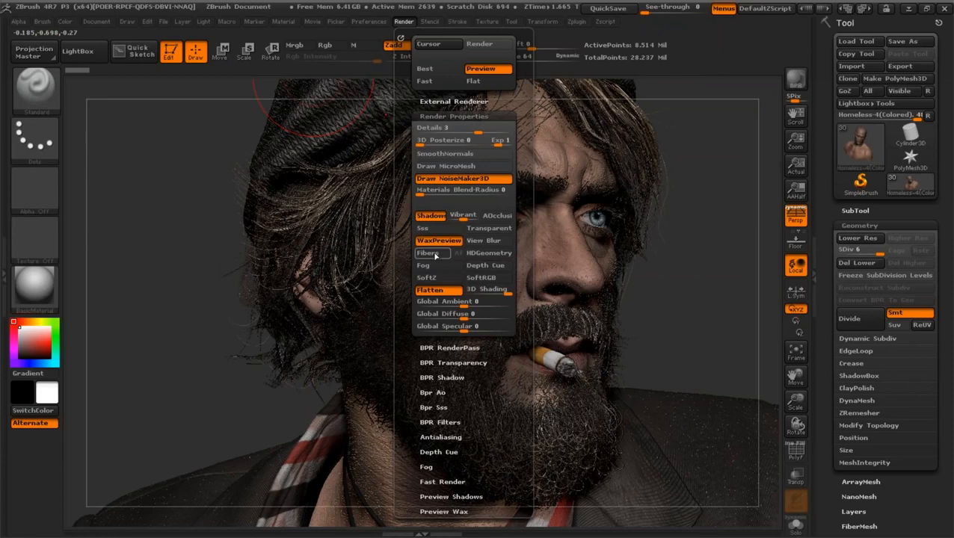
Step: Enter 40 in the wax modifiers of BasicMaterial
click(283, 21)
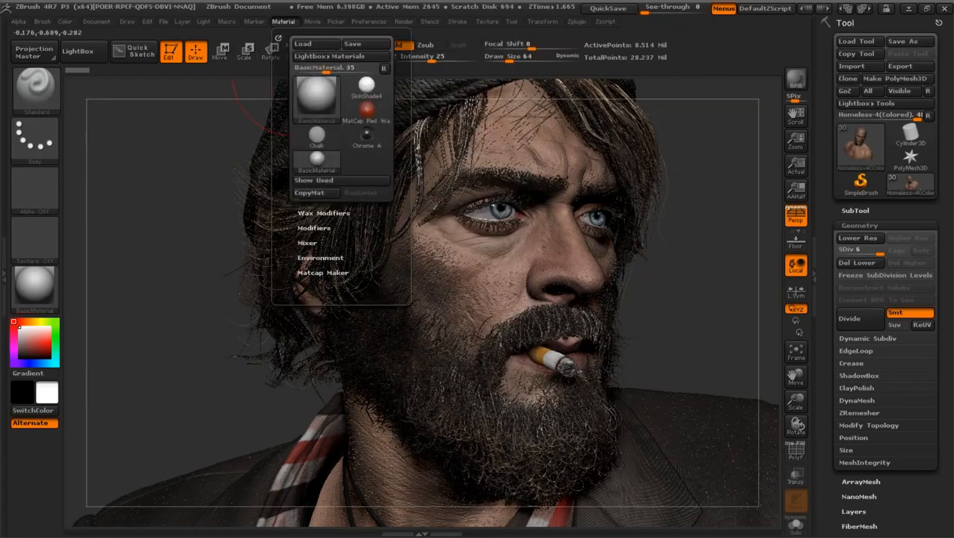
click(322, 213)
text(40)
key(Return)
click(324, 213)
Step: Open the specular curve of BasicMaterial and set its Specular modifier to 23
click(316, 229)
drag(393, 449, 402, 321)
drag(403, 176, 404, 247)
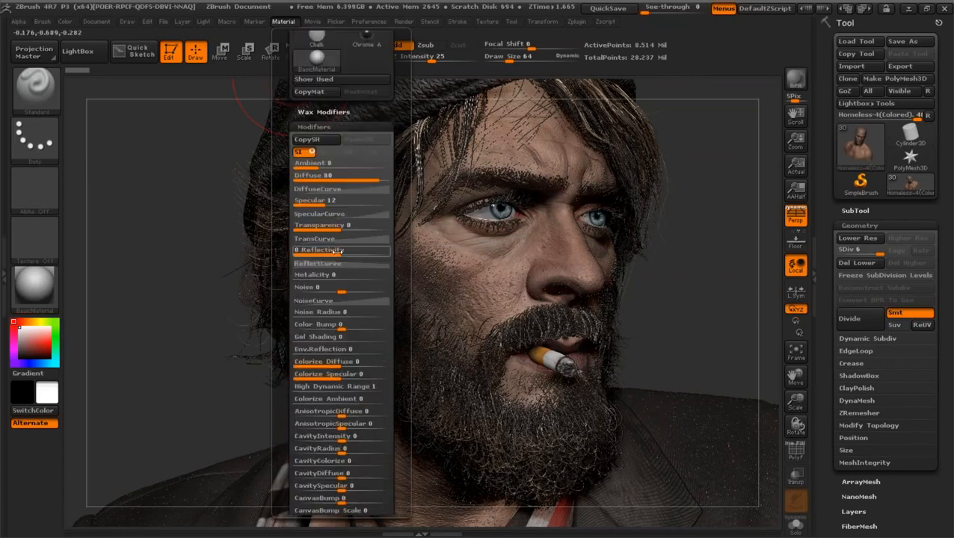
drag(328, 202, 335, 202)
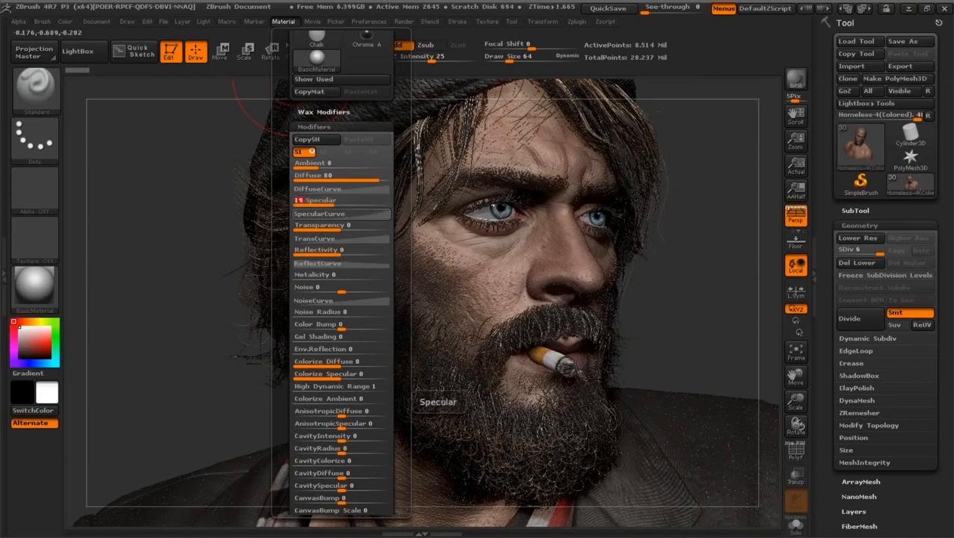
click(341, 213)
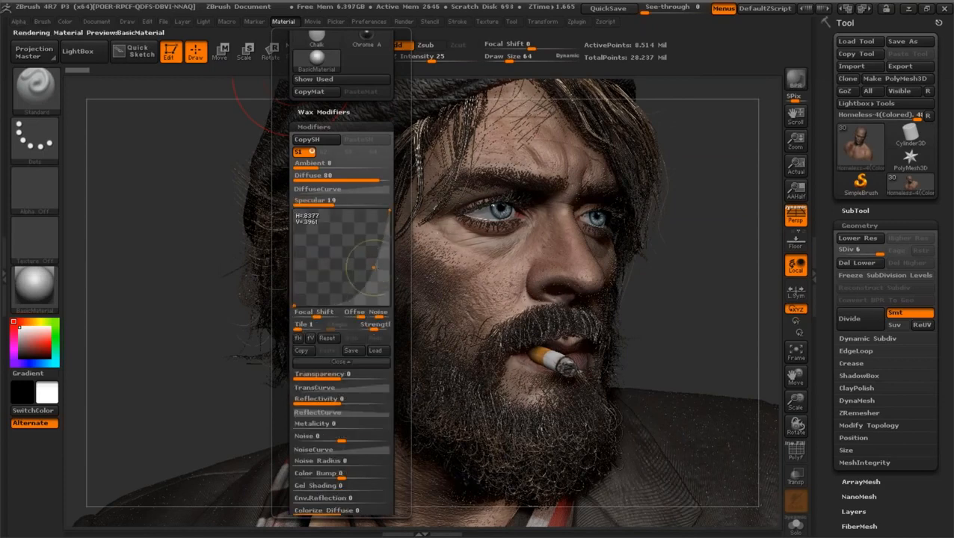
drag(338, 201, 344, 201)
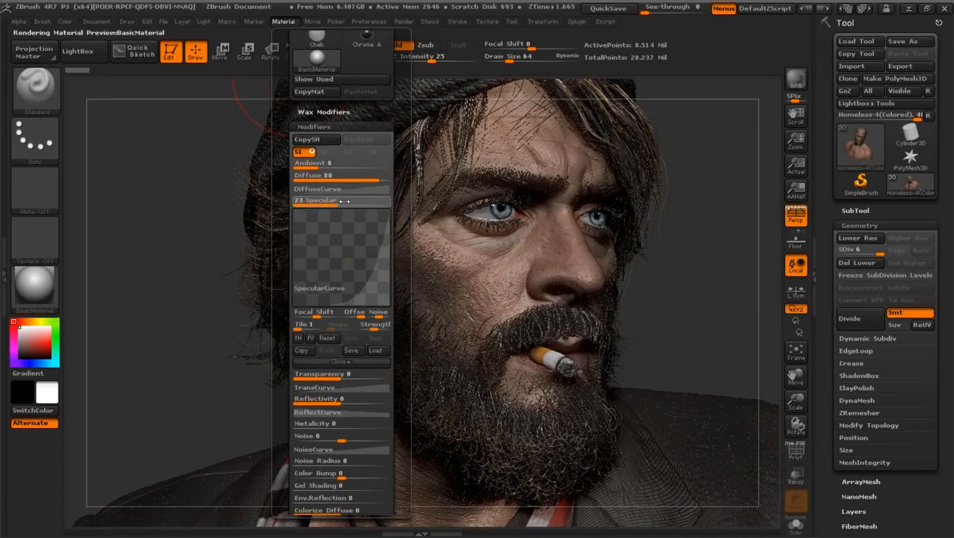
Step: Make ToyPlastic the current material and adjust its modifiers
click(54, 293)
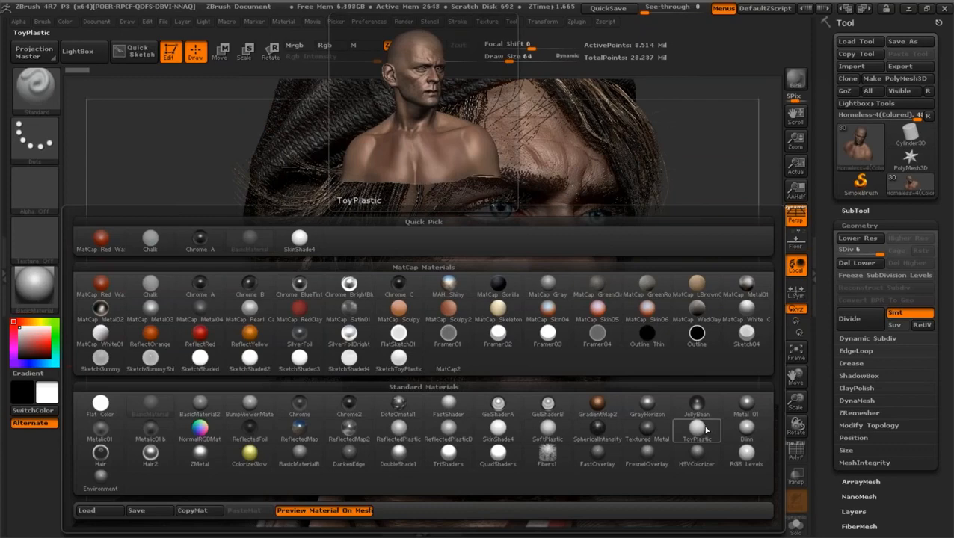
click(709, 434)
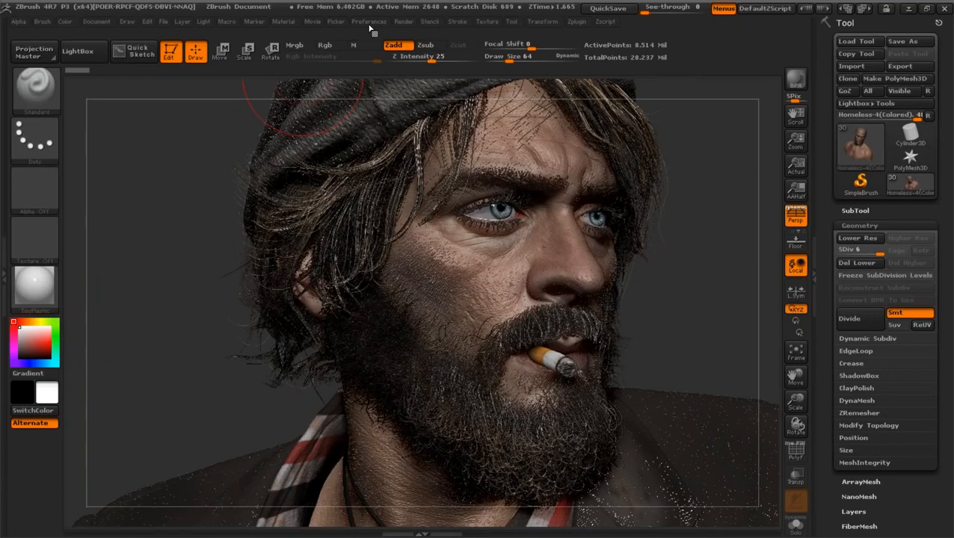
click(369, 21)
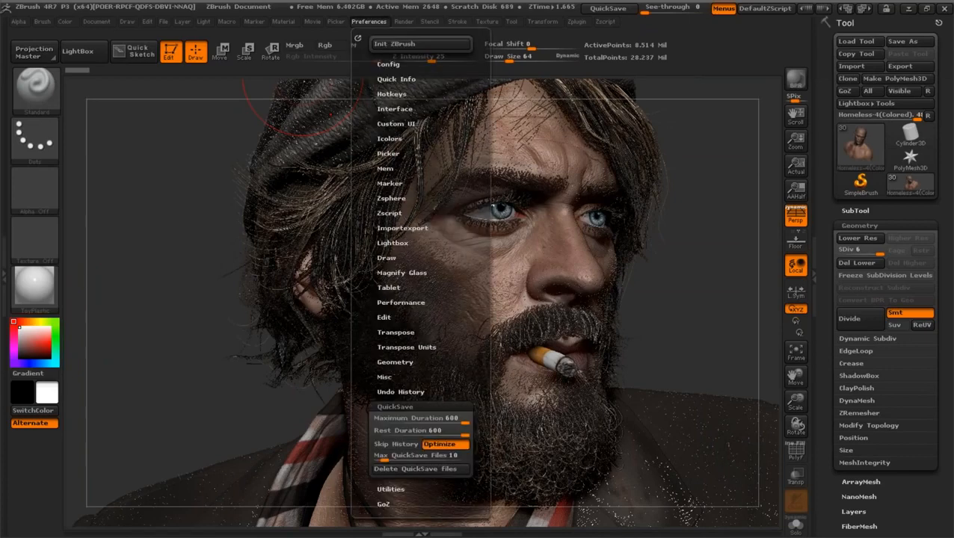
click(283, 22)
click(317, 228)
drag(395, 256, 399, 334)
click(327, 249)
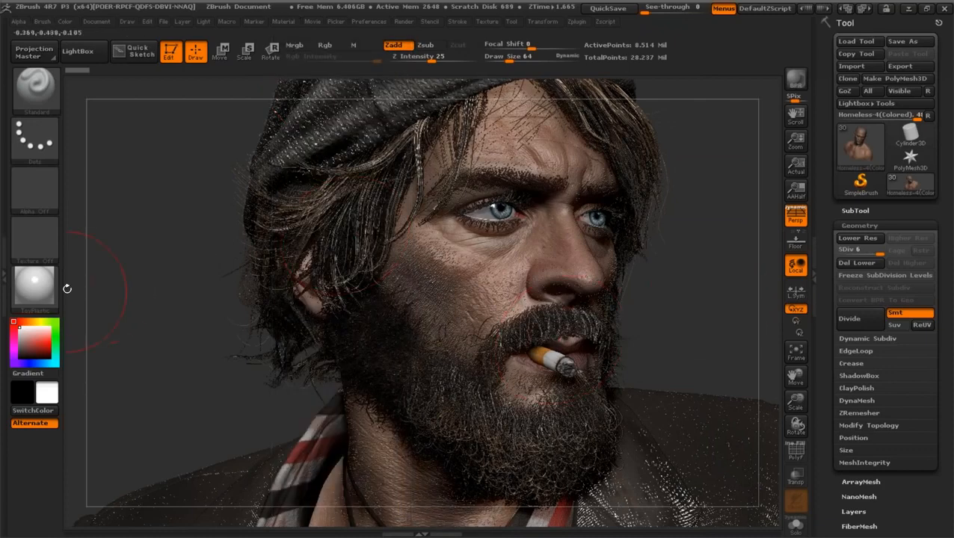
Step: Switch the current material back to BasicMaterial and turn the character to a frontal view
click(35, 284)
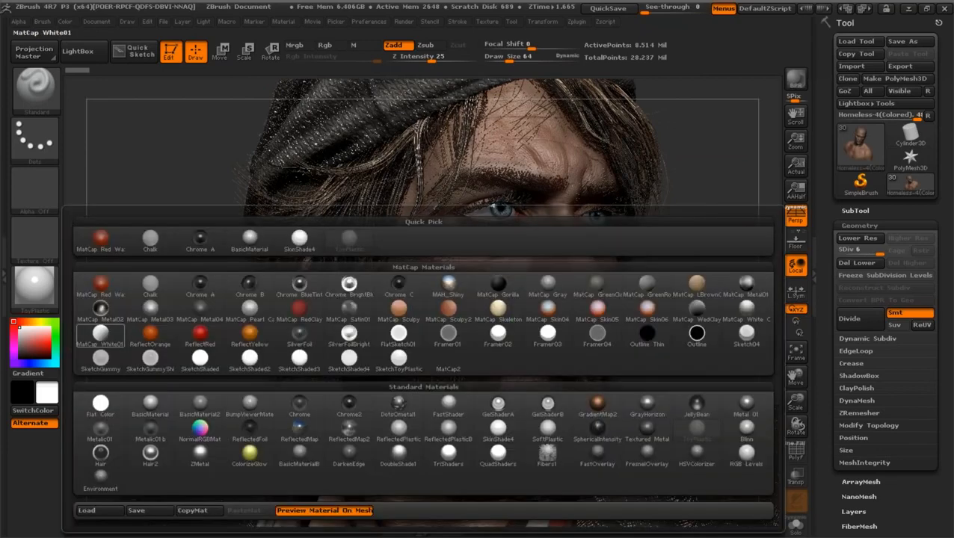
click(94, 404)
drag(693, 298, 794, 375)
mouse_move(724, 228)
mouse_down()
mouse_move(738, 230)
mouse_move(702, 188)
mouse_move(723, 224)
mouse_move(726, 275)
mouse_move(697, 276)
mouse_move(724, 305)
mouse_move(745, 307)
mouse_up()
Step: Switch the display of the eyeball subtools and check the eyes in a closer frontal view
click(854, 210)
drag(837, 173, 829, 234)
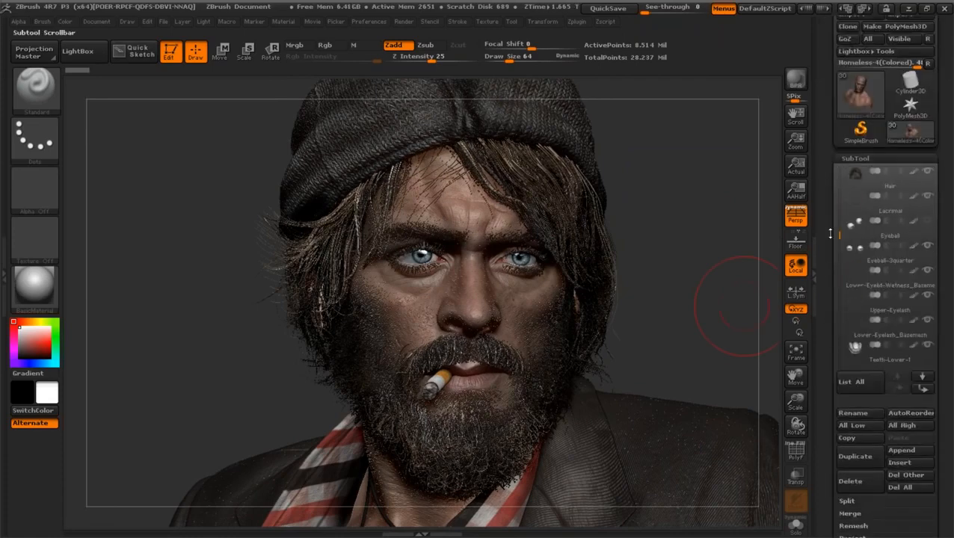
click(912, 228)
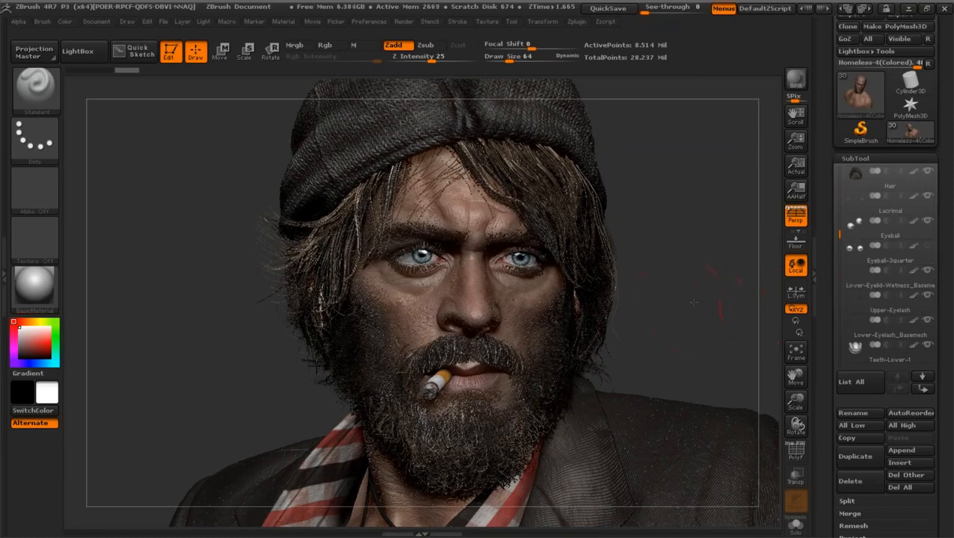
drag(692, 301, 740, 351)
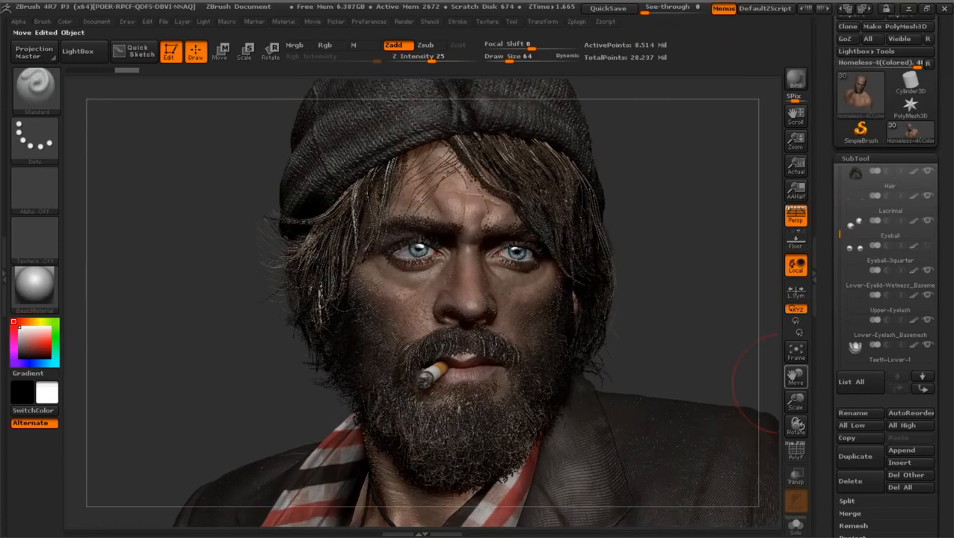
drag(796, 402, 777, 359)
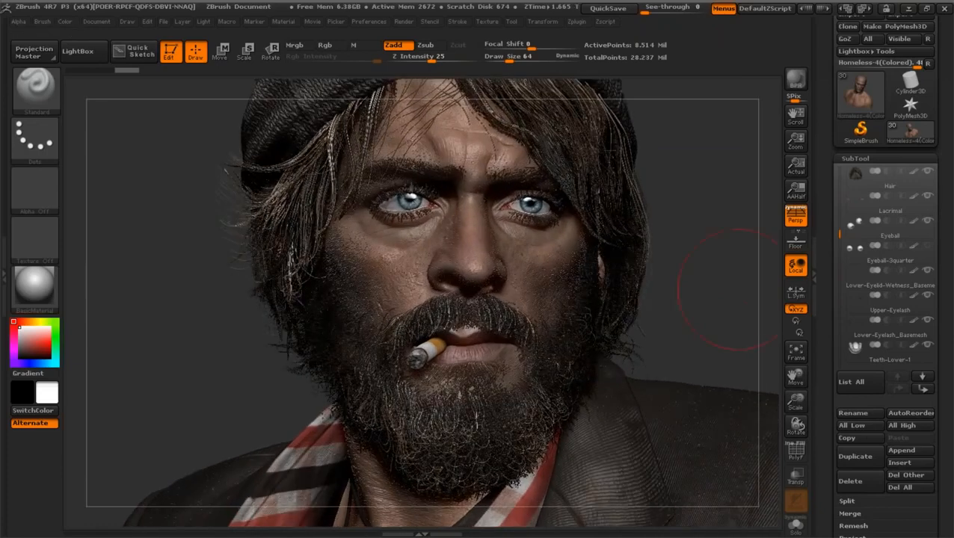
Step: Review the available materials and the modifiers of the current material
click(34, 287)
click(199, 429)
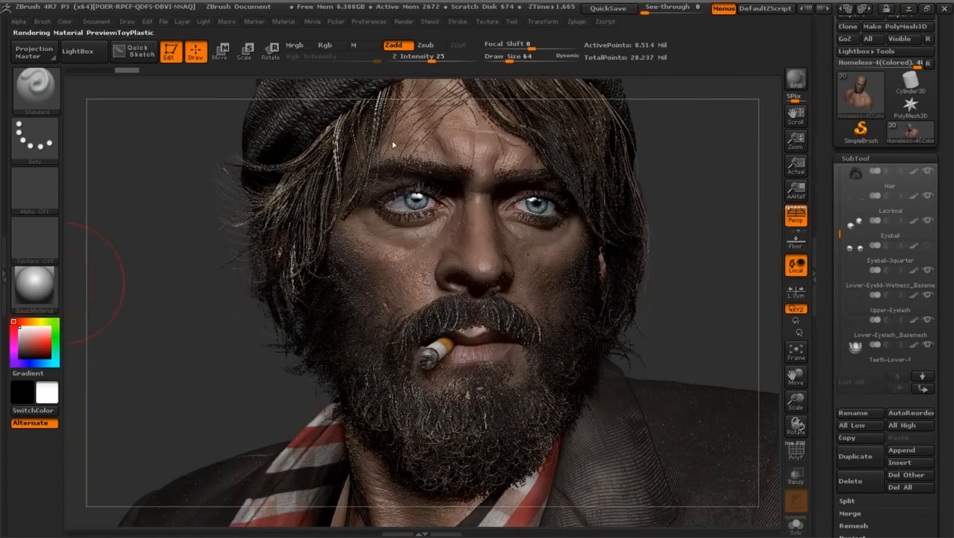
click(282, 21)
click(369, 315)
drag(370, 331, 387, 400)
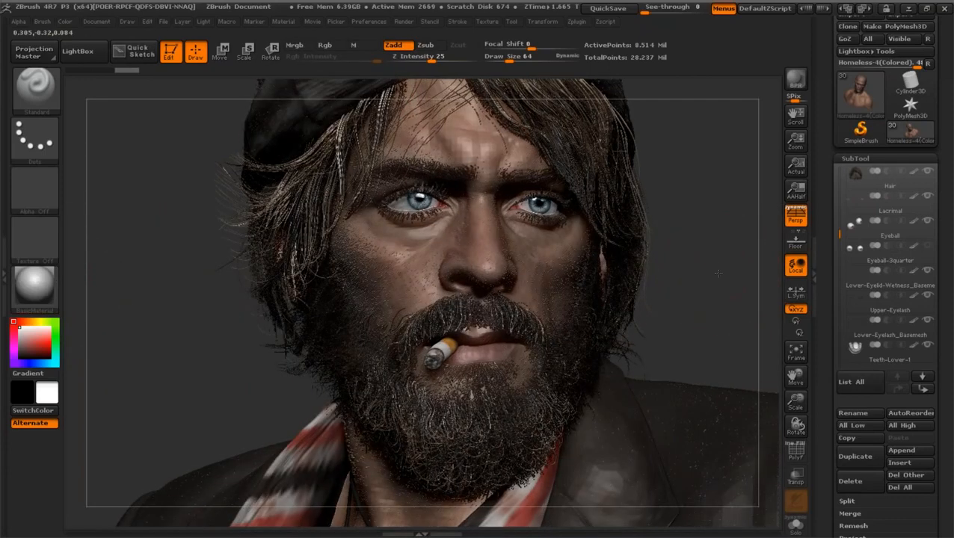
Step: Examine the shaded face, beard, hair and cap in three-quarter view at several distances and look through the subtools
mouse_move(729, 223)
mouse_down()
mouse_move(738, 240)
mouse_move(739, 228)
mouse_up()
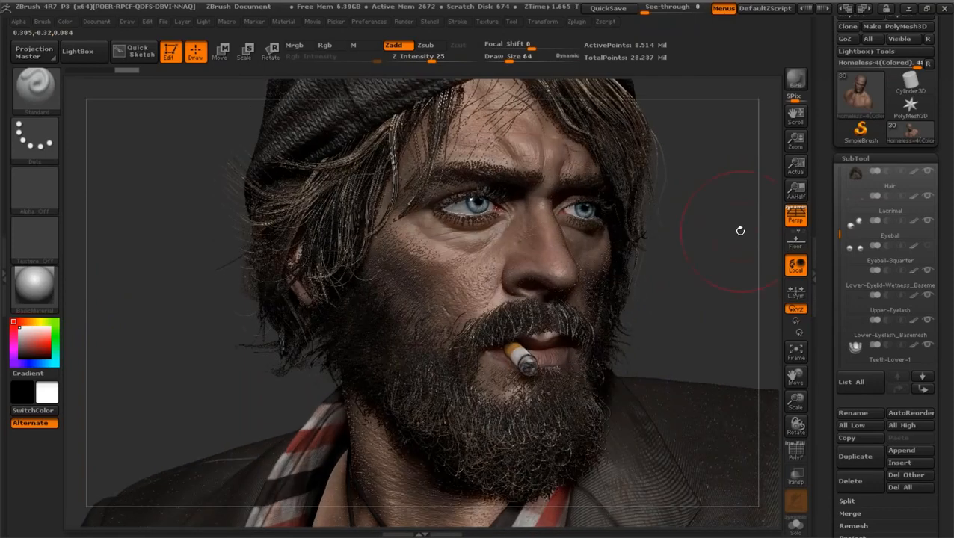
drag(839, 228, 838, 170)
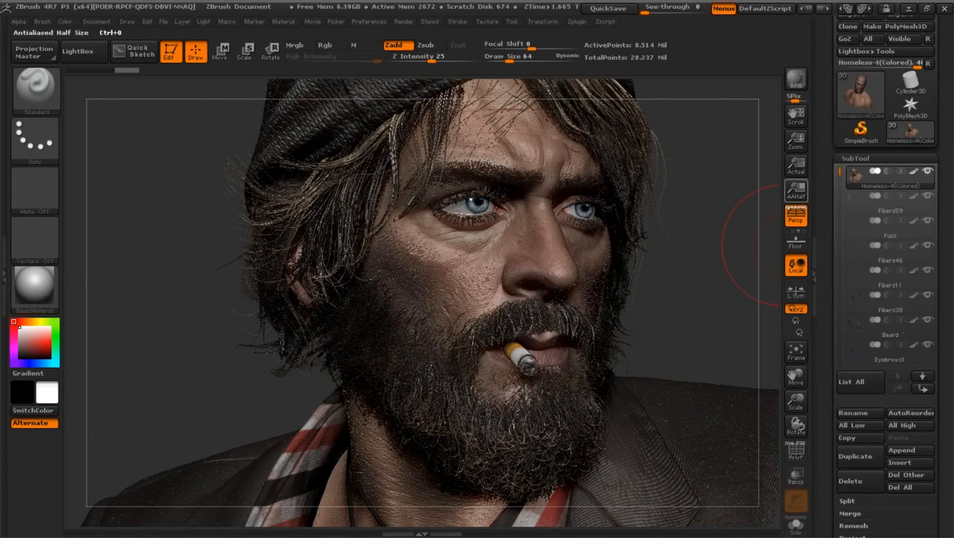
mouse_move(719, 275)
mouse_down()
mouse_move(727, 281)
mouse_move(721, 270)
mouse_up()
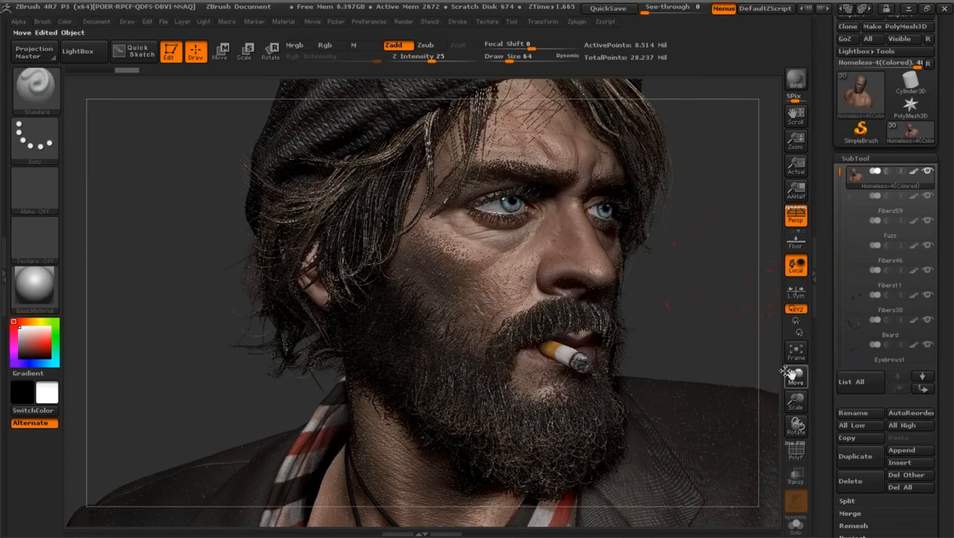
drag(785, 372, 790, 398)
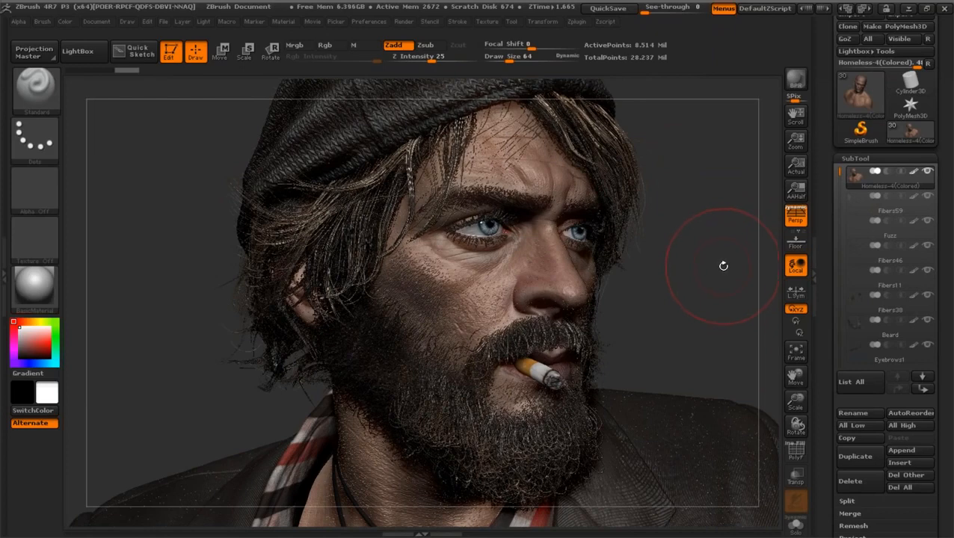
drag(724, 267, 720, 288)
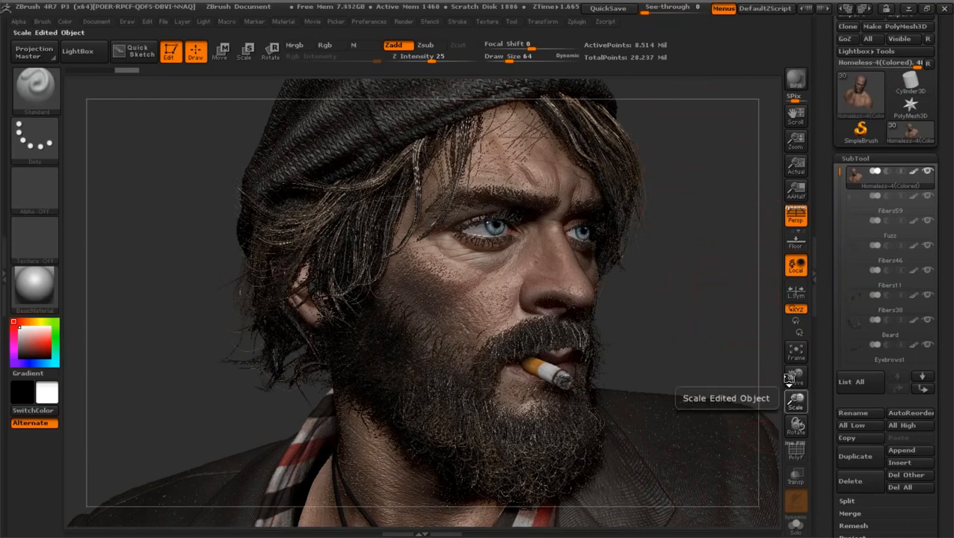
drag(787, 392, 795, 321)
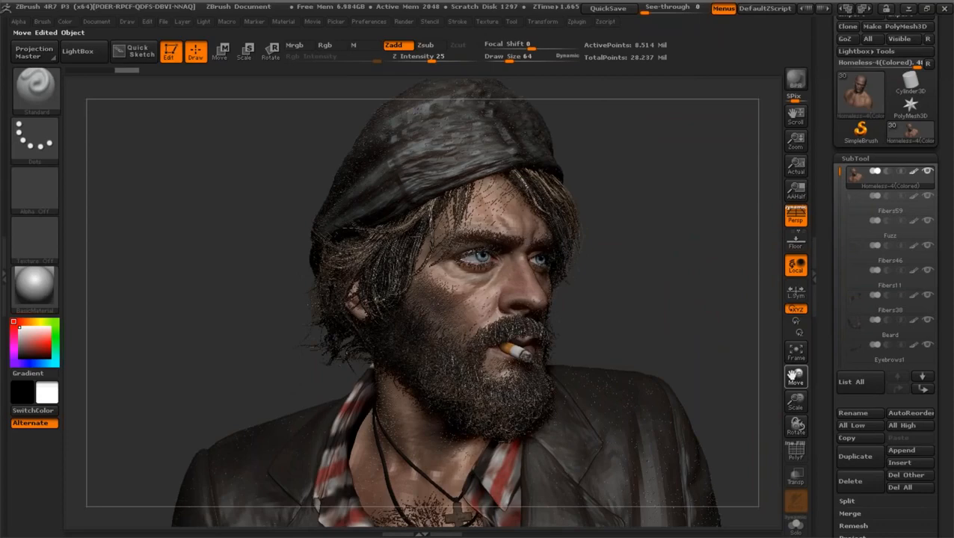
drag(794, 399, 793, 416)
drag(794, 367, 788, 375)
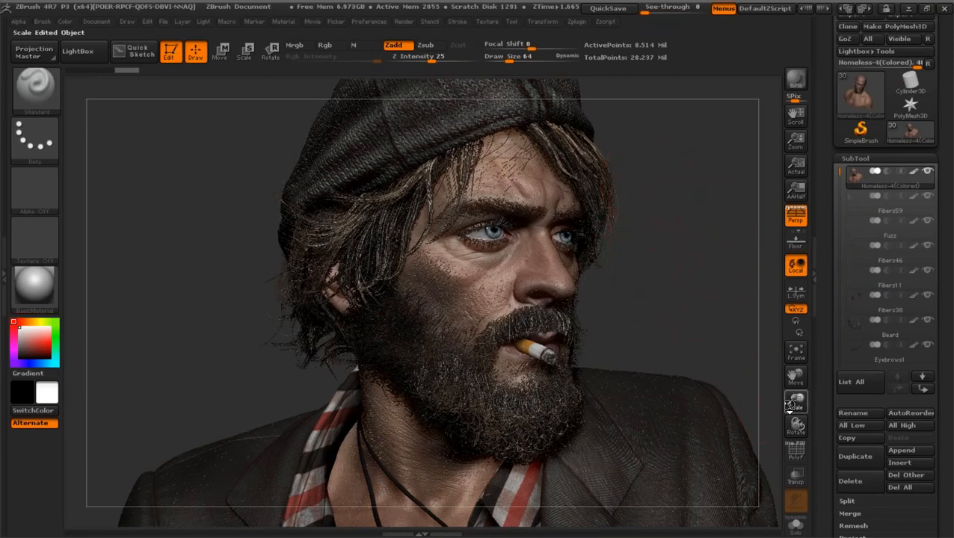
drag(789, 406, 787, 380)
drag(675, 274, 713, 341)
drag(795, 403, 791, 382)
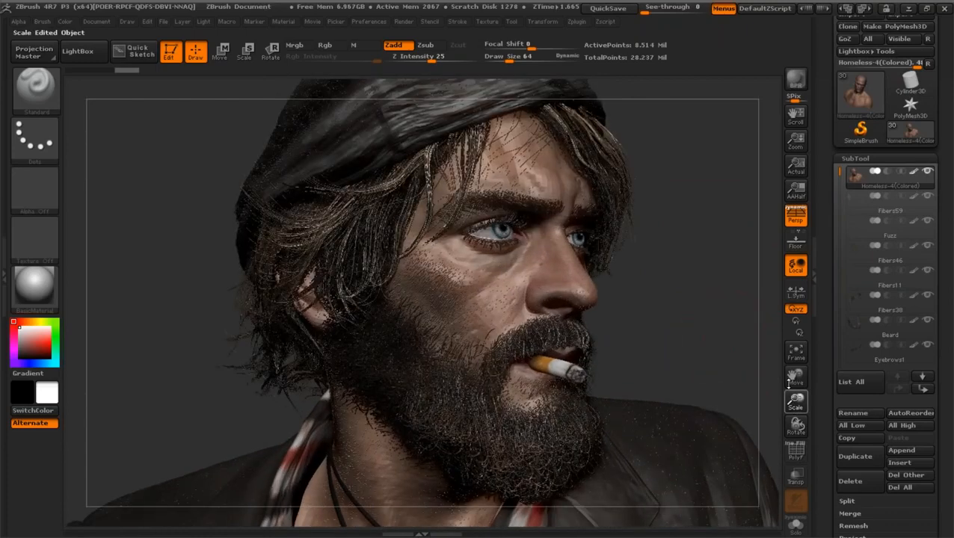
drag(790, 379, 789, 365)
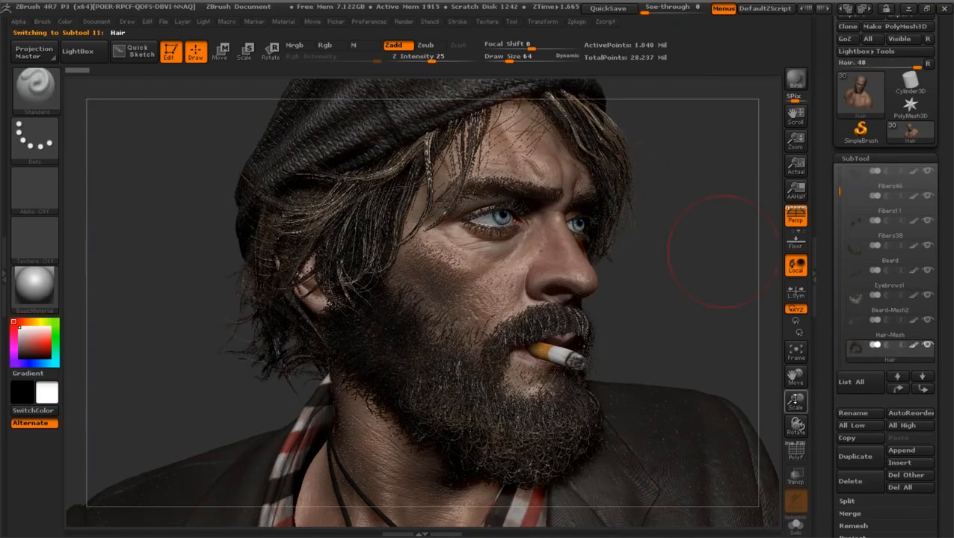
Step: Inspect the character's eyes, hair, beard and cigarette from slightly different three-quarter angles, alternating between close and wider framing
drag(795, 400, 795, 410)
mouse_move(795, 377)
mouse_down()
mouse_move(809, 410)
mouse_move(793, 395)
mouse_up()
mouse_move(738, 343)
mouse_down()
mouse_move(757, 374)
mouse_move(710, 301)
mouse_move(715, 283)
mouse_up()
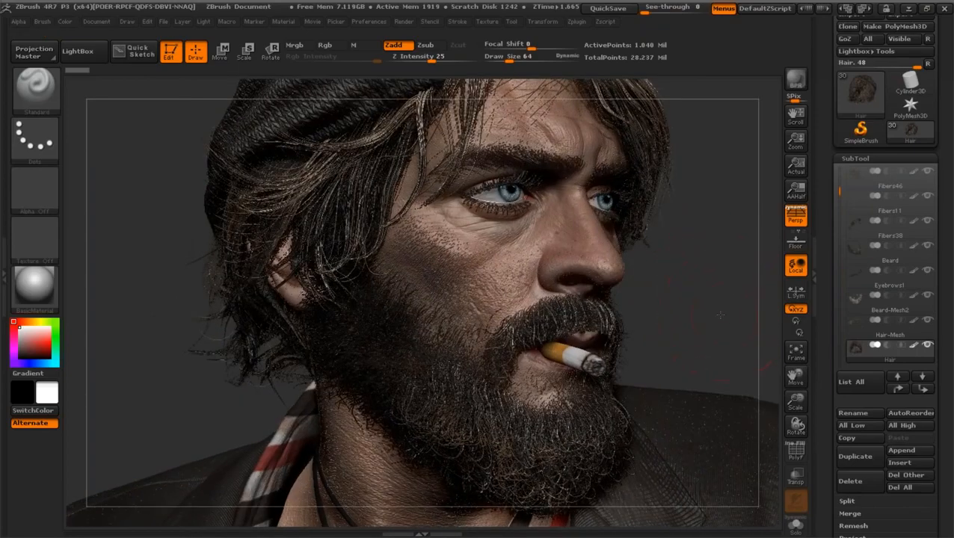
mouse_move(720, 315)
mouse_down()
mouse_move(725, 351)
mouse_move(726, 340)
mouse_move(716, 341)
mouse_move(729, 338)
mouse_up()
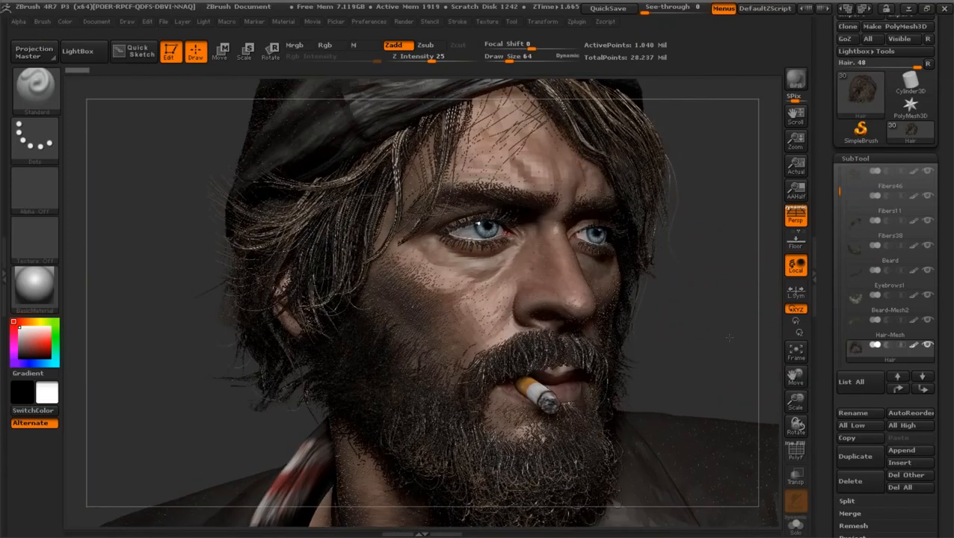
click(791, 380)
mouse_move(789, 379)
mouse_down()
mouse_move(795, 402)
mouse_move(785, 381)
mouse_up()
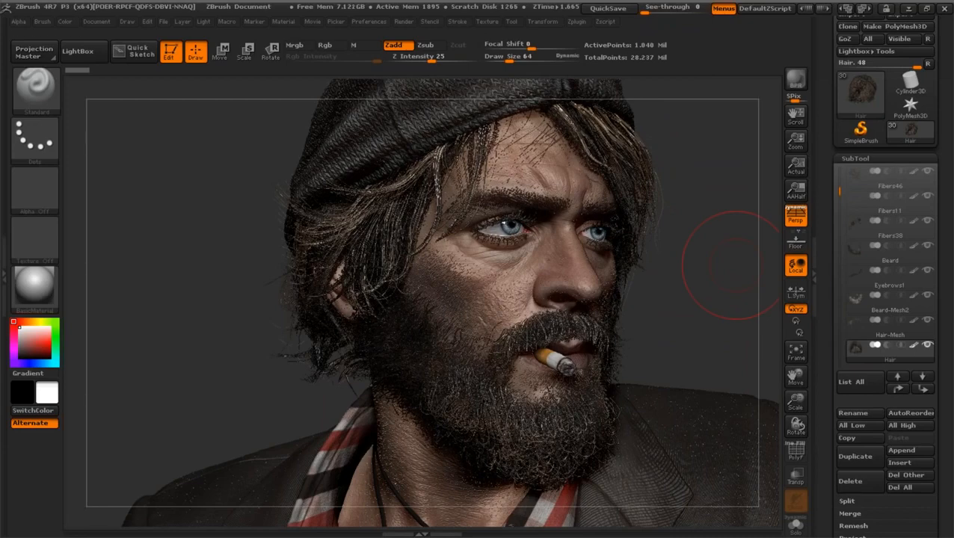
click(792, 374)
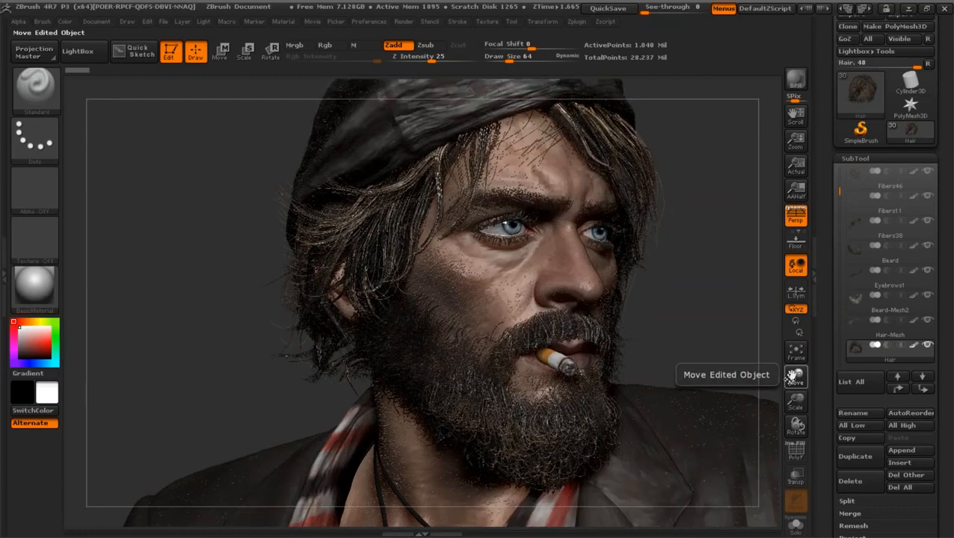
drag(791, 376, 776, 381)
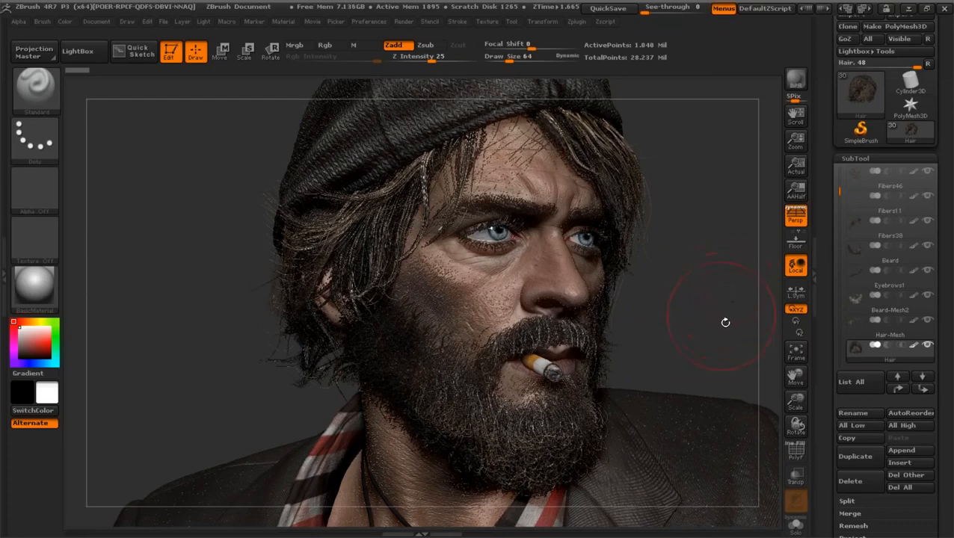
drag(786, 377, 792, 375)
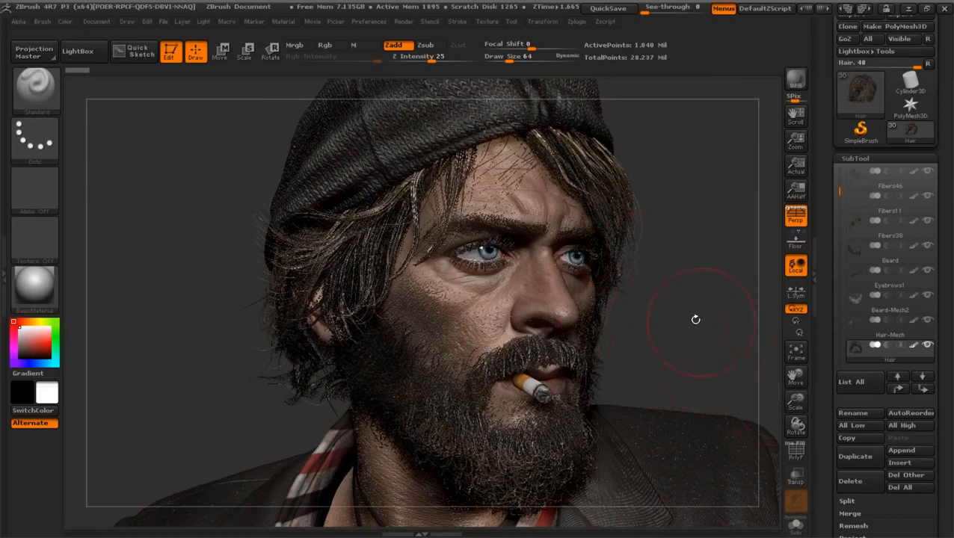
mouse_move(790, 400)
mouse_down()
mouse_move(792, 375)
mouse_move(775, 366)
mouse_up()
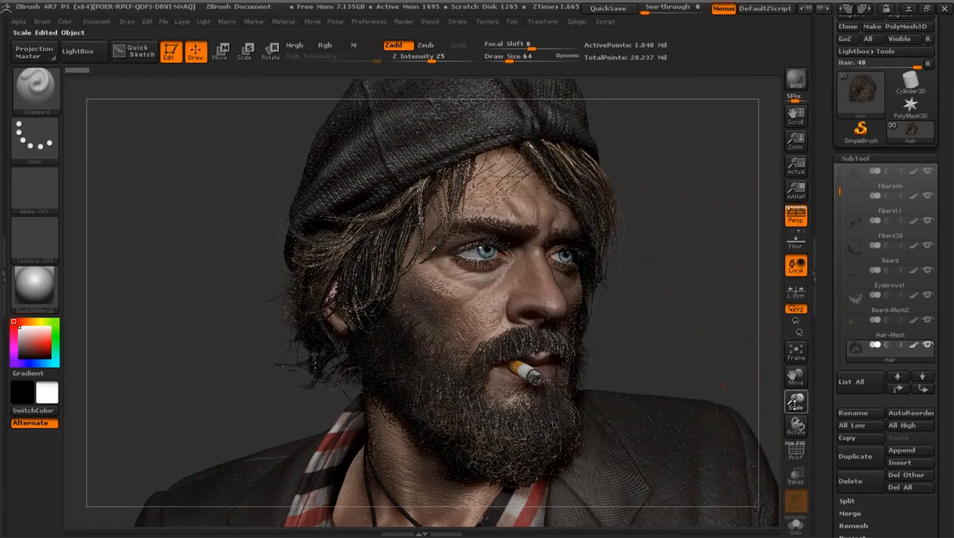
click(794, 401)
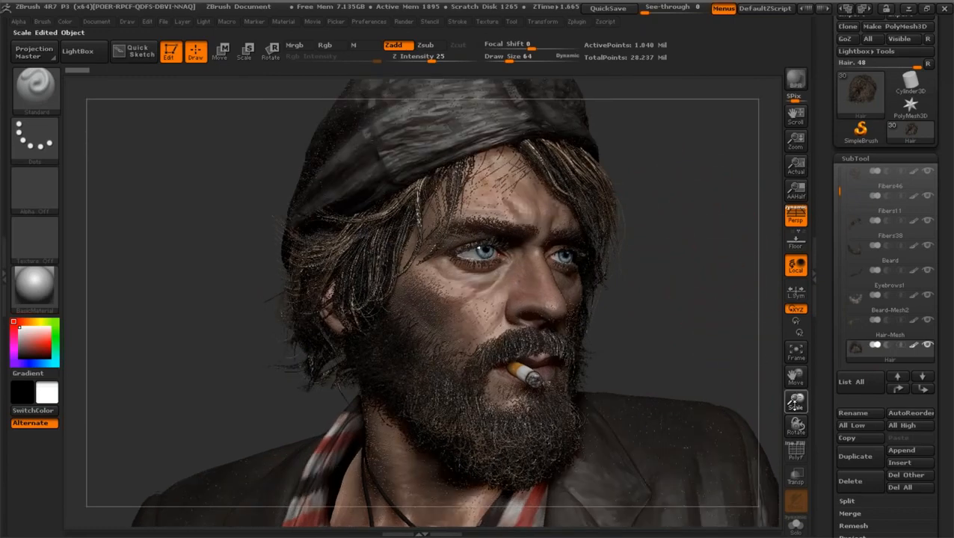
drag(794, 402, 713, 323)
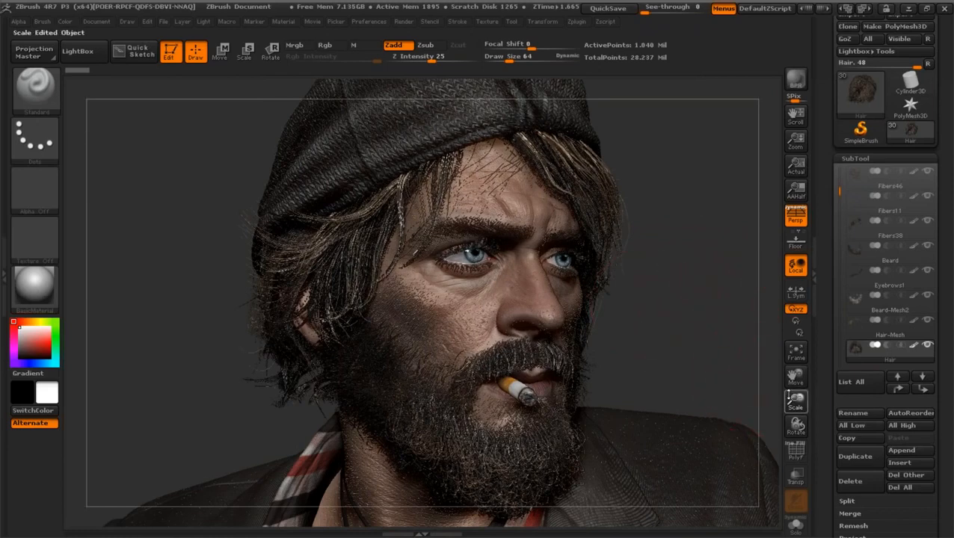
drag(795, 401, 796, 422)
drag(794, 376, 790, 379)
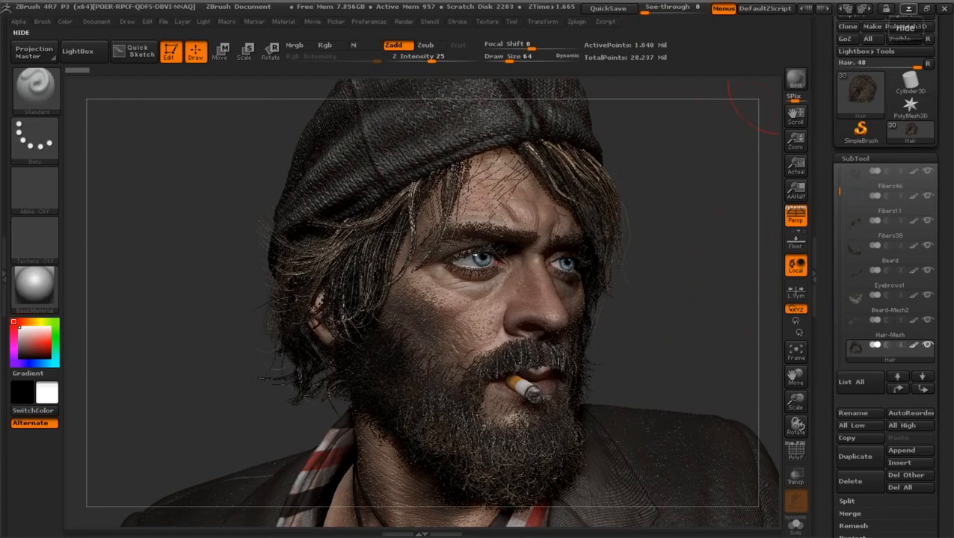
Step: Make Homeless-4(Colored) the active subtool and reframe the head in three-quarter view
click(908, 8)
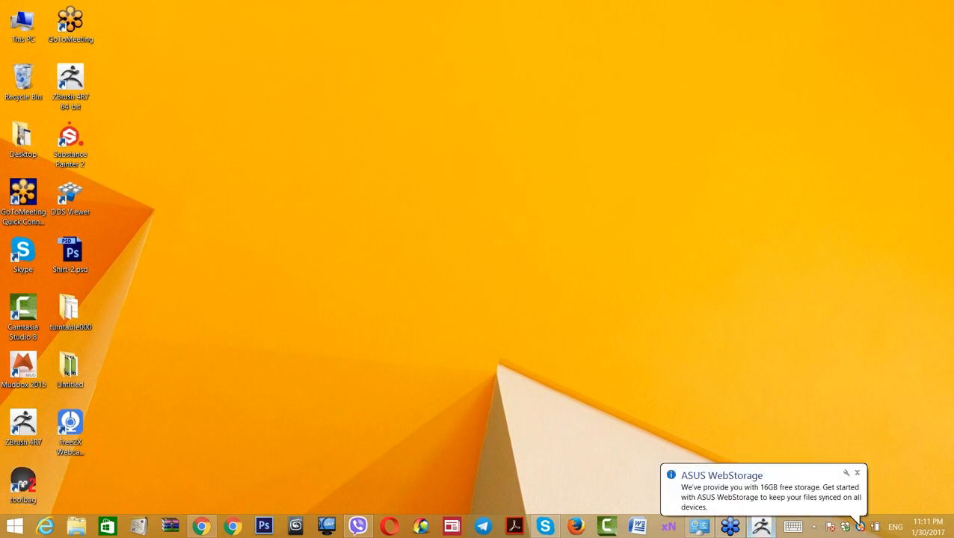
click(760, 527)
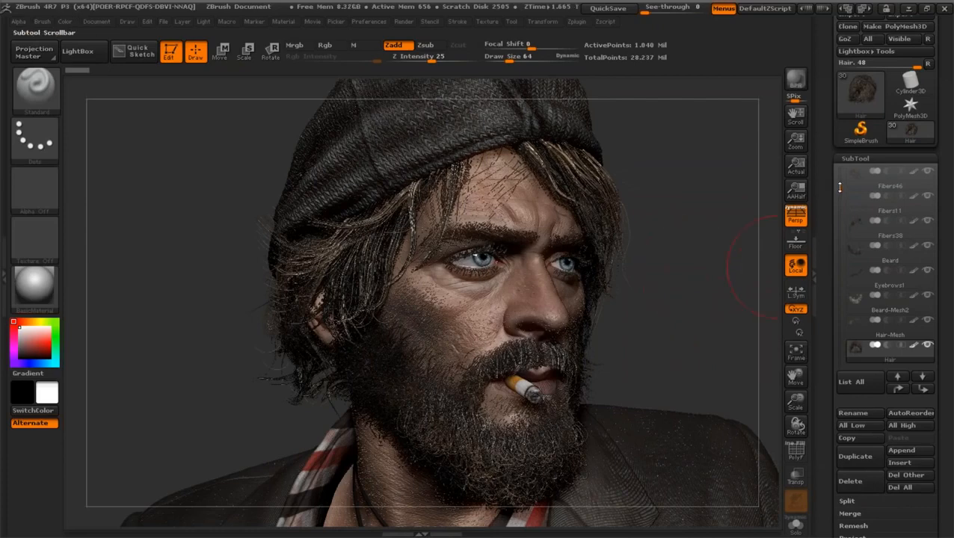
drag(838, 191, 840, 166)
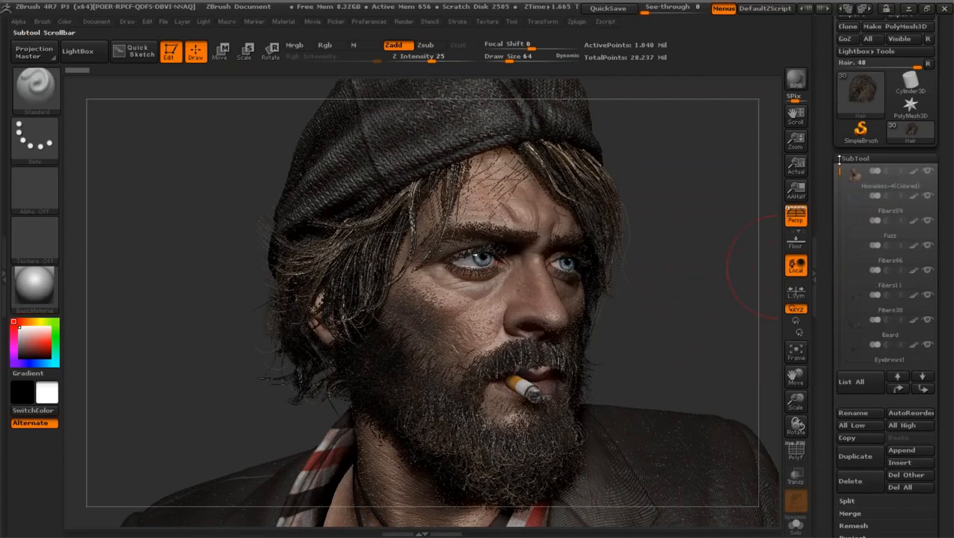
click(857, 179)
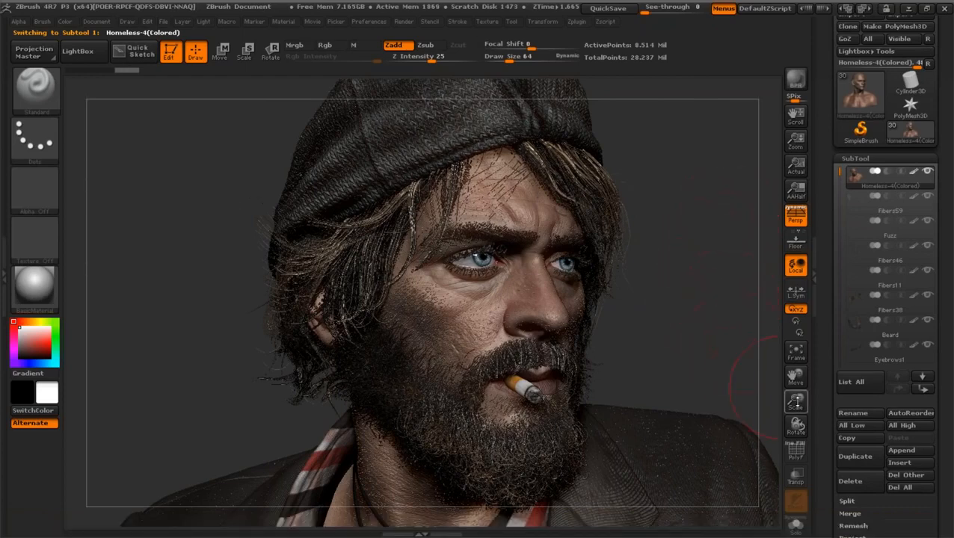
drag(794, 403, 767, 375)
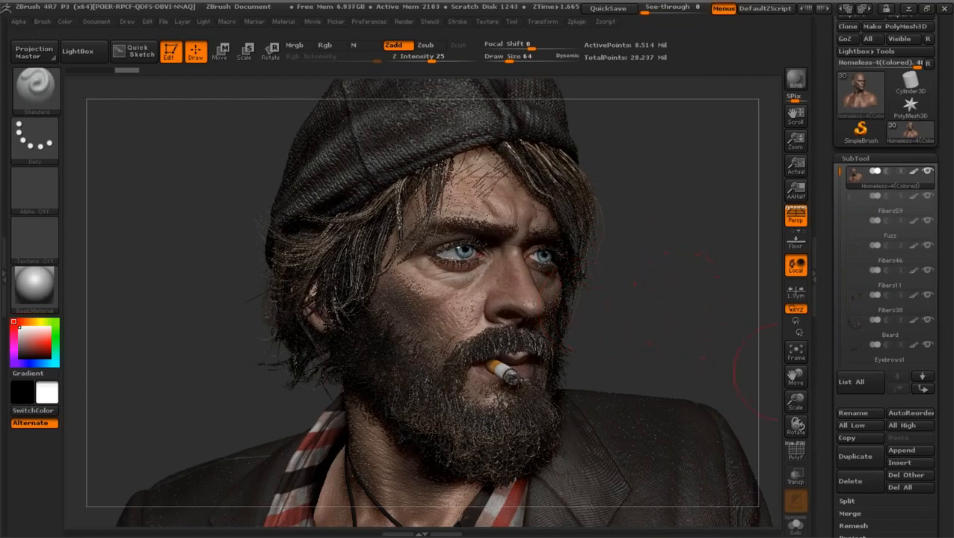
drag(791, 377, 666, 308)
drag(794, 402, 828, 381)
drag(707, 311, 725, 311)
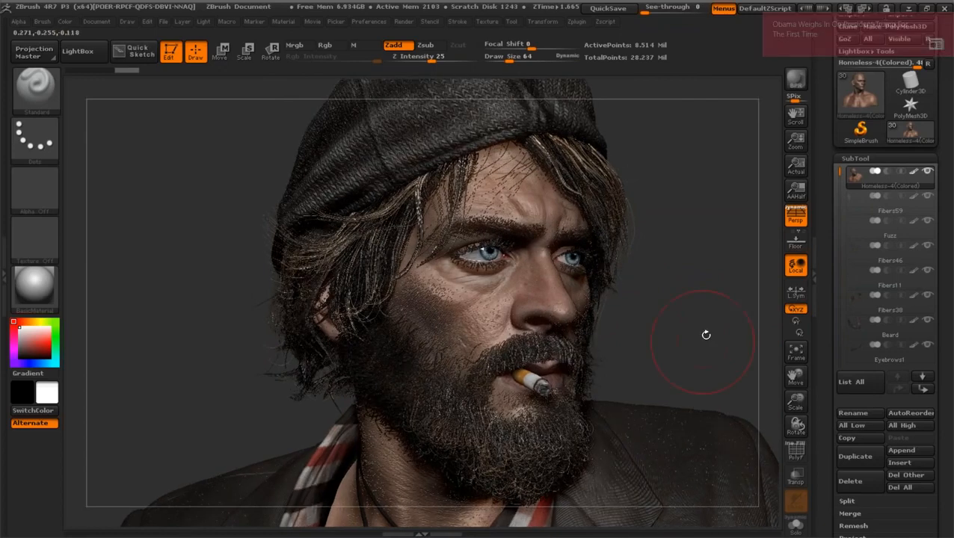
Step: Switch to File Explorer and look through the images in the WIP folder under New folder (5)\Homeless on drive D
click(907, 9)
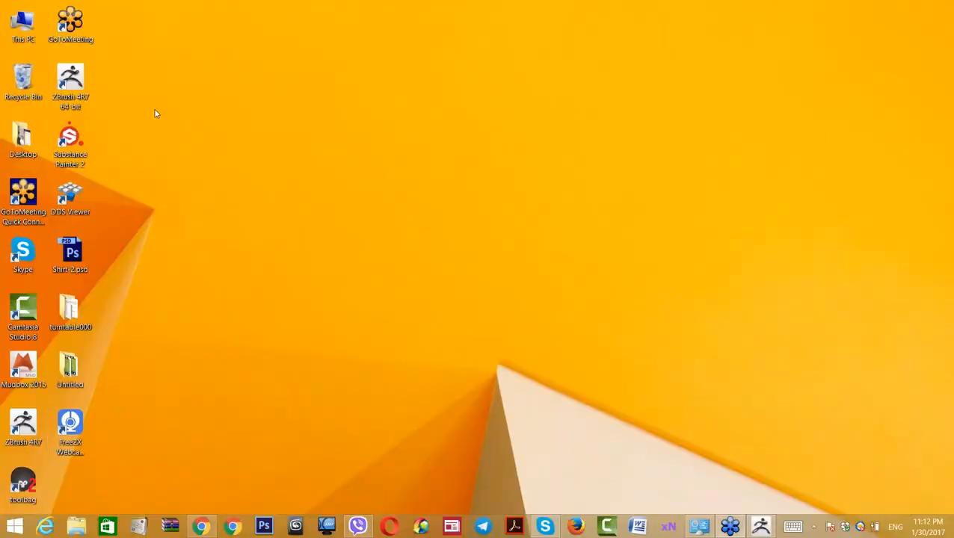
double_click(30, 27)
click(34, 201)
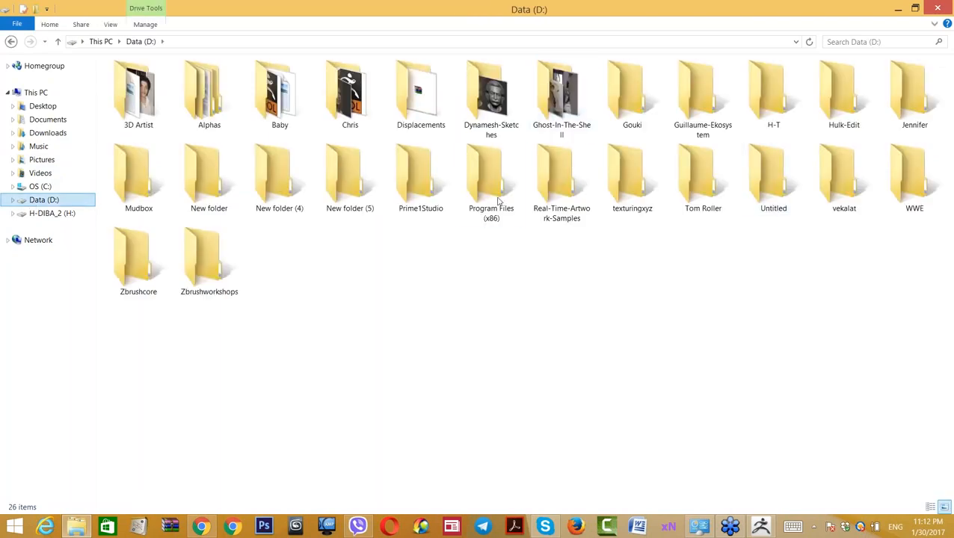
click(357, 186)
double_click(357, 185)
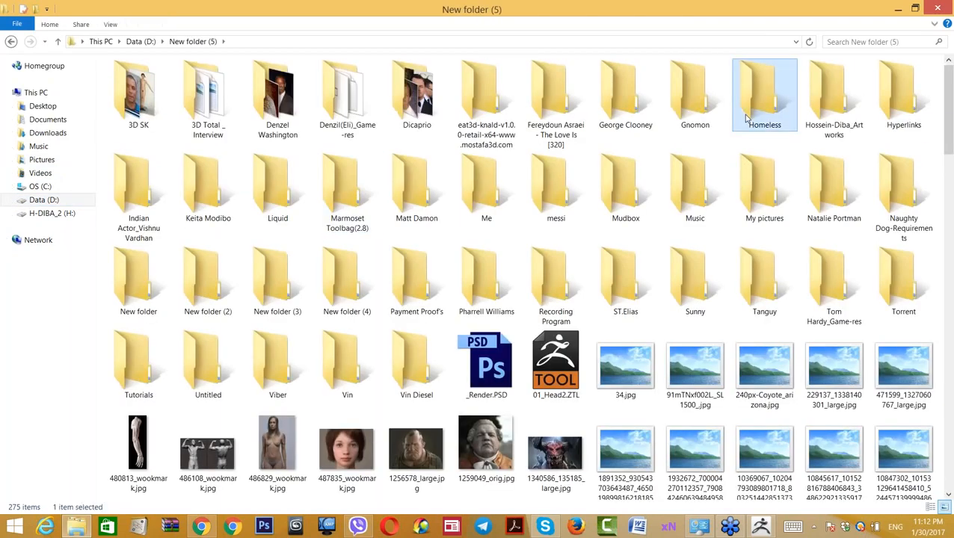
double_click(762, 91)
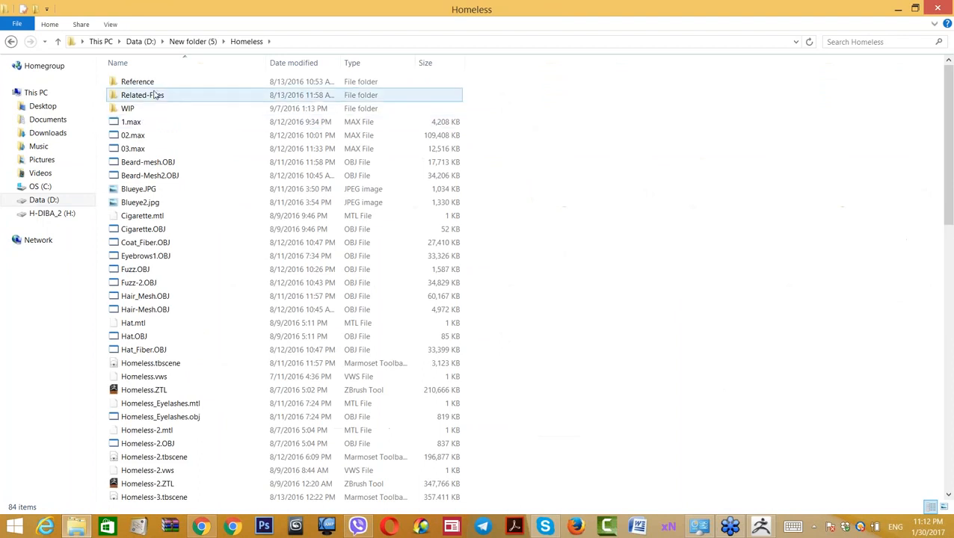
click(133, 109)
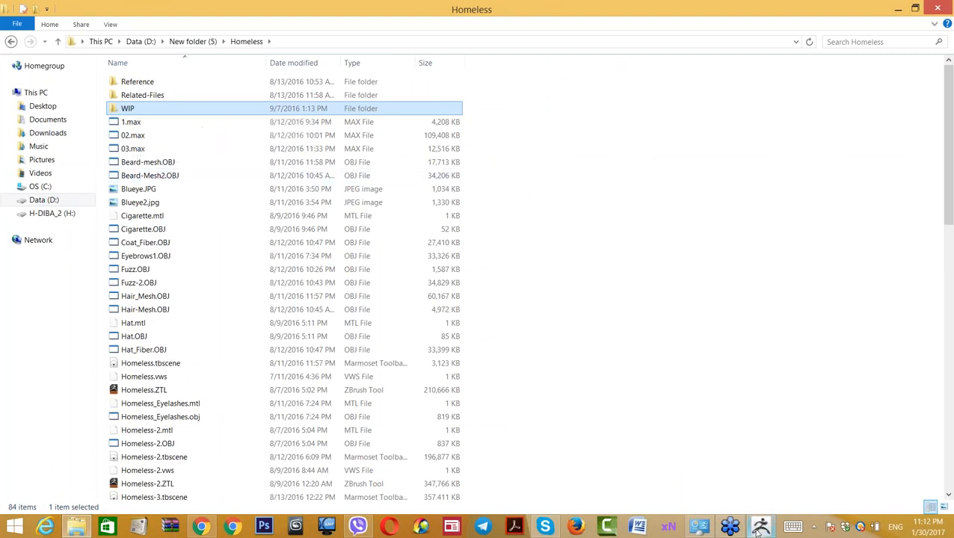
double_click(128, 110)
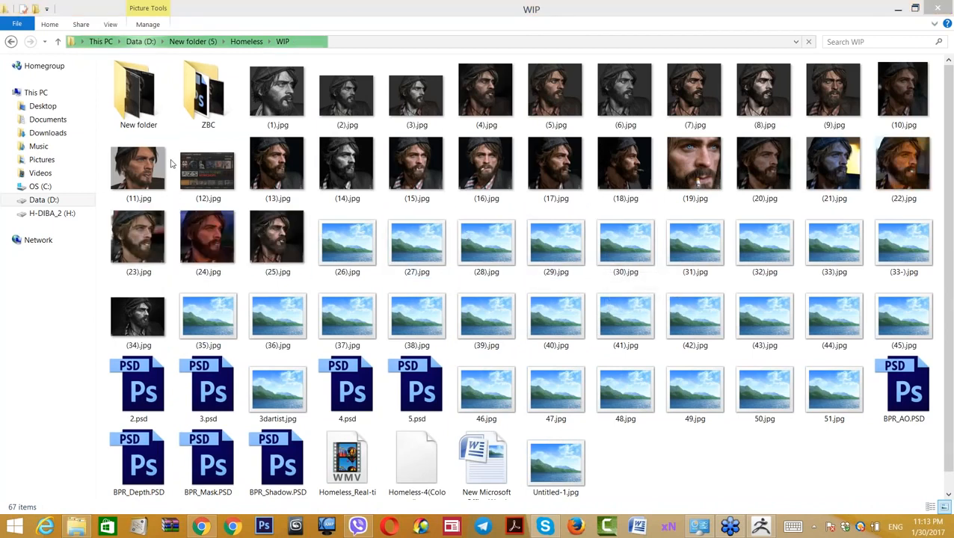
click(722, 258)
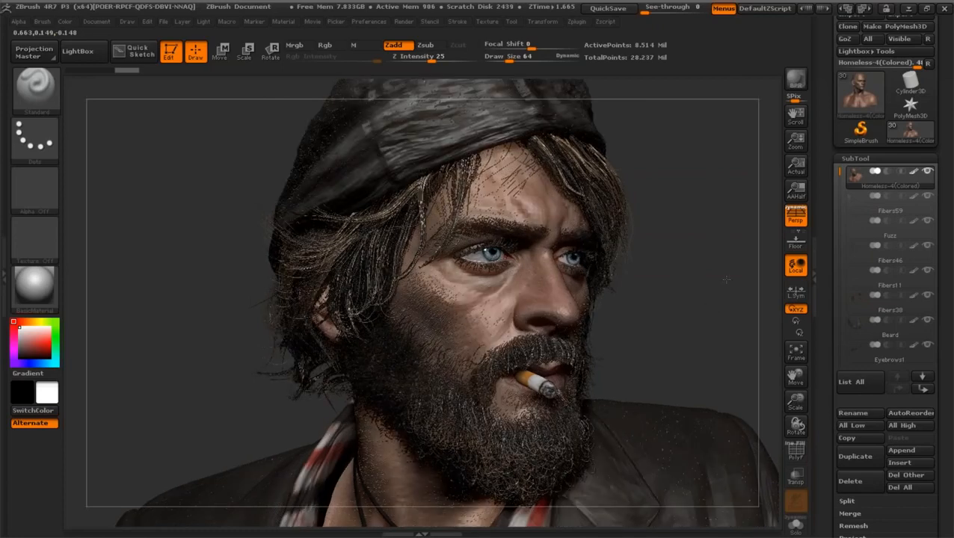
Step: Lower the subdivision level of the Homeless-4(Colored) subtool to 2 and raise it to 3
drag(726, 280, 712, 291)
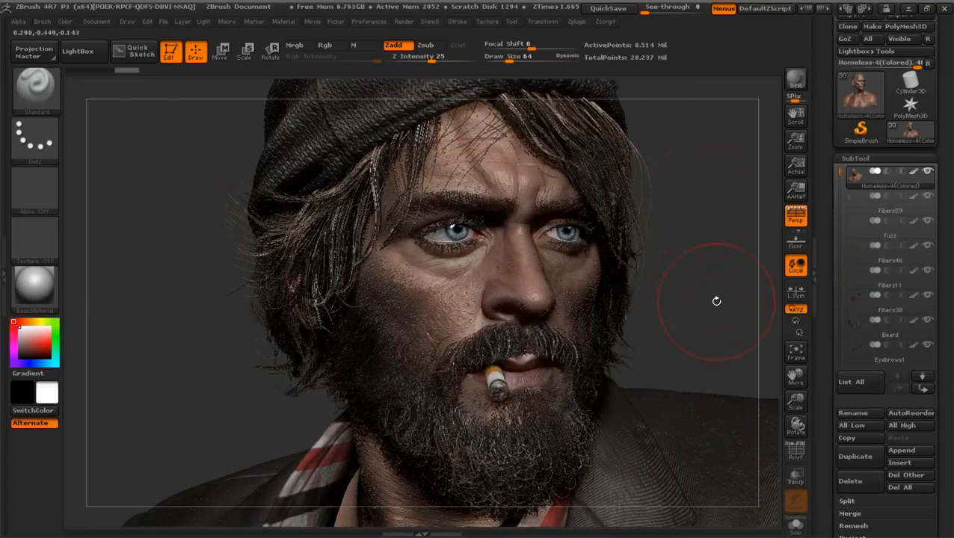
click(853, 159)
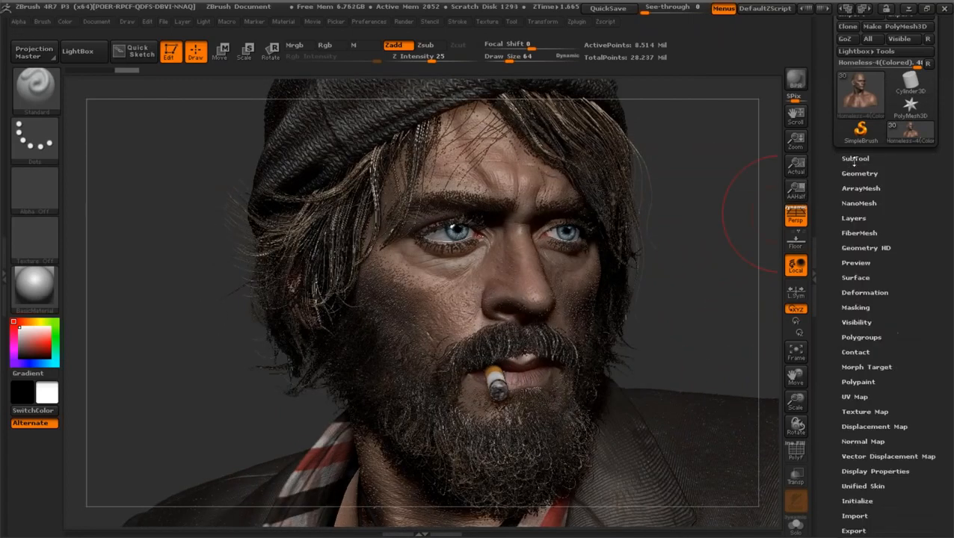
click(853, 160)
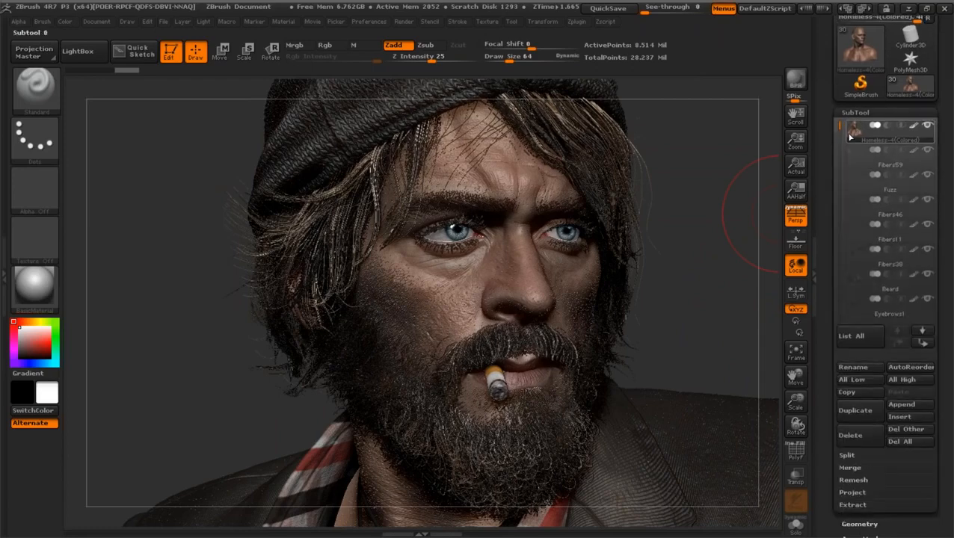
click(852, 113)
click(852, 127)
drag(873, 154, 792, 174)
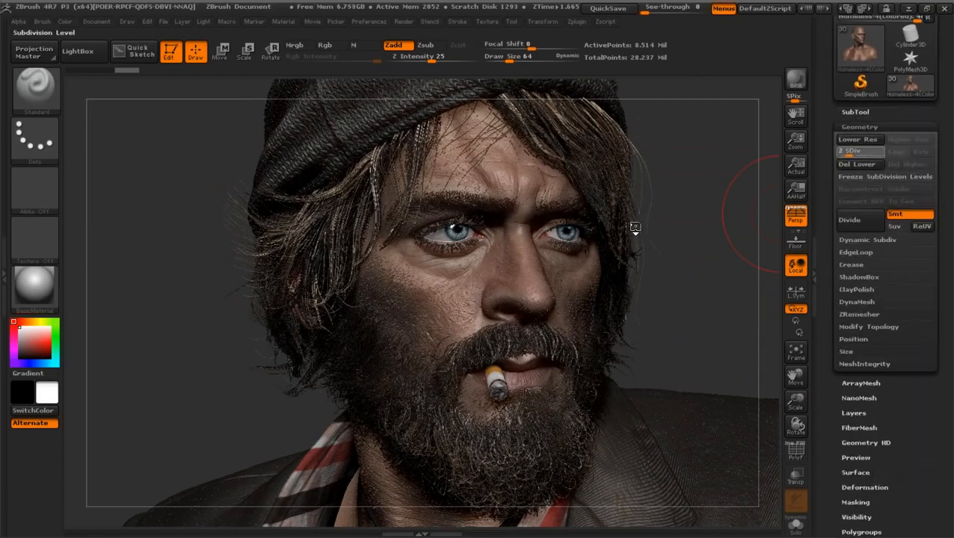
mouse_move(723, 303)
mouse_down()
mouse_move(695, 305)
mouse_move(426, 202)
mouse_move(266, 373)
mouse_move(721, 299)
mouse_up()
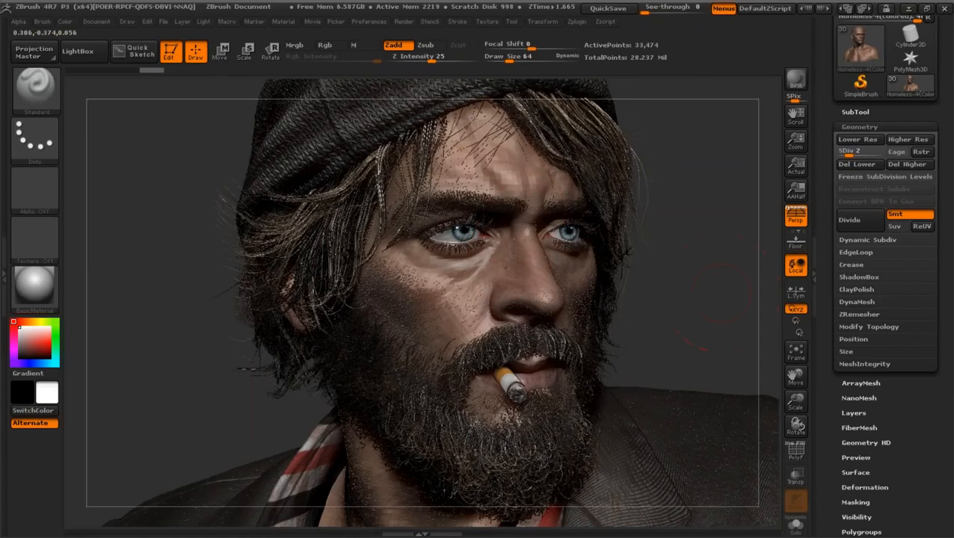
key(d)
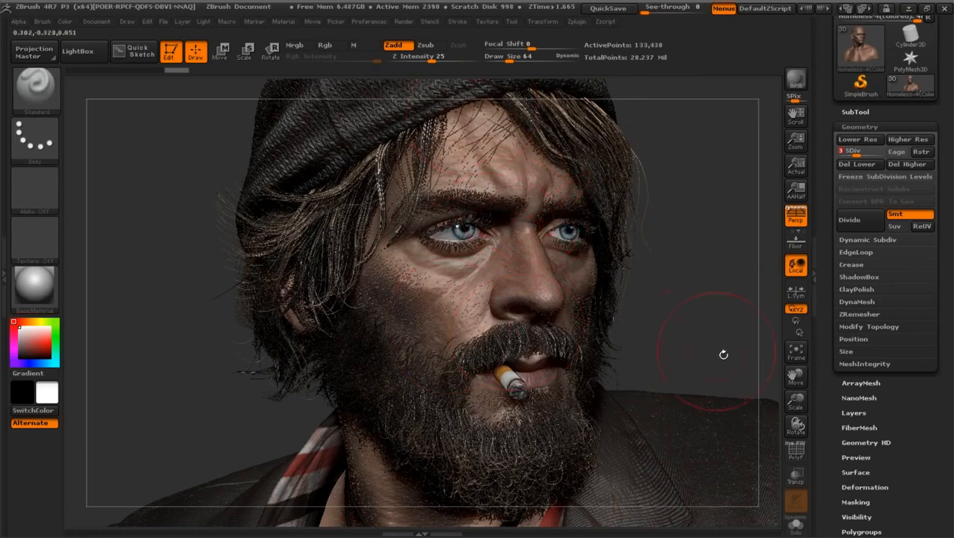
drag(722, 354, 742, 370)
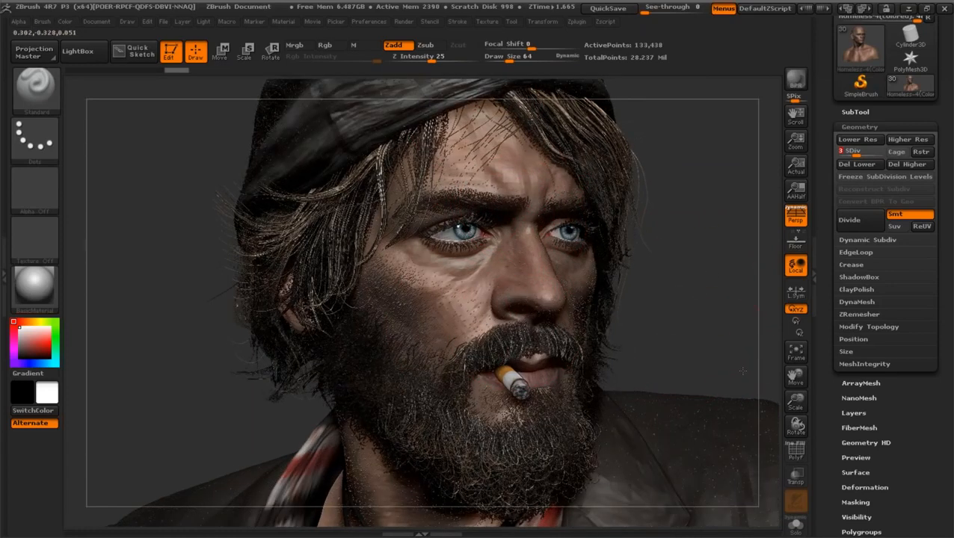
drag(794, 404, 794, 379)
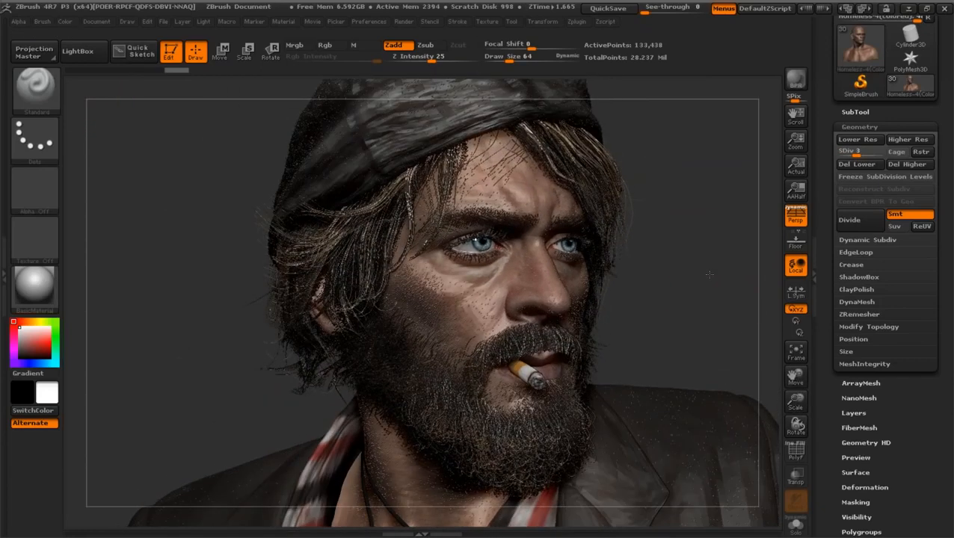
Step: Isolate the bare head and bust mesh, examine it in three-quarter and frontal views, and show all subtools again
click(795, 525)
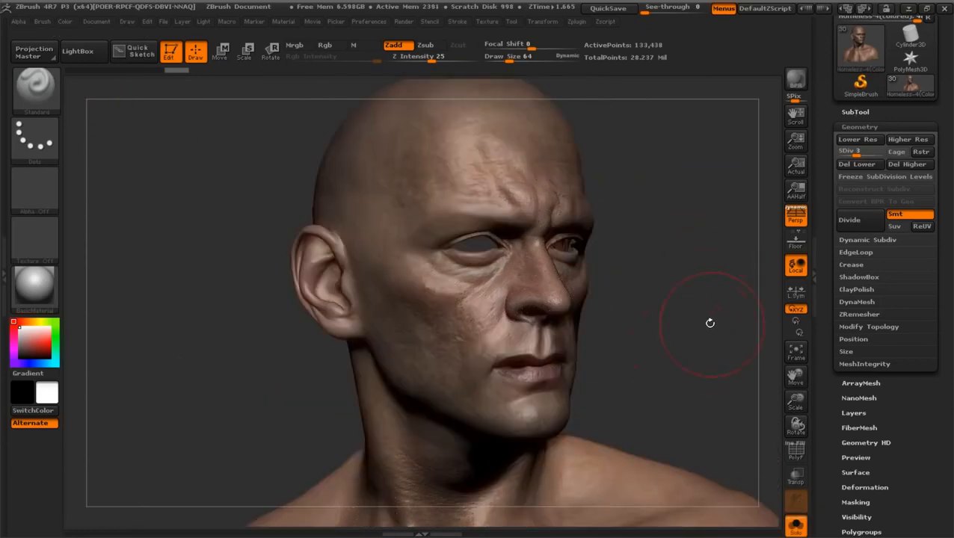
drag(795, 401, 795, 414)
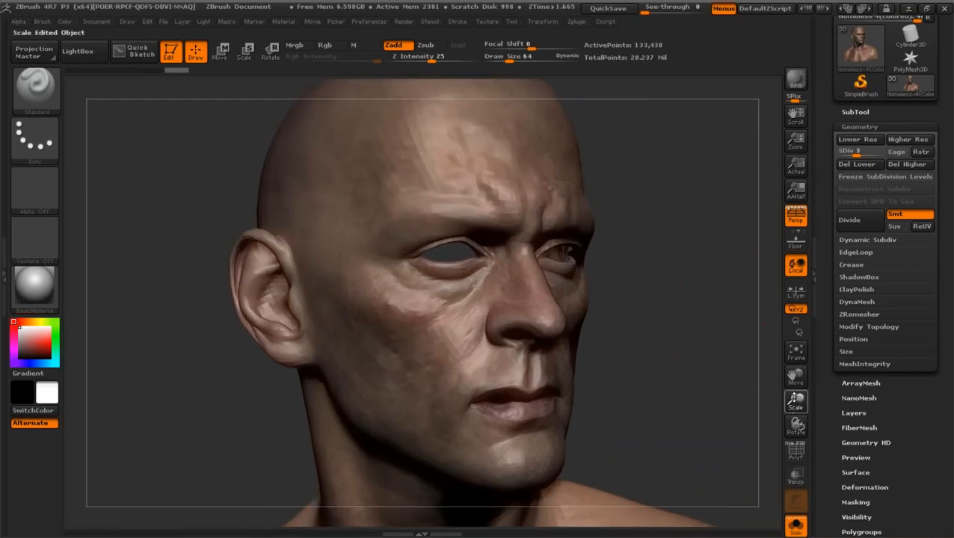
alt+drag(703, 358, 683, 341)
drag(795, 408, 796, 390)
drag(795, 377, 767, 337)
mouse_move(688, 304)
mouse_down()
mouse_move(713, 303)
mouse_move(679, 294)
mouse_move(680, 310)
mouse_up()
drag(795, 403, 795, 411)
drag(792, 376, 782, 365)
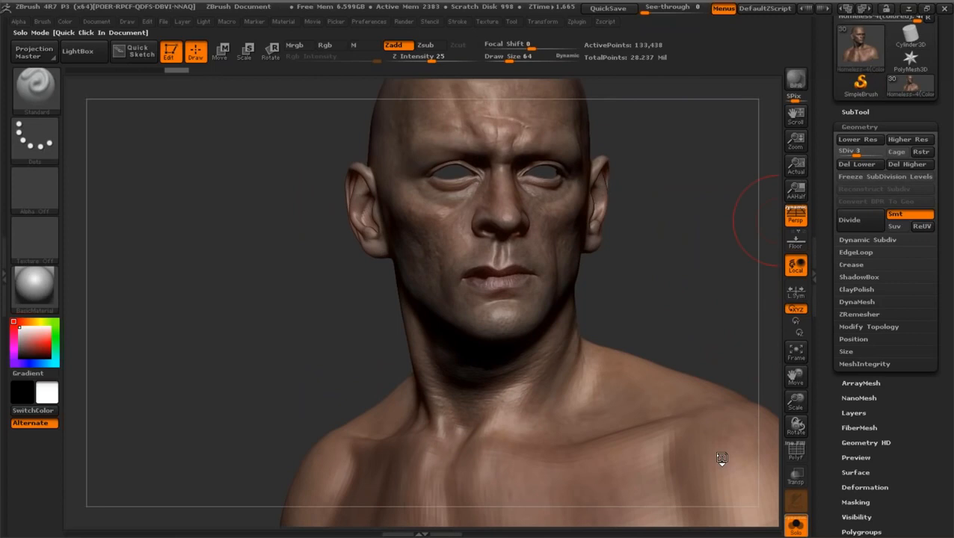
click(796, 526)
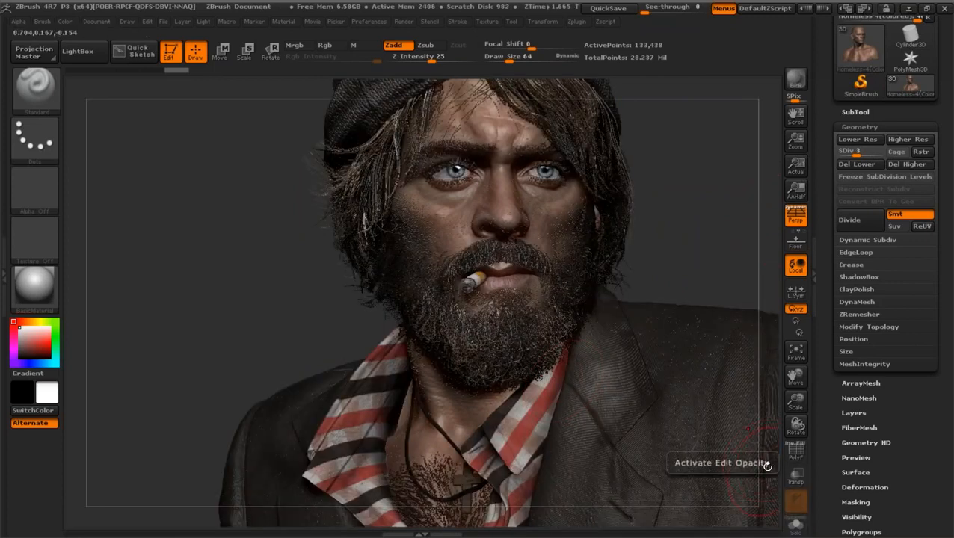
Step: Isolate the bare head and bust subtool and examine it in three-quarter and frontal views
drag(796, 395, 810, 472)
right_drag(707, 438, 747, 440)
click(796, 525)
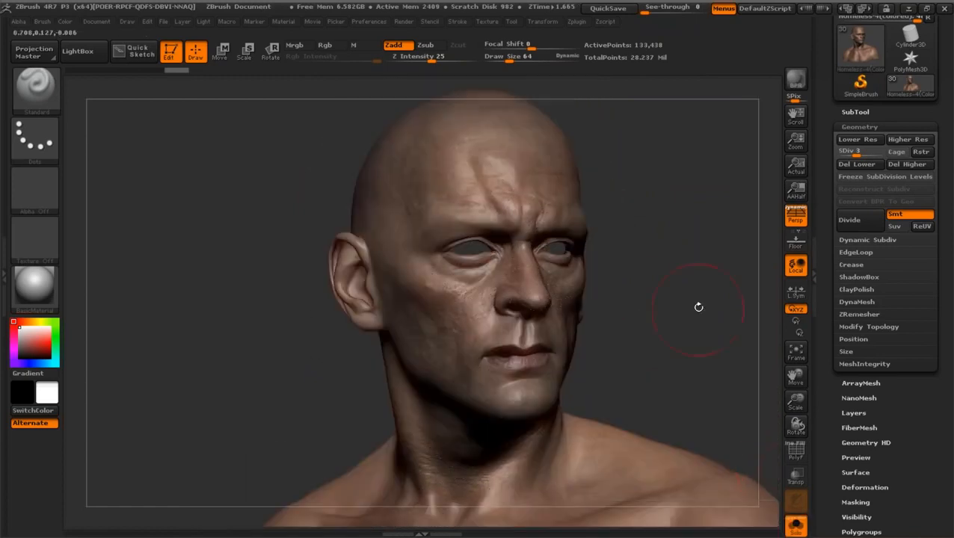
drag(793, 405, 795, 377)
drag(657, 351, 643, 366)
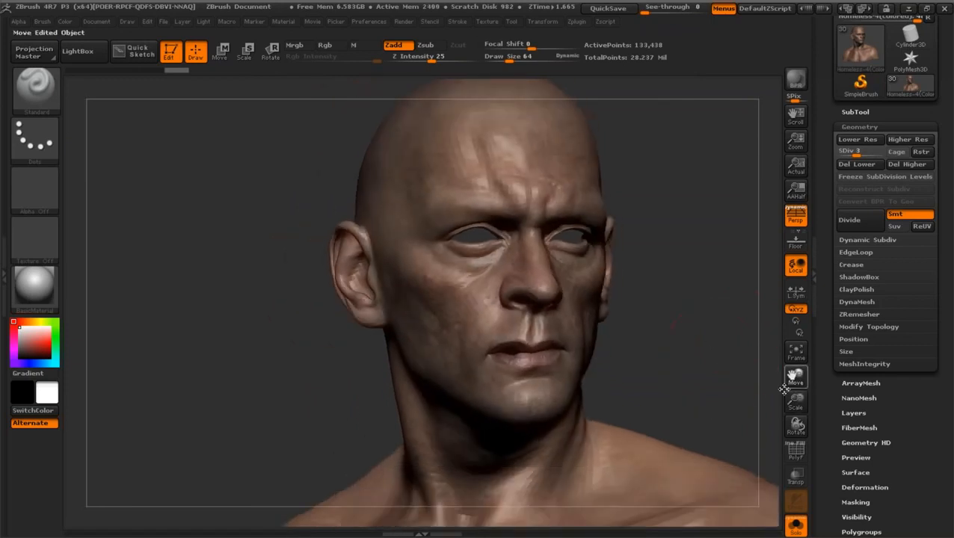
drag(784, 389, 784, 417)
drag(673, 325, 748, 299)
Step: Lower the Homeless-4(Colored) subtool to subdivision level 2 and turn off its polypaint display
click(846, 154)
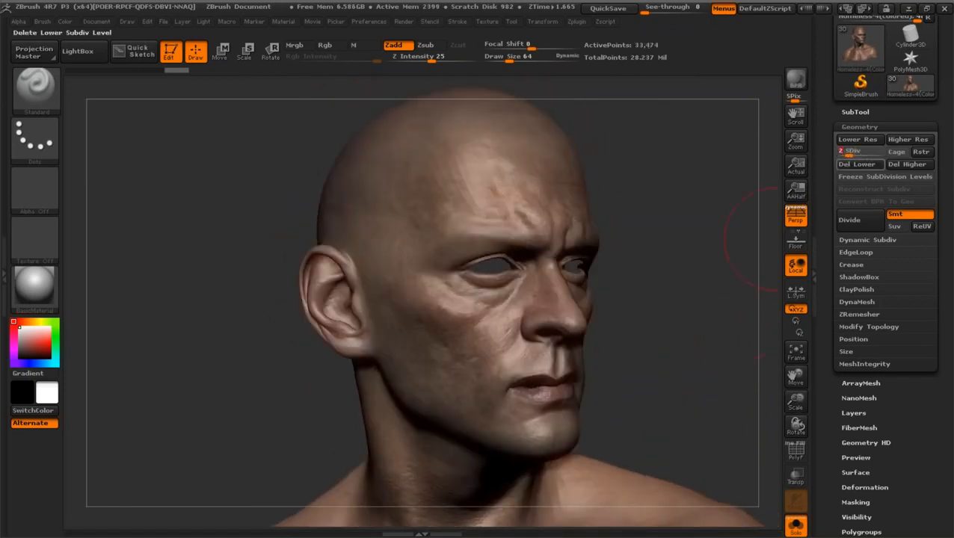
click(855, 112)
click(913, 127)
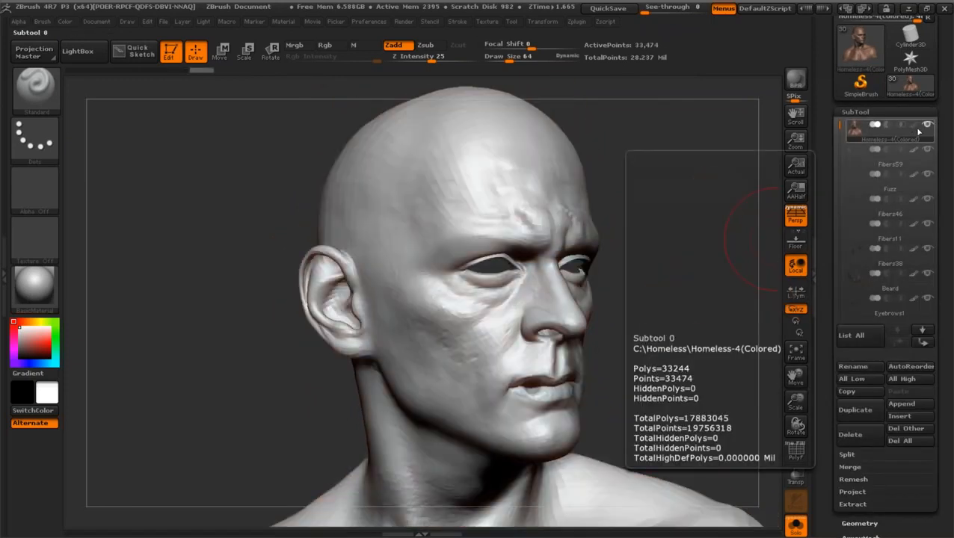
click(37, 297)
click(645, 285)
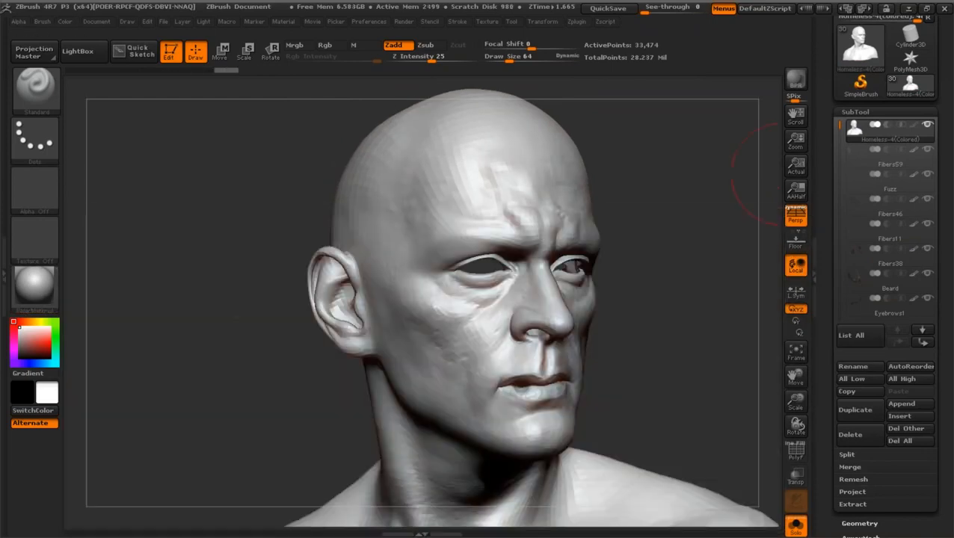
click(853, 112)
click(859, 126)
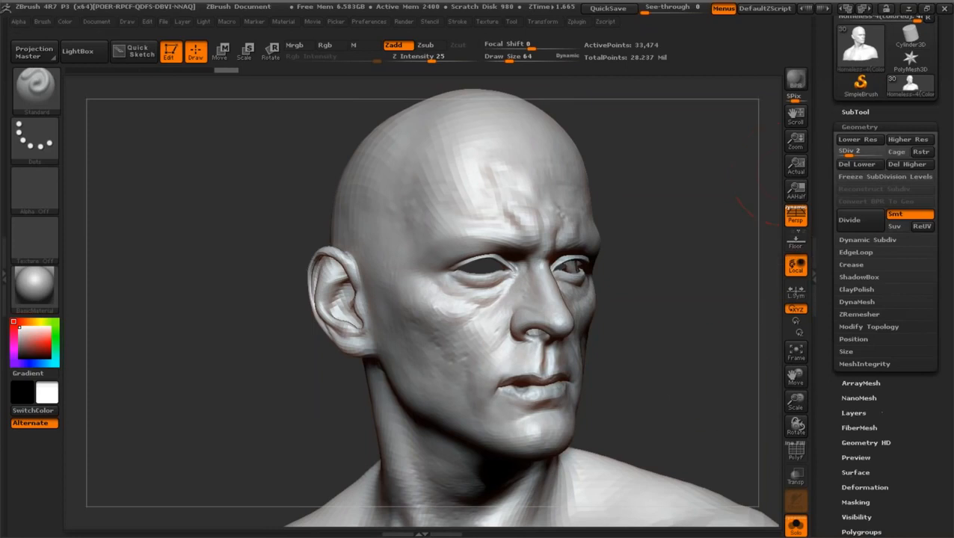
Step: Set the bust to subdivision level 1 and examine its base topology, toggling the polyframe on and off
drag(789, 404, 795, 372)
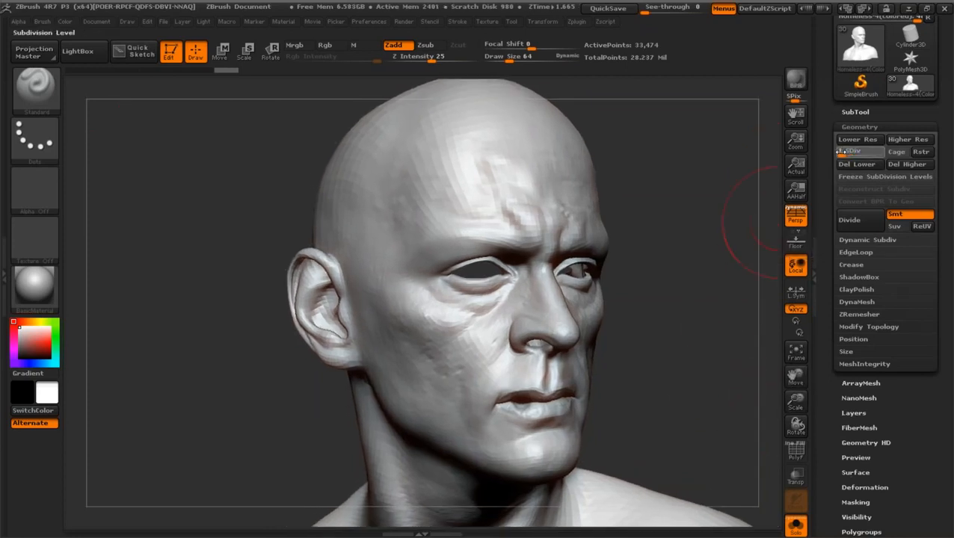
click(840, 152)
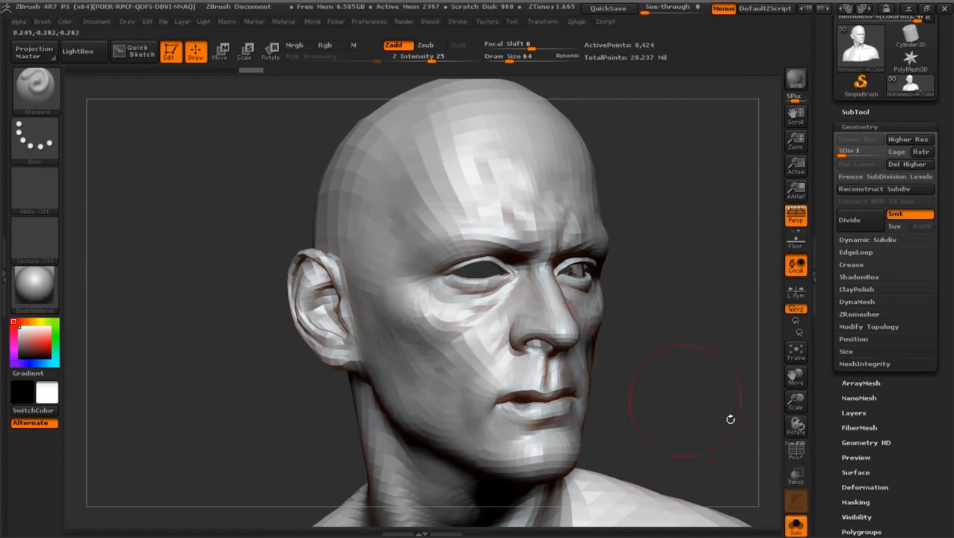
click(794, 453)
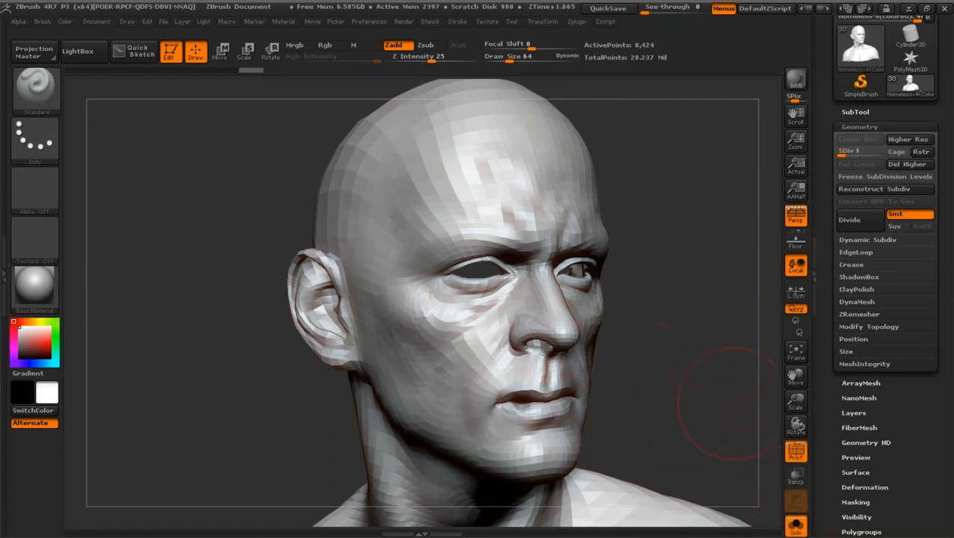
drag(728, 404, 722, 406)
drag(796, 405, 789, 323)
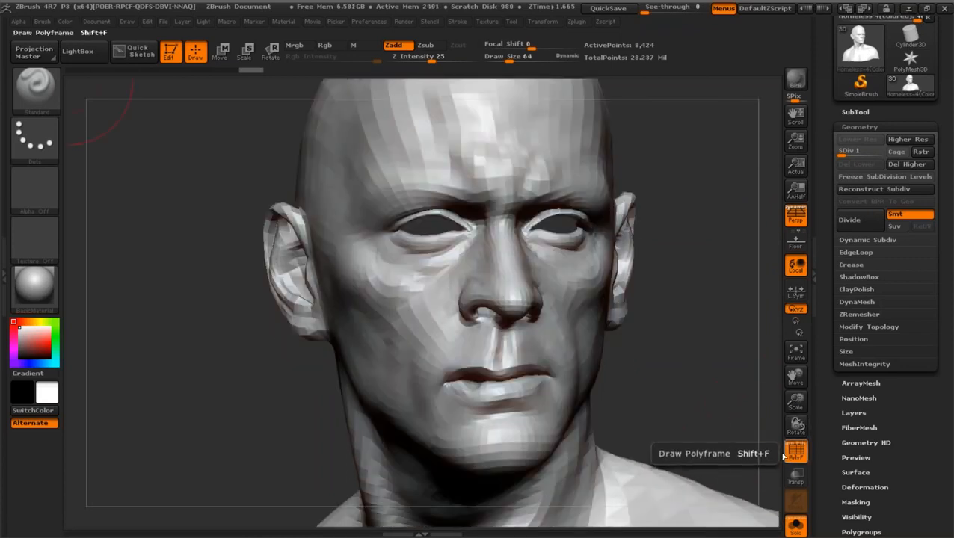
mouse_move(713, 400)
mouse_down()
mouse_move(796, 395)
mouse_move(796, 415)
mouse_move(816, 353)
mouse_up()
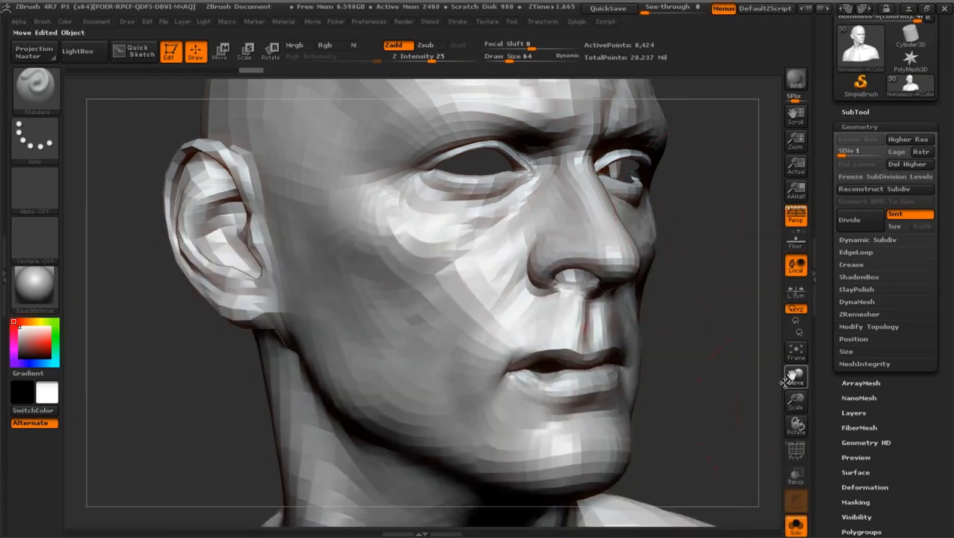
Step: Inspect the level 1 base mesh up close and raise its subdivision to level 2, and on to level 3
drag(795, 377, 771, 408)
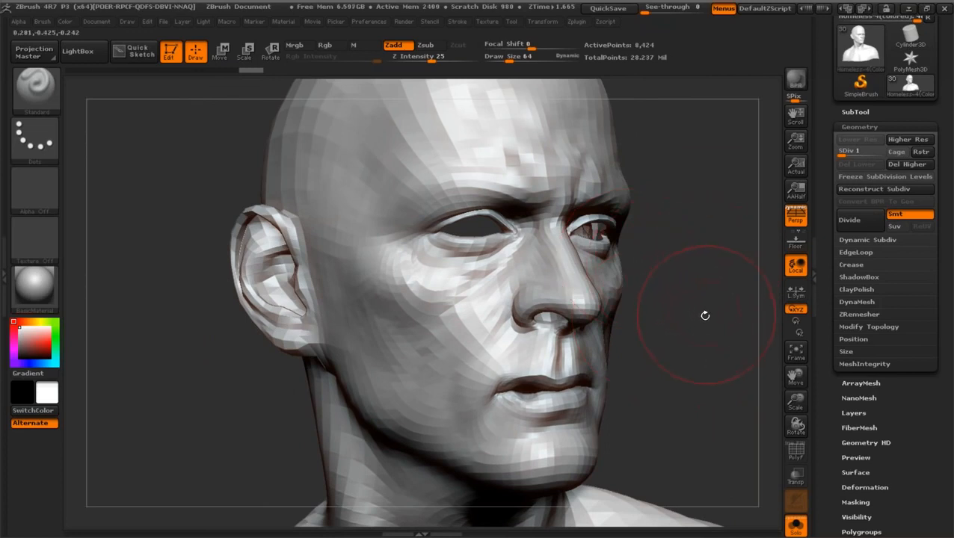
mouse_move(791, 377)
mouse_down()
mouse_move(786, 402)
mouse_move(786, 369)
mouse_up()
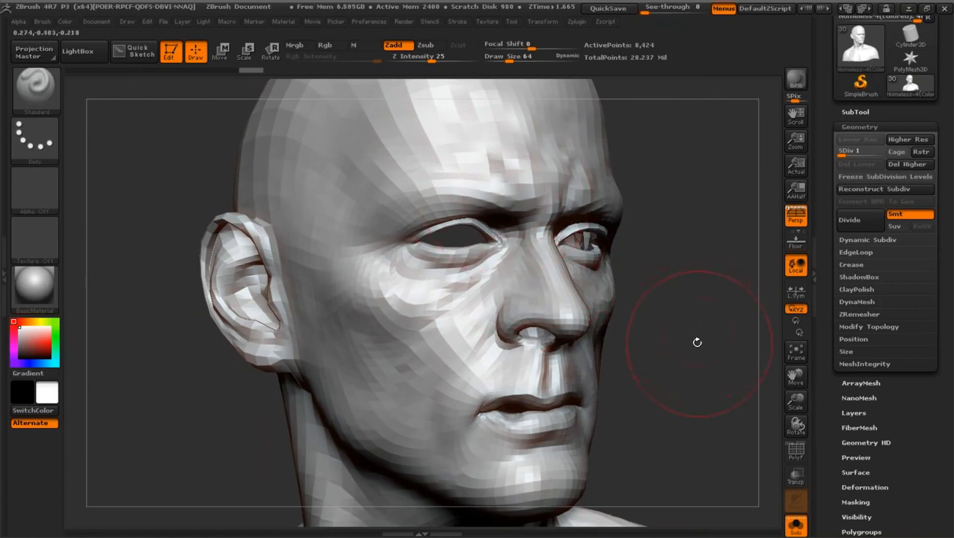
drag(790, 378, 818, 421)
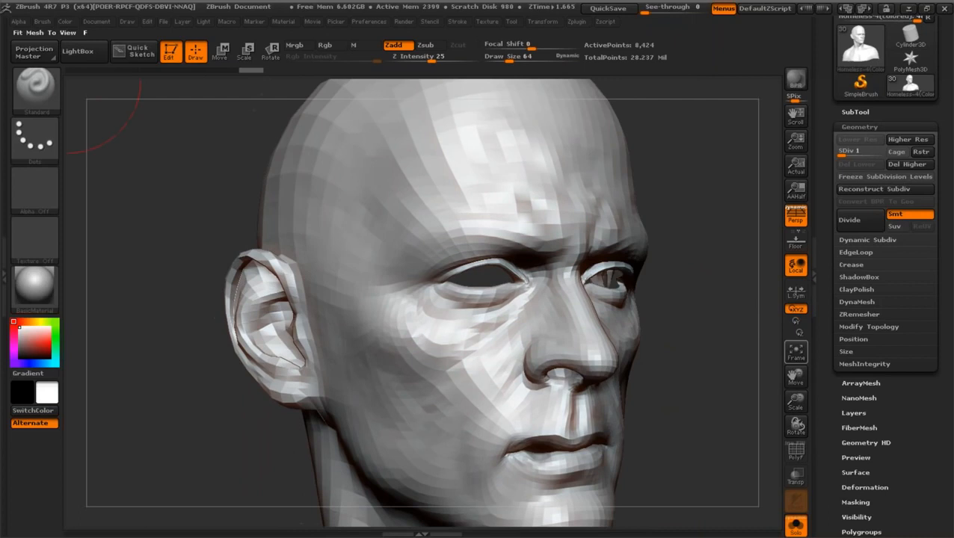
drag(797, 380, 783, 315)
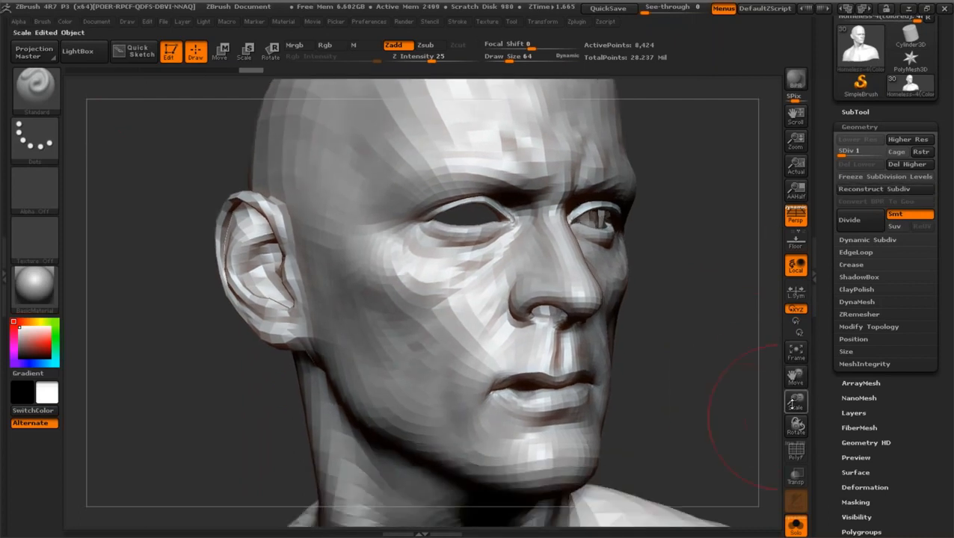
drag(791, 400, 828, 340)
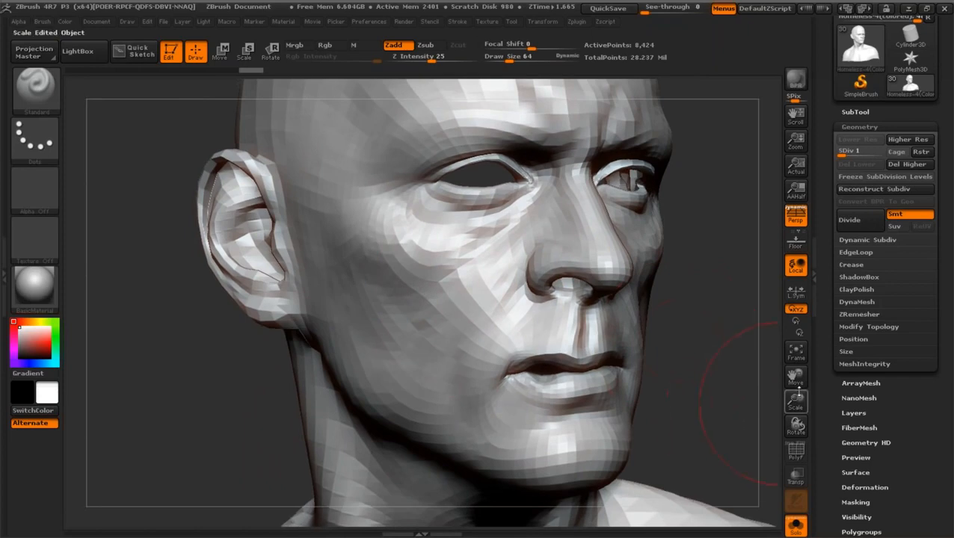
mouse_move(793, 382)
mouse_down()
mouse_move(793, 408)
mouse_move(780, 379)
mouse_up()
drag(848, 154, 868, 177)
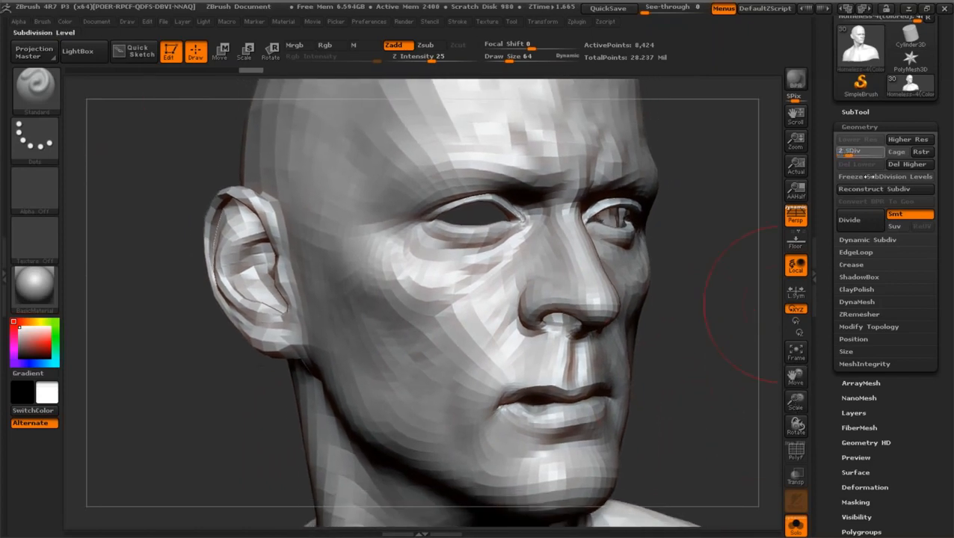
drag(686, 283, 687, 318)
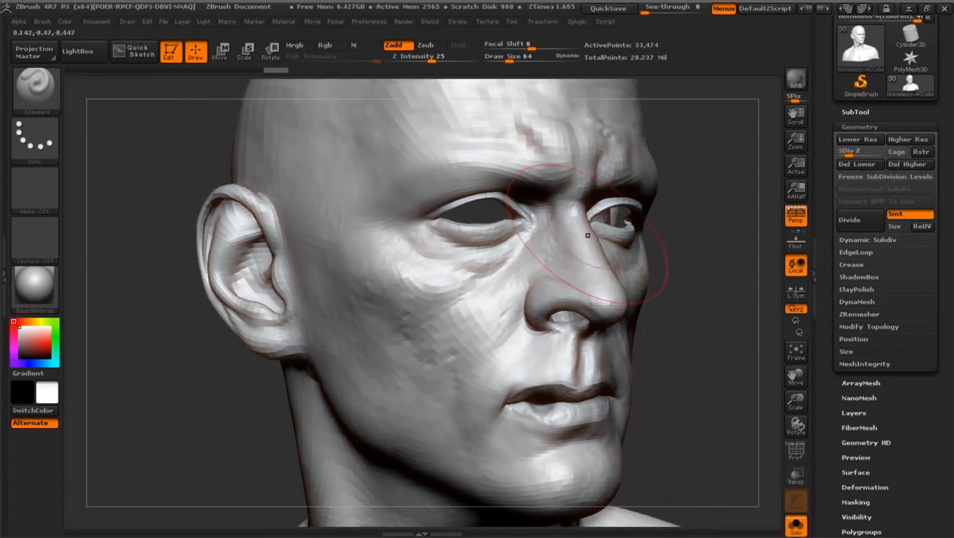
click(856, 164)
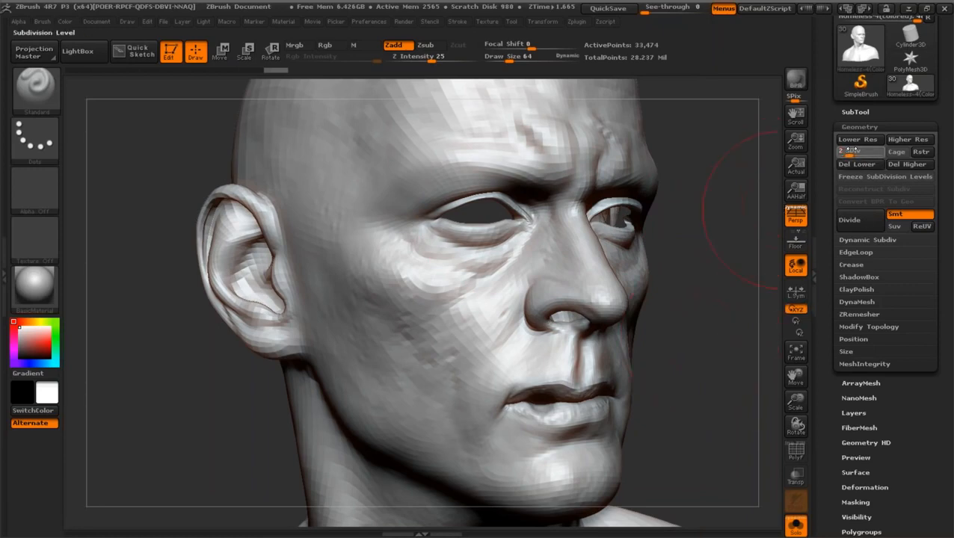
drag(859, 159, 861, 157)
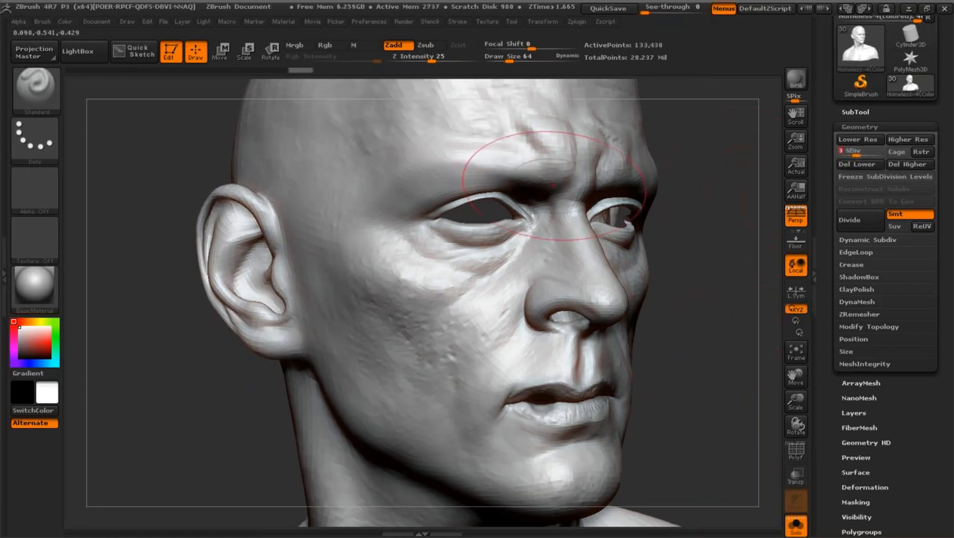
Step: Raise the isolated head to subdivision level 4, and on to level 6, to examine the skin detail
drag(798, 352, 747, 187)
drag(857, 151, 860, 151)
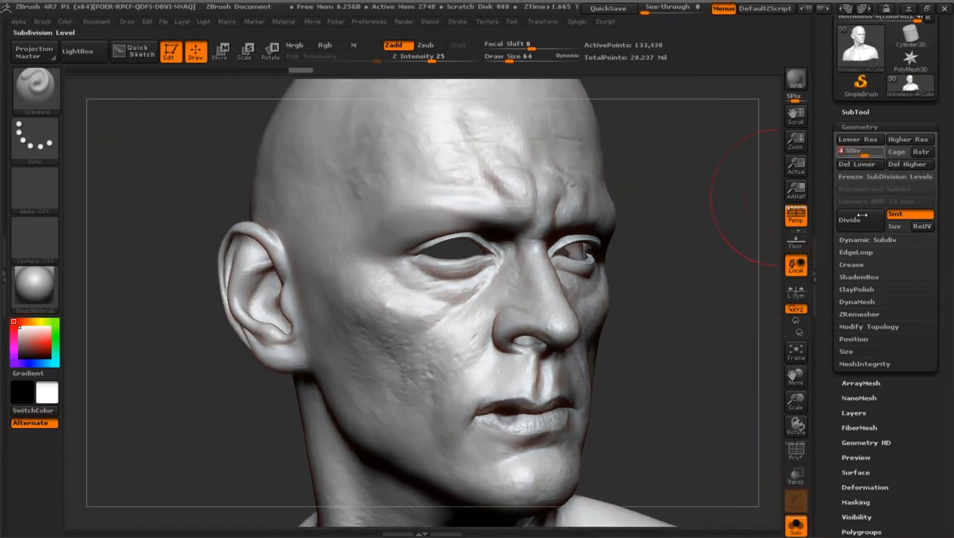
drag(794, 377, 806, 368)
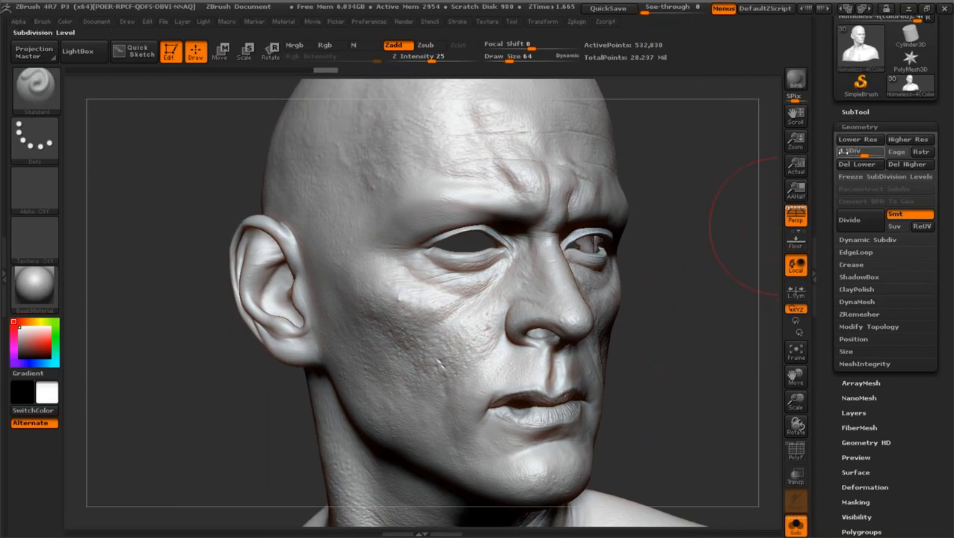
key(d)
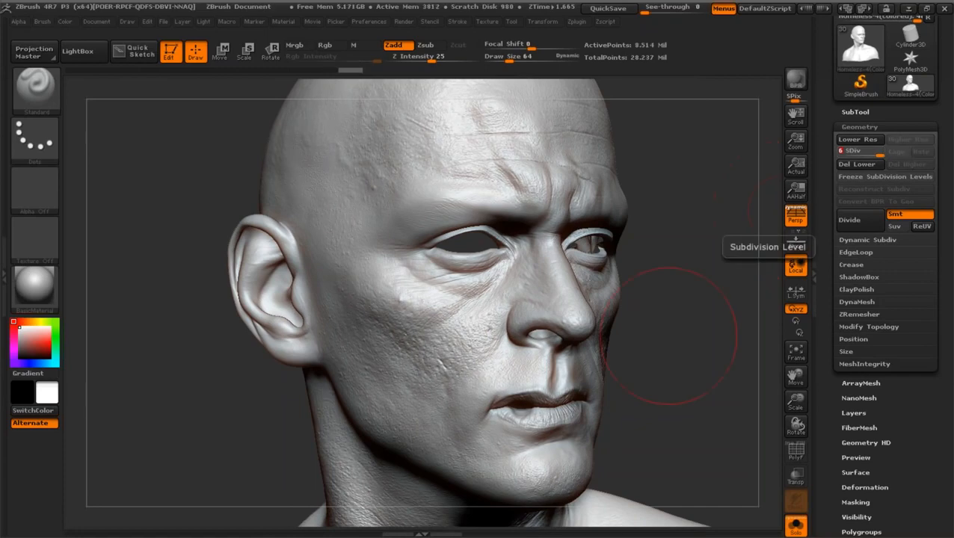
Step: Lower the isolated head to subdivision level 3 and frame the face closely in three-quarter view
mouse_move(795, 376)
mouse_down()
mouse_move(832, 304)
mouse_move(794, 381)
mouse_up()
click(861, 151)
drag(861, 150, 798, 160)
drag(743, 279, 780, 325)
drag(796, 374, 790, 341)
drag(796, 374, 795, 407)
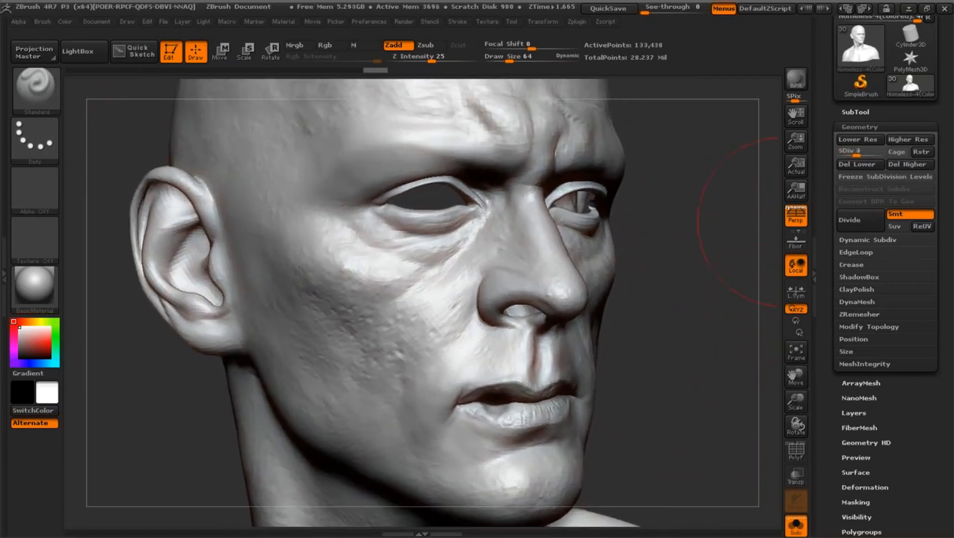
Step: Compare the full character with the isolated head and leave all subtools shown
click(795, 528)
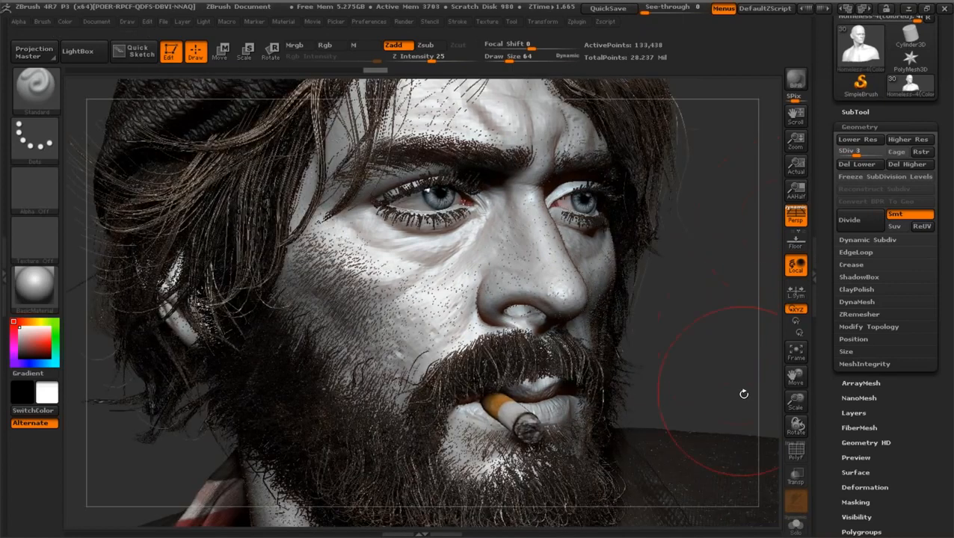
click(796, 528)
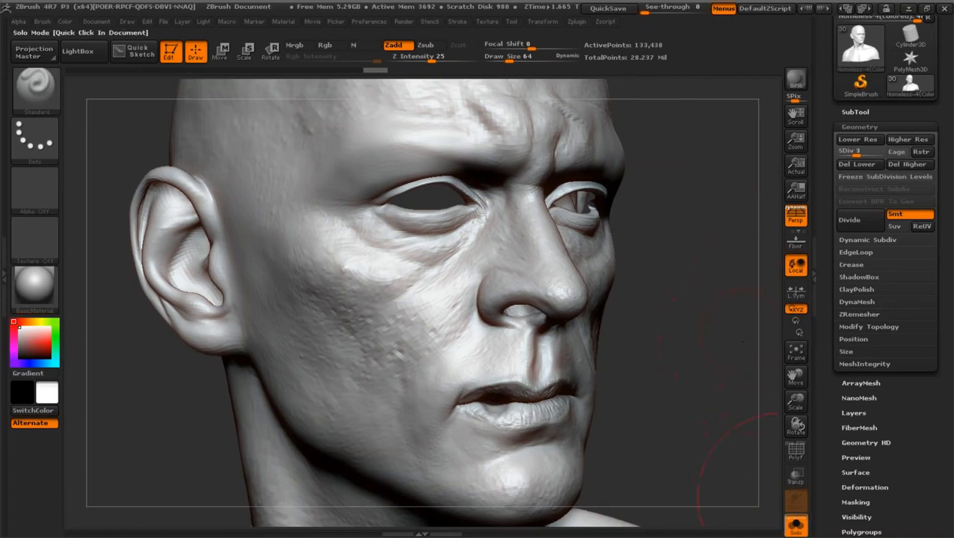
click(796, 527)
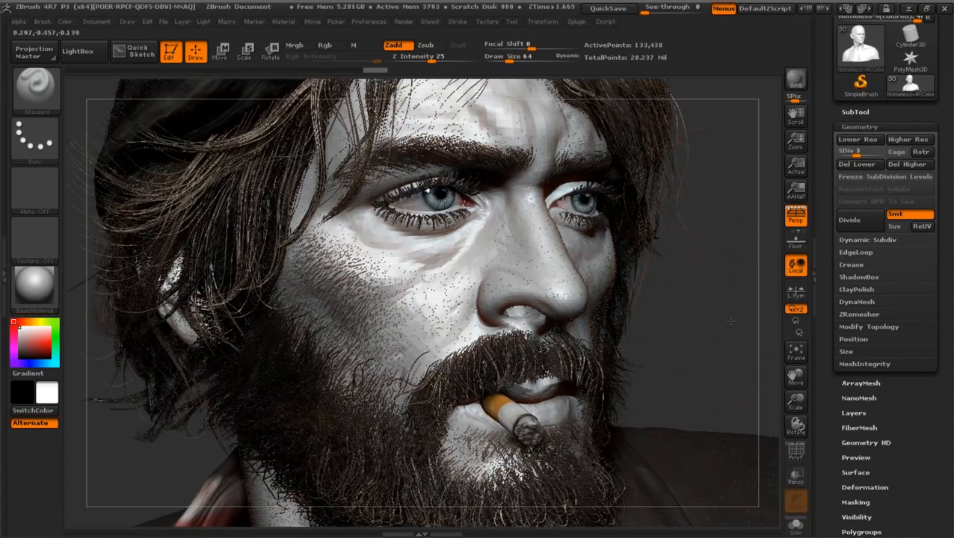
Step: Examine the character's eye in close-up and reduce the brush draw size to 12
mouse_move(795, 401)
mouse_down()
mouse_move(797, 420)
mouse_move(794, 404)
mouse_up()
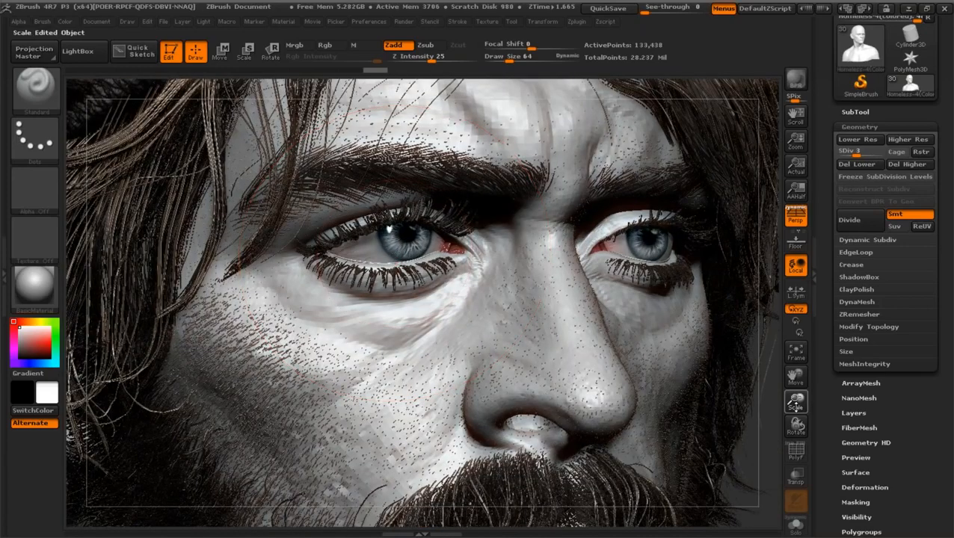
mouse_move(796, 406)
mouse_down()
mouse_move(797, 427)
mouse_move(796, 418)
mouse_up()
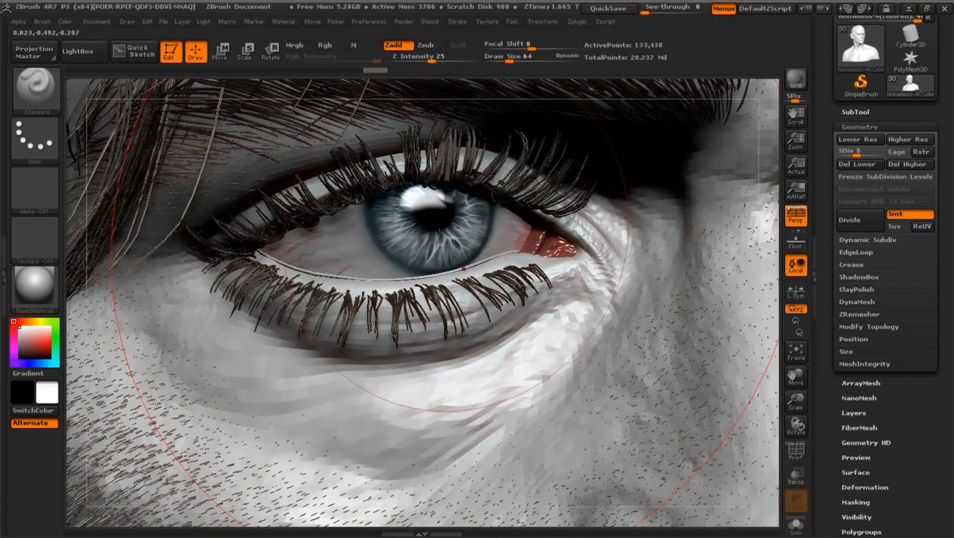
drag(768, 326, 767, 329)
key([)
key([)
key([)
key([)
key([)
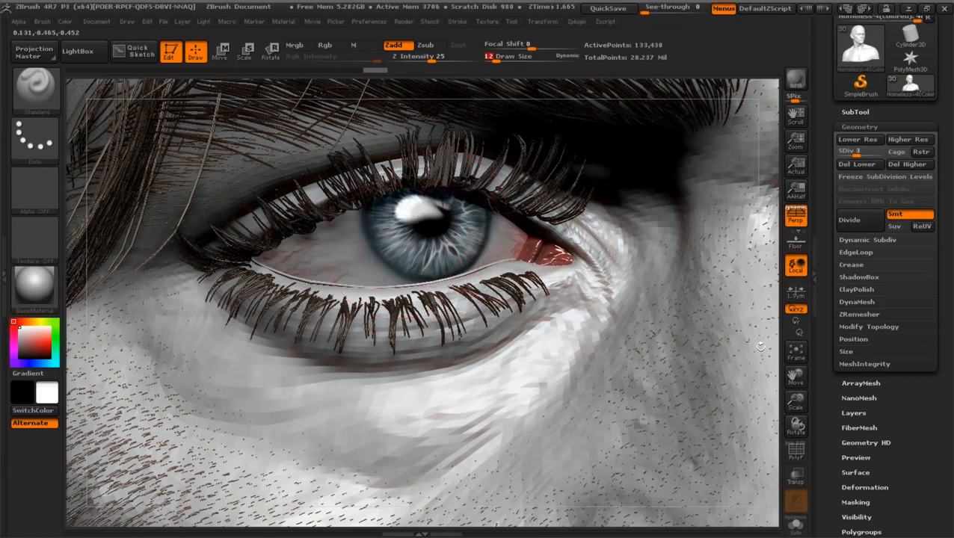
drag(759, 346, 760, 346)
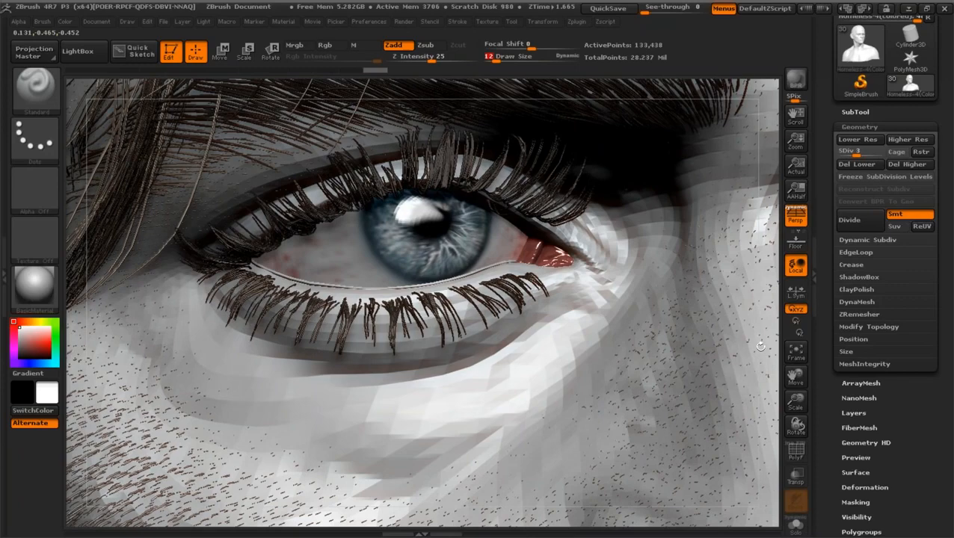
Step: Assign the ToyPlastic material and adjust its specular curve to tighten the highlight on the eye
key(m)
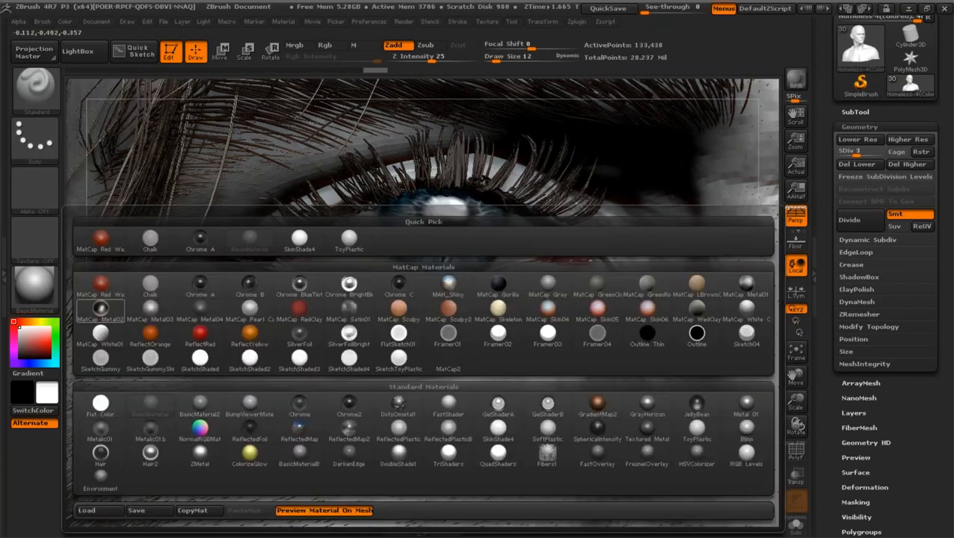
click(349, 238)
click(284, 21)
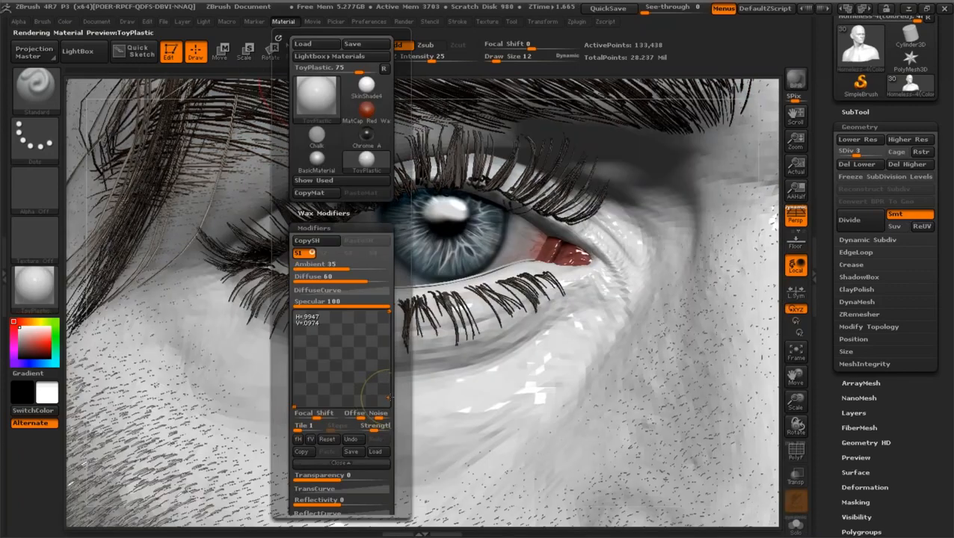
drag(388, 398, 388, 400)
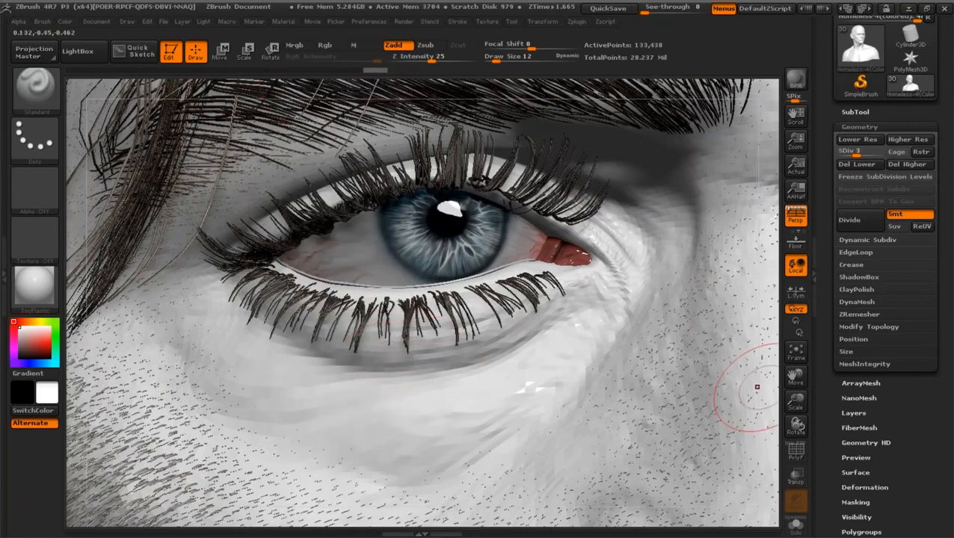
drag(785, 378, 770, 361)
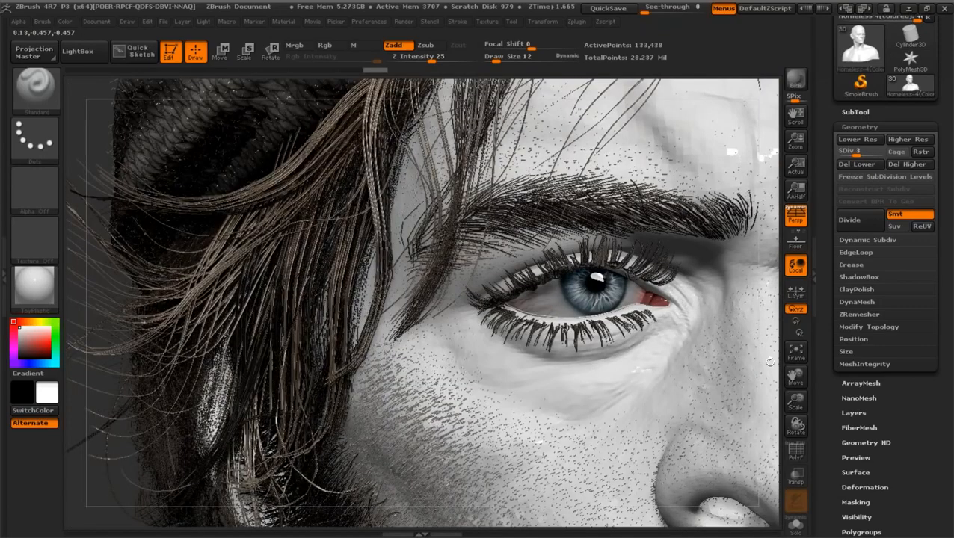
Step: Examine the highlight on the eye in close-up and pull back to a three-quarter view of the face
drag(796, 402, 795, 428)
mouse_move(795, 378)
mouse_down()
mouse_move(750, 409)
mouse_move(784, 379)
mouse_up()
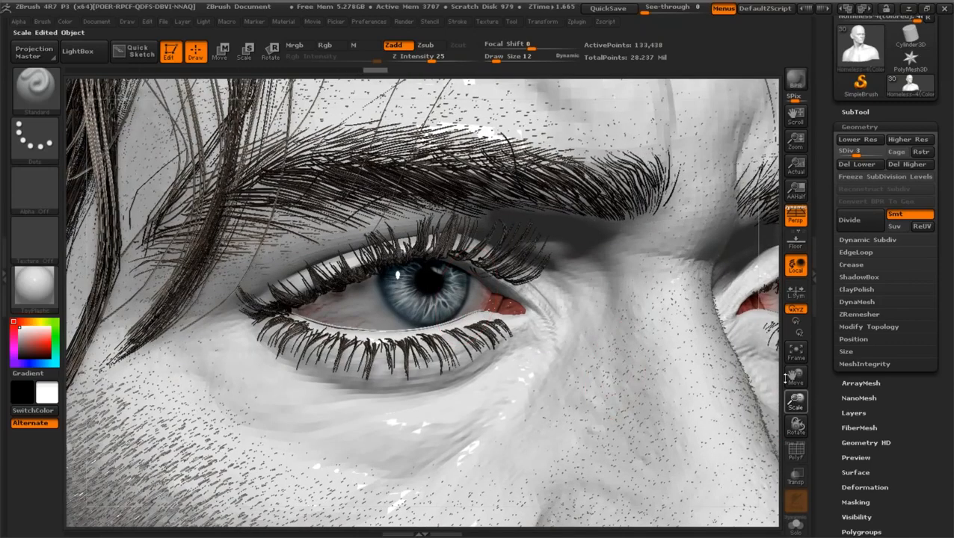
mouse_move(784, 379)
mouse_down()
mouse_move(770, 358)
mouse_move(791, 427)
mouse_up()
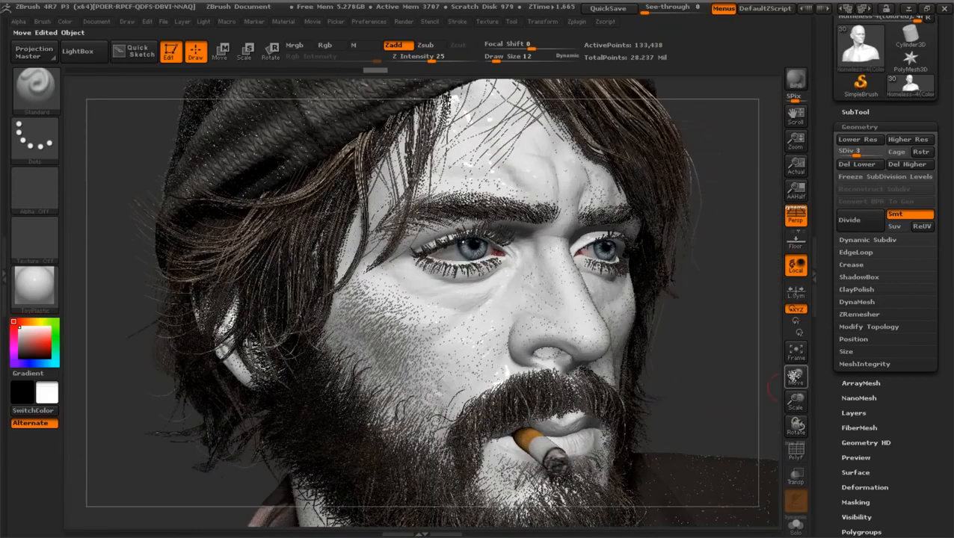
drag(794, 378, 792, 352)
drag(795, 402, 734, 335)
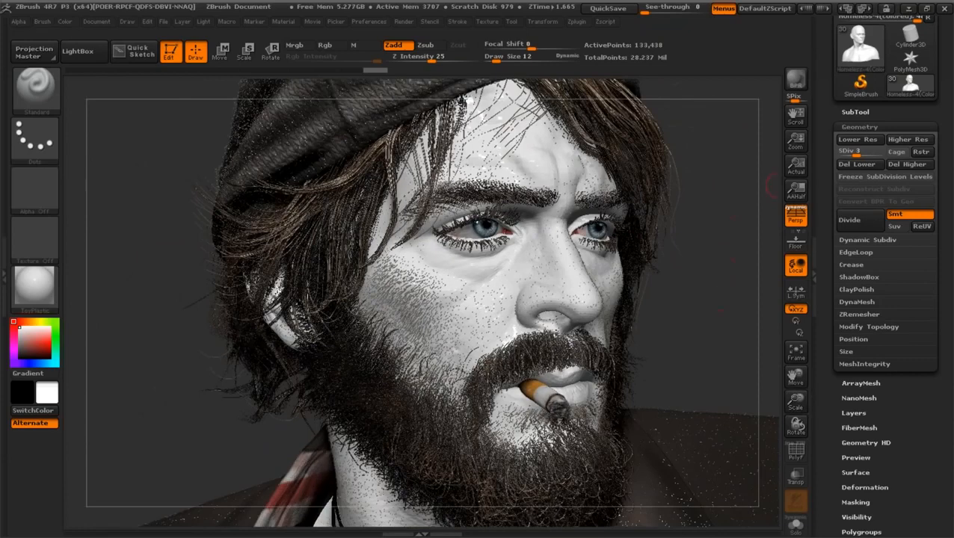
Step: Delete the active Homeless-4(Colored) head subtool and accept that the operation is not undoable
click(887, 114)
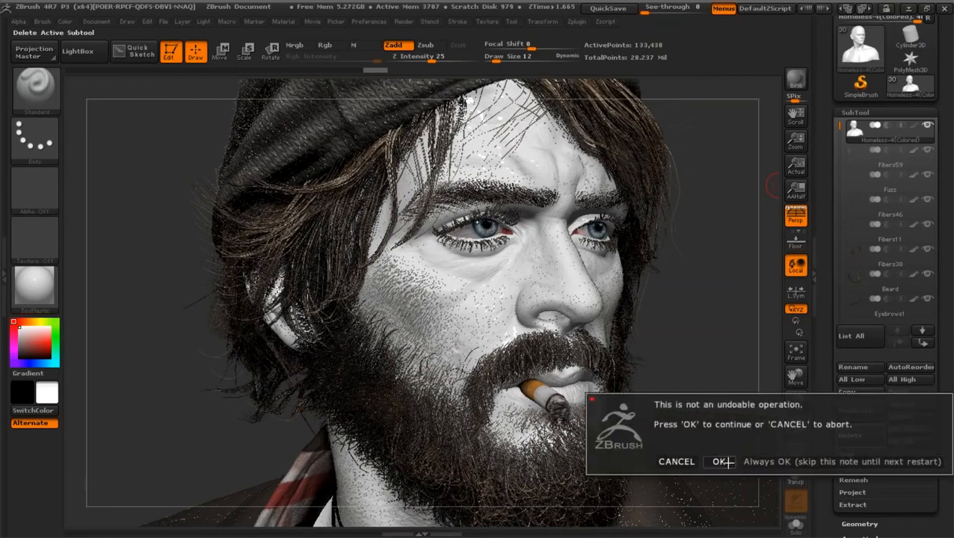
click(718, 461)
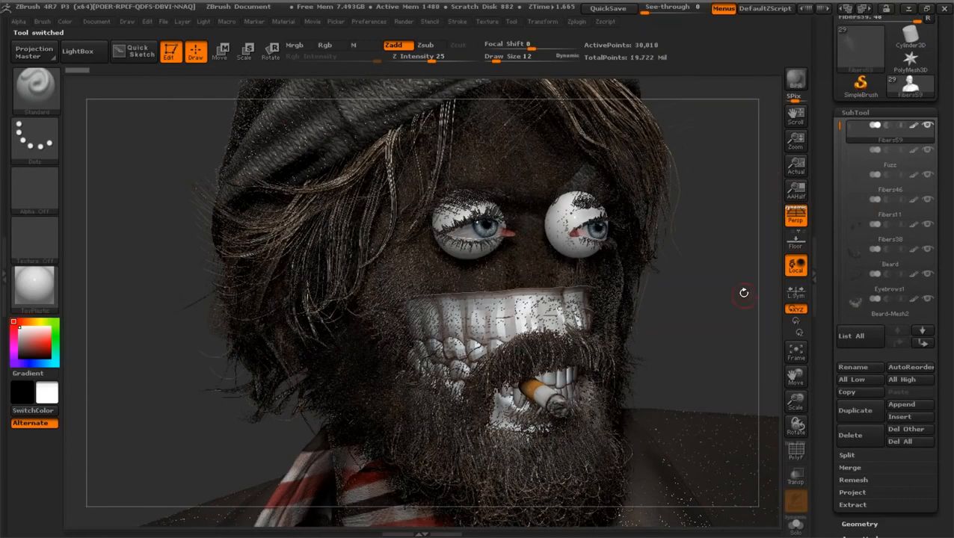
Step: Load the tool Chris-Hemsworth_5.ZTL from the Chris folder on drive D and frame the head from the front
scroll(944, 230, up, 3)
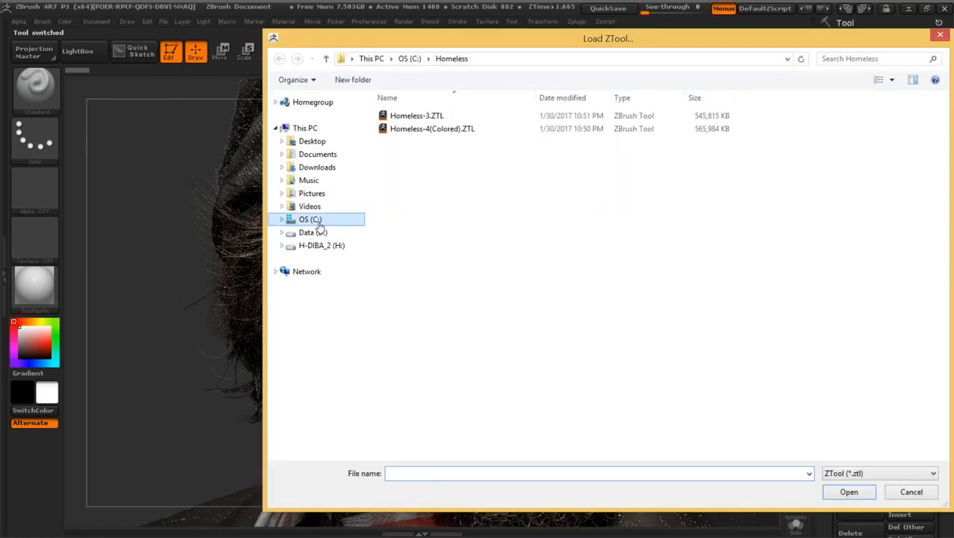
click(302, 220)
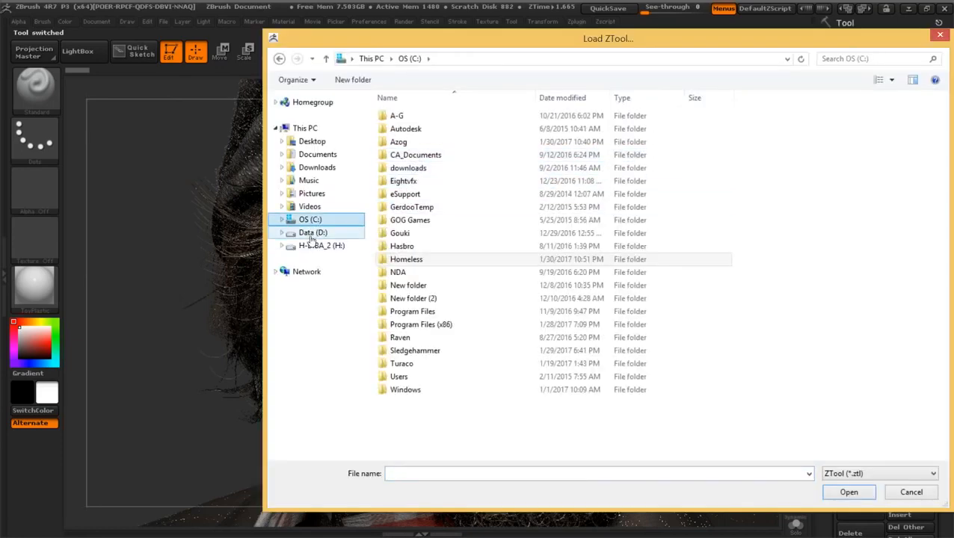
click(313, 232)
double_click(621, 153)
click(482, 148)
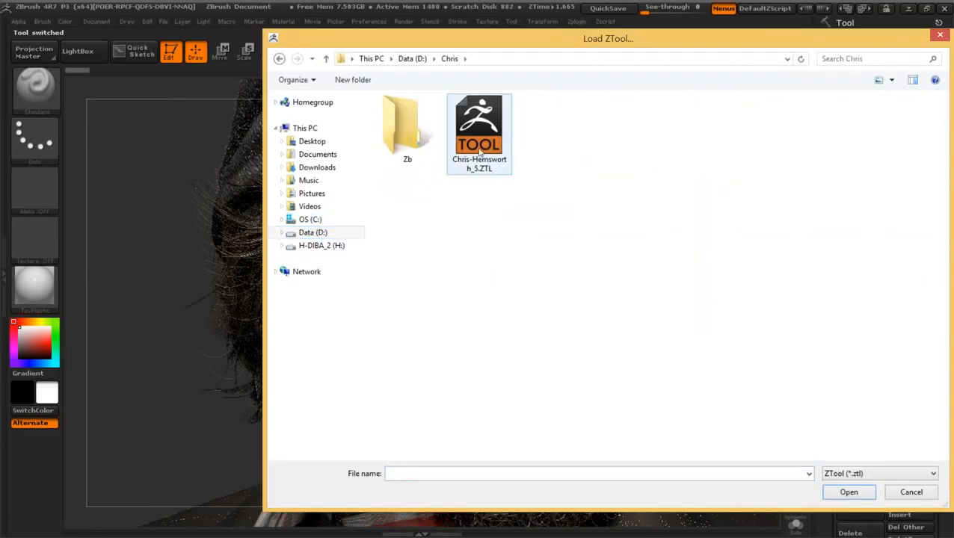
double_click(483, 149)
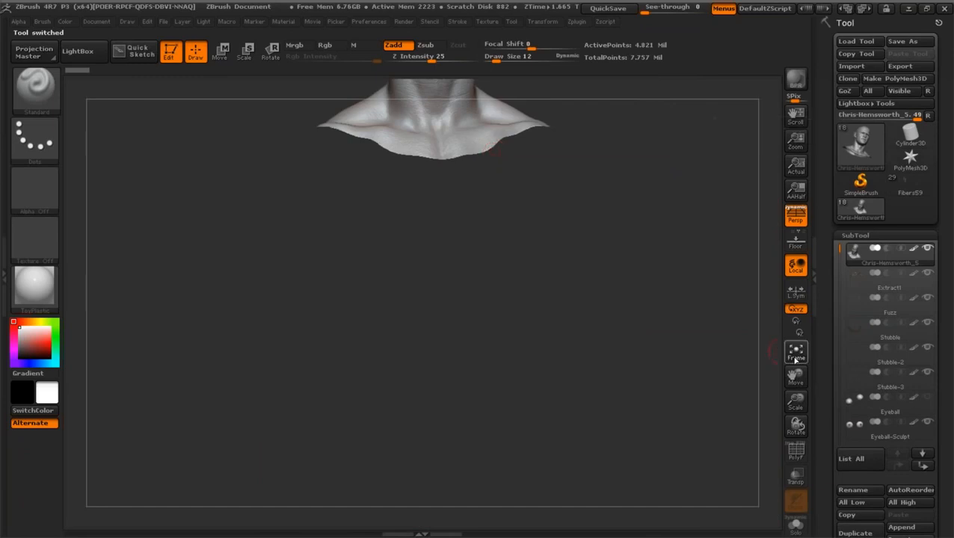
drag(675, 282, 690, 302)
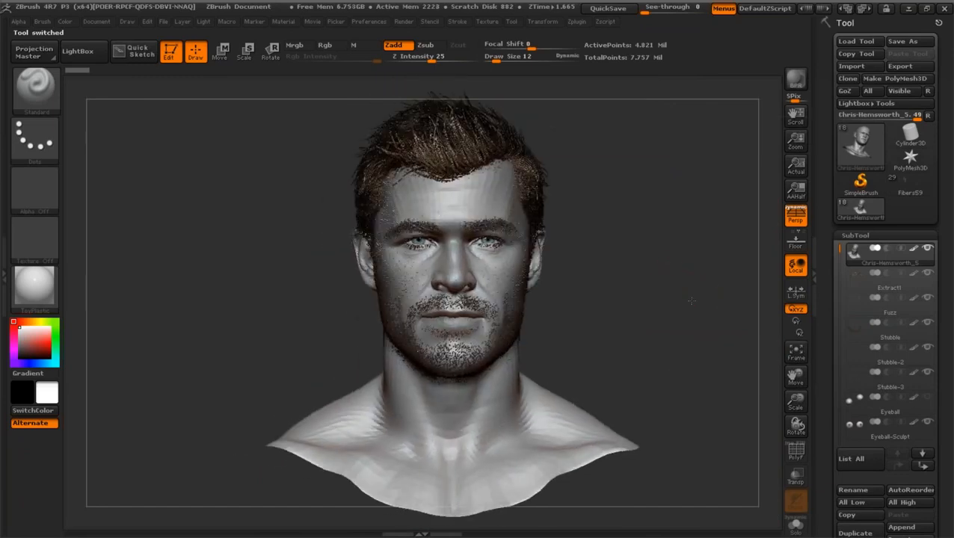
drag(794, 401, 785, 537)
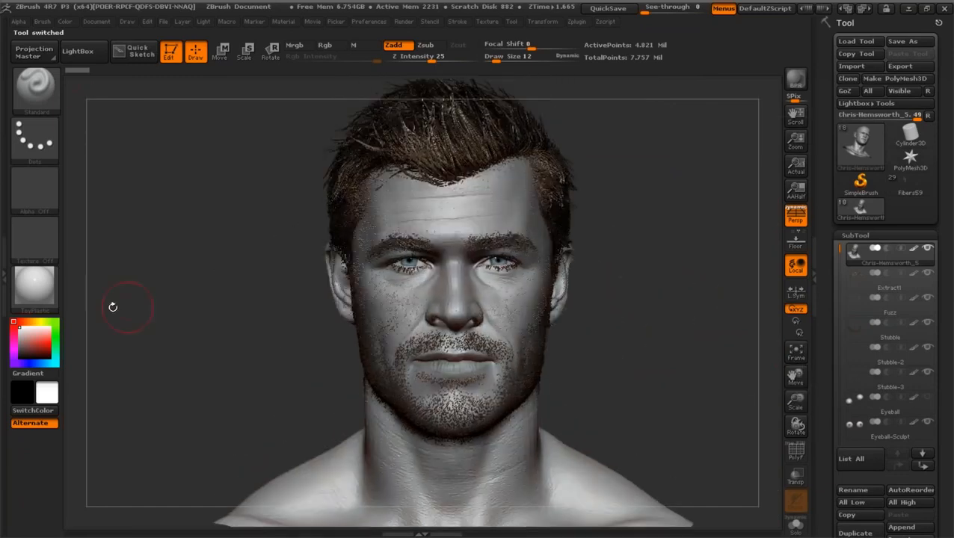
Step: Switch the material to BasicMaterial and frame the face in a close three-quarter view
click(38, 294)
click(454, 365)
drag(642, 297, 714, 336)
drag(795, 402, 803, 419)
mouse_move(795, 385)
mouse_down()
mouse_move(794, 374)
mouse_move(807, 413)
mouse_move(796, 432)
mouse_move(796, 494)
mouse_up()
drag(795, 377, 736, 365)
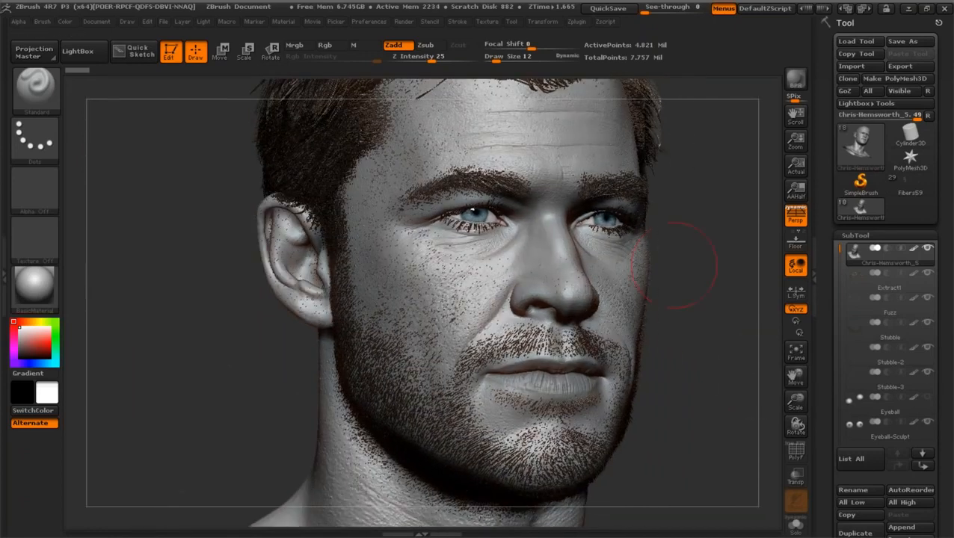
click(369, 21)
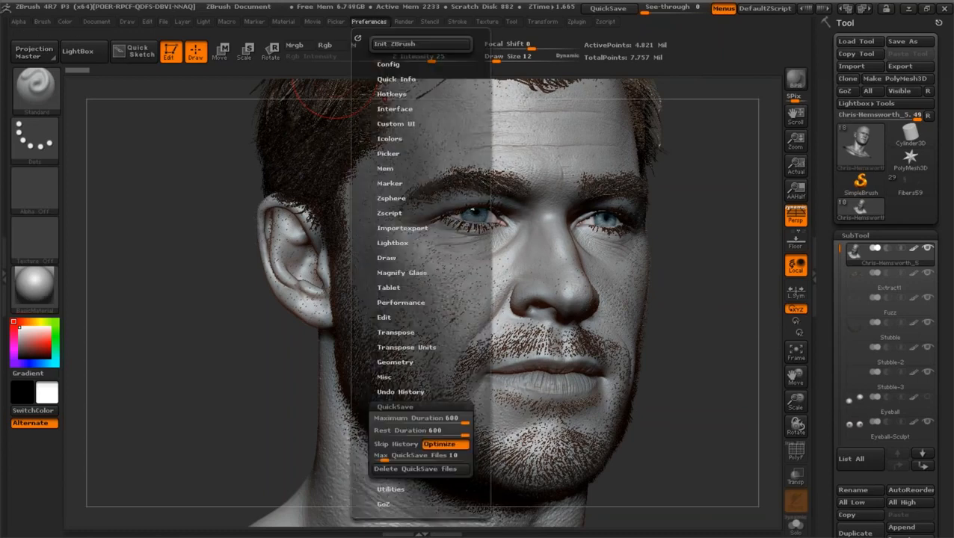
click(370, 22)
mouse_move(841, 253)
mouse_down()
mouse_move(842, 289)
mouse_move(838, 249)
mouse_up()
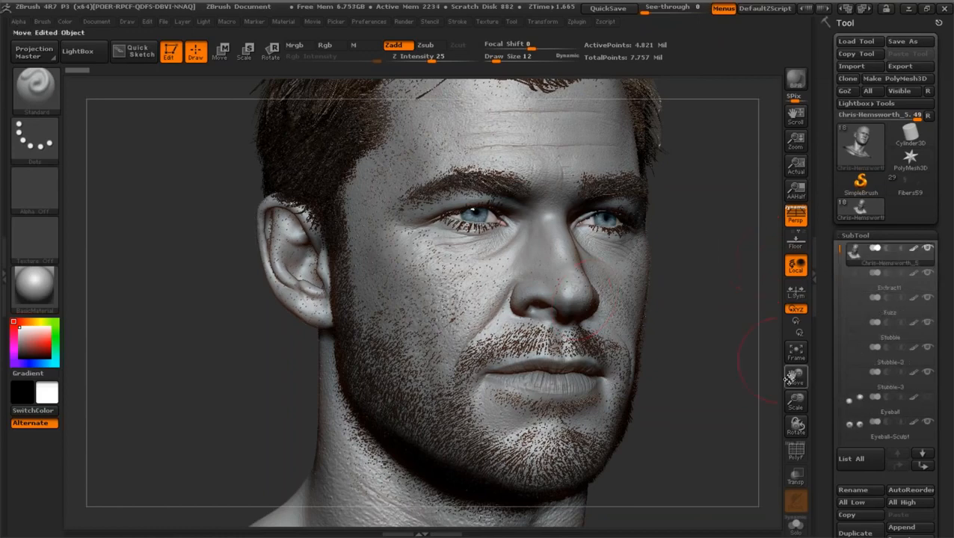
Step: Select the Fuzz subtool, view it in isolation and show all subtools again
mouse_move(795, 403)
mouse_down()
mouse_move(794, 414)
mouse_move(734, 273)
mouse_up()
mouse_move(865, 312)
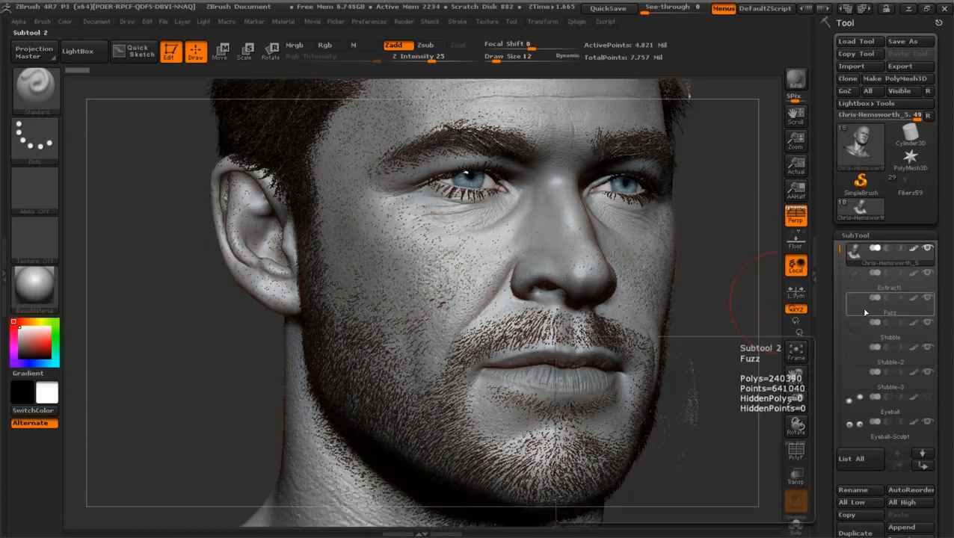
click(860, 311)
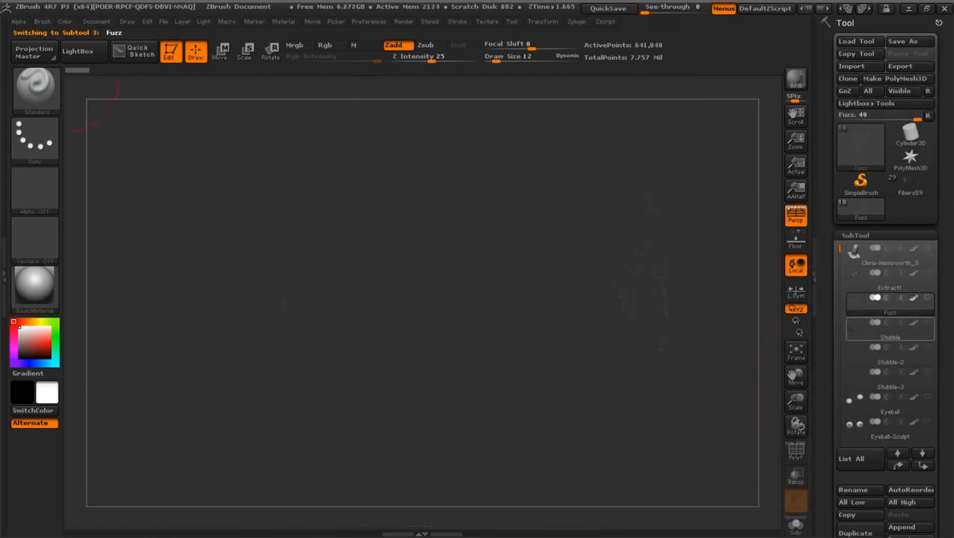
click(927, 298)
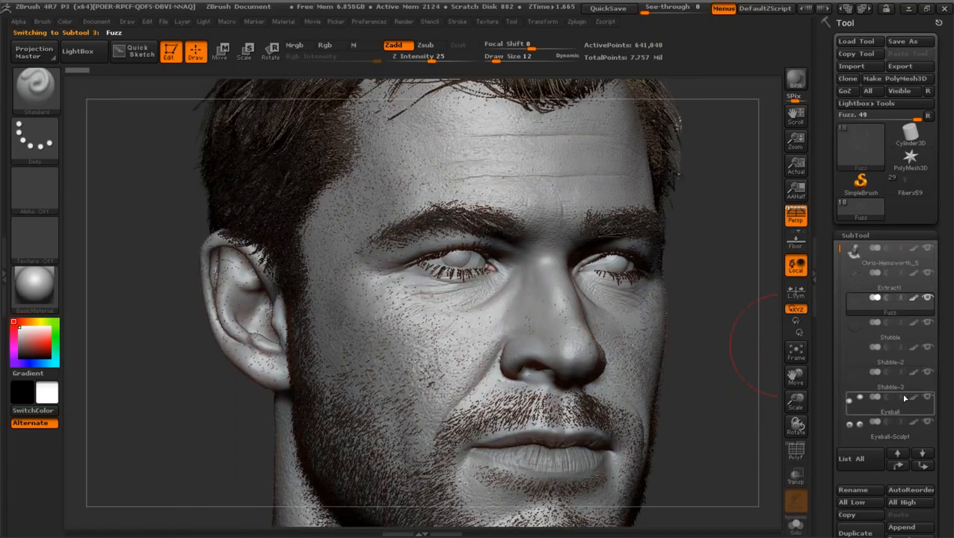
Step: Hide the Eyeball subtool and examine both eyes and the surrounding skin in close-up
click(927, 397)
drag(796, 403, 798, 413)
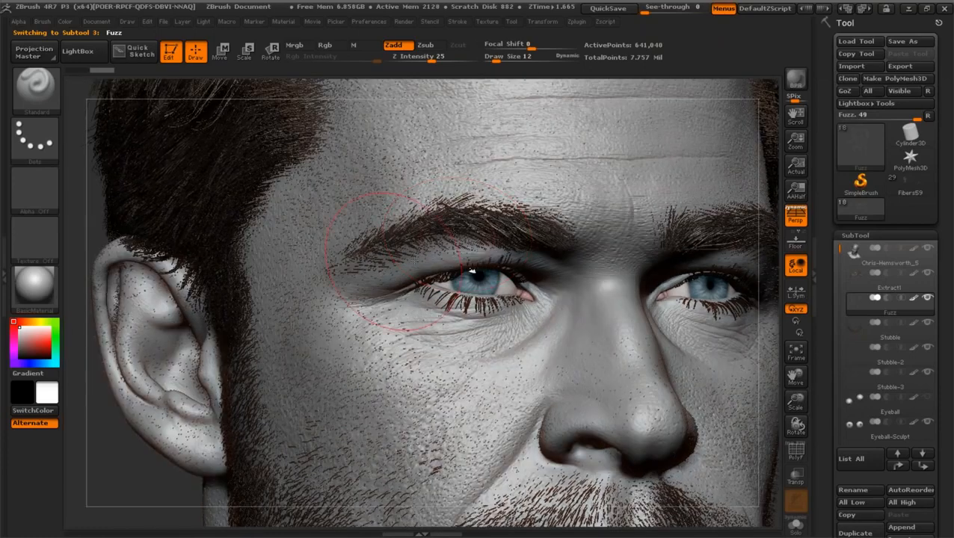
drag(837, 250, 837, 271)
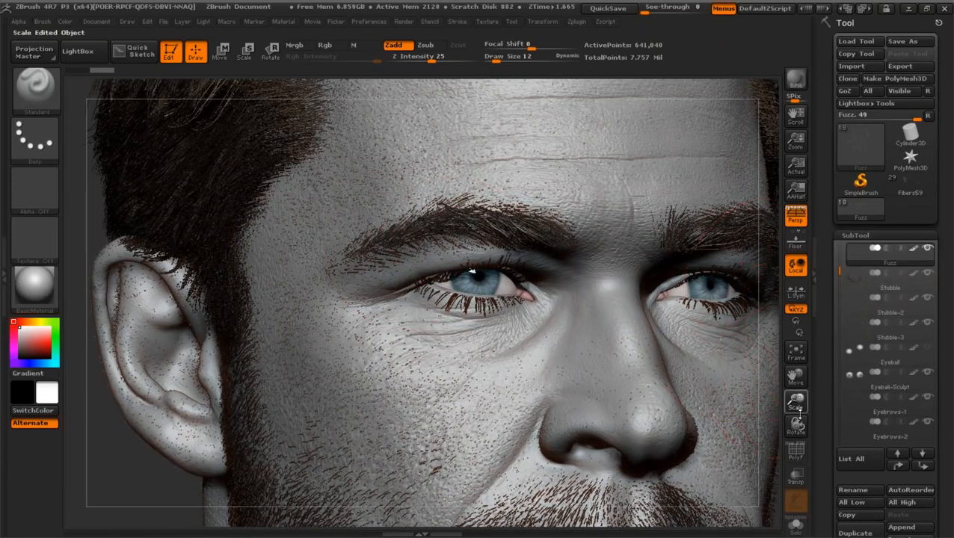
mouse_move(799, 412)
mouse_down()
mouse_move(799, 429)
mouse_move(791, 402)
mouse_move(773, 393)
mouse_move(775, 415)
mouse_up()
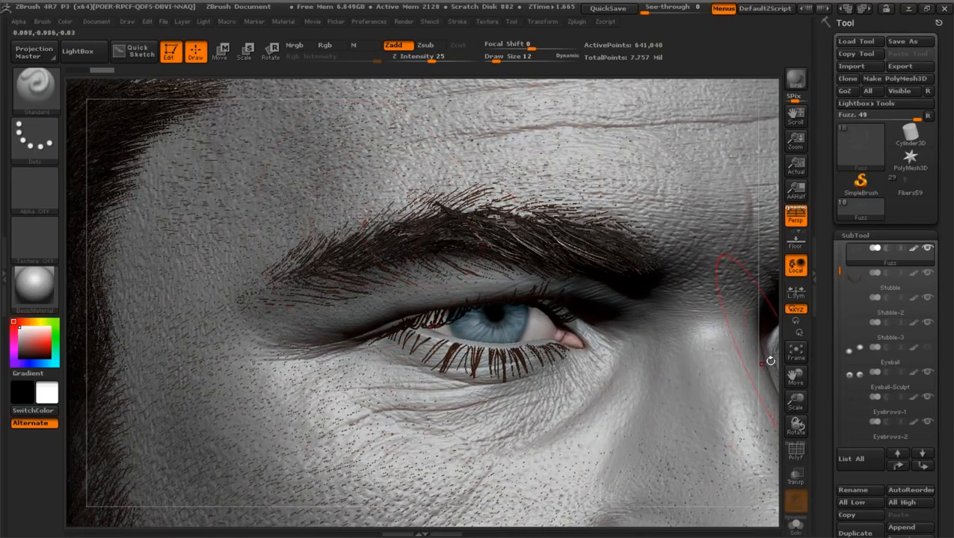
mouse_move(769, 361)
mouse_down()
mouse_move(743, 393)
mouse_move(797, 404)
mouse_move(794, 391)
mouse_move(670, 436)
mouse_up()
drag(795, 400, 795, 402)
drag(795, 376, 715, 384)
mouse_move(796, 397)
mouse_down()
mouse_move(759, 373)
mouse_move(716, 373)
mouse_up()
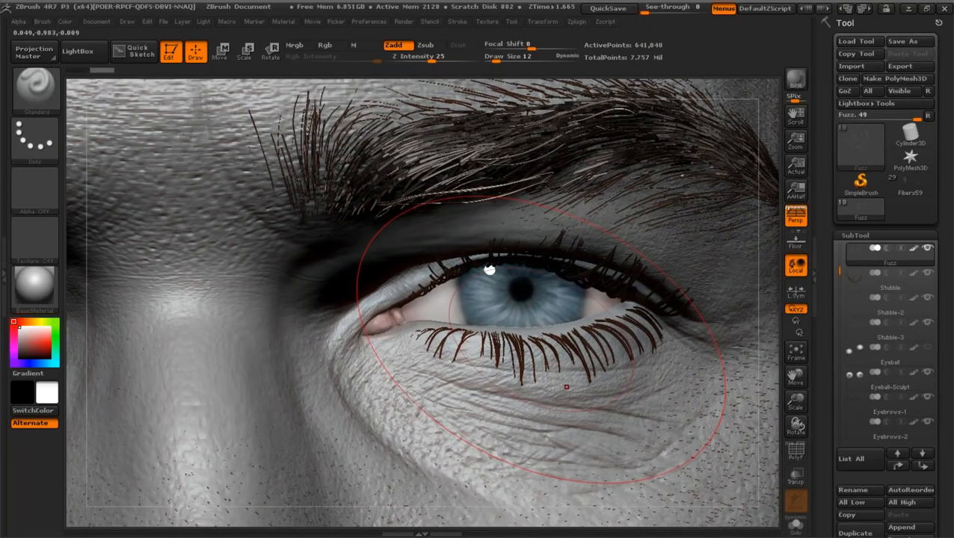
Step: Select the Lower-Eyelashes subtool on the model and reduce the brush draw size to 1
alt+click(566, 387)
drag(806, 369, 806, 266)
drag(795, 401, 795, 449)
alt+click(548, 214)
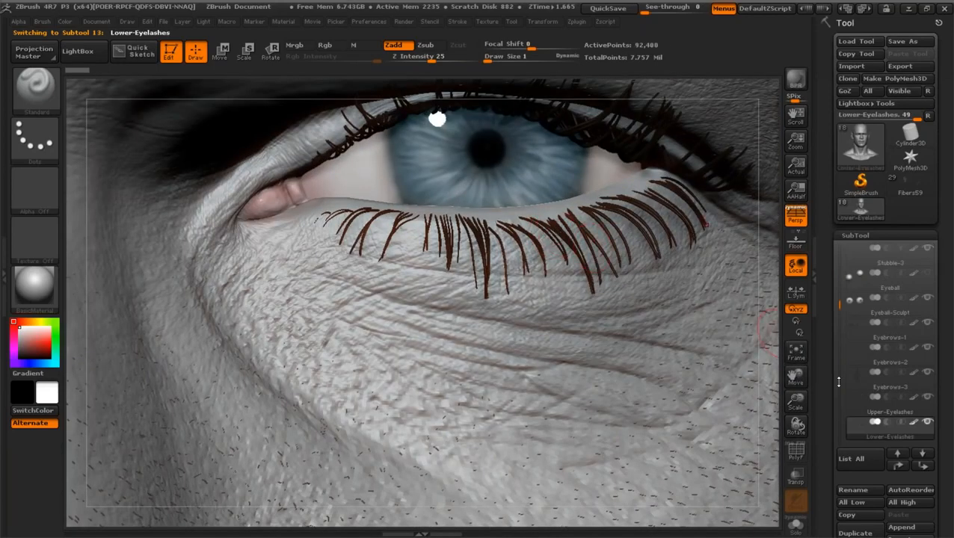
Step: Inspect the Lower-Eyelashes subtool in isolation, then restore the other subtools with Eyeball hidden
shift+click(927, 423)
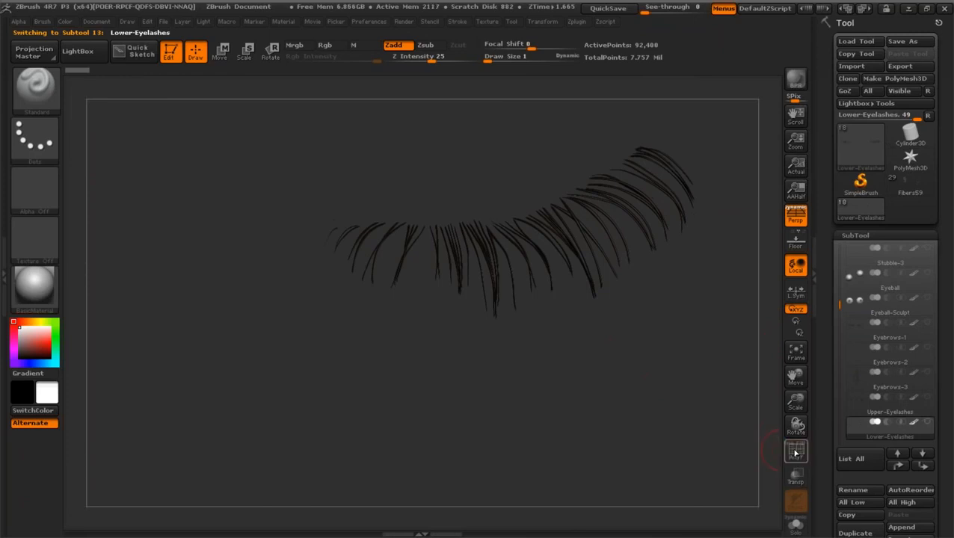
drag(720, 389, 795, 430)
alt+drag(729, 367, 762, 395)
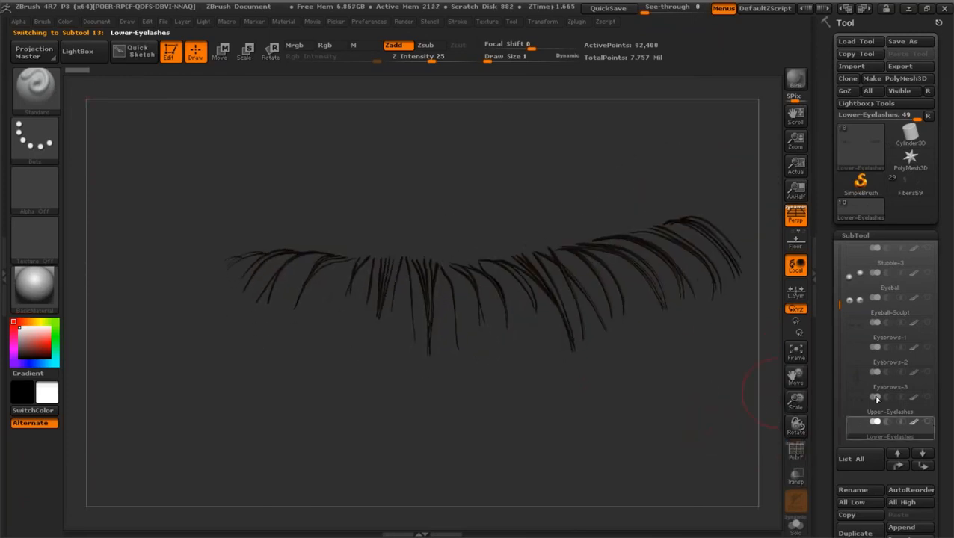
shift+click(877, 399)
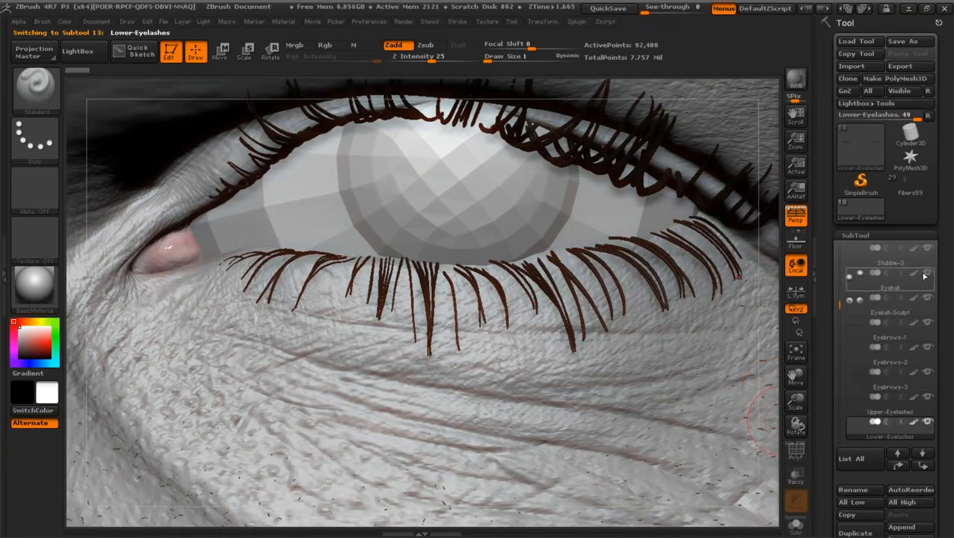
mouse_move(794, 400)
mouse_down()
mouse_move(774, 377)
mouse_move(765, 404)
mouse_move(794, 388)
mouse_move(795, 397)
mouse_up()
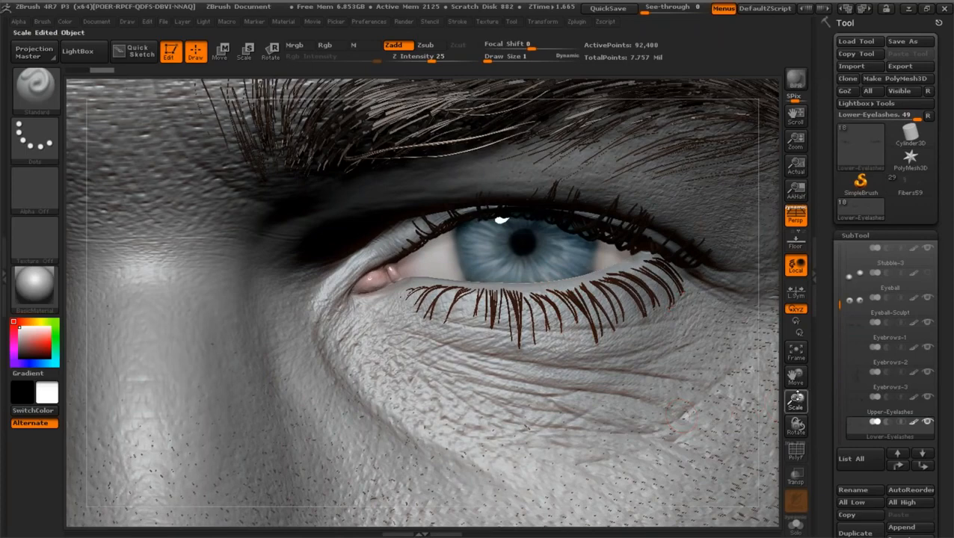
Step: Examine the face from the front, looking closely at the eyes, eyelashes and eyebrows
drag(796, 399, 794, 418)
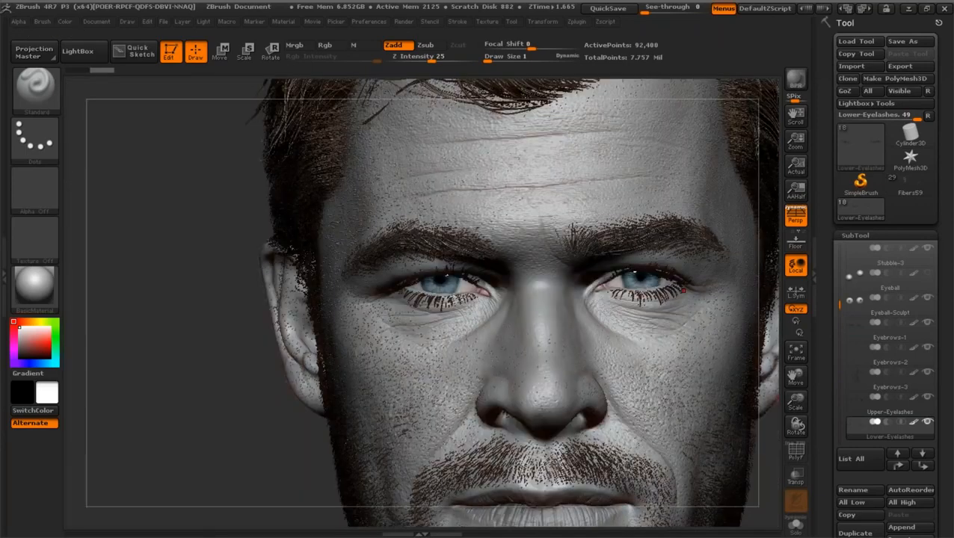
alt+drag(305, 226, 285, 279)
drag(714, 377, 735, 422)
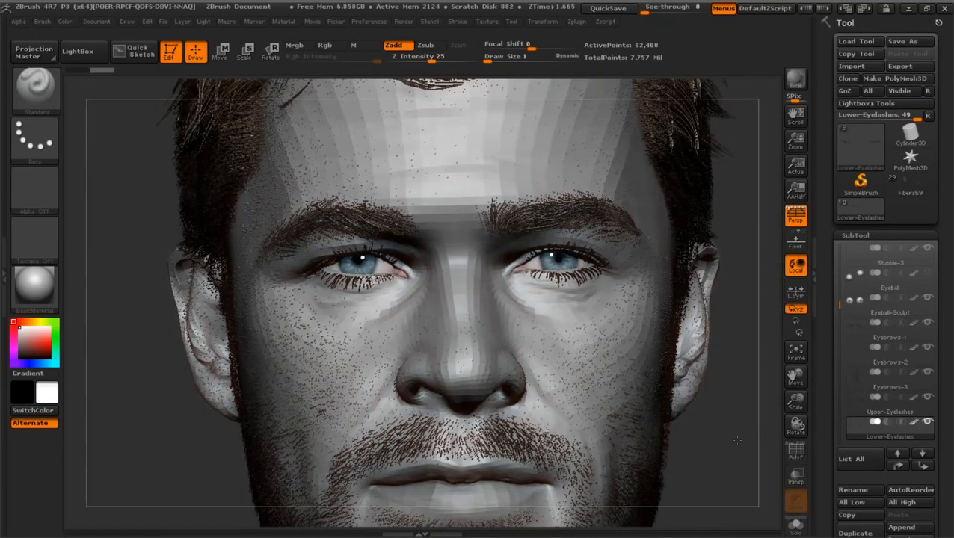
drag(795, 402, 797, 450)
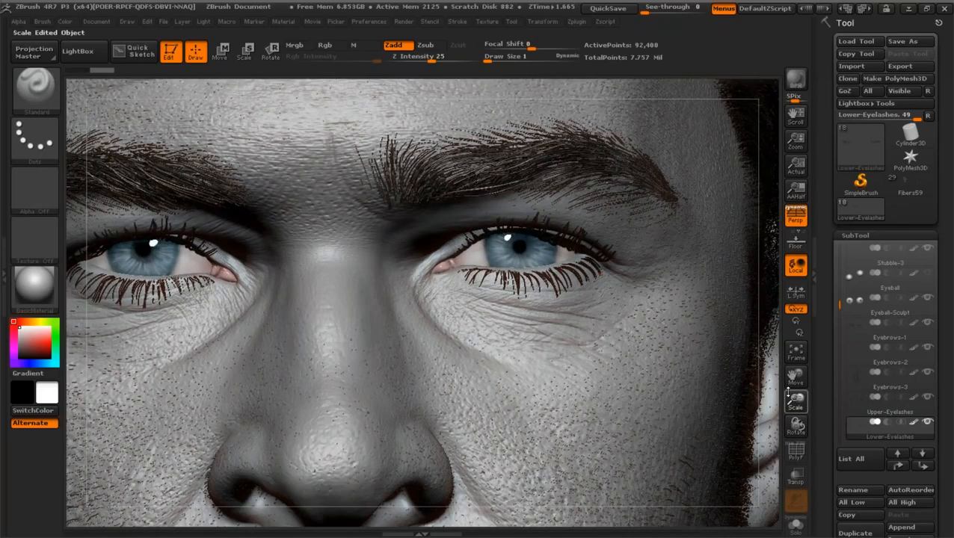
drag(788, 392, 790, 351)
drag(794, 377, 730, 357)
drag(790, 402, 766, 421)
drag(796, 377, 710, 410)
Step: Select the Hair-1 subtool and isolate it to view the main hair fibers
alt+click(598, 224)
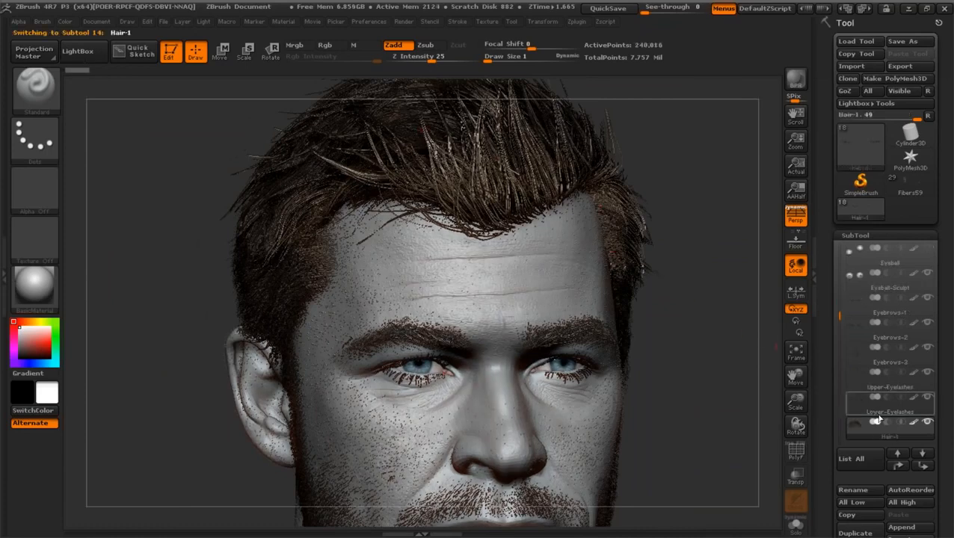
click(927, 421)
drag(755, 362, 748, 336)
Step: Inspect the loose hair strands of the Extract1 subtool in isolation and show all subtools again
scroll(863, 282, up, 6)
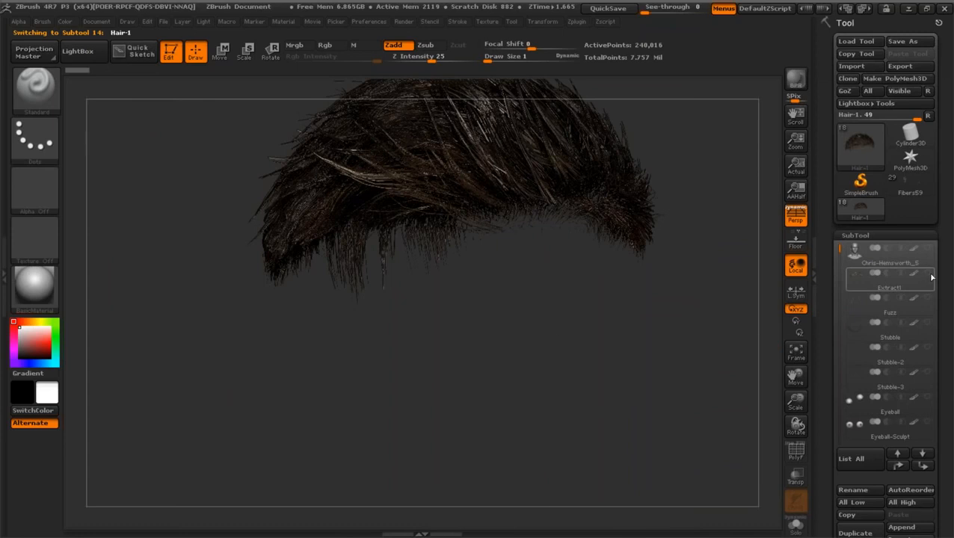
mouse_move(931, 277)
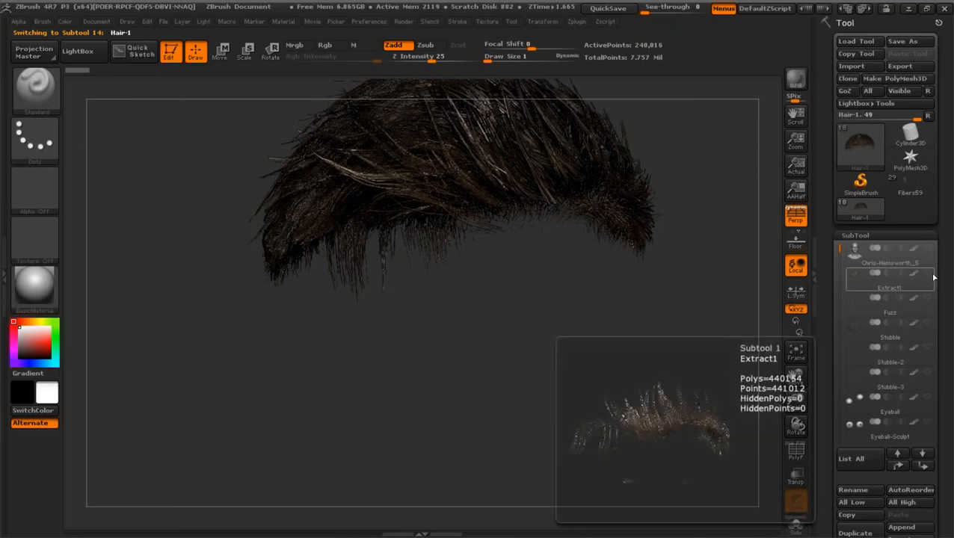
click(863, 277)
drag(795, 401, 735, 424)
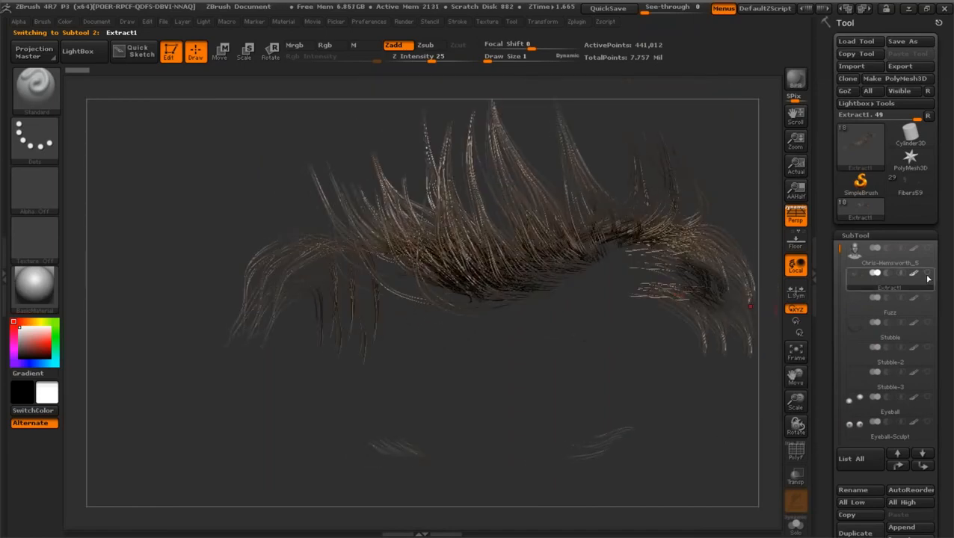
mouse_move(928, 278)
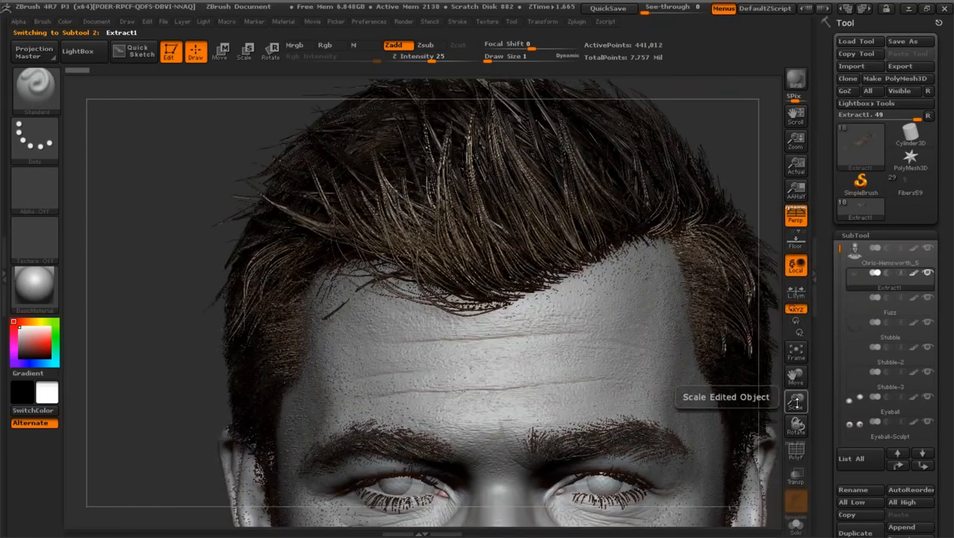
Step: Select the Chris-Hemsworth_5 head subtool and frame the whole face
drag(792, 398, 786, 361)
mouse_move(795, 397)
mouse_down()
mouse_move(722, 275)
mouse_move(730, 365)
mouse_up()
drag(796, 401, 822, 299)
click(888, 254)
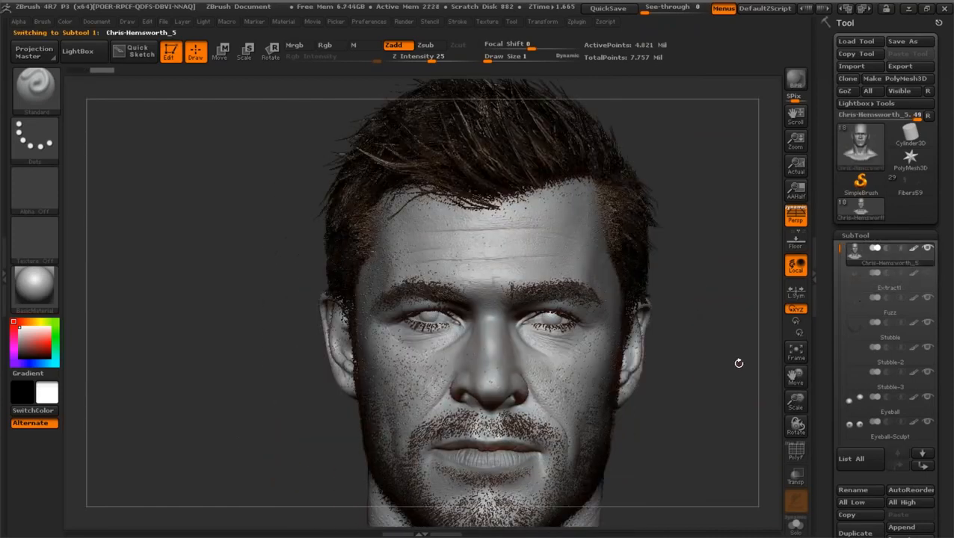
Step: Select the Hair-1 subtool and frame the top of the head around the front hair
mouse_move(739, 362)
mouse_down()
mouse_move(729, 344)
mouse_move(769, 345)
mouse_move(723, 344)
mouse_up()
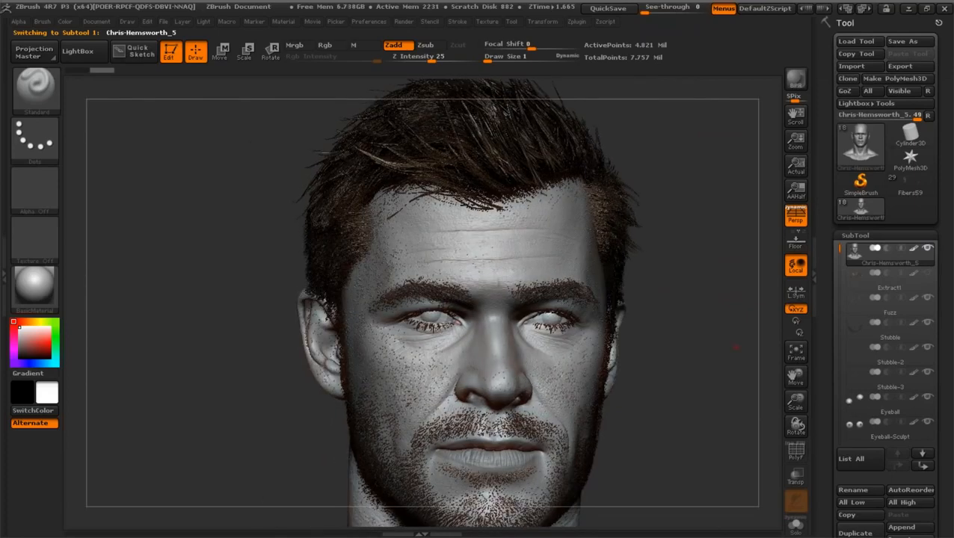
mouse_move(795, 401)
mouse_down()
mouse_move(800, 418)
mouse_move(774, 448)
mouse_up()
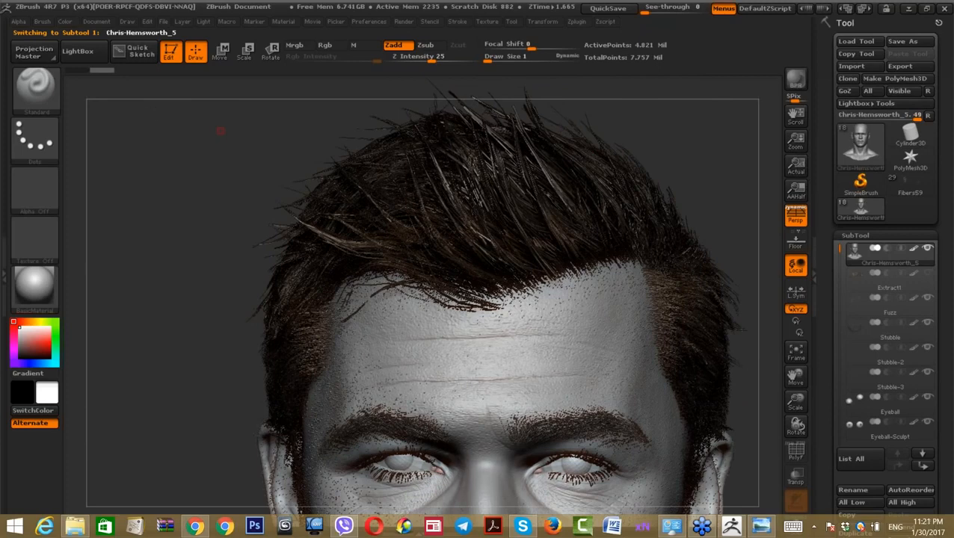
key(ctrl+shift+z)
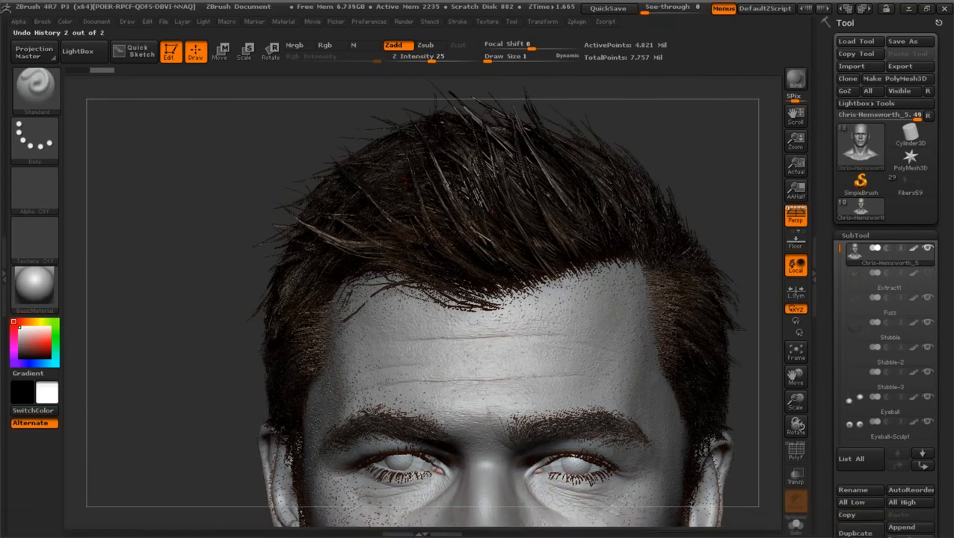
drag(489, 59, 493, 59)
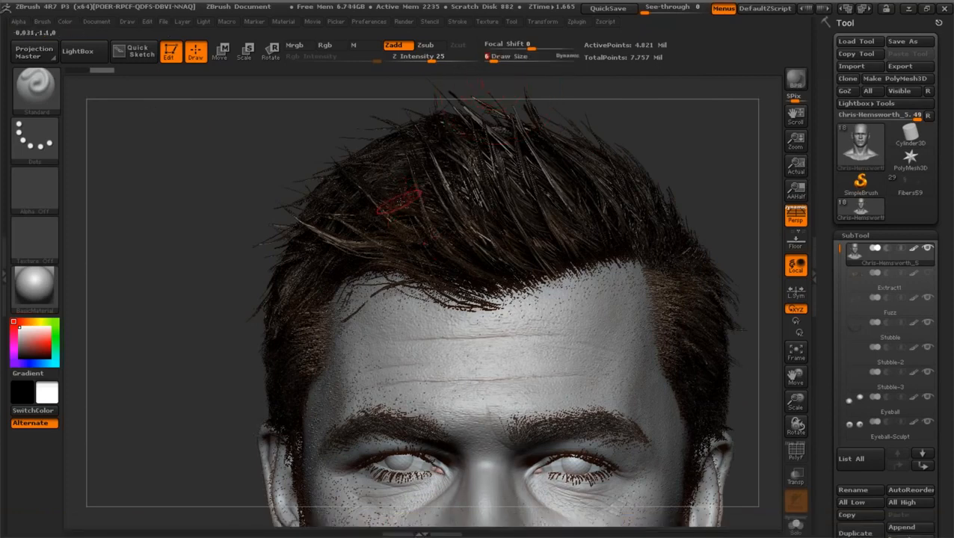
alt+click(404, 179)
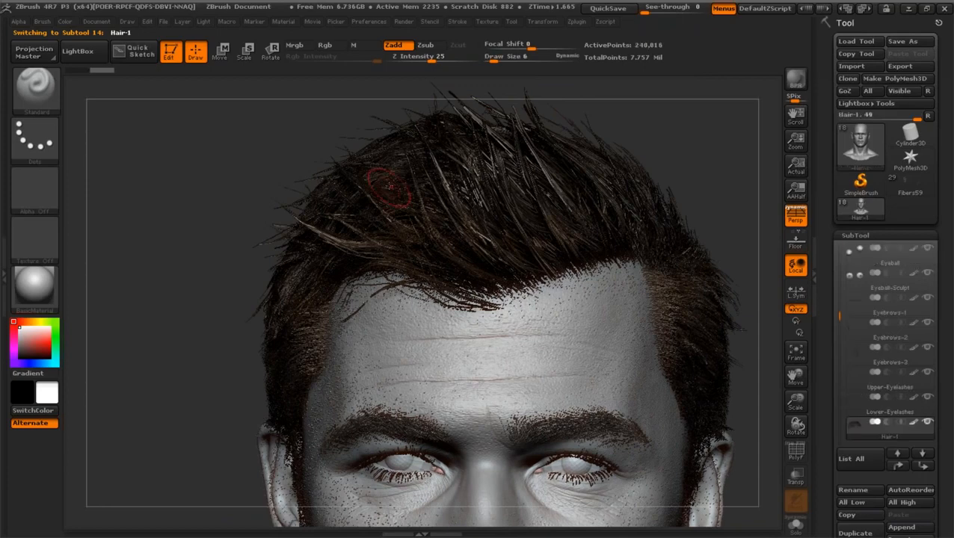
drag(299, 133, 318, 137)
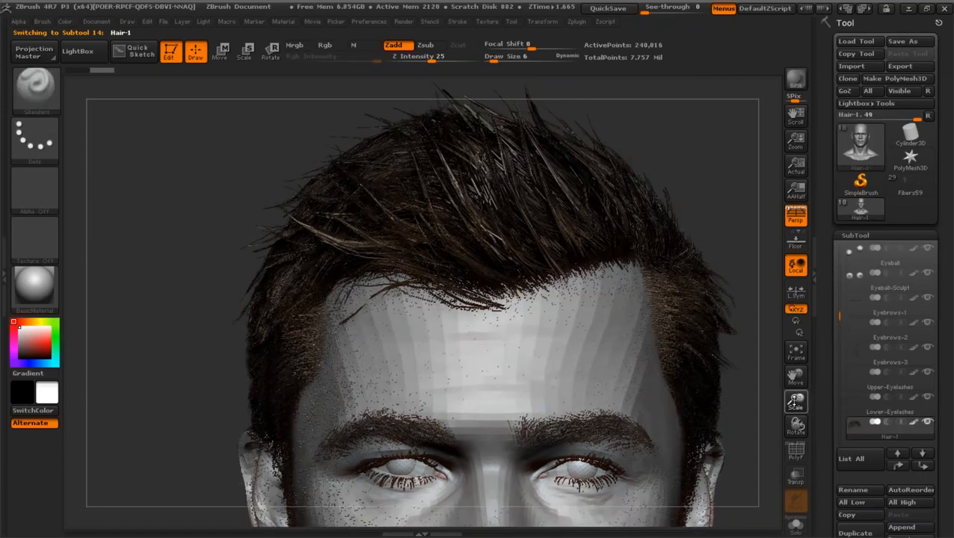
drag(794, 400, 794, 411)
ctrl+click(390, 147)
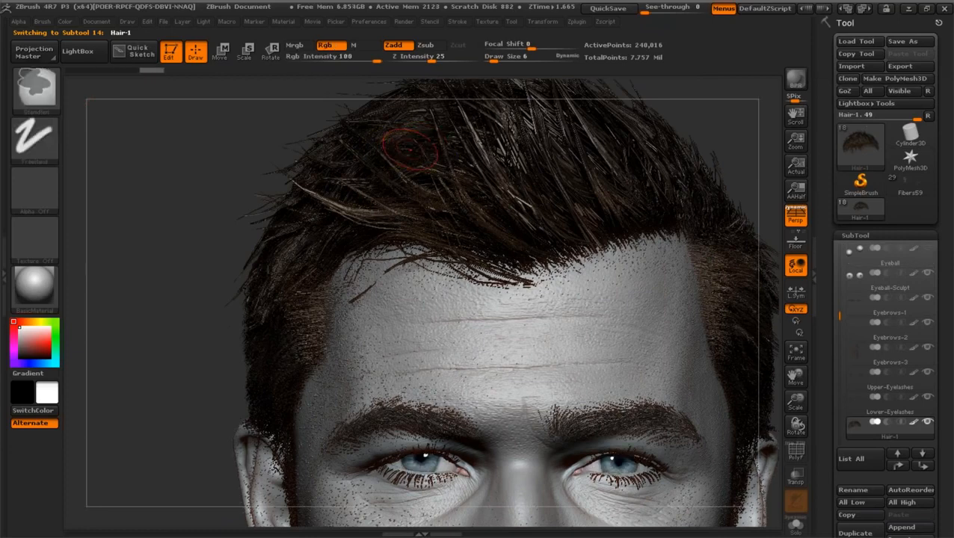
drag(796, 379, 832, 426)
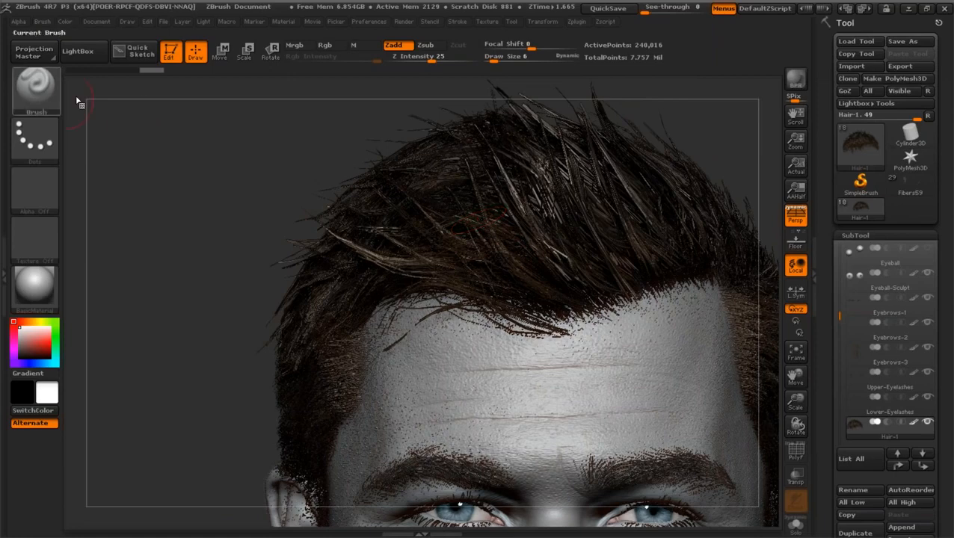
Step: Pull a tuft of the front hair outward with the GroomSpike brush at draw size 37
click(46, 94)
click(202, 100)
drag(494, 59, 504, 59)
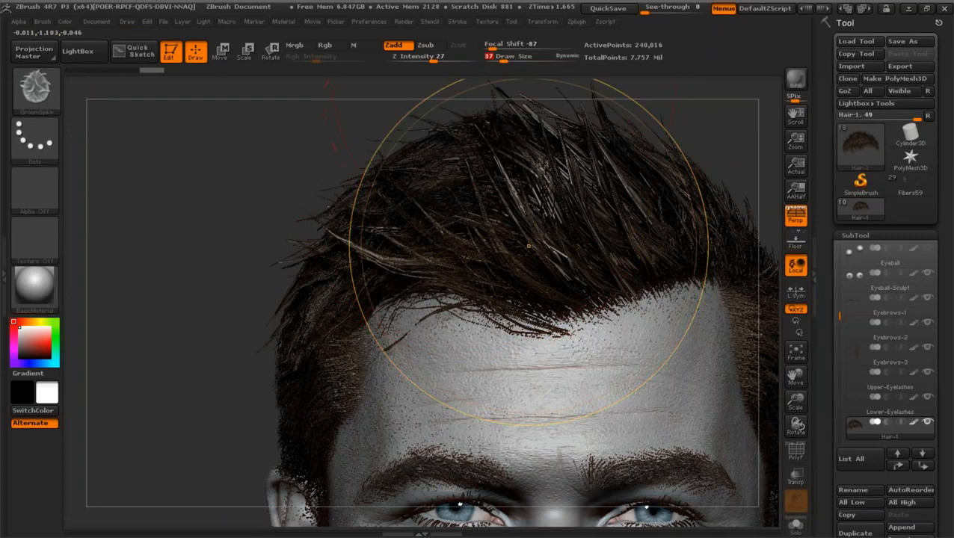
mouse_move(523, 240)
mouse_down()
mouse_move(323, 121)
mouse_move(297, 124)
mouse_up()
drag(795, 378, 853, 406)
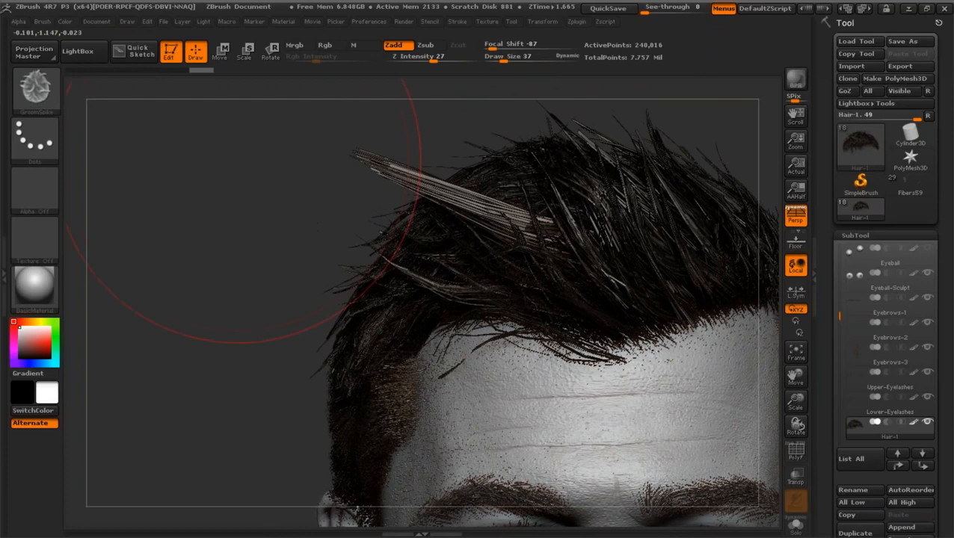
Step: Gather the pulled-out tuft into a pointed strand with the Pinch brush at draw size 12
key(b)
click(251, 303)
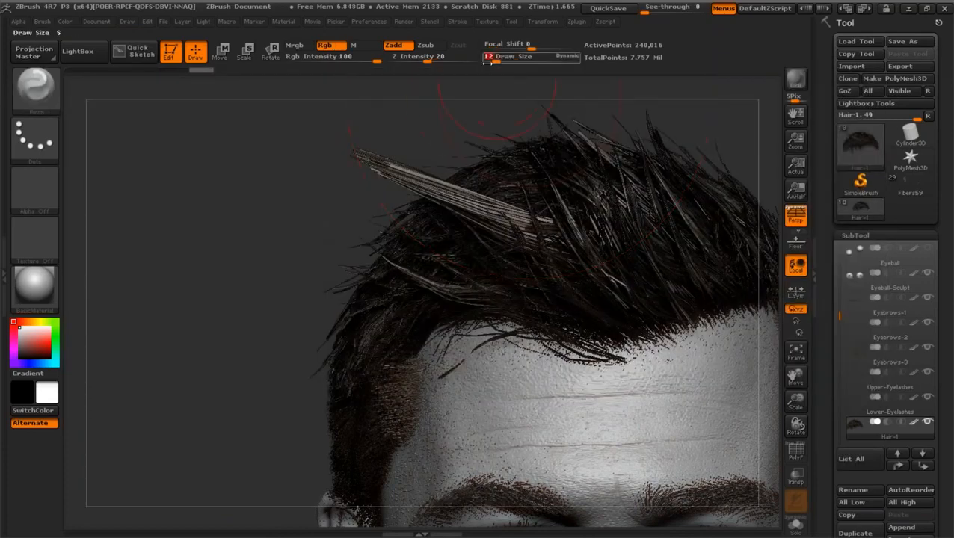
drag(404, 142, 374, 143)
mouse_move(461, 196)
mouse_down()
mouse_move(419, 176)
mouse_move(482, 213)
mouse_move(353, 159)
mouse_up()
drag(281, 198, 334, 191)
drag(456, 221, 478, 236)
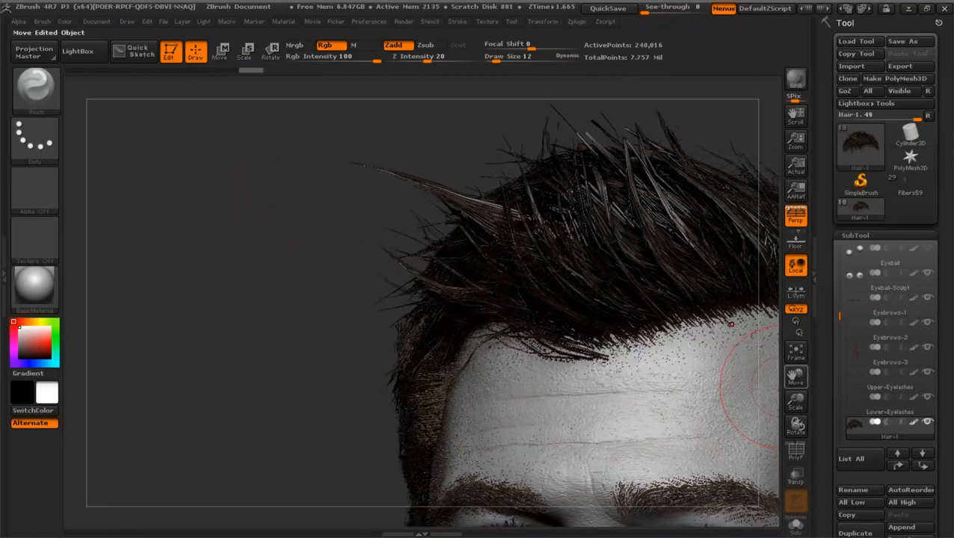
drag(797, 406, 797, 419)
Step: Bend the pointed strand upward with the Move brush
key(b)
key(m)
key(v)
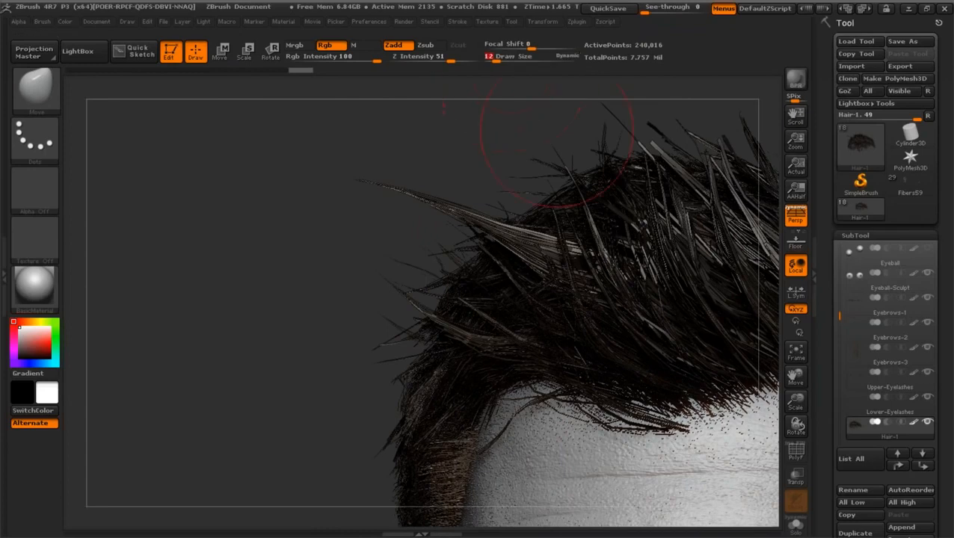
drag(479, 228, 434, 192)
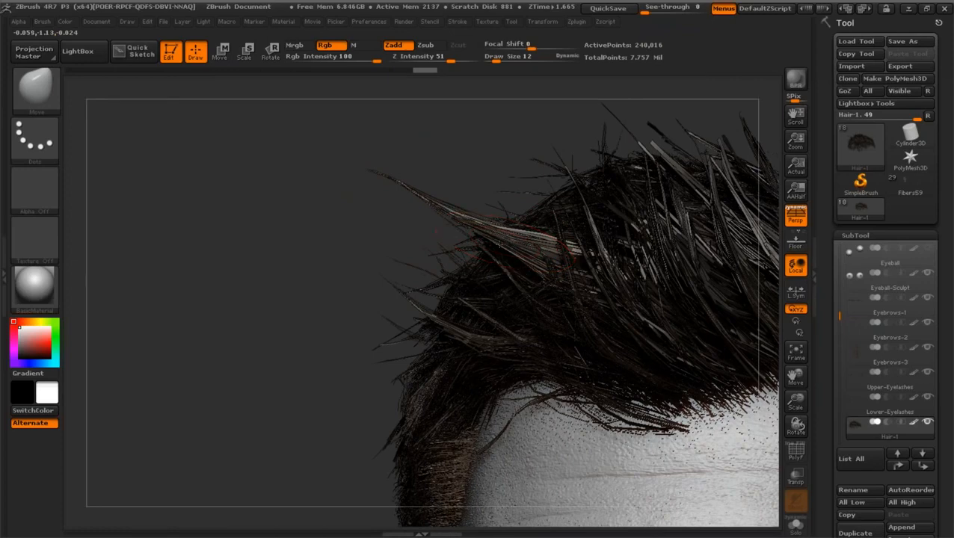
Step: Tighten the bent strand from its base toward the tip with the Pinch brush
click(36, 101)
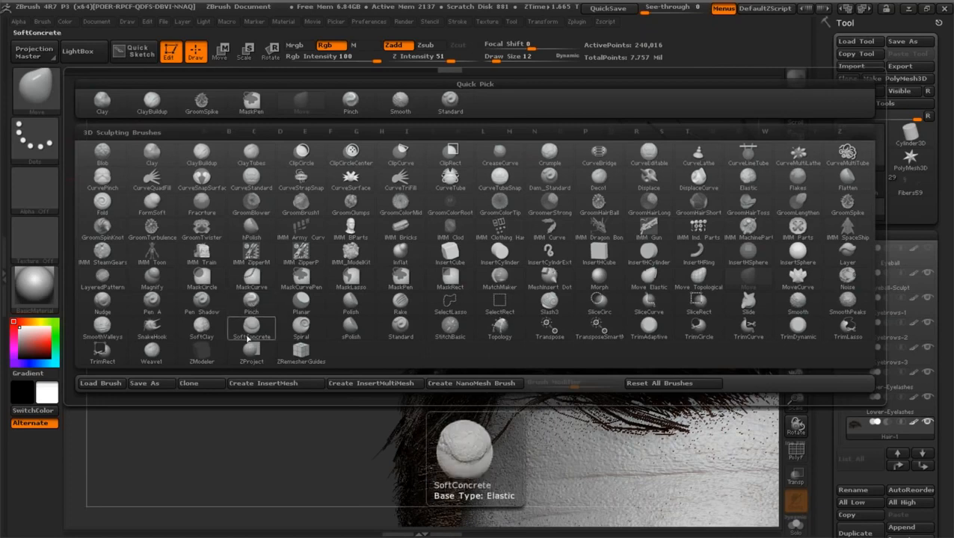
click(254, 306)
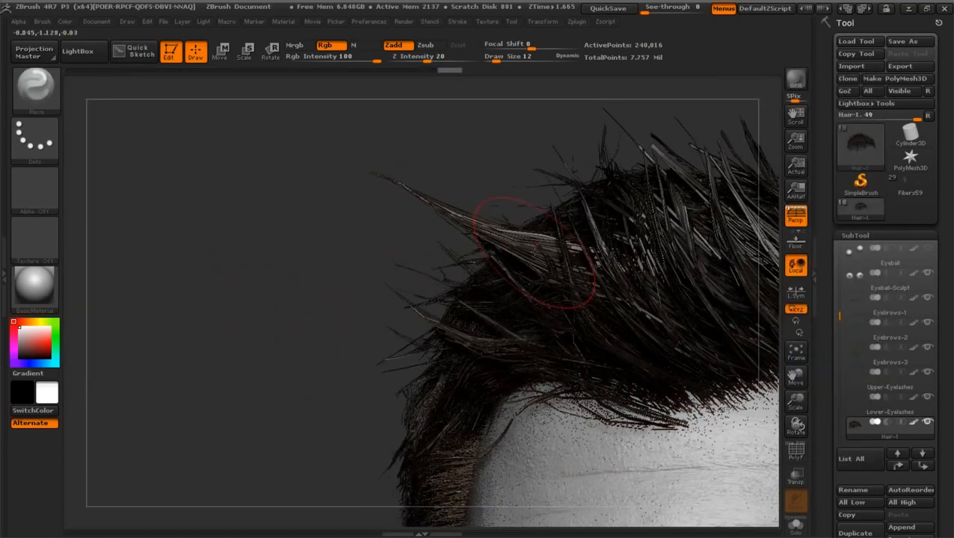
drag(516, 238, 403, 188)
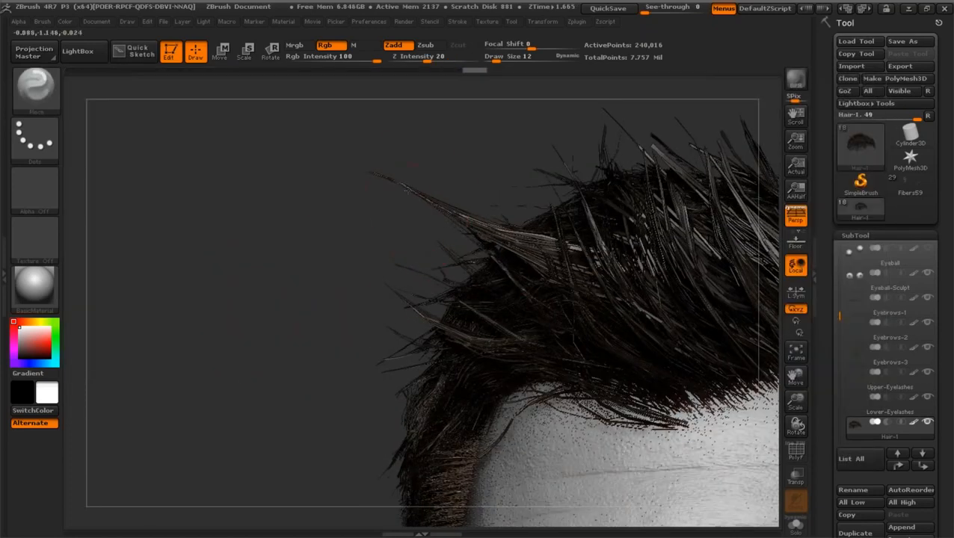
Step: Comb the strand outward once more with GroomSpike and return to the Pinch brush to narrow it
click(66, 91)
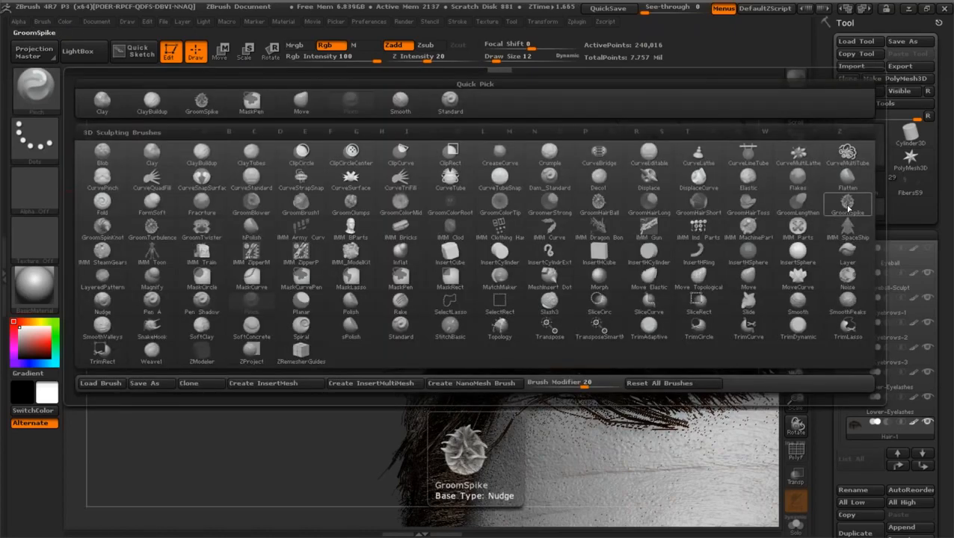
click(849, 207)
drag(532, 241, 236, 106)
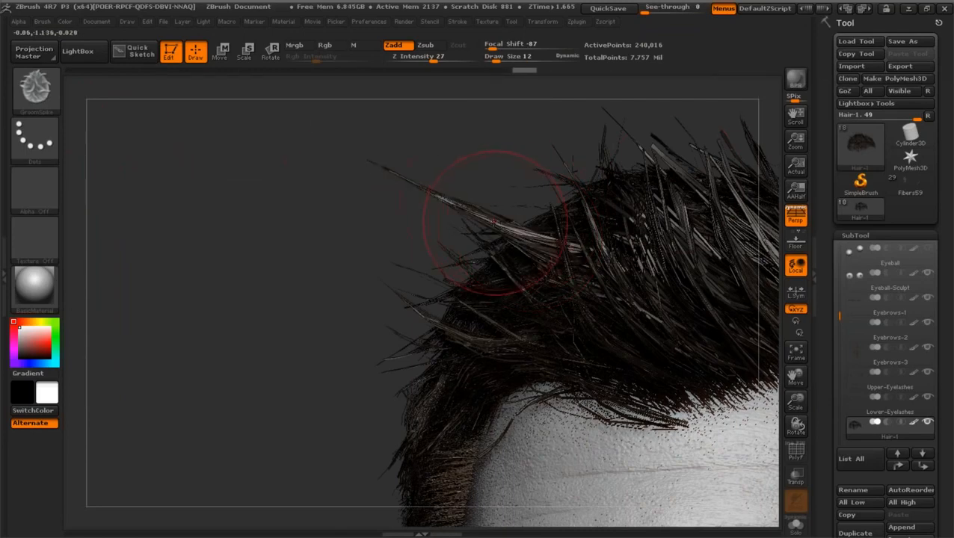
click(37, 94)
click(252, 305)
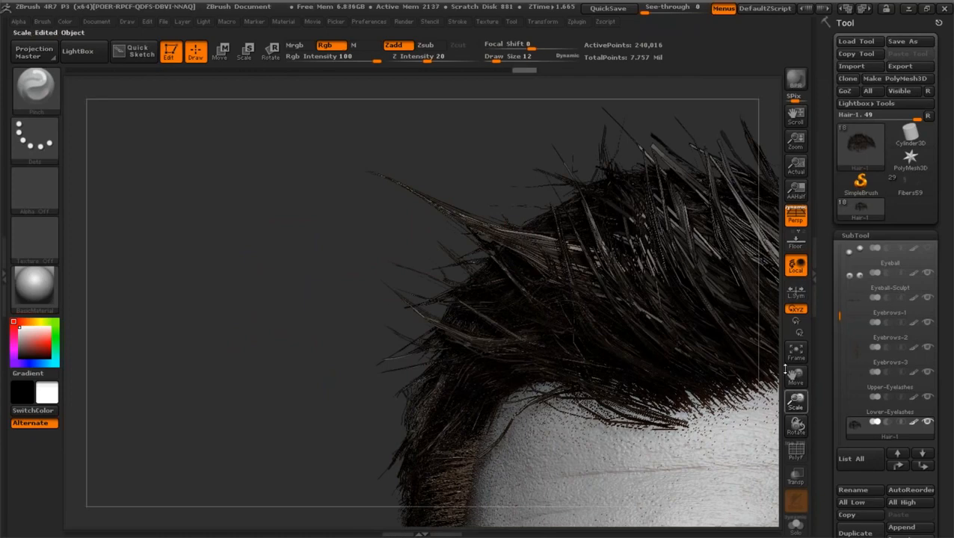
drag(785, 369, 785, 389)
key(ctrl)
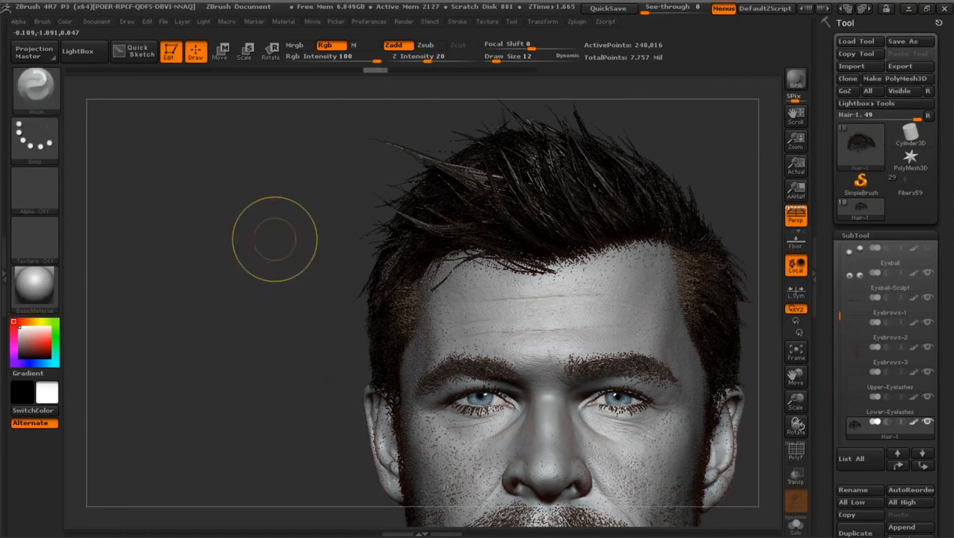
Step: Undo all the grooming strokes on the pulled-out hair strand
key(ctrl+z)
key(ctrl+z)
key(ctrl+z)
key(ctrl+z)
key(ctrl+z)
key(ctrl+z)
key(ctrl+z)
key(ctrl+z)
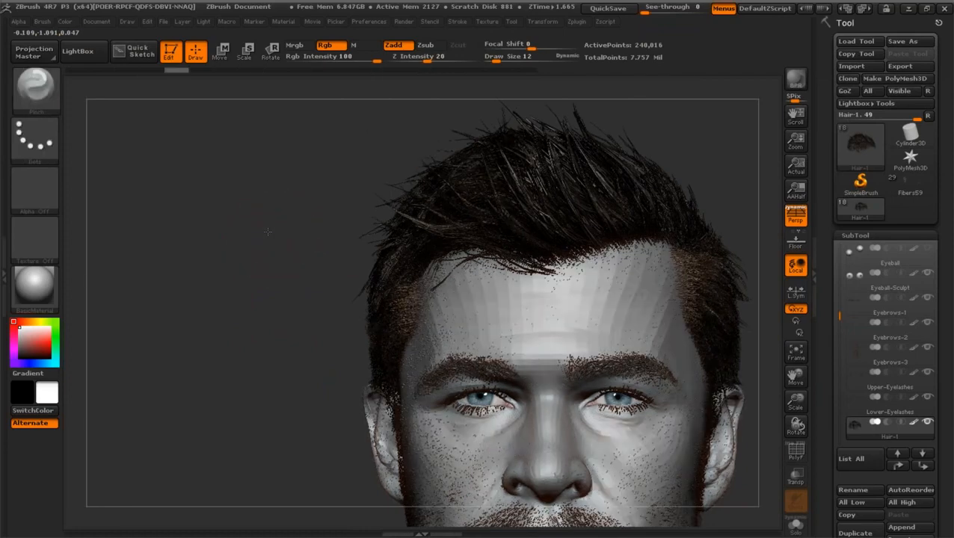
key(ctrl+z)
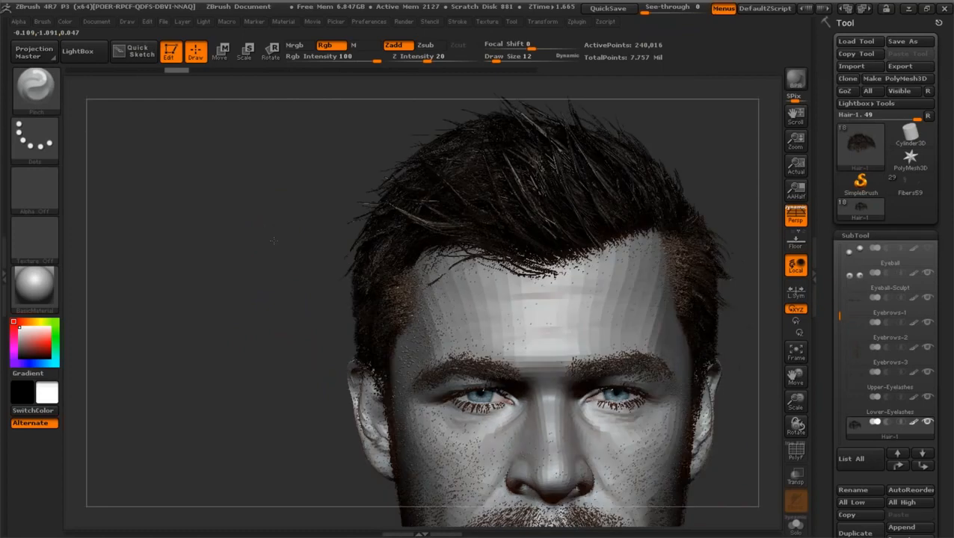
Step: Show the Extract1 loose-hair subtool and examine the complete hairstyle from the front and at an angle
drag(274, 240, 299, 241)
drag(840, 316, 840, 248)
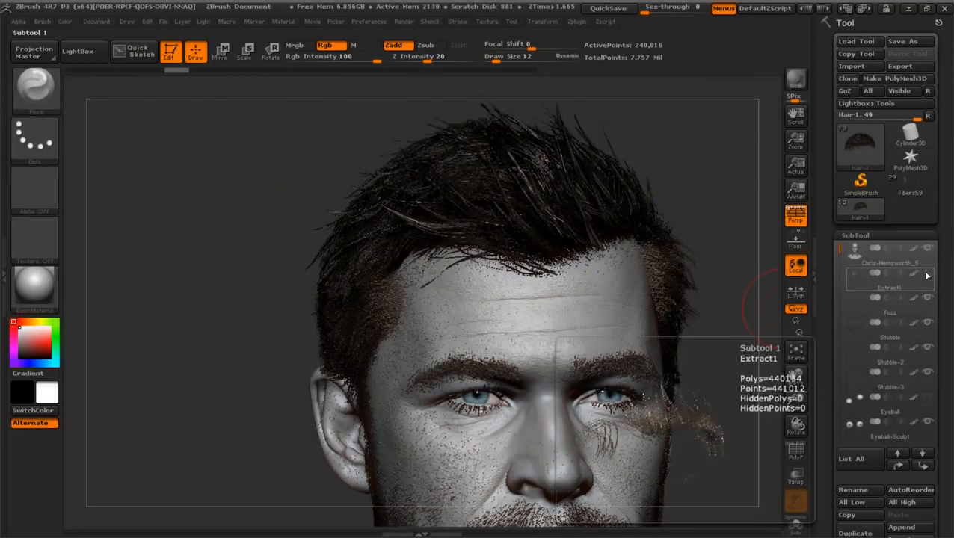
click(926, 274)
drag(777, 266, 750, 237)
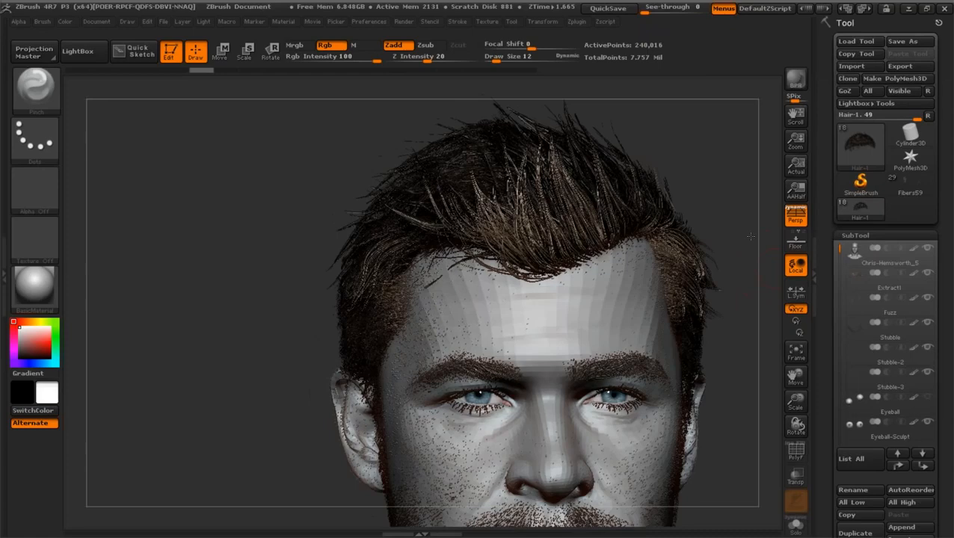
drag(794, 402, 677, 243)
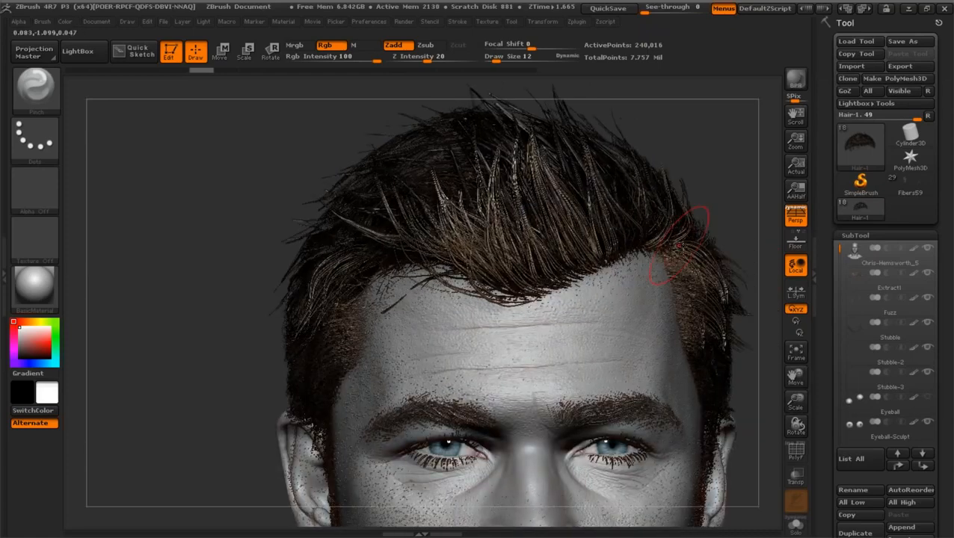
drag(795, 401, 732, 359)
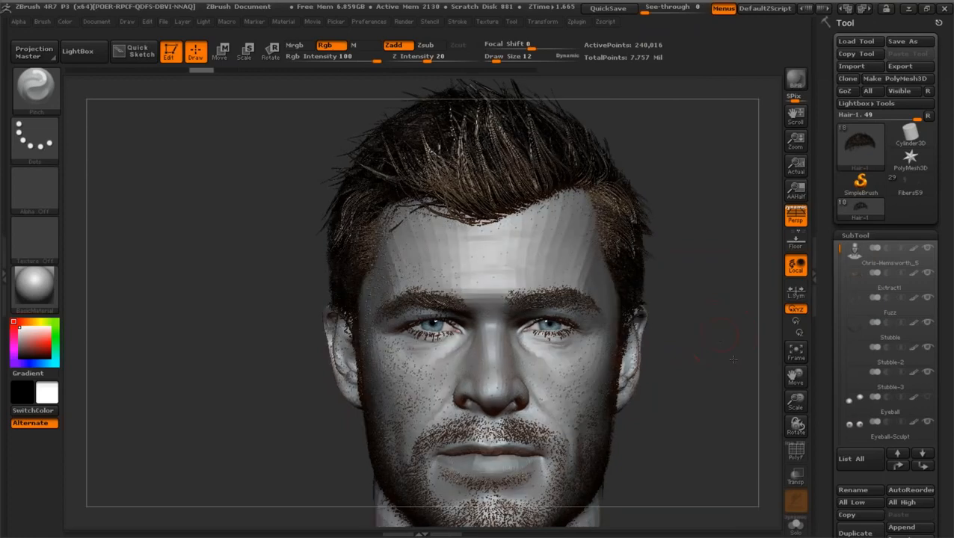
drag(794, 377, 706, 254)
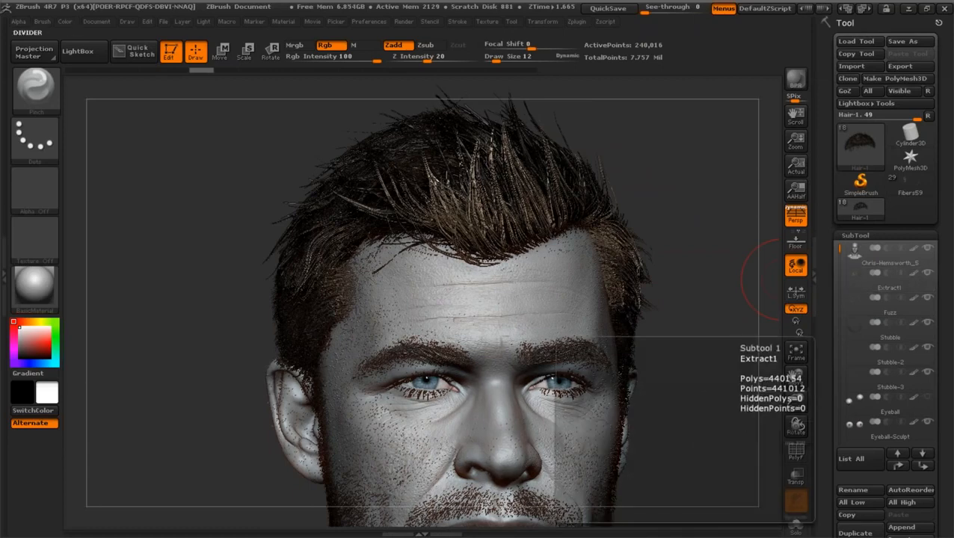
Step: Switch to the Fibers59 tool of the bearded character and frame its beard from an angle
drag(717, 255, 832, 217)
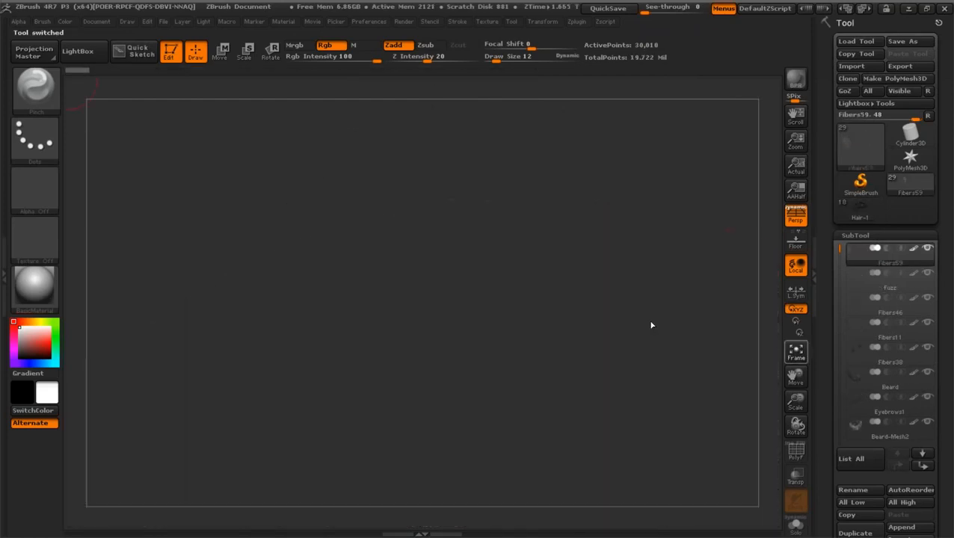
click(795, 351)
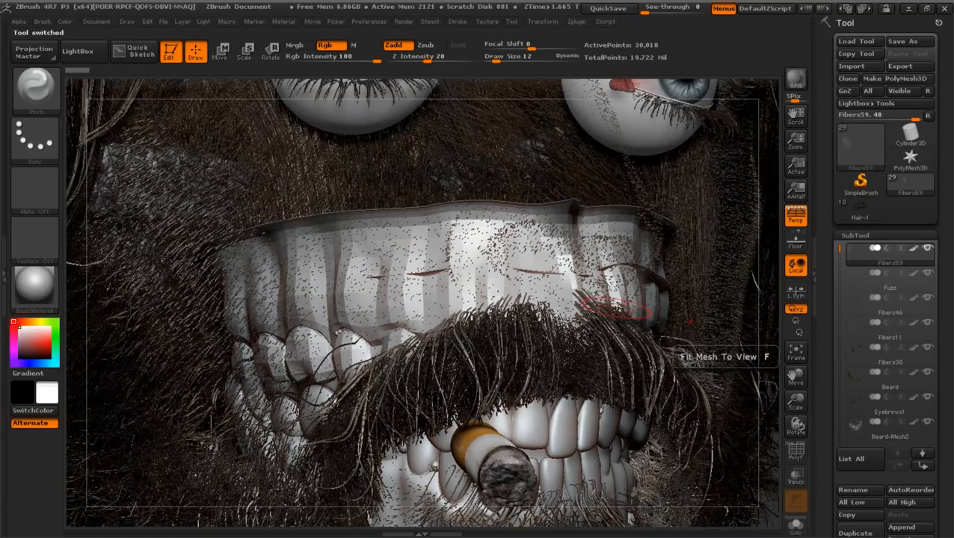
drag(795, 402, 830, 297)
drag(732, 319, 763, 321)
drag(795, 403, 738, 234)
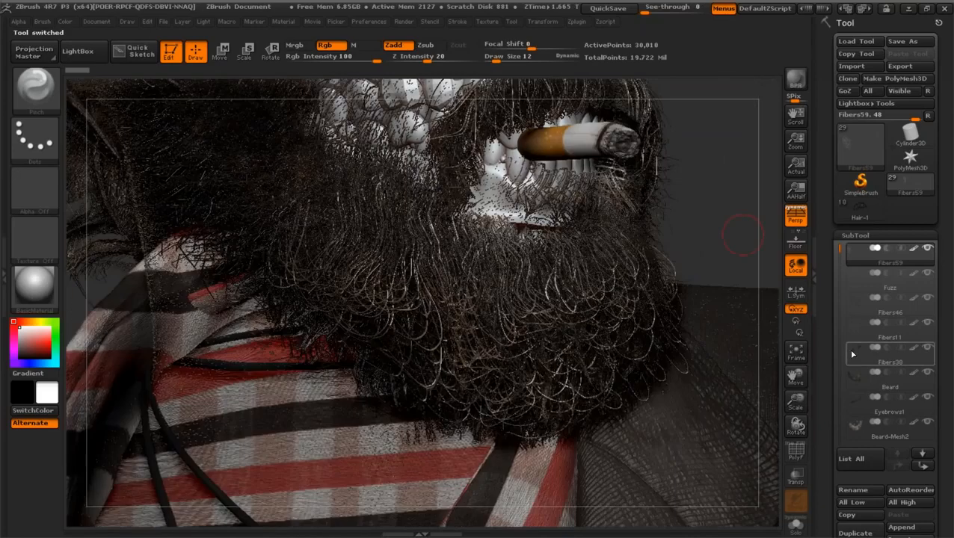
Step: Select the Fibers46 subtool and the Fuzz subtool, and examine the curled beard fibers up close
alt+click(738, 234)
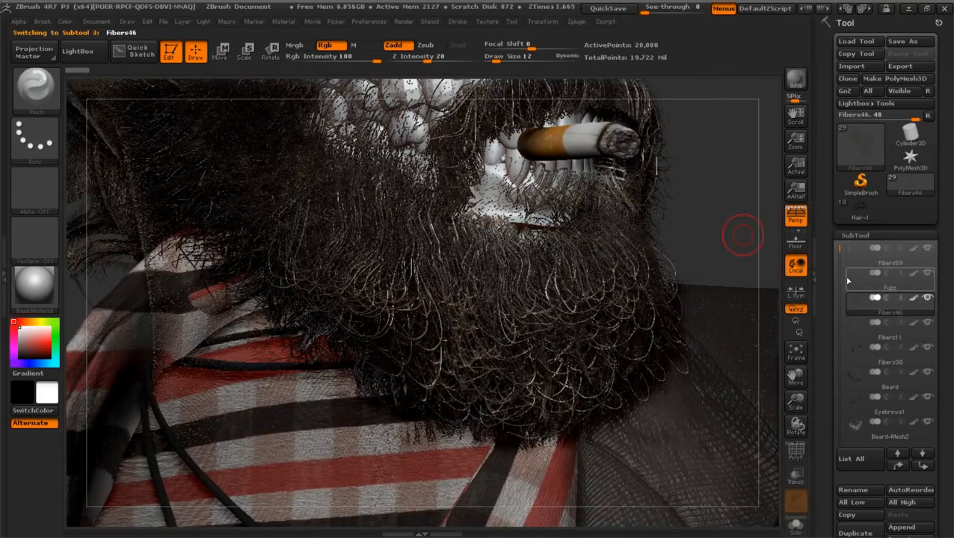
click(850, 283)
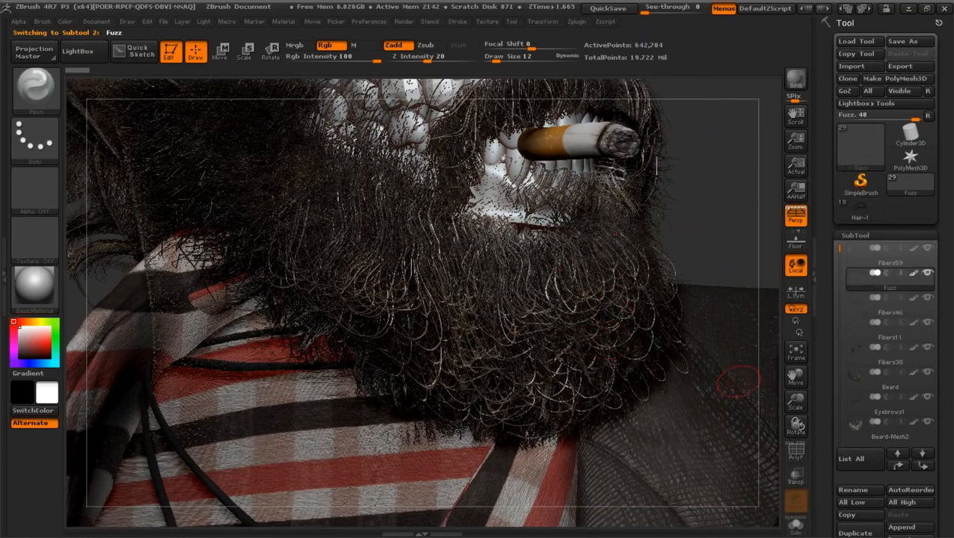
drag(794, 405, 797, 433)
drag(795, 377, 744, 320)
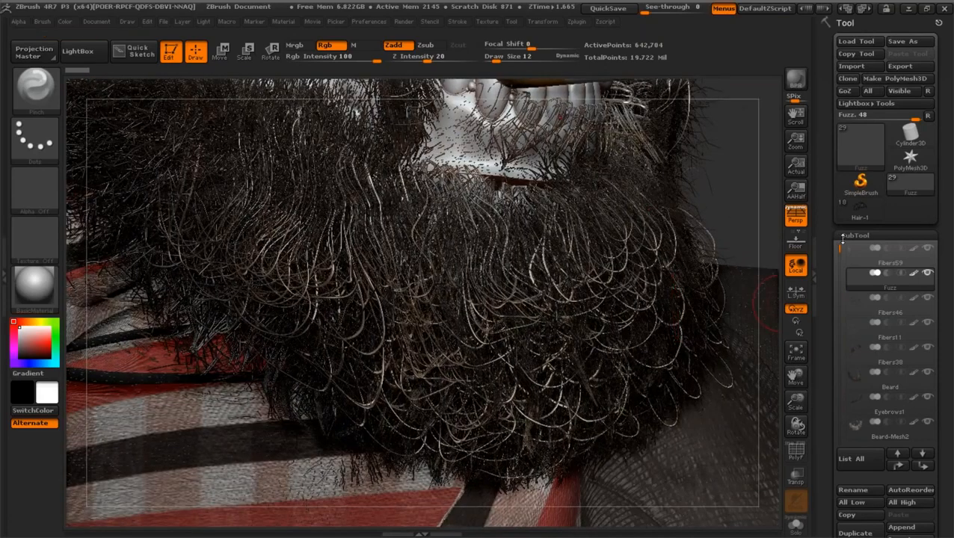
drag(837, 251, 837, 274)
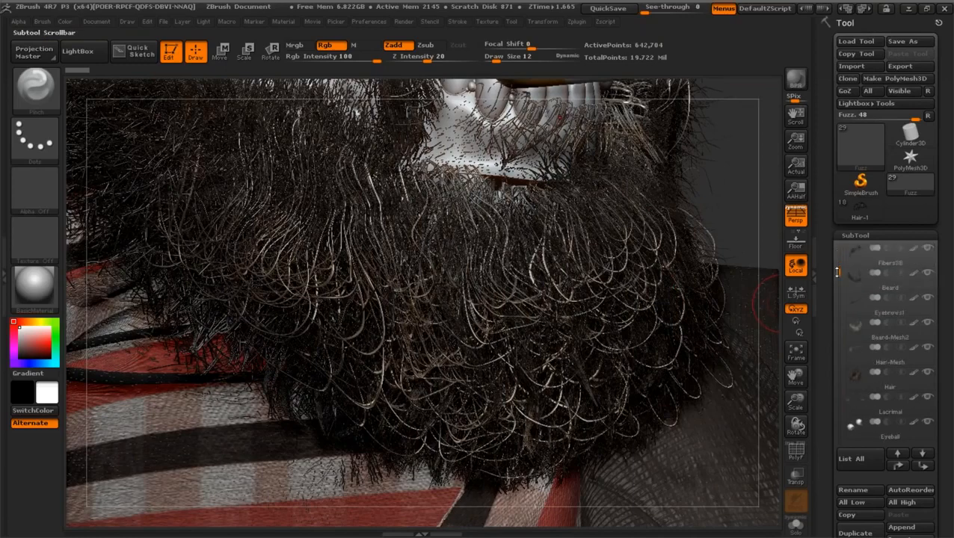
mouse_move(855, 285)
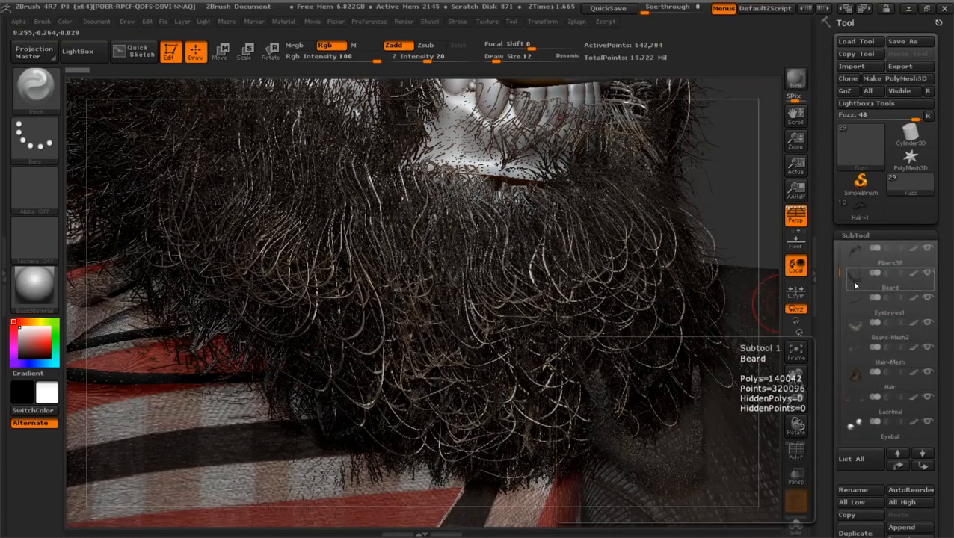
Step: Select the Beard-Mesh2 subtool and examine the beard, moustache and face from several distances
click(856, 327)
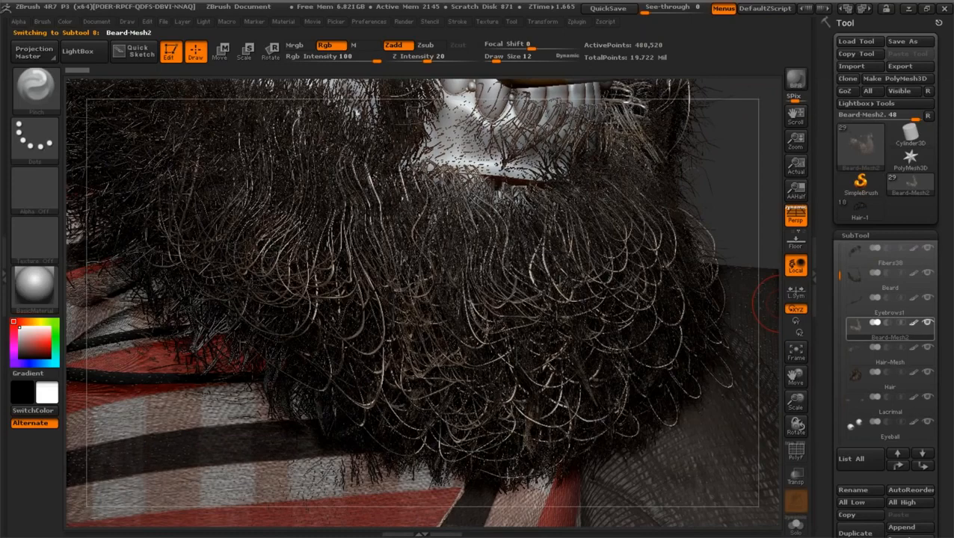
alt+click(927, 323)
mouse_move(739, 359)
mouse_down()
mouse_move(729, 454)
mouse_move(733, 352)
mouse_up()
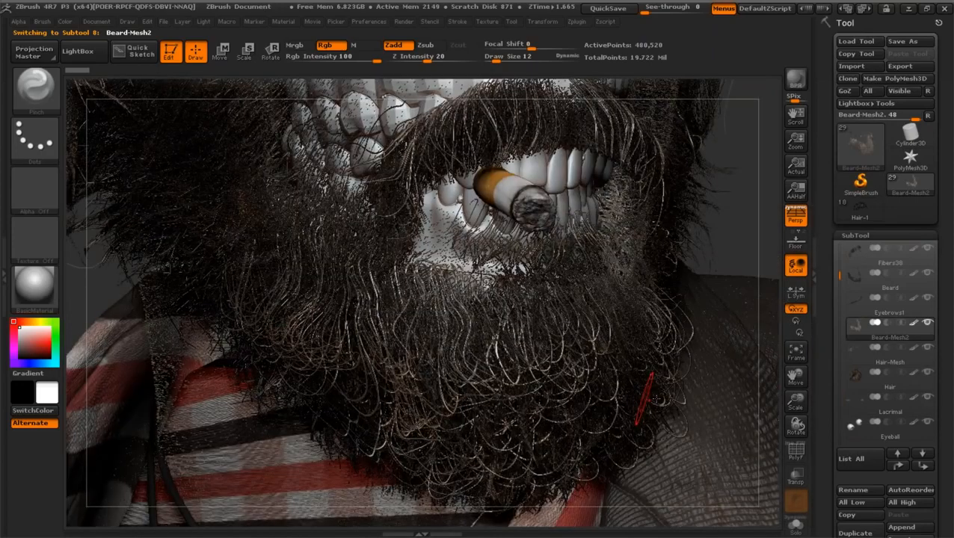
drag(795, 405, 796, 389)
mouse_move(795, 379)
mouse_down()
mouse_move(799, 410)
mouse_move(791, 376)
mouse_move(791, 385)
mouse_up()
drag(842, 405, 844, 378)
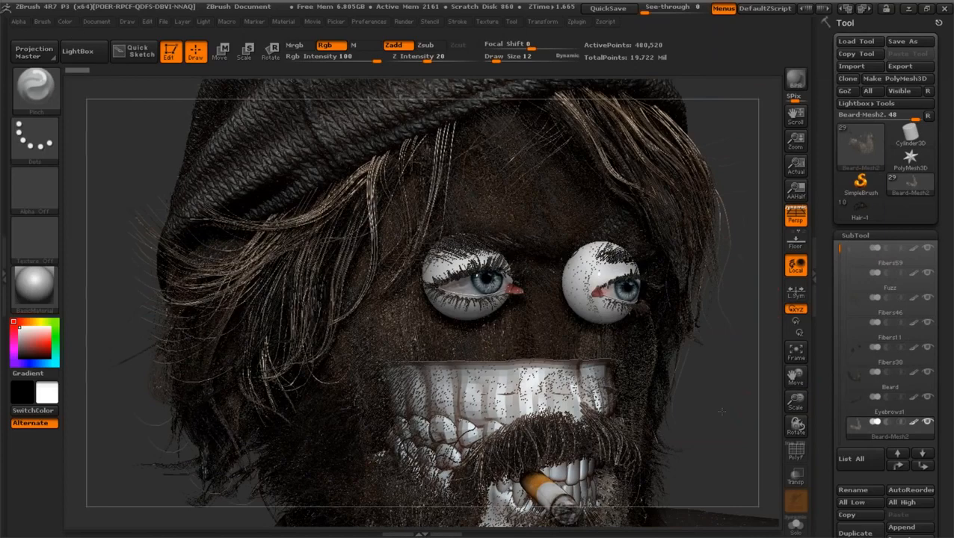
Step: Select the Hair subtool of the bearded character, isolate it for inspection and show all subtools again
drag(721, 411, 770, 271)
alt+click(708, 170)
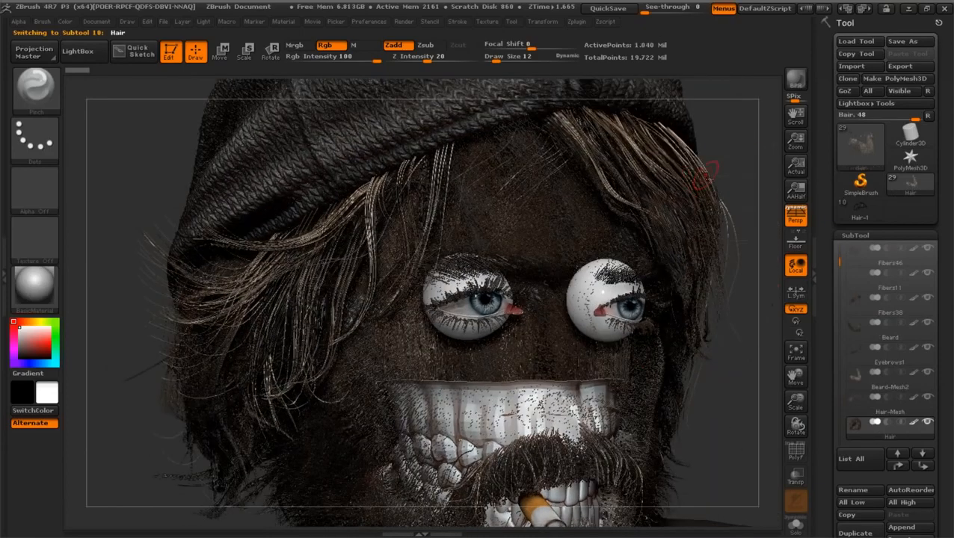
shift+click(927, 423)
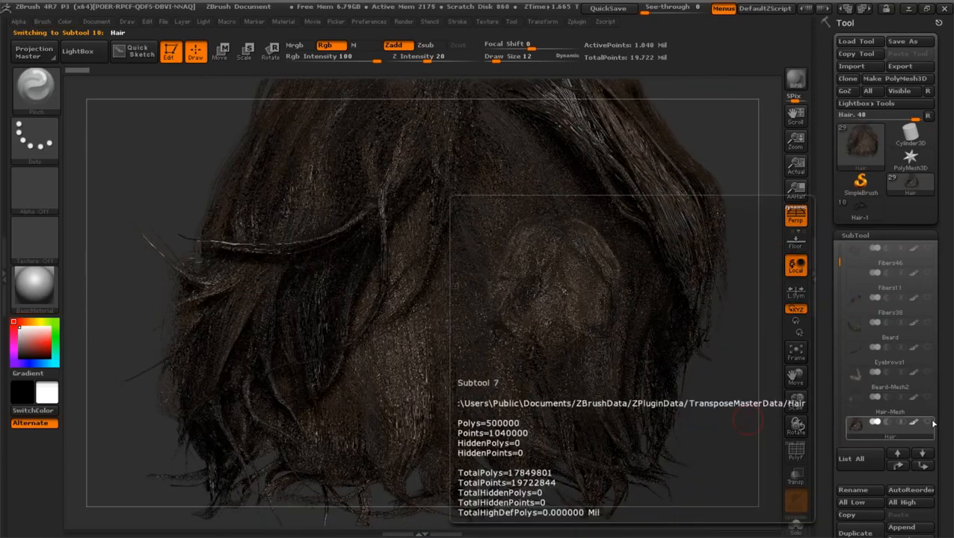
shift+click(927, 423)
Step: Isolate the Hair-Mesh subtool, examine its loose strands and restore the complete character
click(893, 401)
shift+click(924, 396)
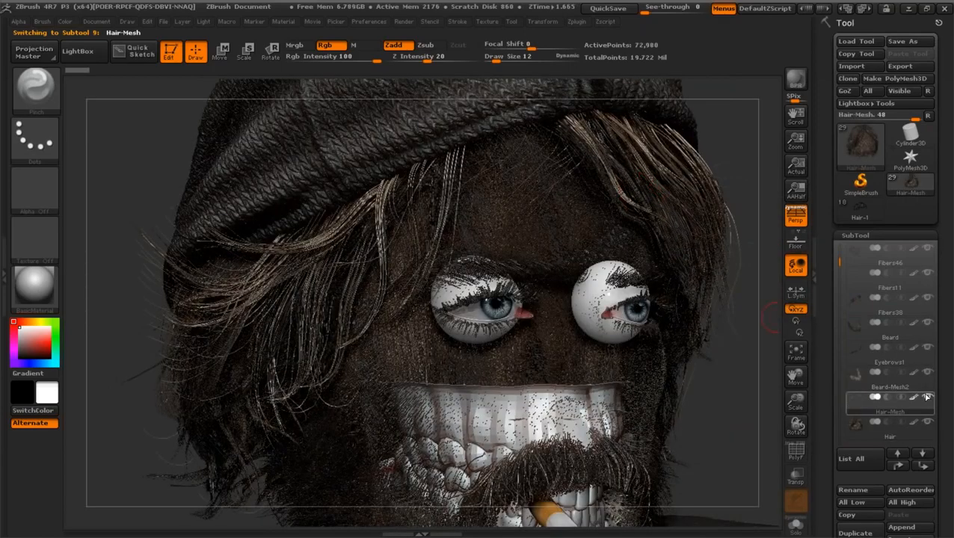
drag(479, 407, 792, 379)
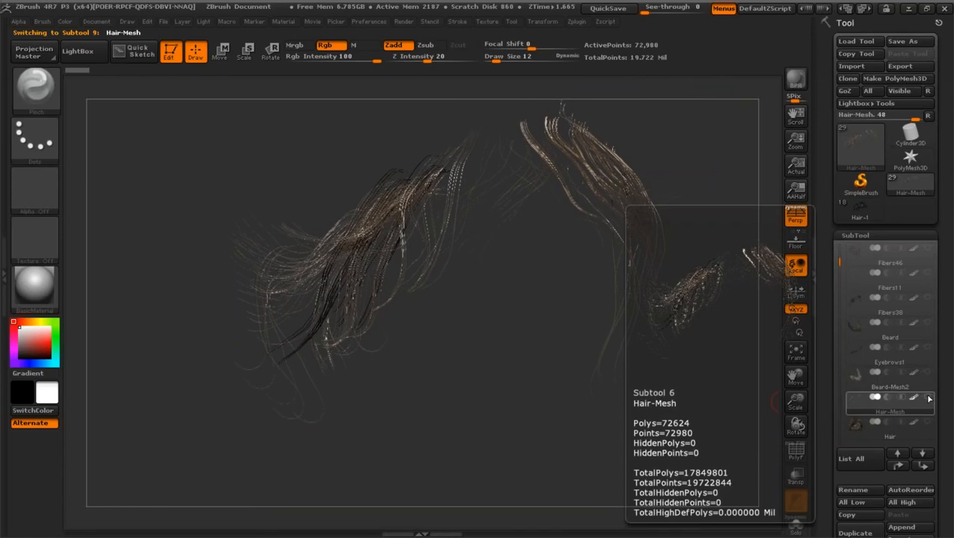
shift+click(928, 397)
drag(684, 363, 795, 386)
drag(795, 376, 815, 501)
Step: Switch back to the Hair-1 tool of the Chris Hemsworth bust and select its Chris-Hemsworth_5 subtool
click(862, 215)
mouse_move(791, 401)
mouse_down()
mouse_move(793, 373)
mouse_move(796, 402)
mouse_up()
click(882, 255)
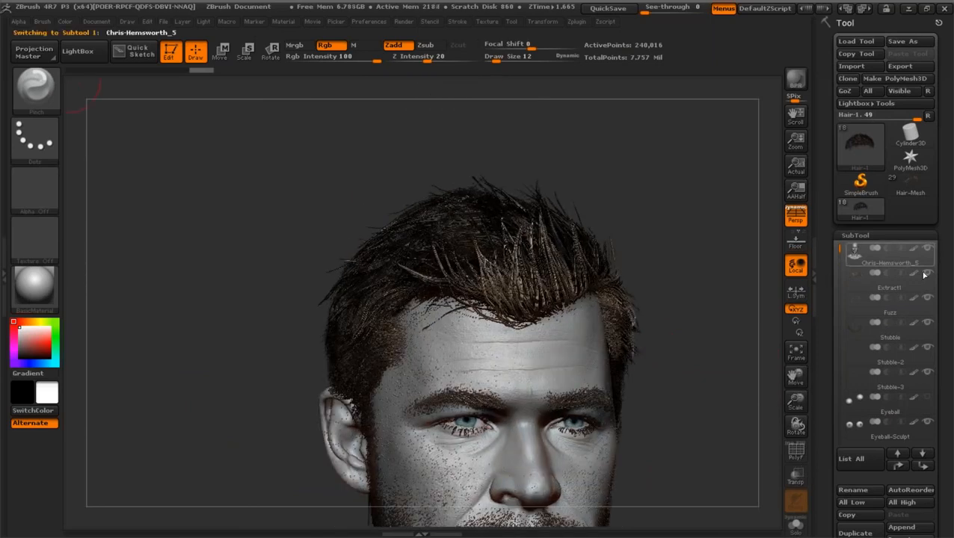
drag(717, 297, 689, 300)
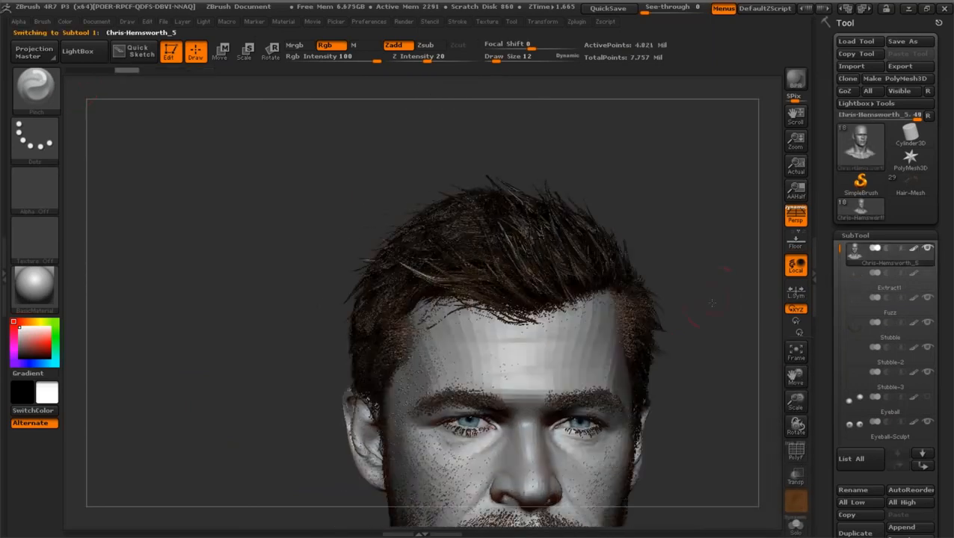
Step: Examine the complete Chris Hemsworth head with its hair and stubble from the front and at an angle
drag(794, 399, 785, 314)
mouse_move(710, 338)
mouse_down()
mouse_move(720, 334)
mouse_move(658, 333)
mouse_up()
drag(796, 403, 786, 396)
drag(729, 322, 702, 326)
drag(792, 404, 793, 418)
drag(795, 377, 737, 362)
drag(792, 405, 793, 391)
drag(794, 377, 796, 358)
drag(737, 334, 736, 365)
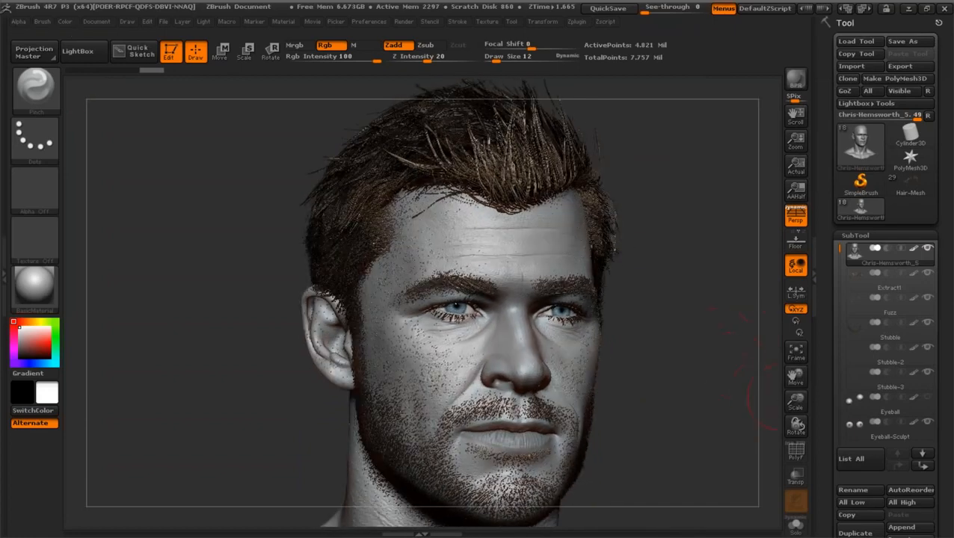
drag(789, 403, 788, 403)
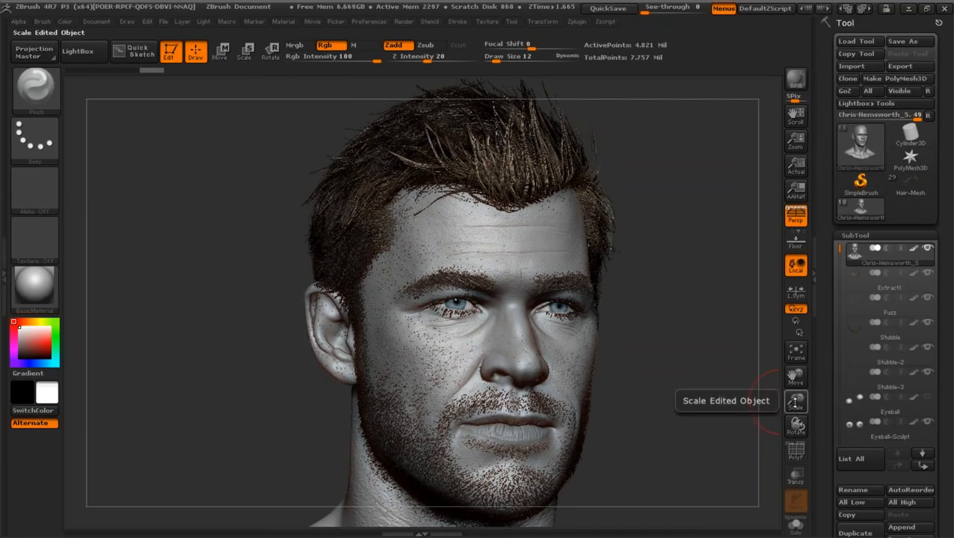
Step: Examine the hairline and swept-up front hair up close, identifying the Extract1 subtool's loose strands
drag(793, 401, 798, 439)
drag(794, 377, 733, 269)
drag(795, 376, 797, 456)
drag(796, 399, 794, 418)
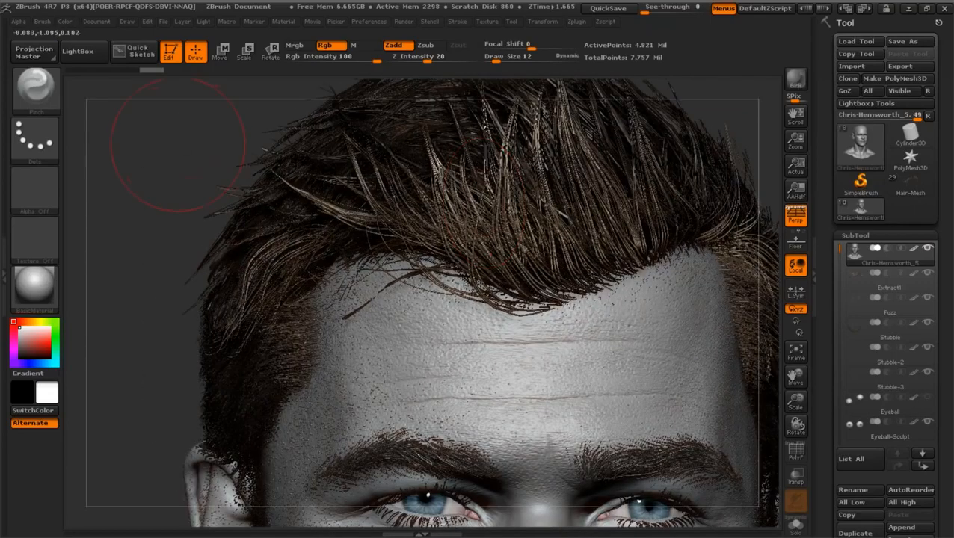
drag(178, 145, 256, 254)
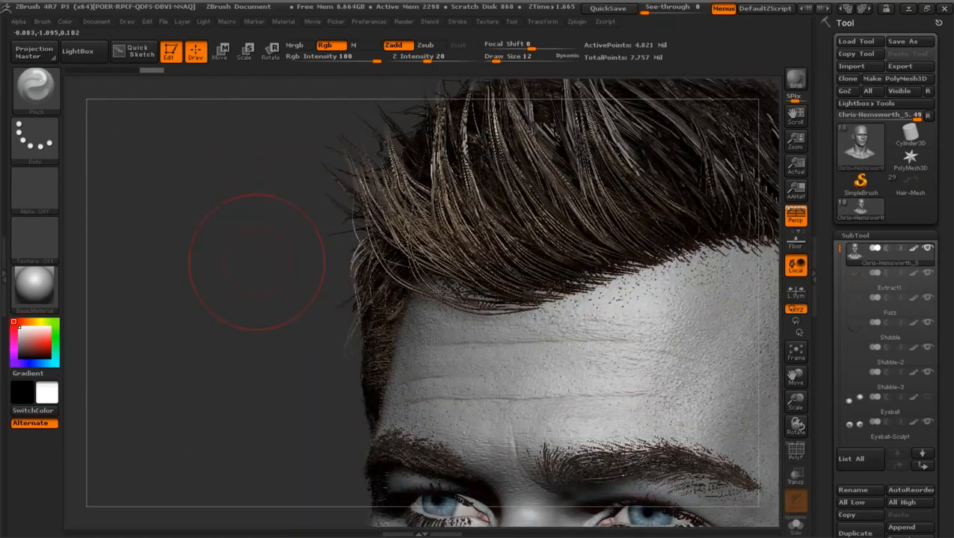
drag(794, 399, 811, 441)
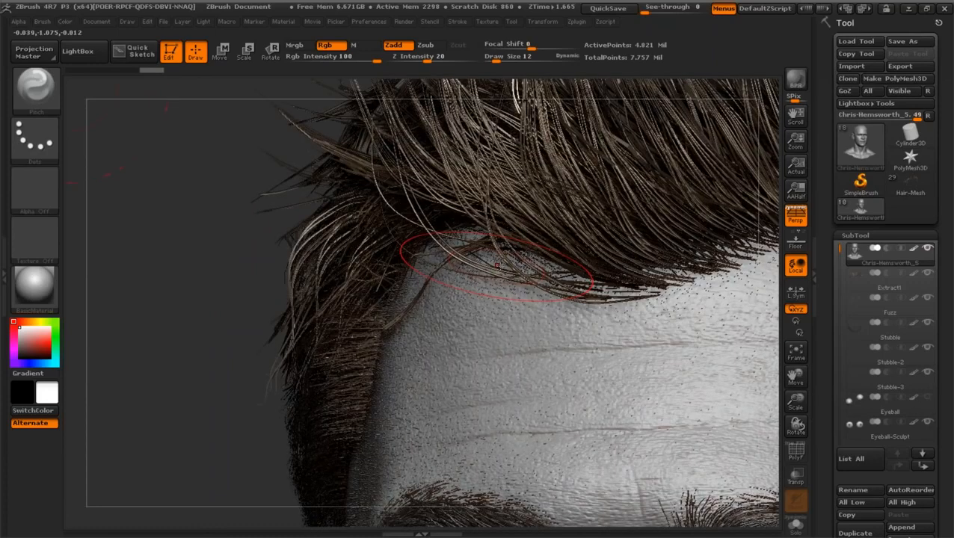
drag(795, 412, 795, 405)
alt+click(686, 299)
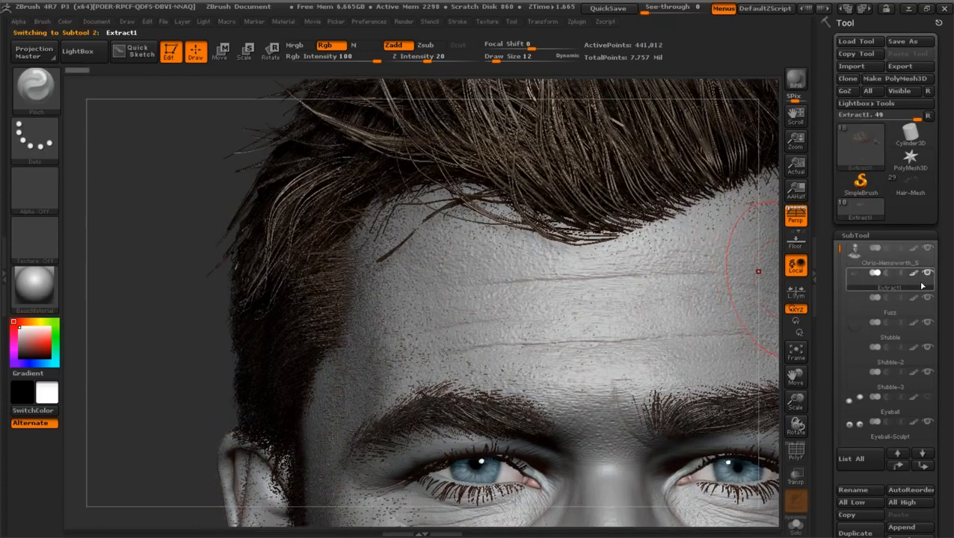
drag(788, 382, 740, 471)
drag(220, 142, 299, 142)
Step: Examine the eyebrows, eyelashes and fine facial hair around both eyes, and the stubble at an angle
drag(794, 405, 782, 342)
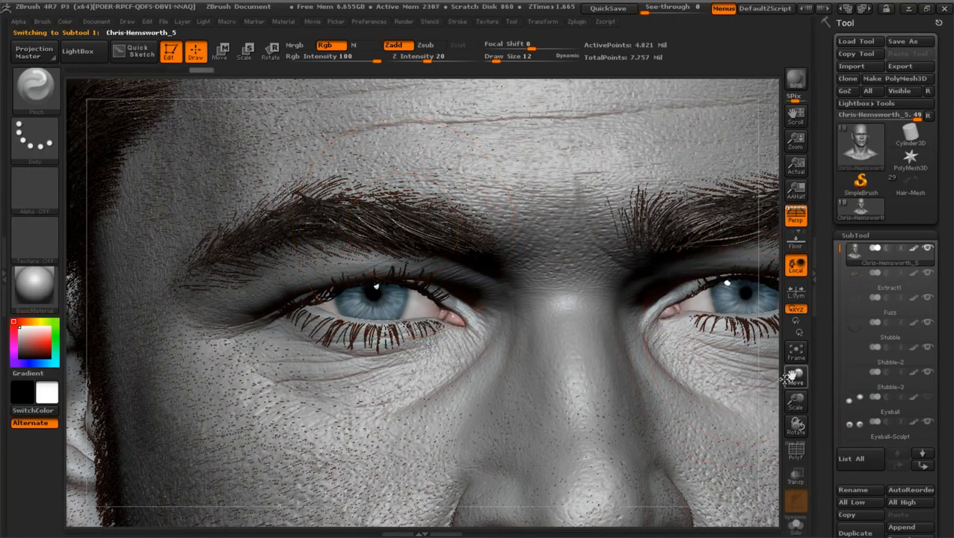
drag(790, 378, 631, 399)
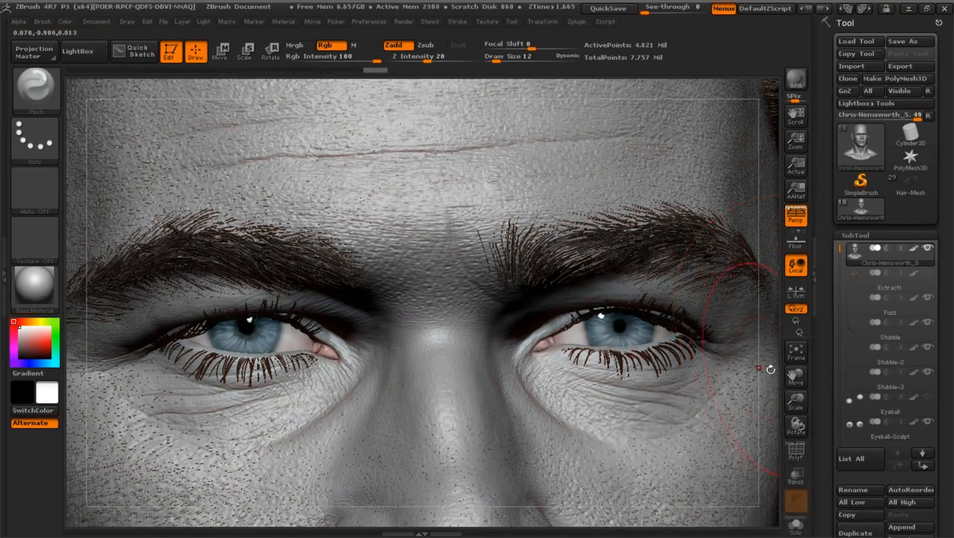
mouse_move(770, 370)
mouse_down()
mouse_move(790, 376)
mouse_move(788, 398)
mouse_move(783, 374)
mouse_move(724, 321)
mouse_move(758, 337)
mouse_move(770, 357)
mouse_up()
drag(795, 401, 746, 353)
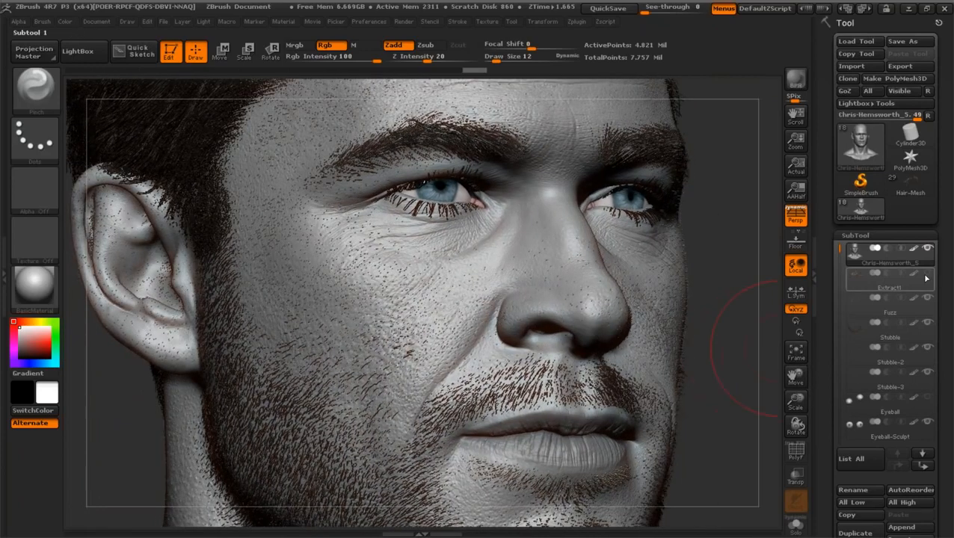
Step: Hide the Extract1 loose-hair subtool and compare the hairstyle without it from an angle
mouse_move(926, 277)
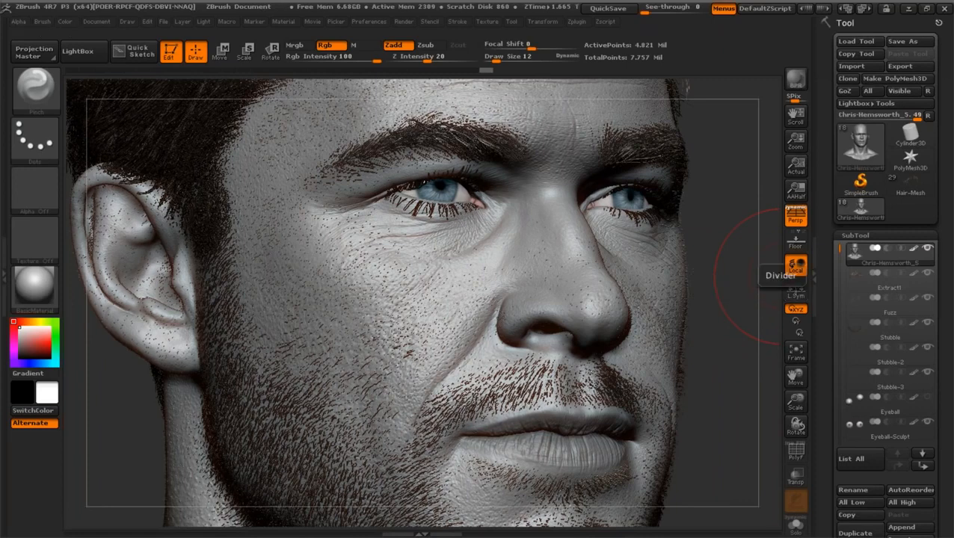
click(927, 277)
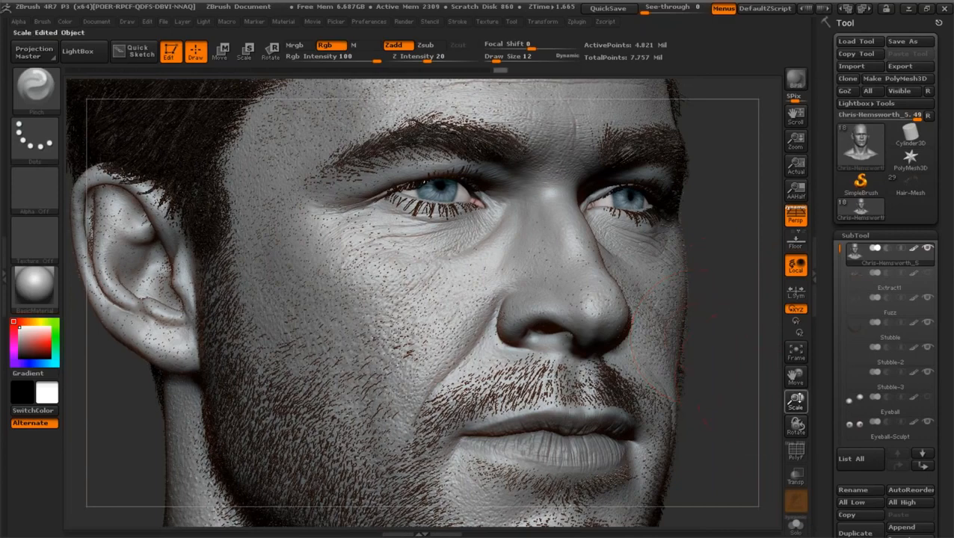
drag(799, 398, 714, 355)
drag(701, 261, 660, 277)
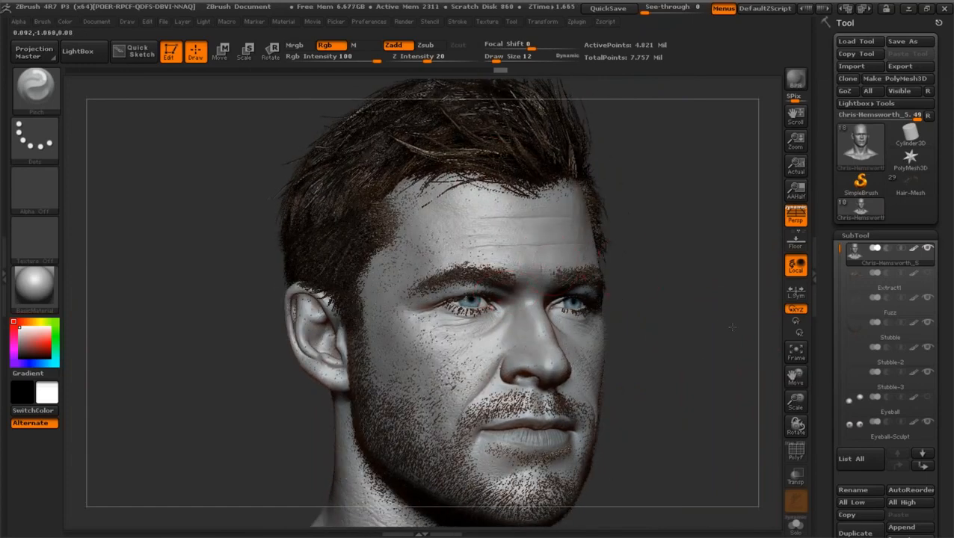
mouse_move(731, 326)
mouse_down()
mouse_move(794, 404)
mouse_move(758, 357)
mouse_up()
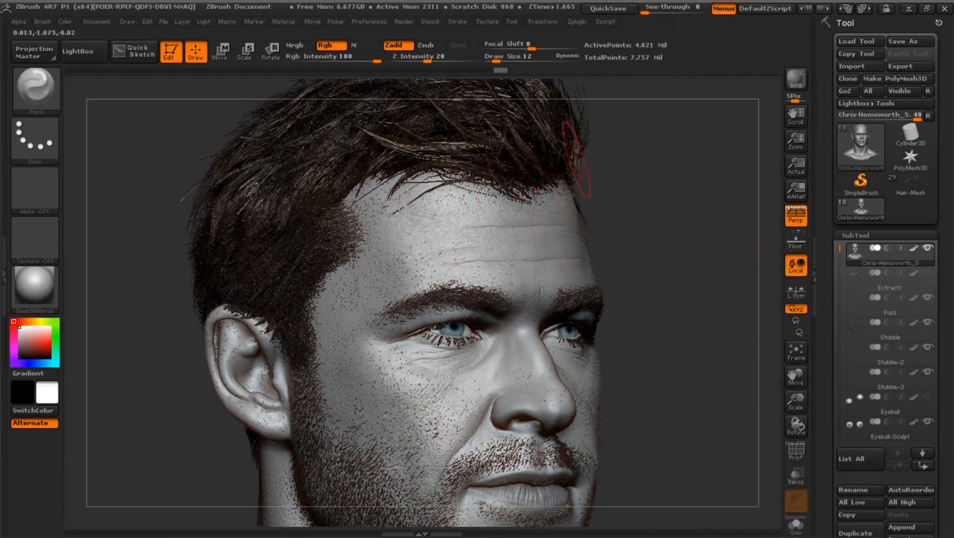
Step: Show the Extract1 subtool again and frame the complete face from the front
mouse_move(927, 276)
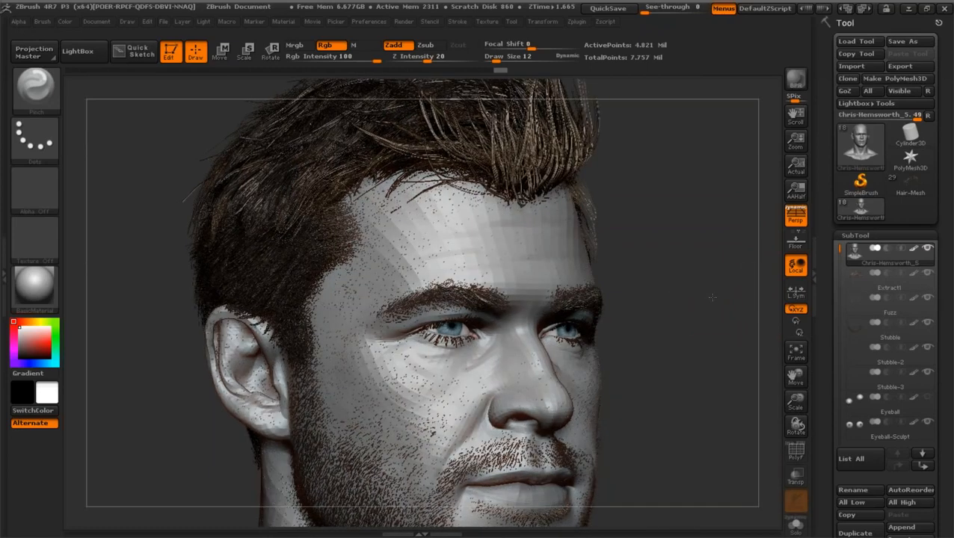
drag(796, 377, 736, 361)
mouse_move(795, 401)
mouse_down()
mouse_move(794, 381)
mouse_move(710, 384)
mouse_move(797, 415)
mouse_up()
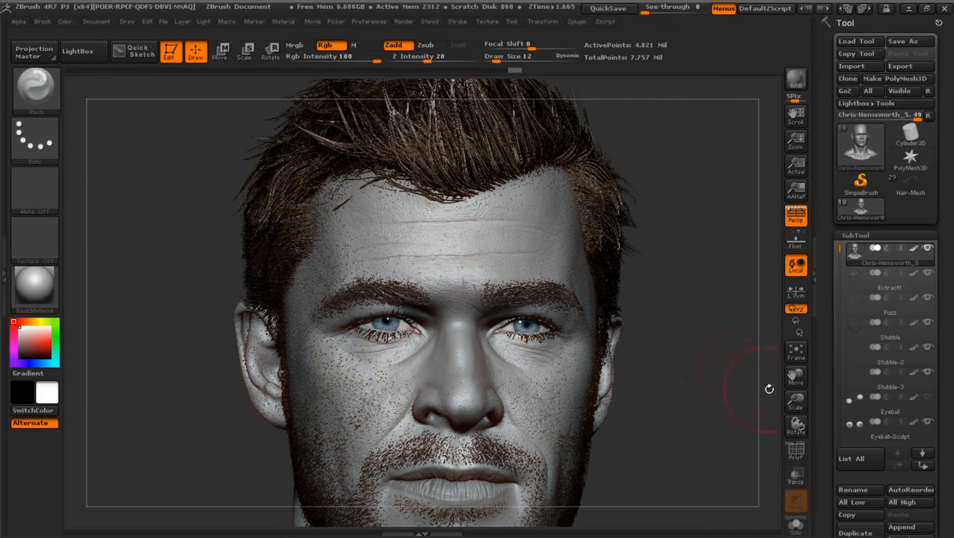
drag(793, 376, 802, 351)
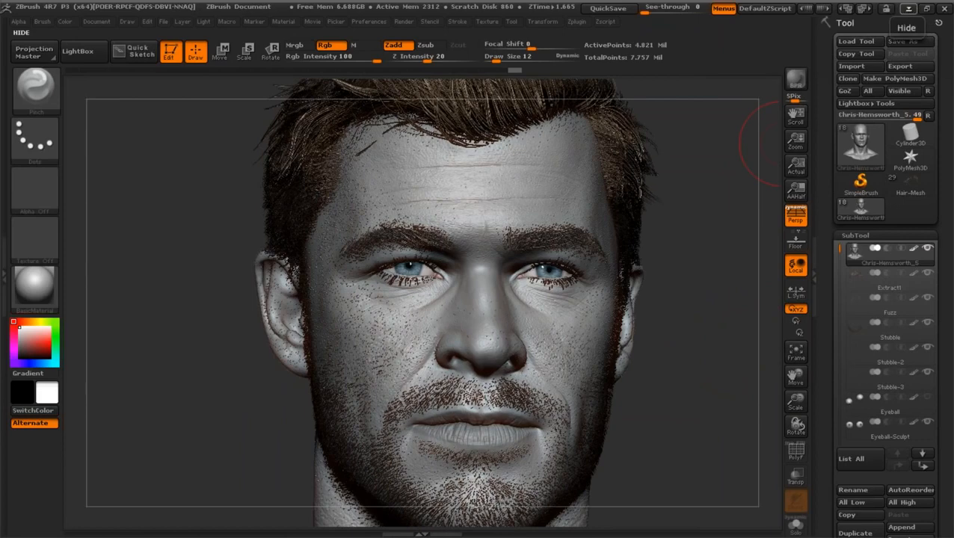
Step: Minimize the sculpting window, close the (31).jpg photo and open the Chris folder on the Data (D:) drive in File Explorer
click(908, 9)
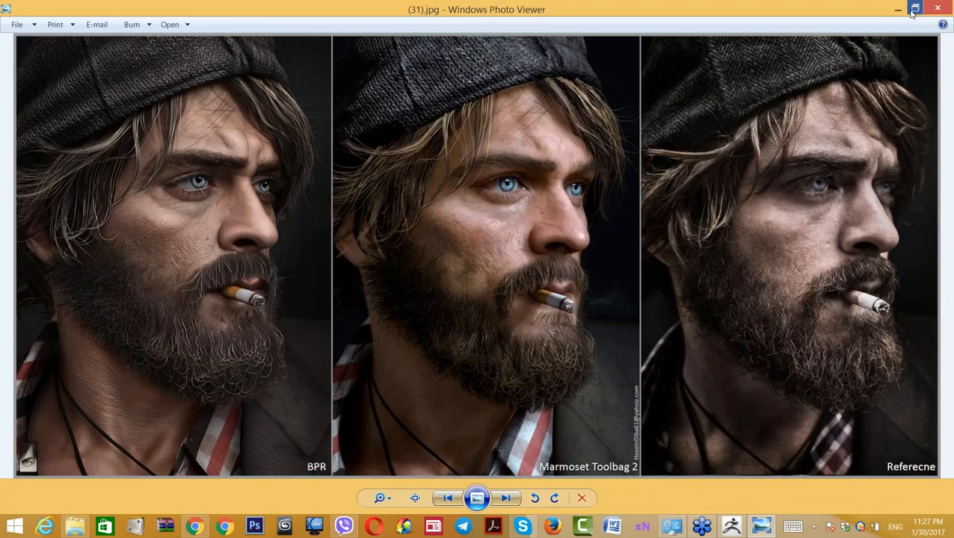
click(937, 8)
click(12, 41)
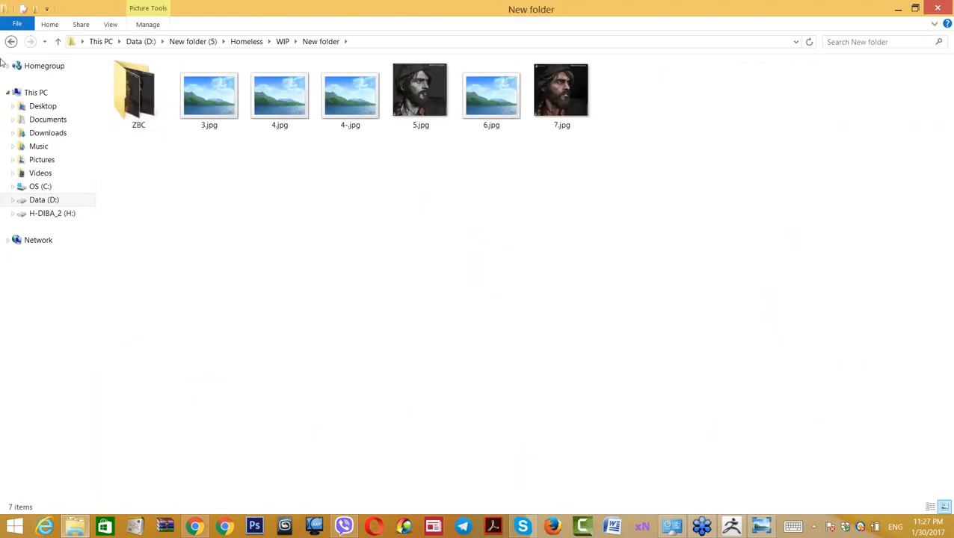
click(10, 41)
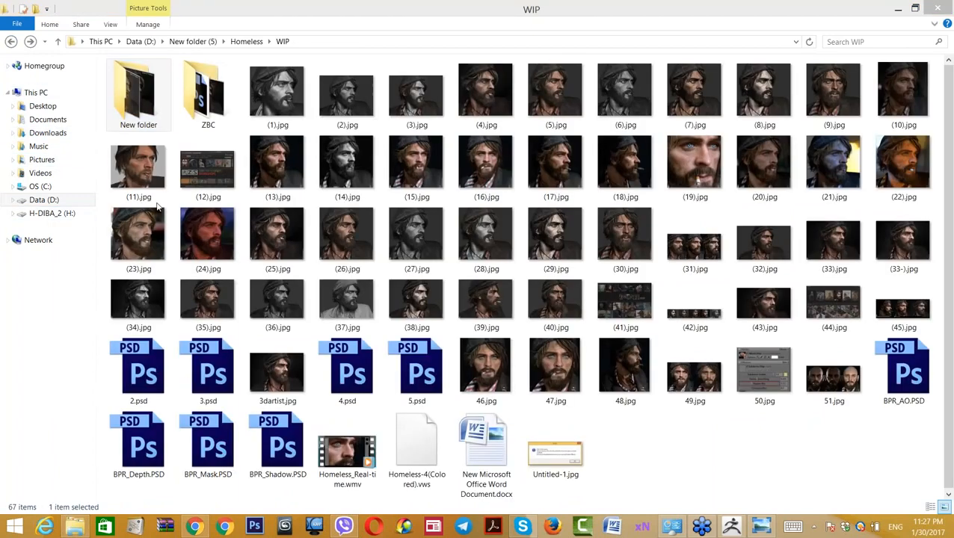
click(46, 200)
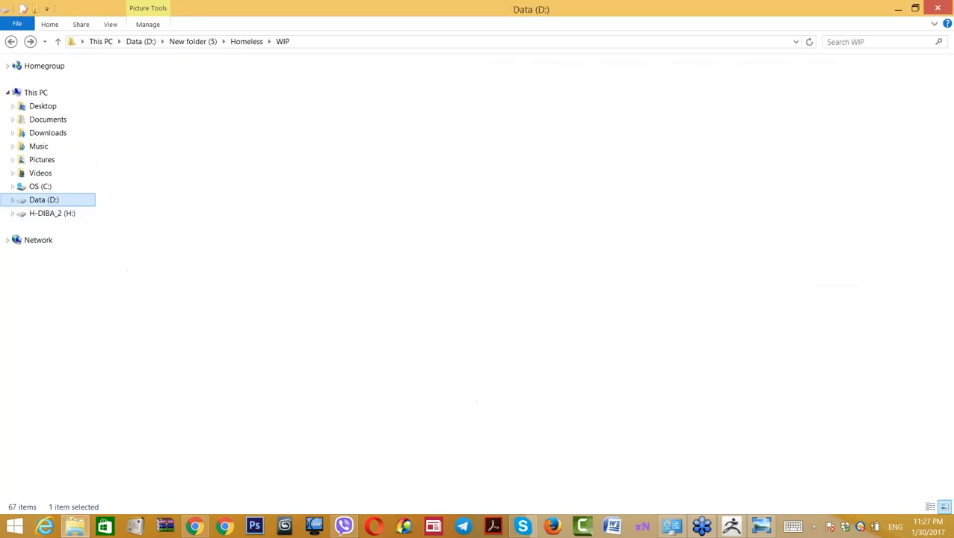
double_click(354, 110)
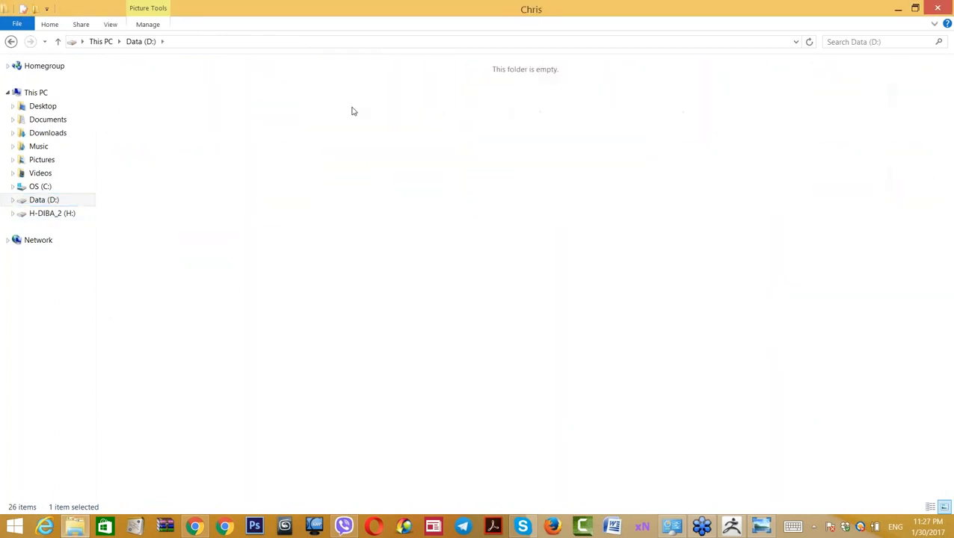
Step: Open 1.jpg from the WIP folder in New folder\Chris-Hemsworth on the H-DIBA_2 (H:) drive
click(147, 109)
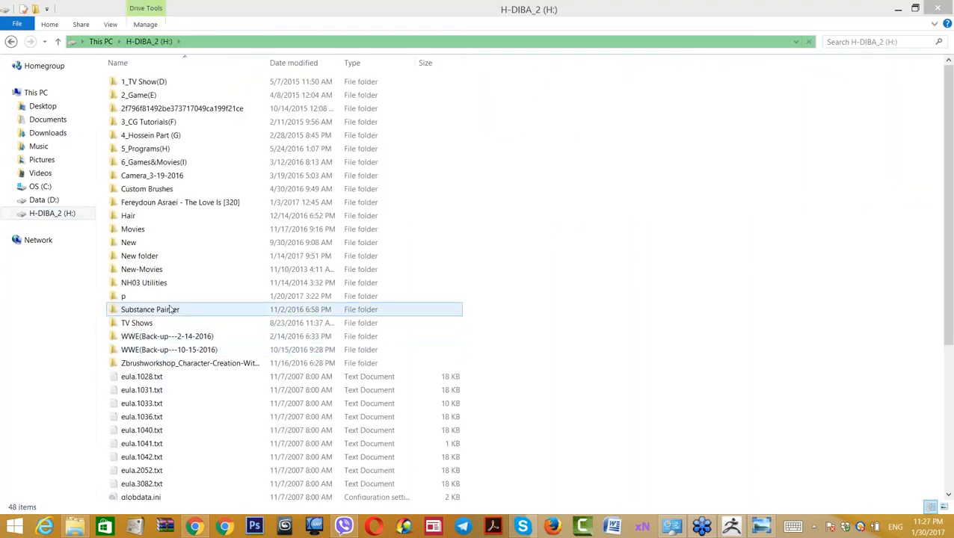
double_click(139, 255)
double_click(144, 123)
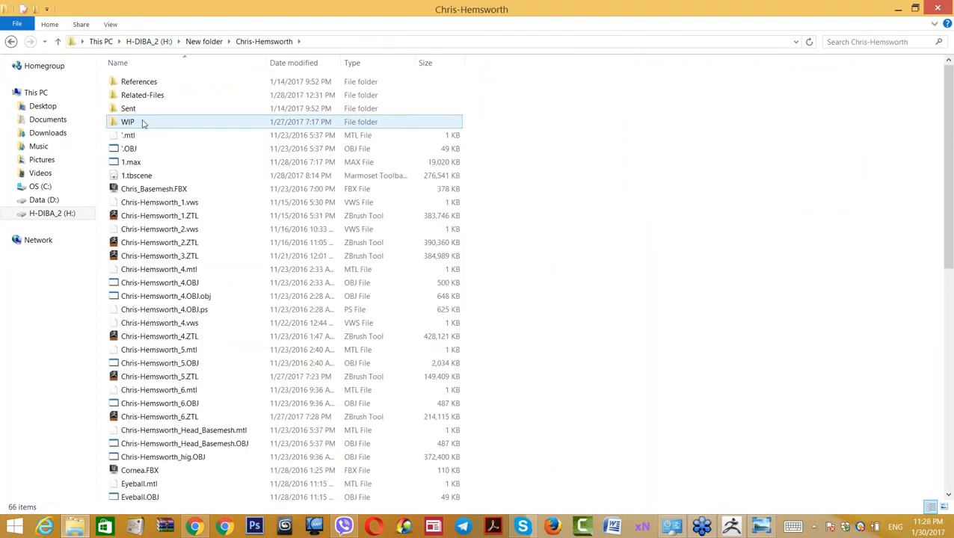
double_click(128, 123)
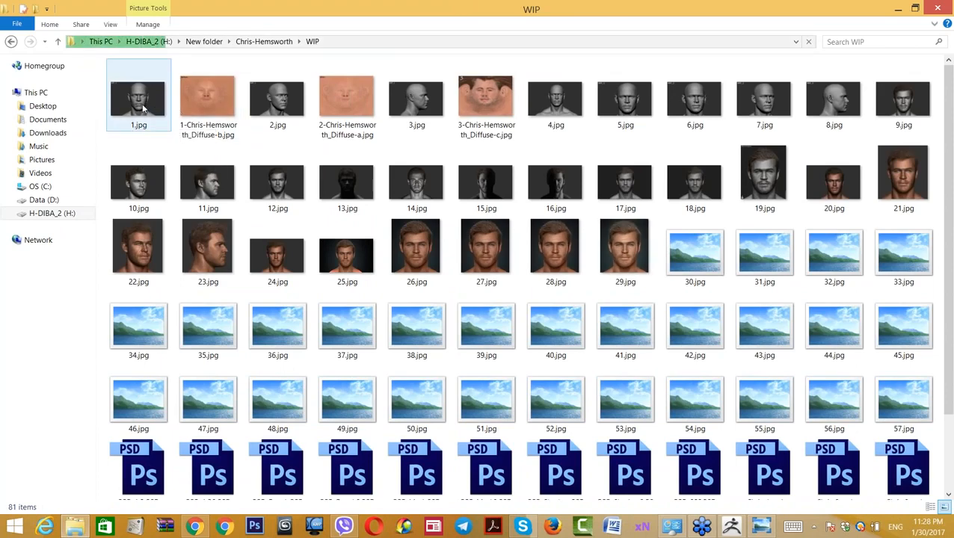
click(148, 107)
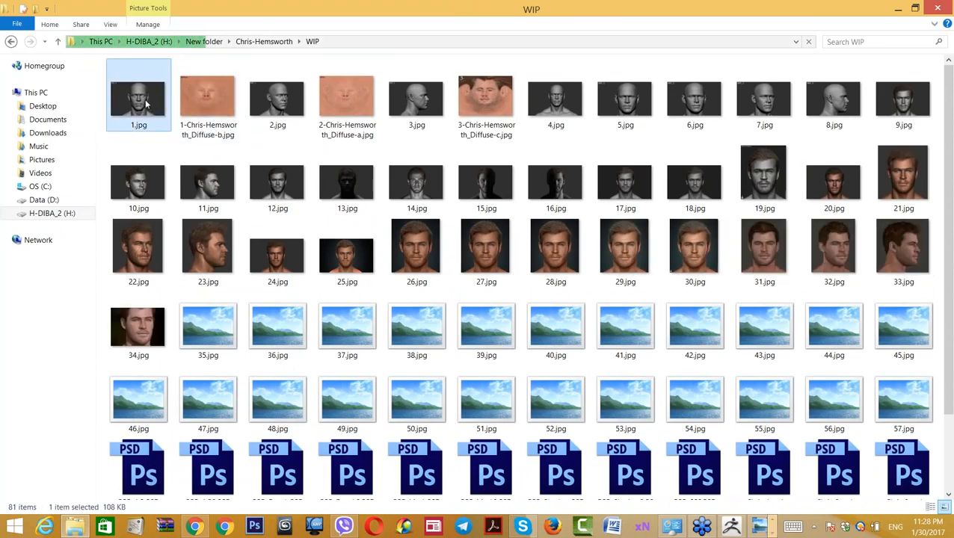
double_click(146, 105)
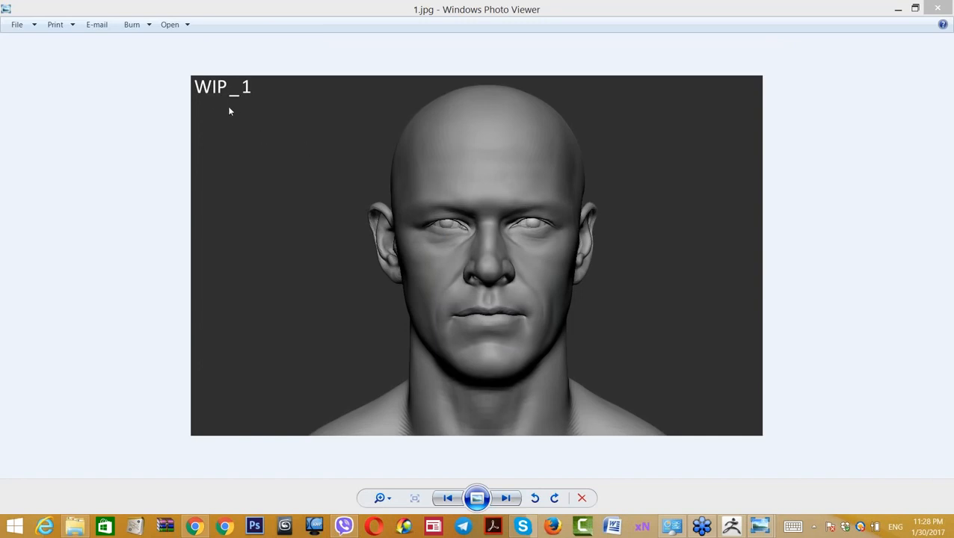
Step: View the early bald-head sculpt images in sequence from 1.jpg to 4.jpg
click(507, 498)
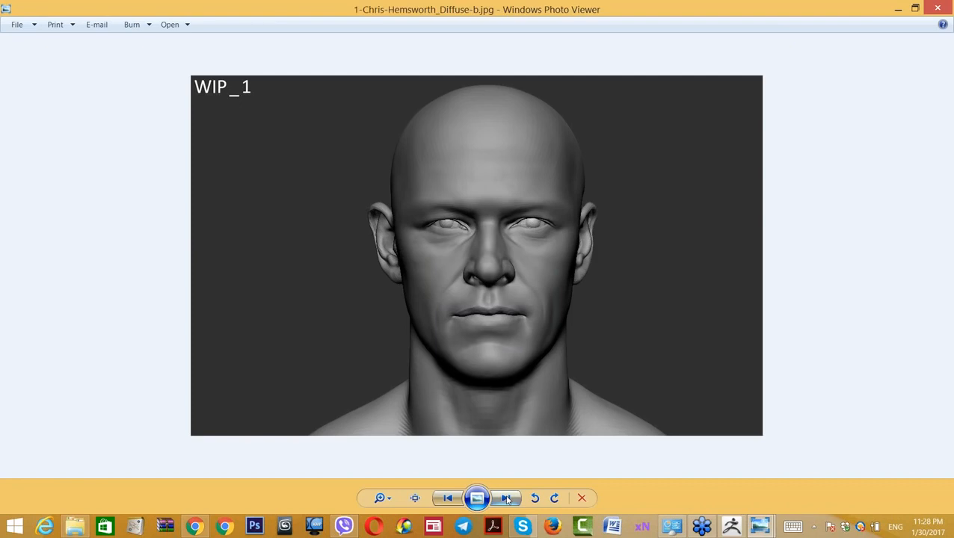
click(506, 498)
click(506, 499)
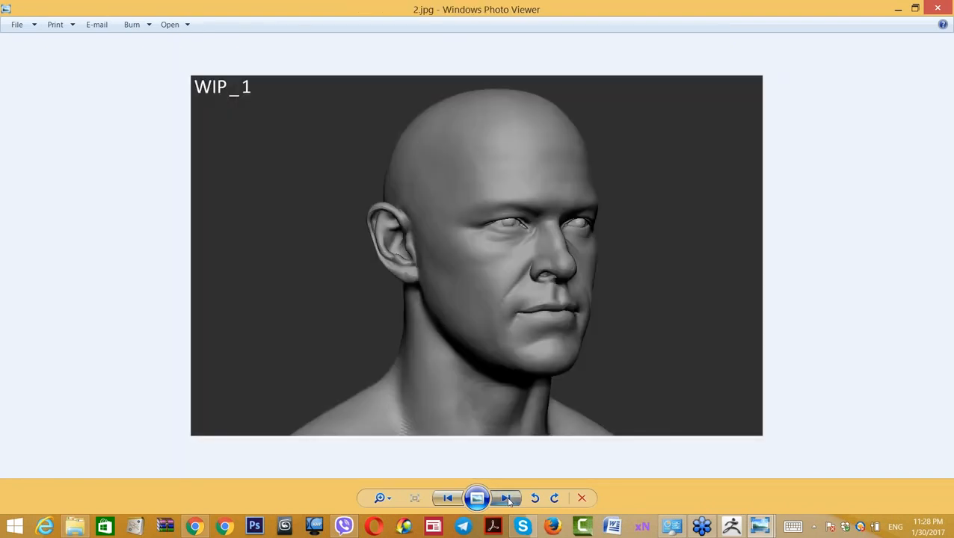
click(507, 499)
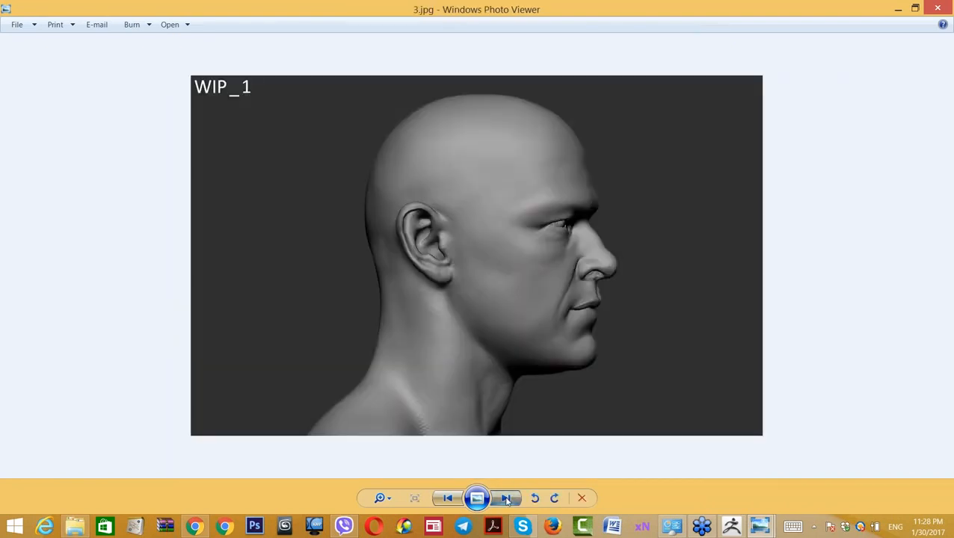
click(508, 498)
click(508, 498)
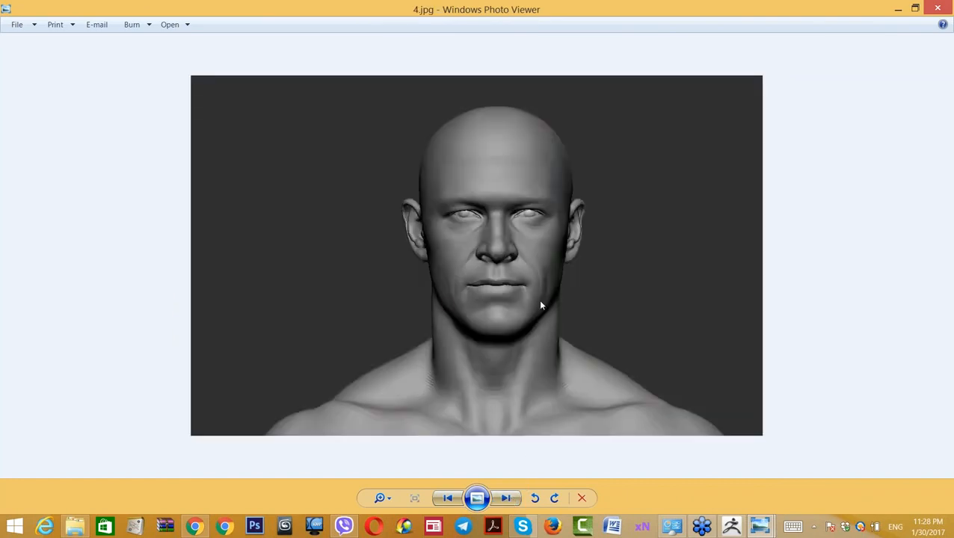
Step: Compare the sculpt in 4.jpg with the WIP_2 version in 5.jpg
key(Right)
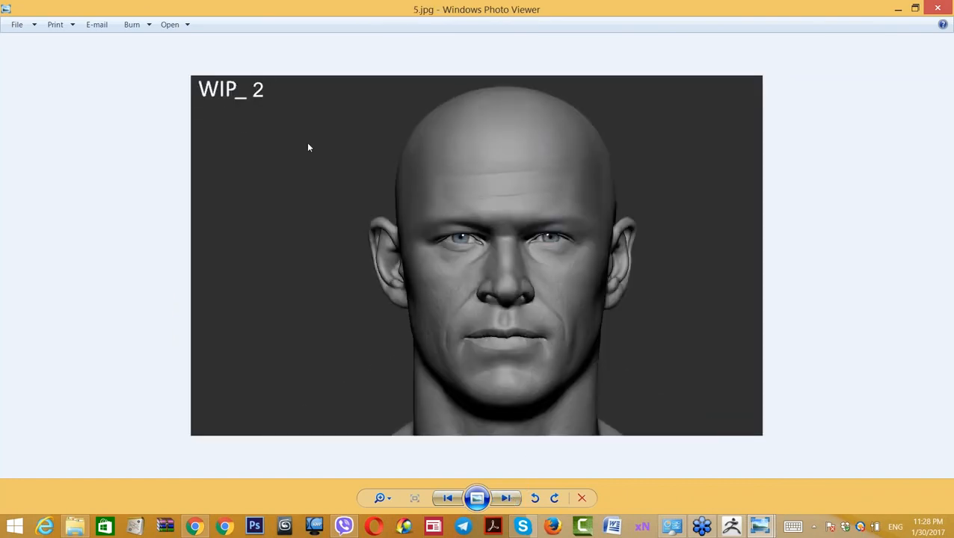
key(Left)
key(Right)
key(Left)
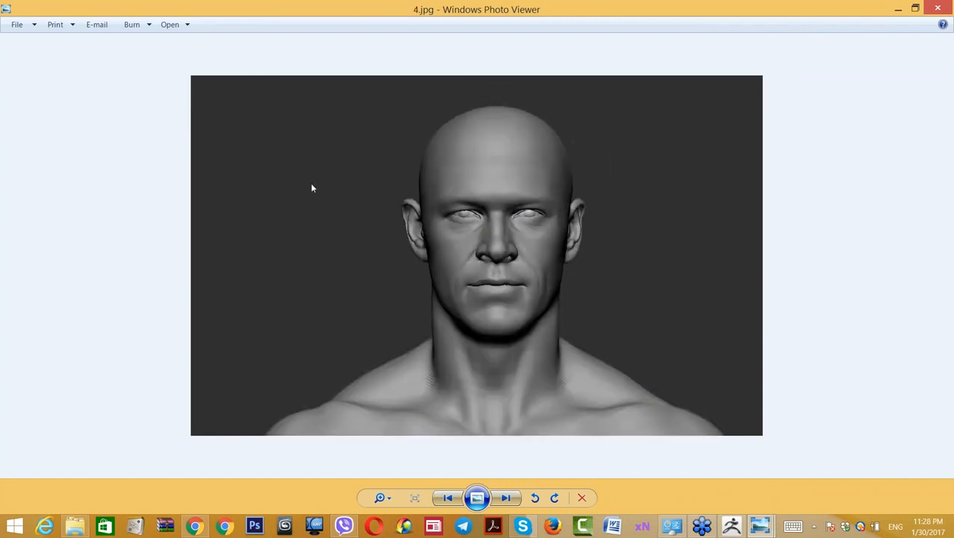
Step: Examine the progress images up to 11.jpg, covering the sculpt with hair and stubble from the front and side
key(Right)
key(Right)
key(Right)
key(Right)
key(Right)
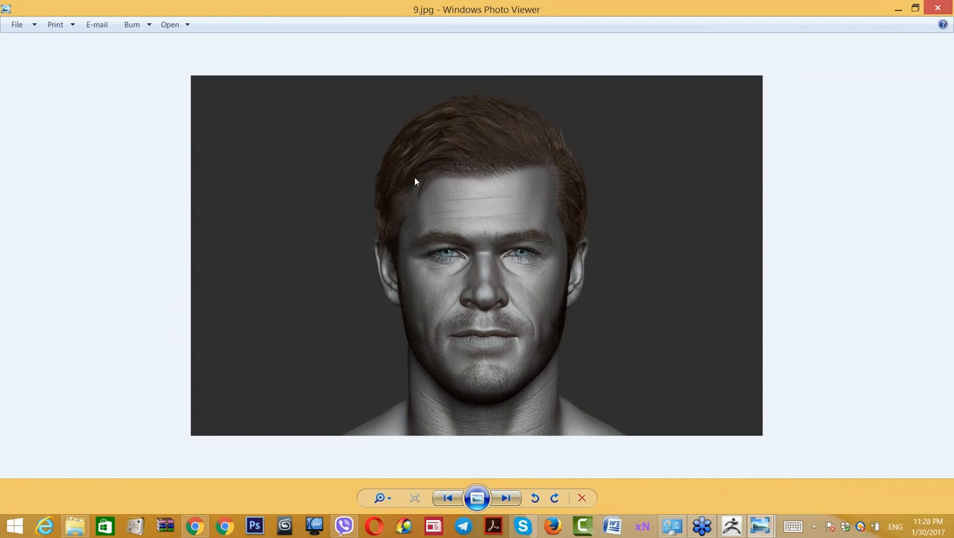
key(Right)
key(Right)
key(Right)
key(Right)
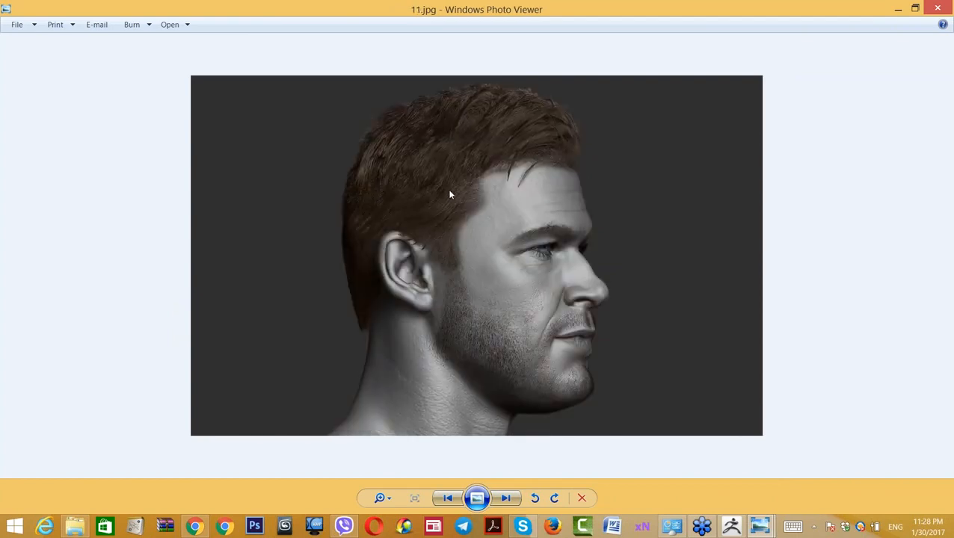
Step: Examine the lighting passes and the first coloured renders, continuing through the images to 23.jpg
key(Right)
key(Right)
key(Right)
key(Right)
key(Right)
key(Right)
key(Right)
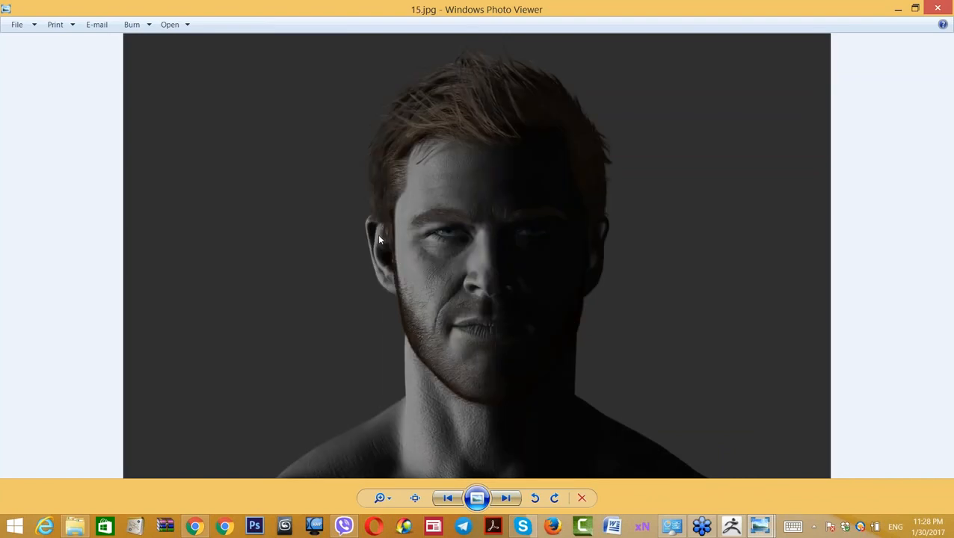
key(Right)
key(Right)
key(Right)
key(Right)
key(Right)
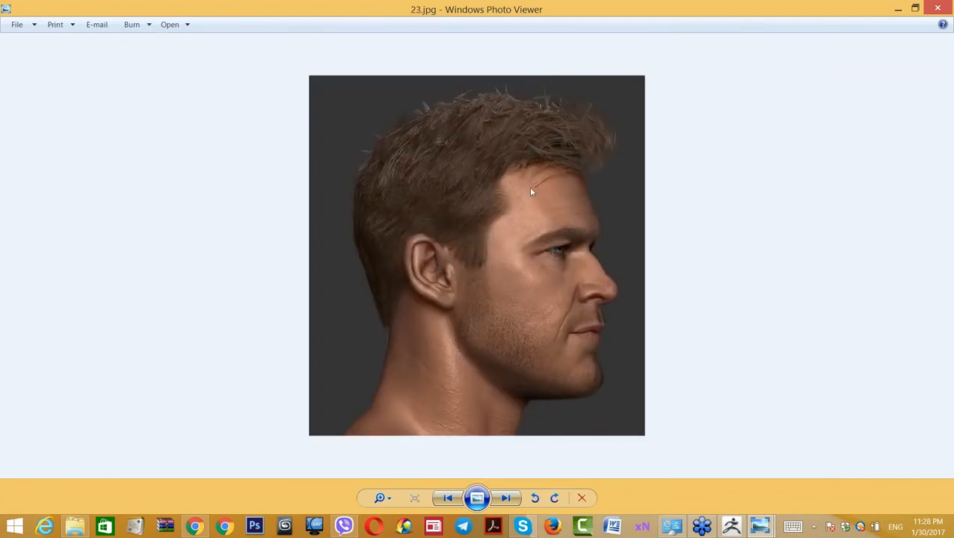
Step: Examine the coloured portrait renders from 24.jpg through 34.jpg
key(Right)
key(Right)
key(Right)
key(Right)
key(Right)
key(Right)
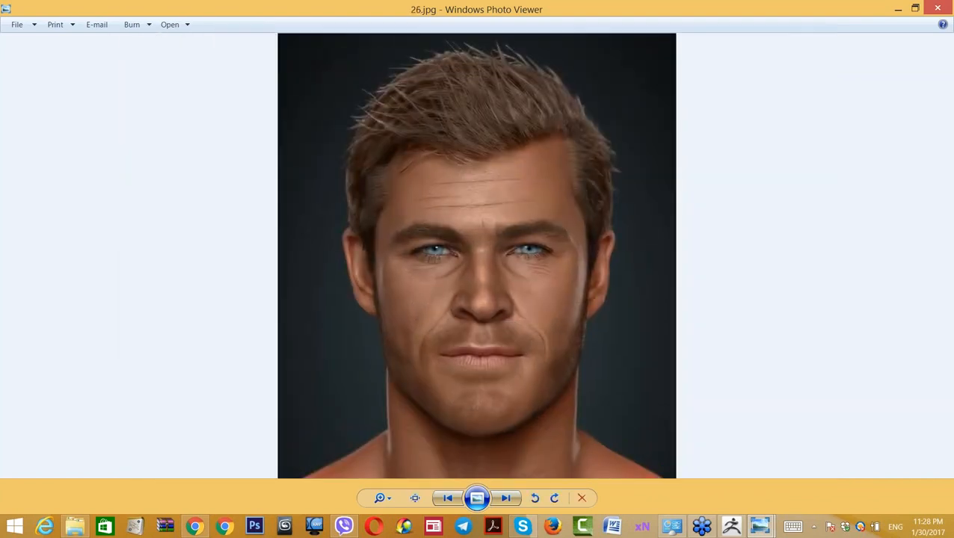
key(Right)
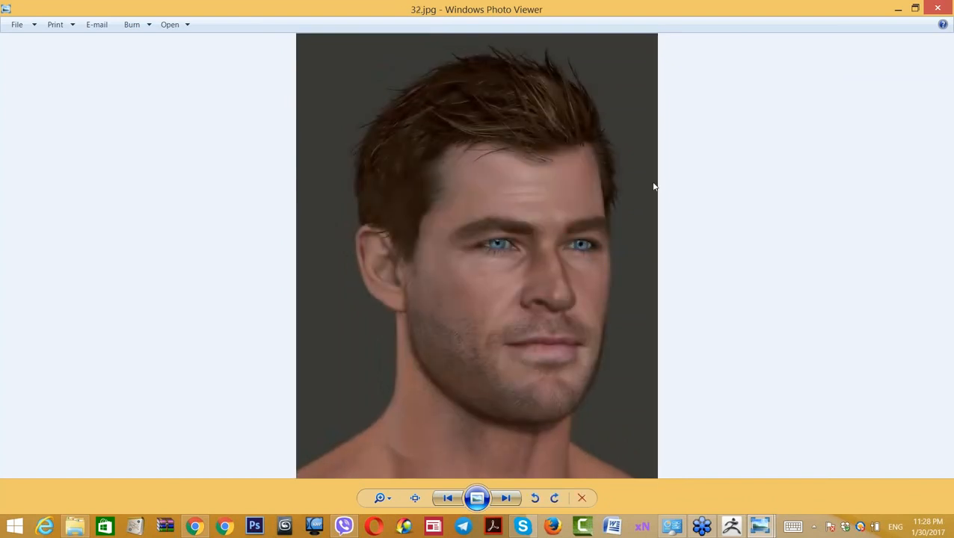
key(Right)
key(Right)
key(Right)
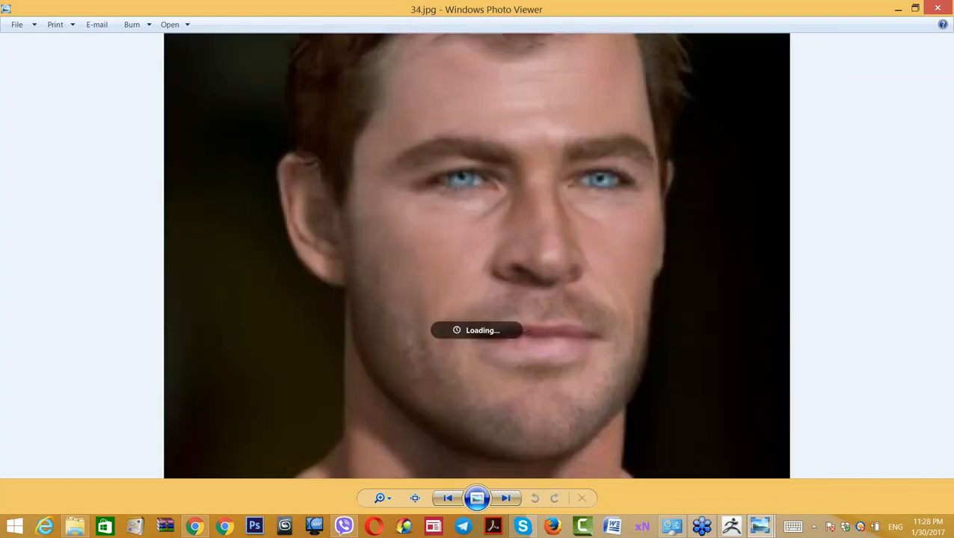
Step: View the later lighting and grey render passes up to 46.jpg, and close the photo viewer
key(Right)
key(Right)
key(Right)
key(Right)
key(Right)
key(Right)
key(Right)
key(Right)
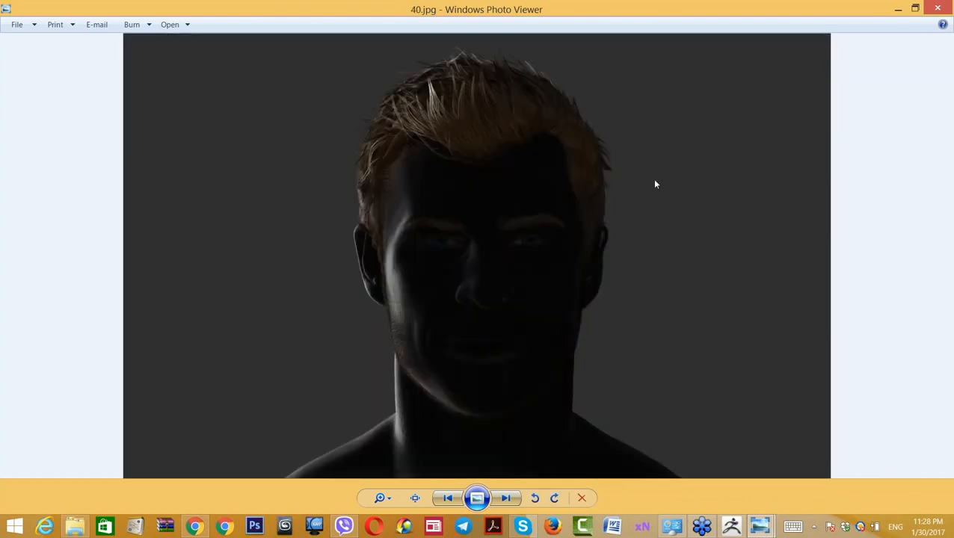
key(Right)
key(Right)
key(Right)
key(Right)
key(Right)
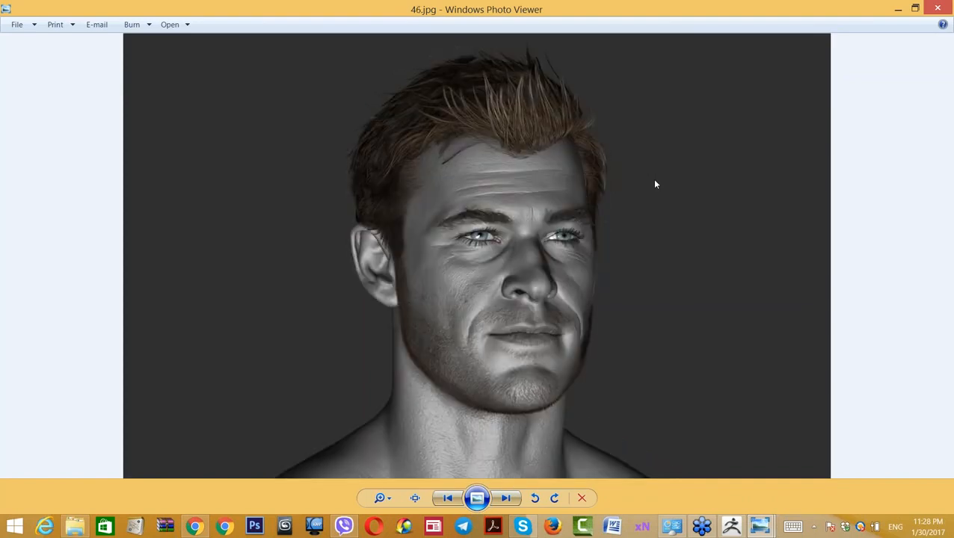
click(937, 9)
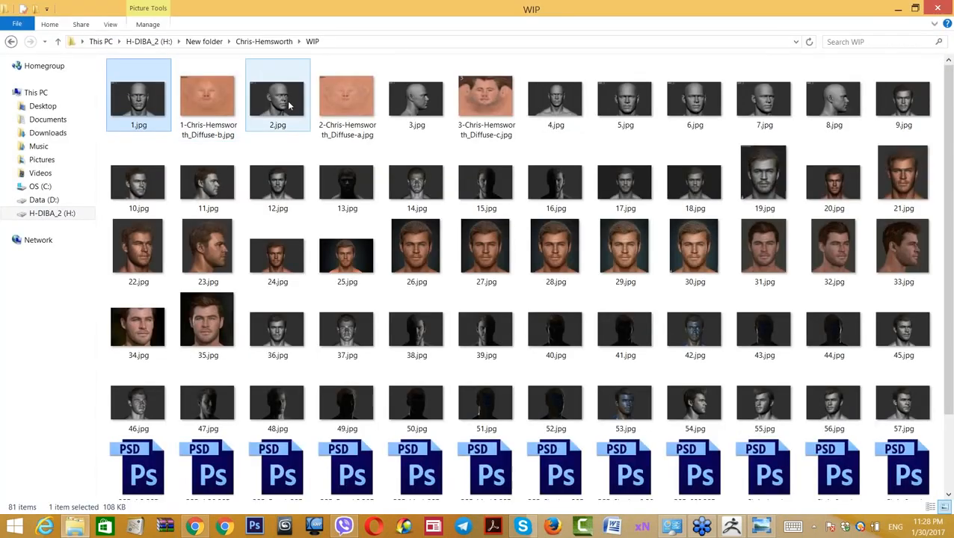
Step: Preview 1.jpg through 5.jpg together as one selection, and switch to ZBrush
ctrl+click(289, 105)
ctrl+click(431, 101)
ctrl+click(555, 99)
ctrl+click(624, 102)
right_click(623, 101)
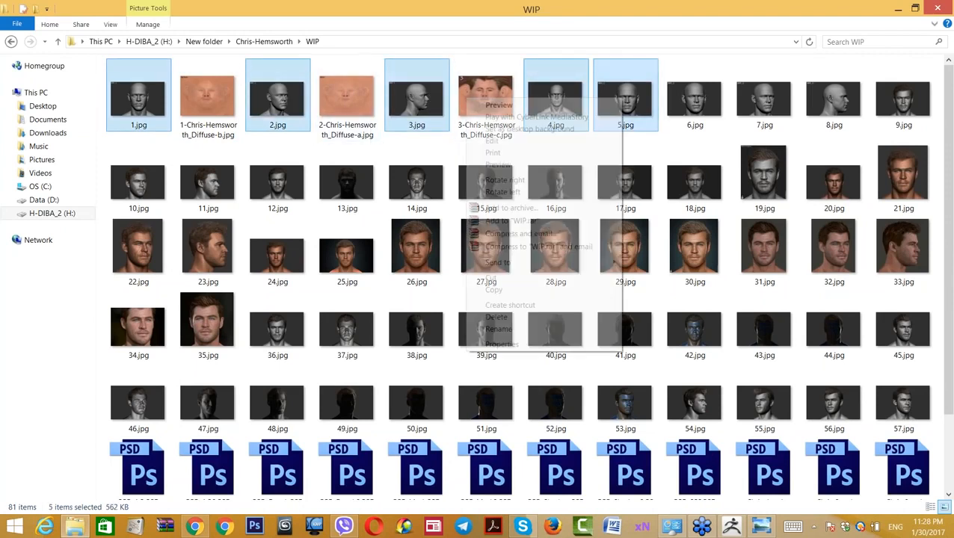
click(518, 165)
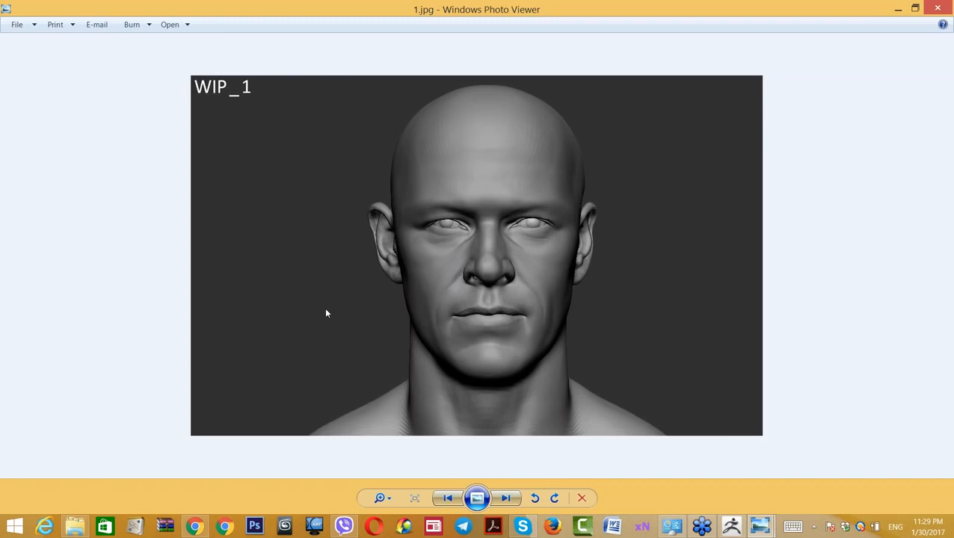
mouse_move(730, 531)
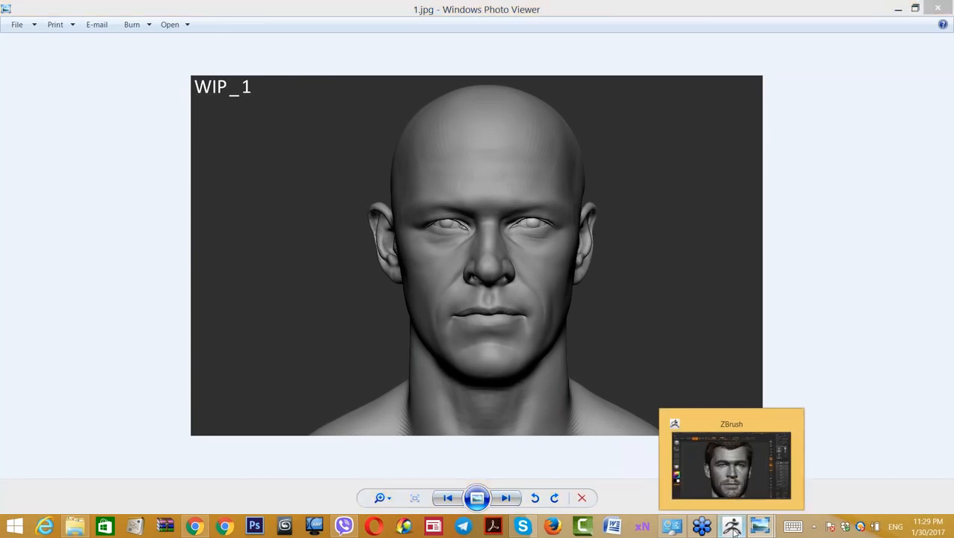
click(732, 527)
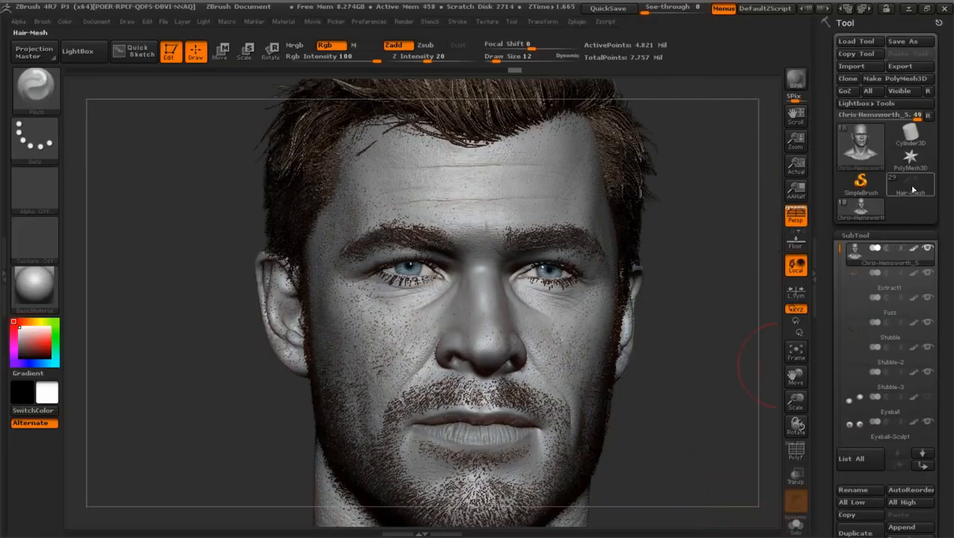
mouse_move(910, 186)
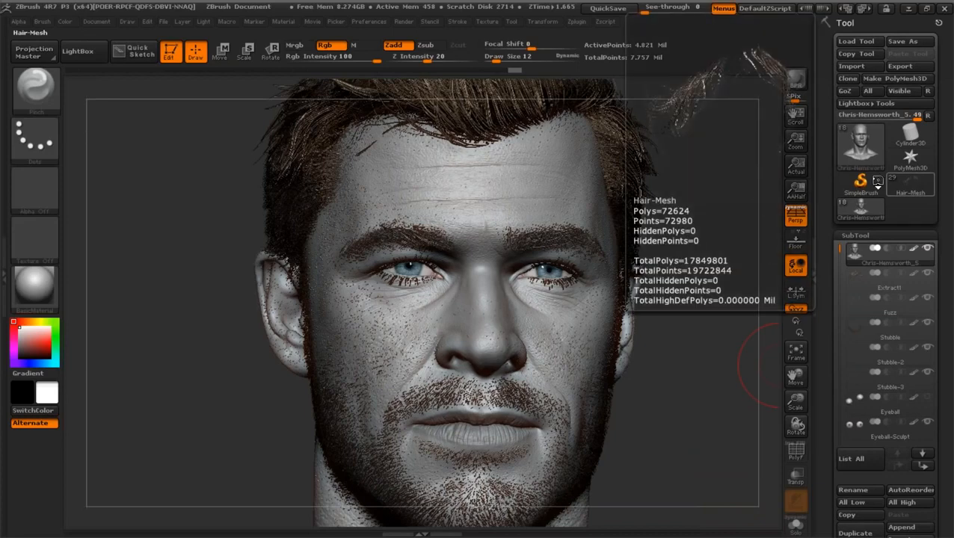
click(901, 185)
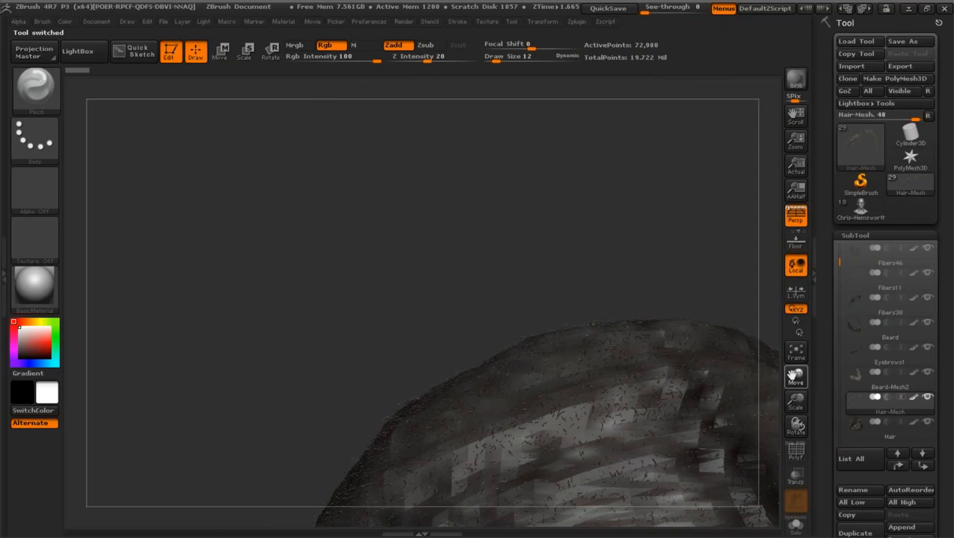
drag(695, 261, 695, 110)
drag(795, 404, 795, 412)
drag(795, 378, 802, 342)
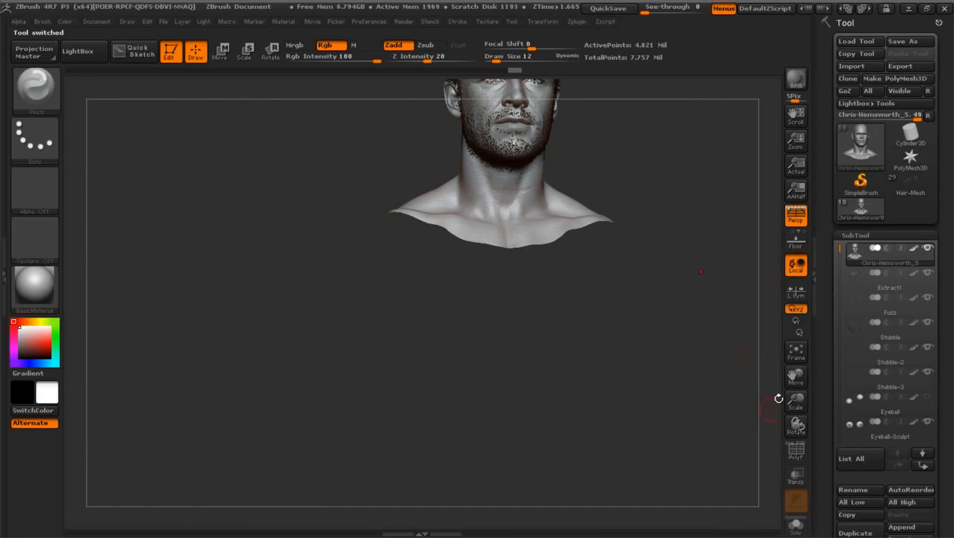
Step: Return to the Chris-Hemsworth_5 tool and frame the bust's head and shoulders from the front
drag(793, 377, 777, 455)
drag(792, 405, 804, 448)
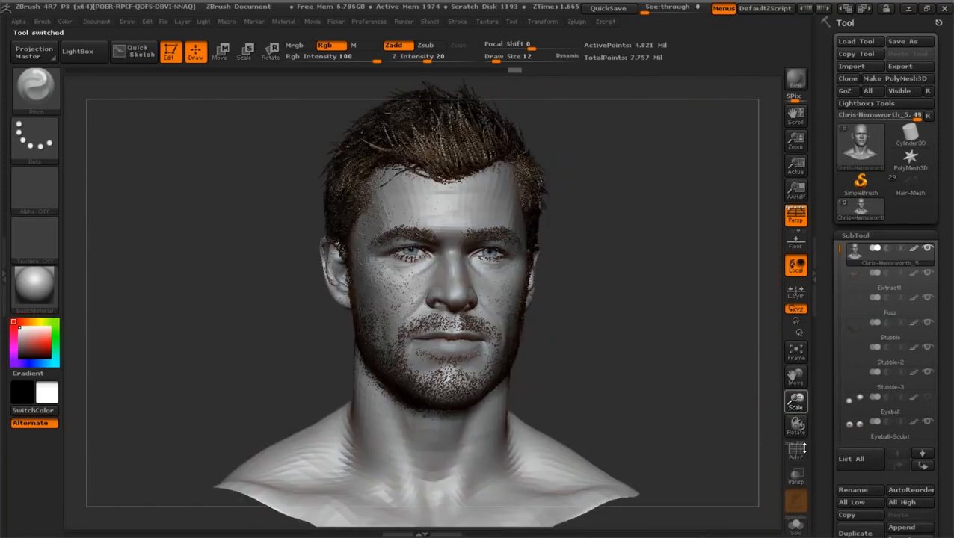
drag(683, 366, 674, 370)
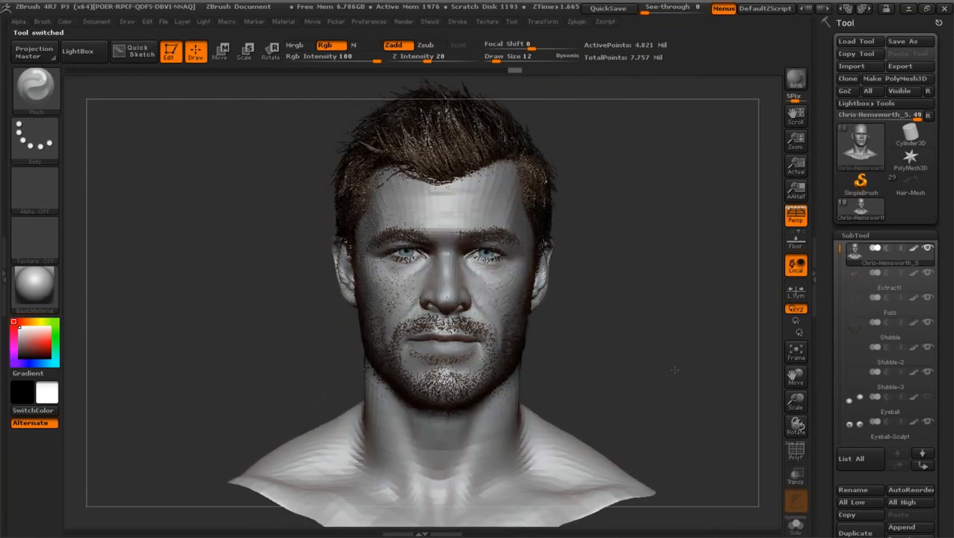
Step: Lower the Chris-Hemsworth_5 head mesh to subdivision level 1
click(854, 235)
click(860, 245)
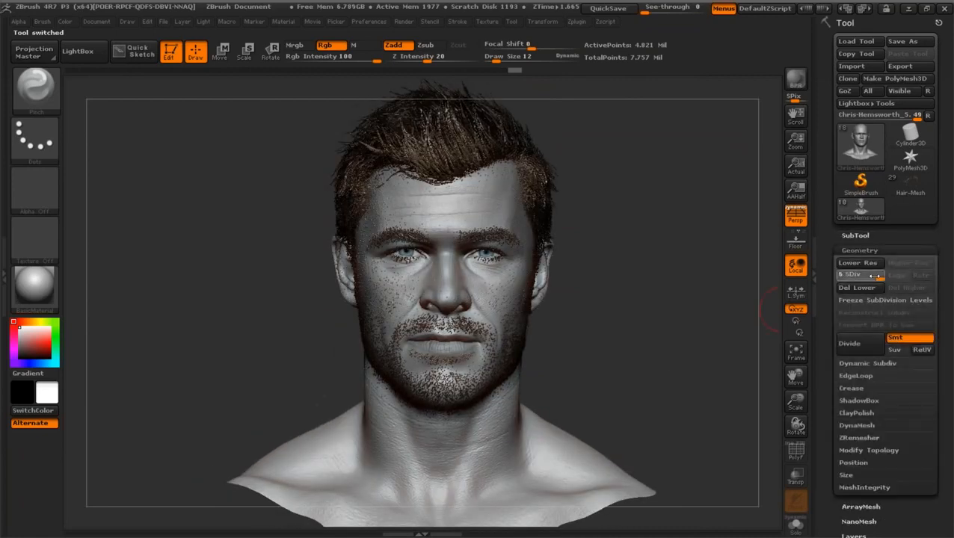
key(shift+d)
key(shift+d)
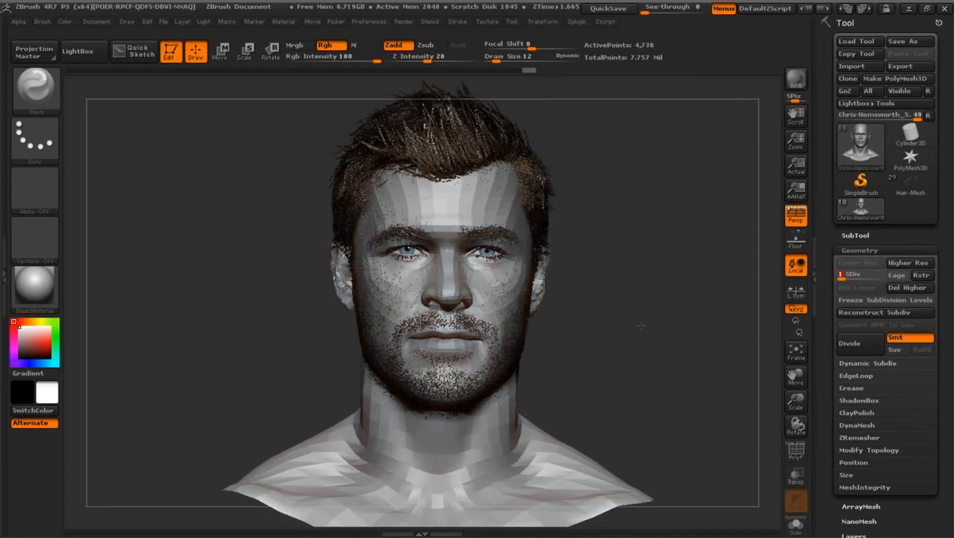
drag(641, 325, 766, 344)
Step: Hide all subtools except Chris-Hemsworth_5 and frame the low-resolution face up close
click(855, 236)
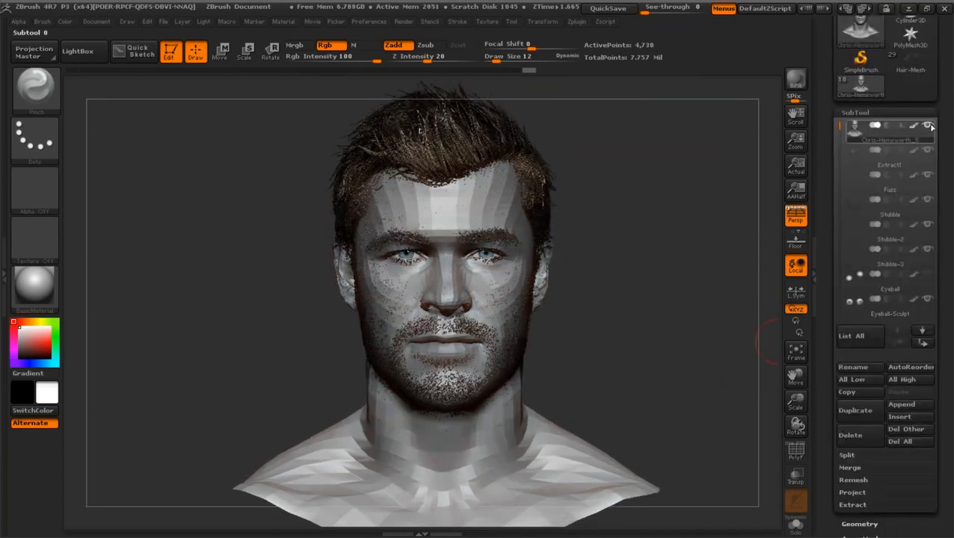
shift+click(927, 125)
drag(795, 403, 722, 374)
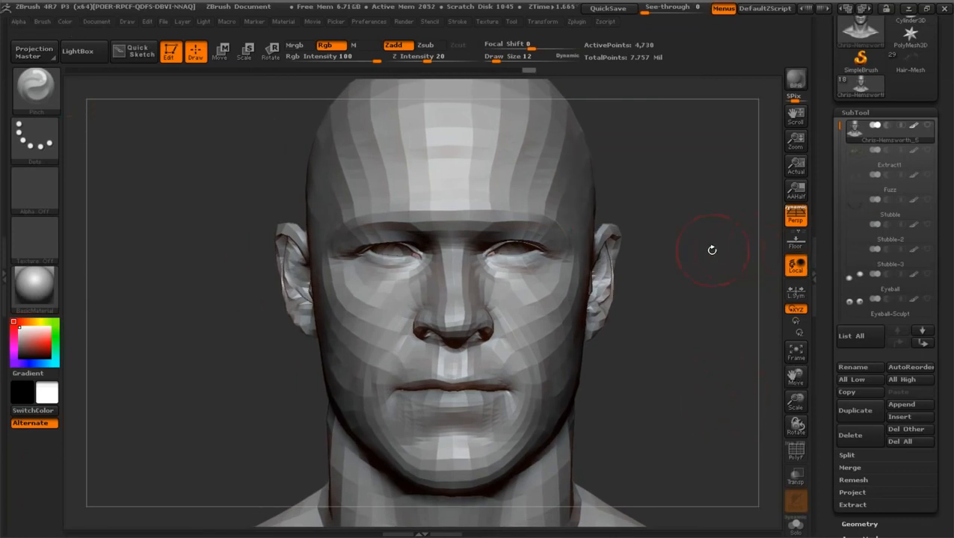
drag(712, 251, 740, 239)
drag(947, 154, 947, 171)
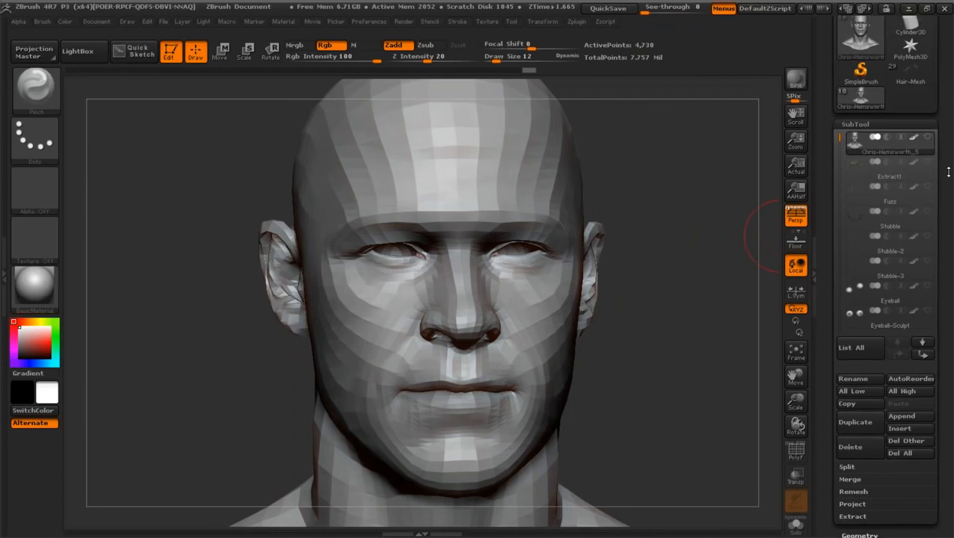
Step: Load the tool Basemesh.ZTL from the George Clooney folder inside New folder (5) on the Data (D:) drive and frame it
scroll(948, 172, up, 5)
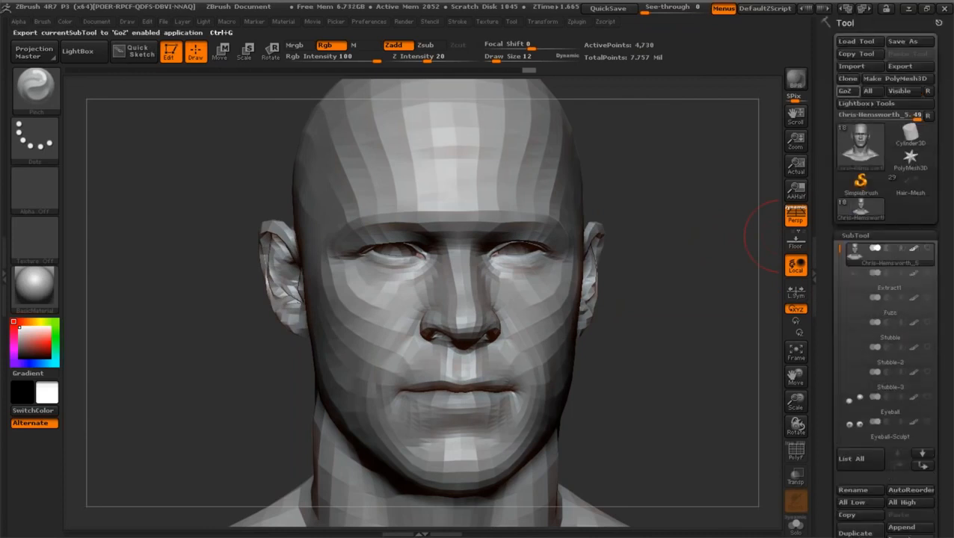
click(855, 41)
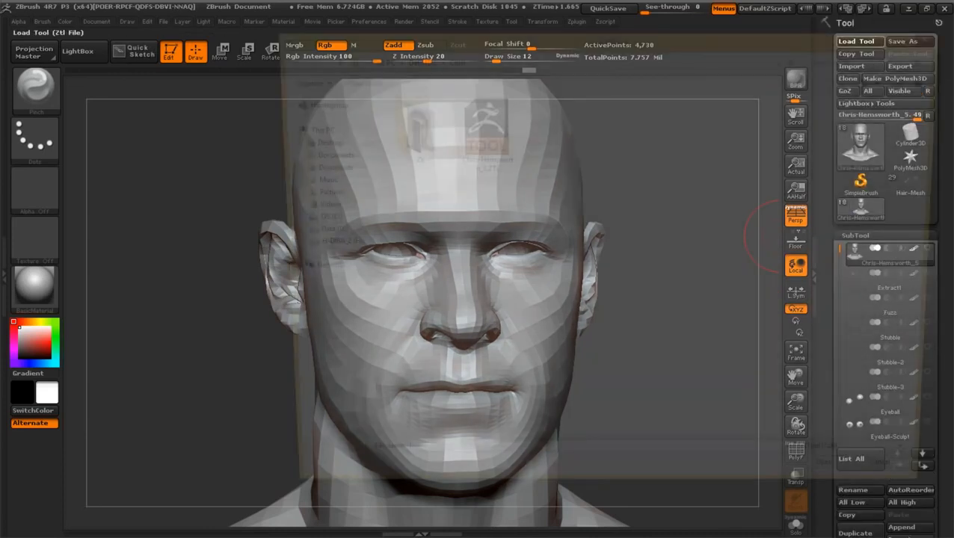
click(324, 235)
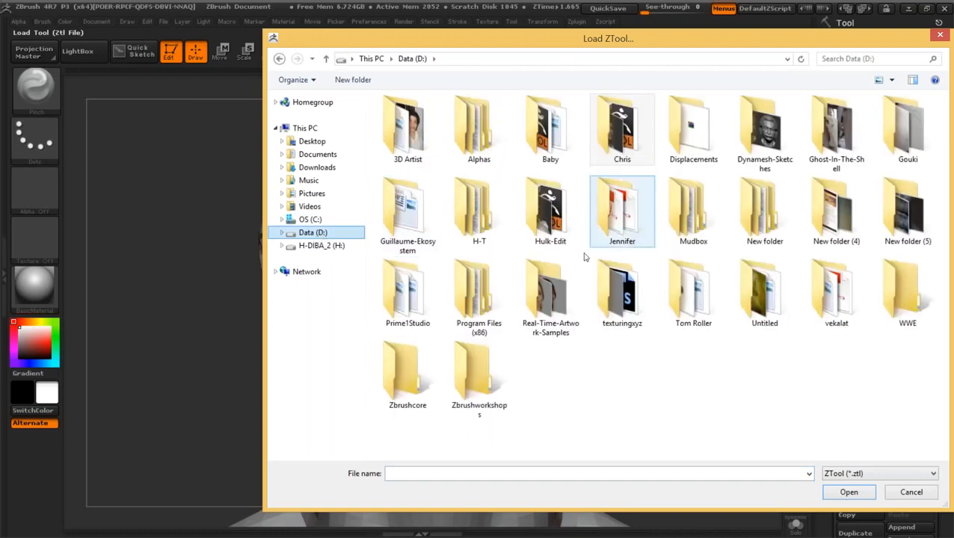
double_click(896, 218)
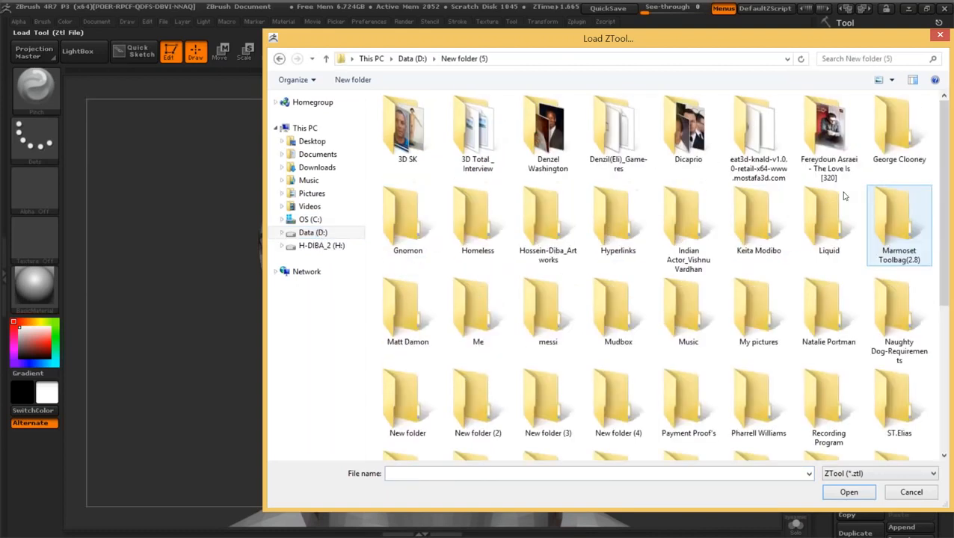
double_click(894, 140)
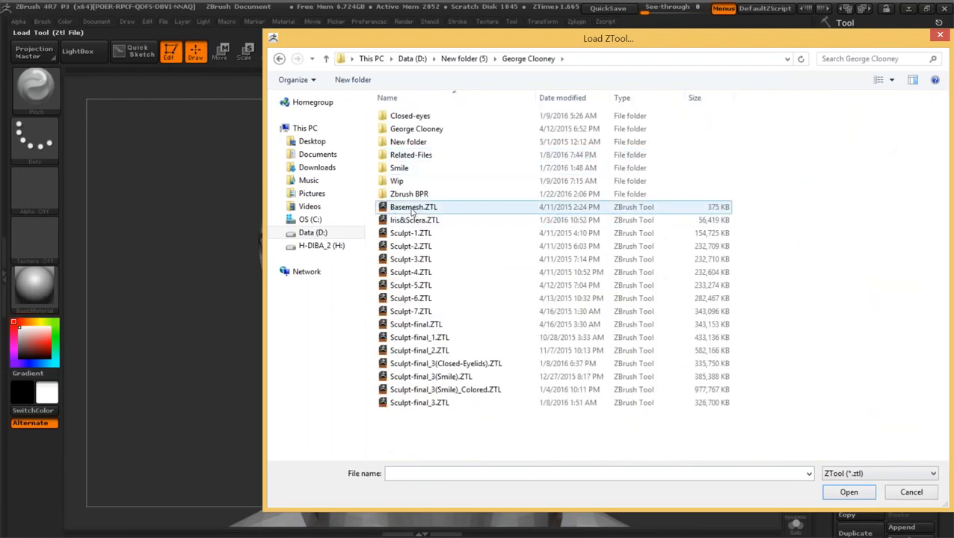
click(409, 209)
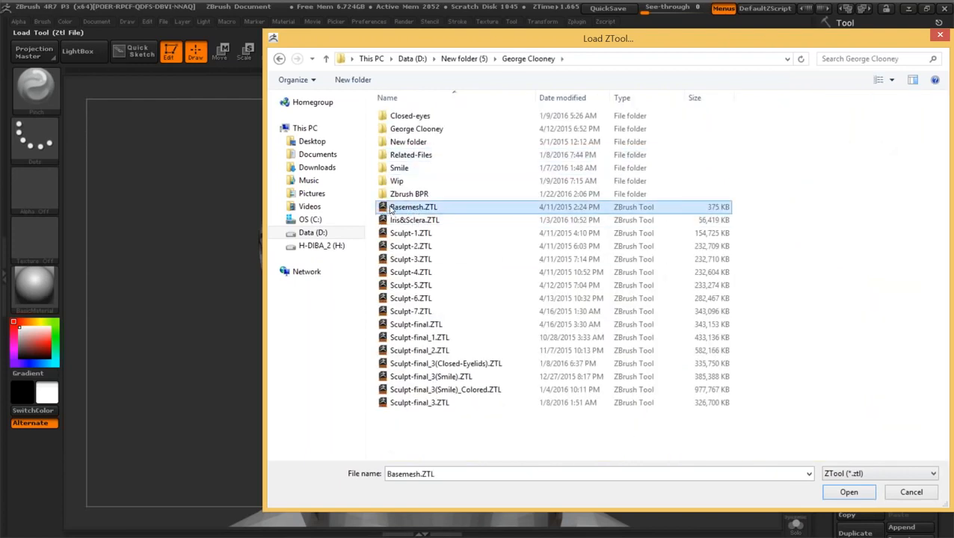
double_click(390, 210)
key(f)
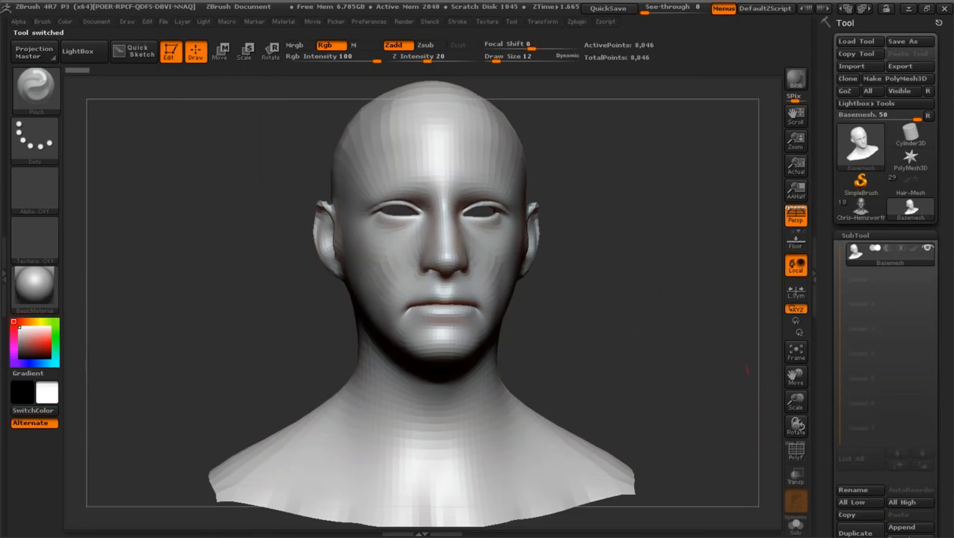
Step: Set the draw size to 130 and examine the Basemesh's polygon layout and proportions from the front
drag(241, 305, 252, 295)
drag(495, 58, 519, 58)
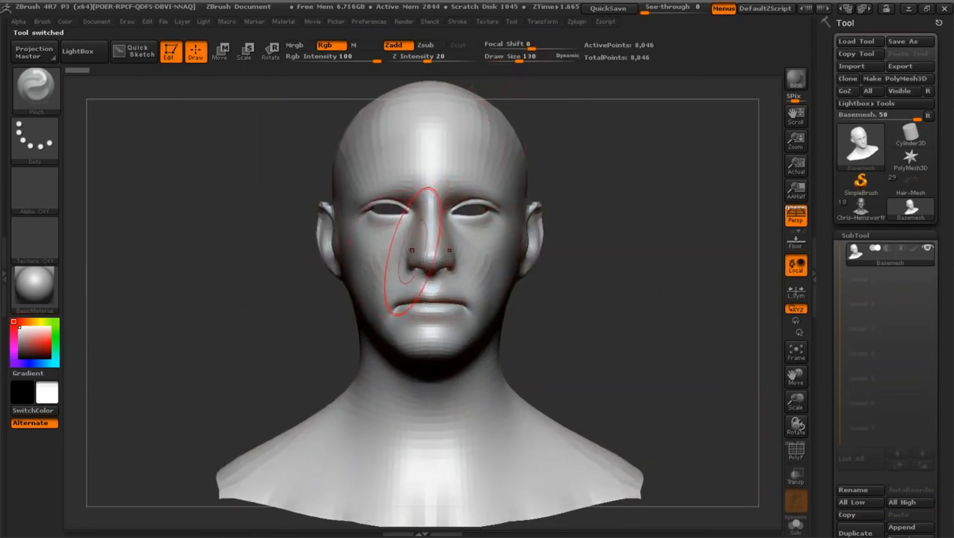
click(795, 451)
click(795, 452)
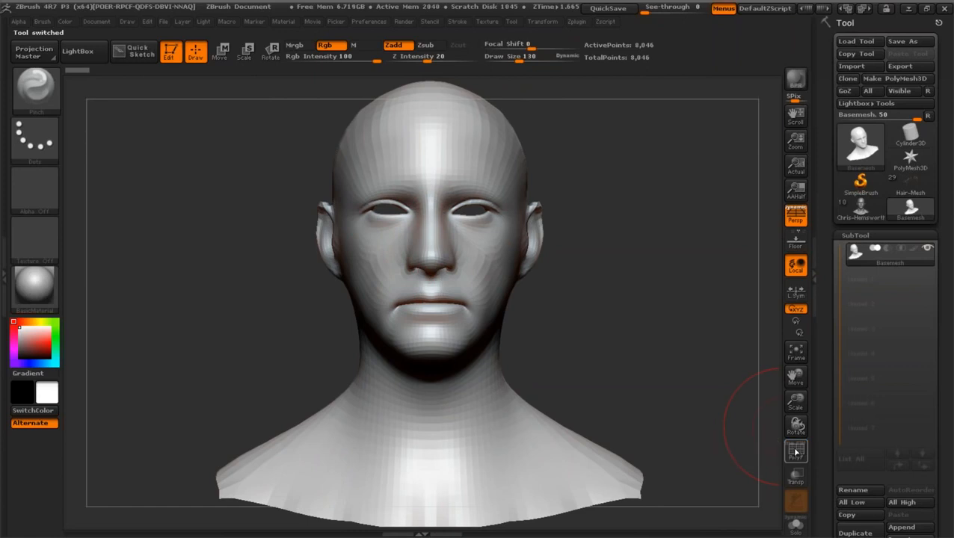
drag(795, 405, 795, 423)
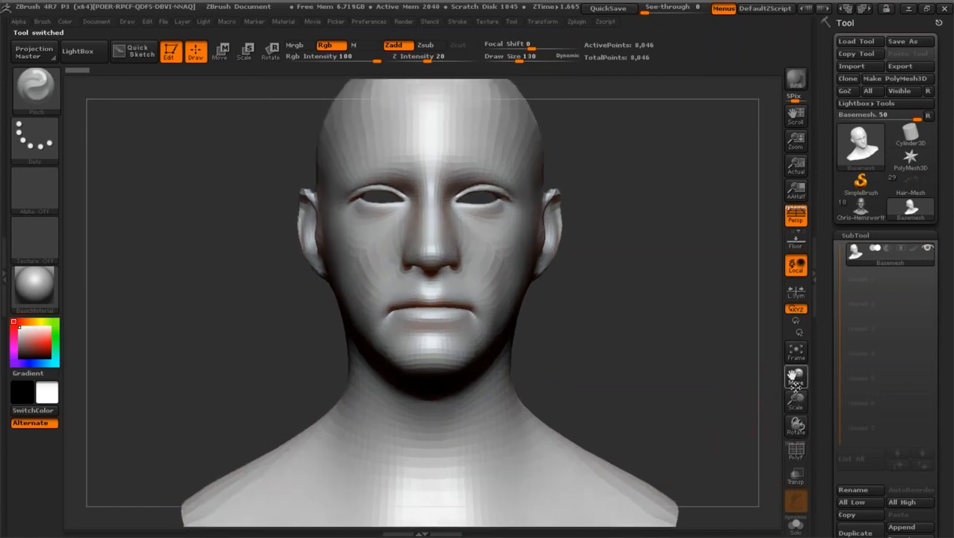
drag(796, 379, 796, 410)
drag(673, 292, 708, 213)
Step: Compare the low-resolution Chris-Hemsworth_5 head with the Basemesh, ending on the framed Basemesh with draw size 115
click(860, 213)
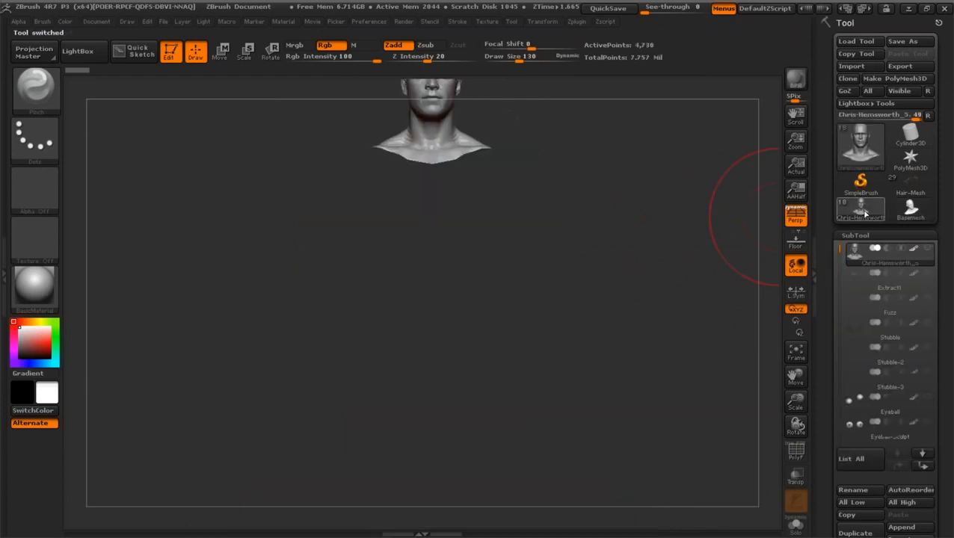
mouse_move(795, 378)
mouse_down()
mouse_move(797, 441)
mouse_move(806, 366)
mouse_up()
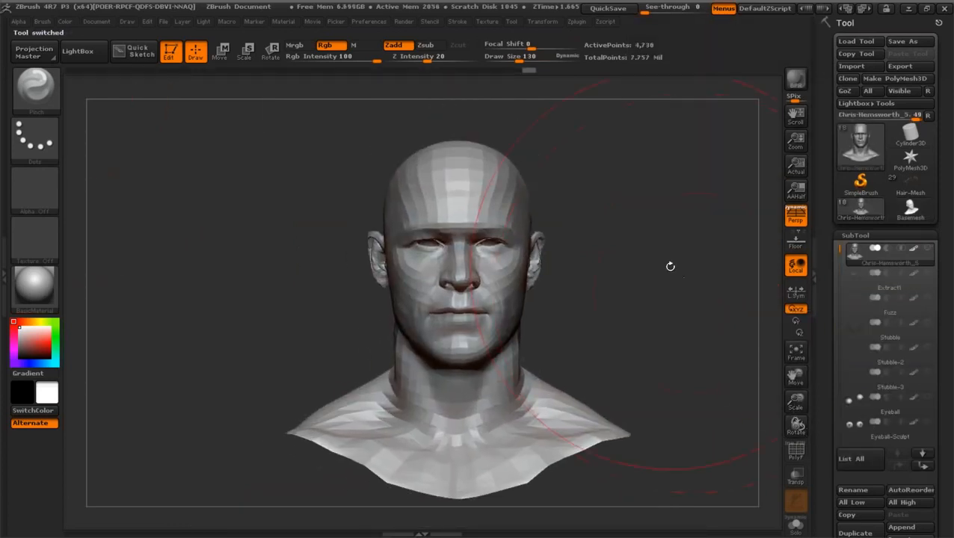
drag(514, 56, 506, 56)
click(910, 210)
mouse_move(795, 402)
mouse_down()
mouse_move(794, 349)
mouse_move(701, 328)
mouse_move(687, 290)
mouse_move(669, 280)
mouse_move(653, 288)
mouse_up()
click(795, 351)
drag(506, 56, 516, 57)
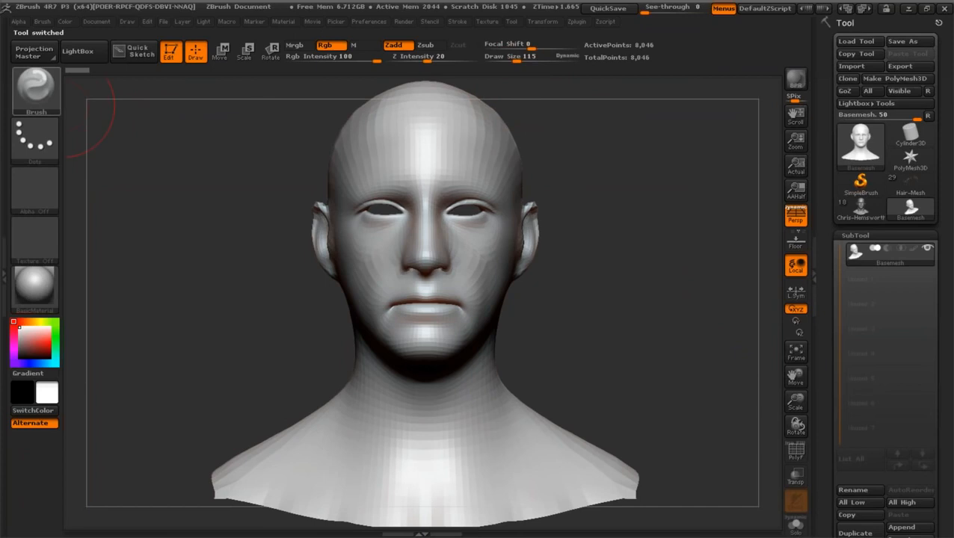
Step: Select the Move brush and enlarge its draw size to 151 with the whole bust framed from the front
click(46, 97)
click(251, 100)
mouse_move(786, 401)
mouse_down()
mouse_move(795, 386)
mouse_move(858, 441)
mouse_up()
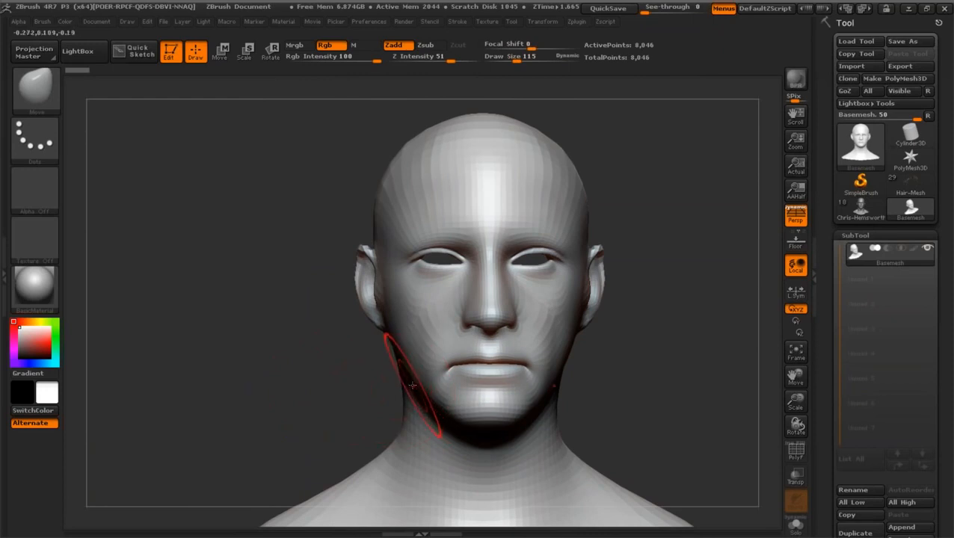
drag(795, 400, 725, 336)
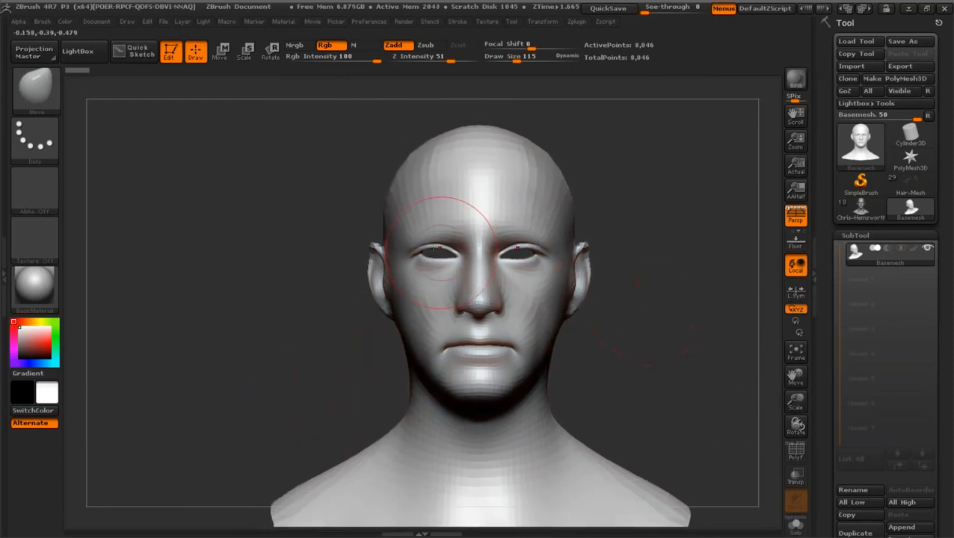
drag(515, 60, 519, 61)
drag(795, 402, 799, 377)
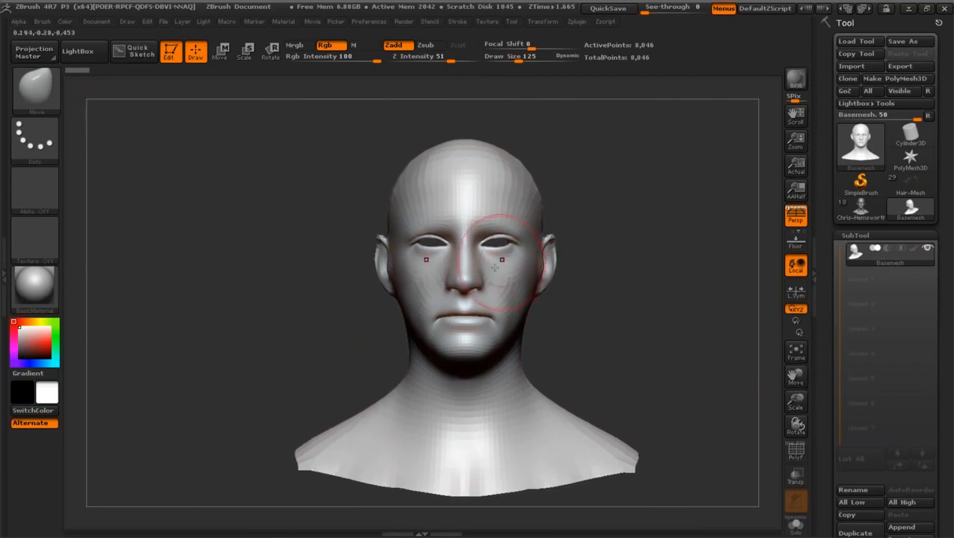
drag(513, 61, 521, 61)
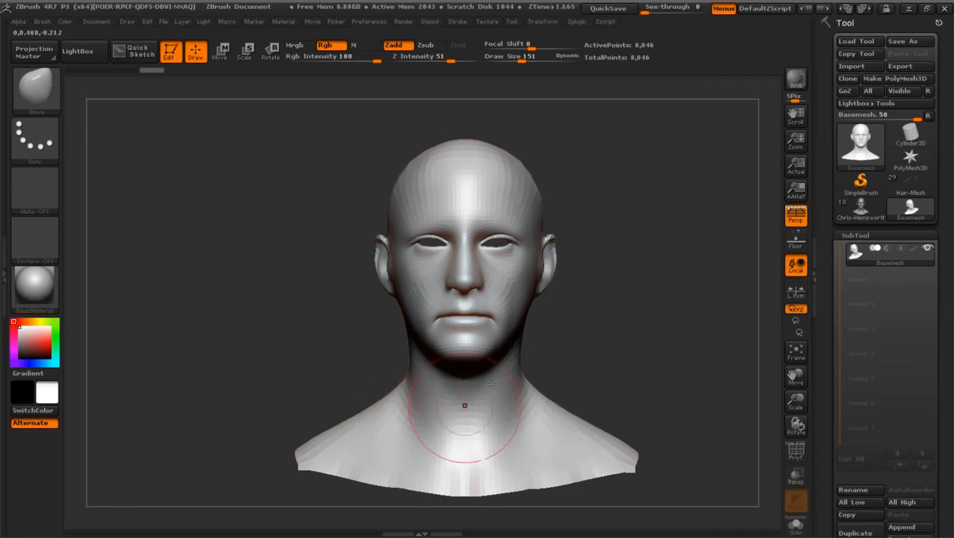
Step: Reshape the Basemesh's jaw, chin and nose area with the Move brush, and adjust the inner eye area at draw size 88
key(shift)
drag(794, 402, 793, 378)
drag(308, 298, 329, 296)
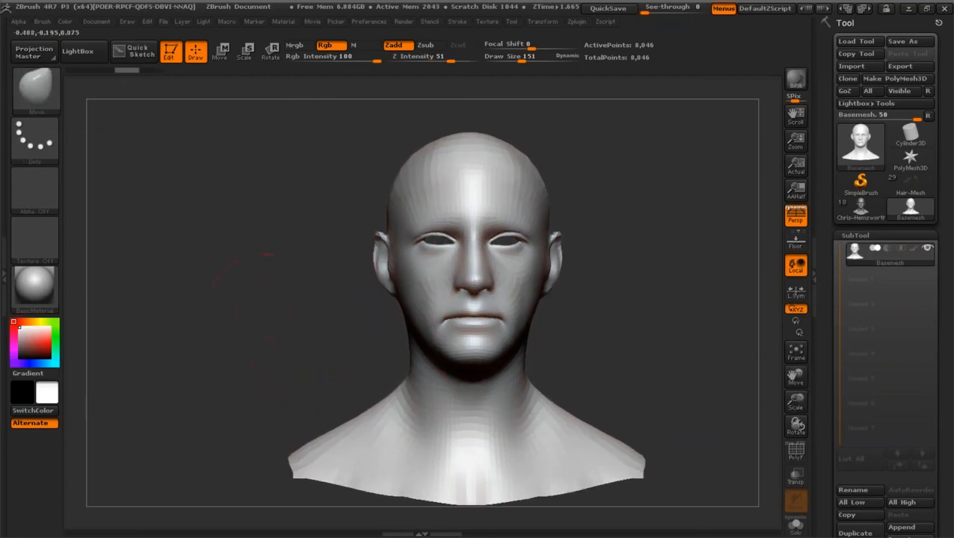
drag(264, 301, 246, 301)
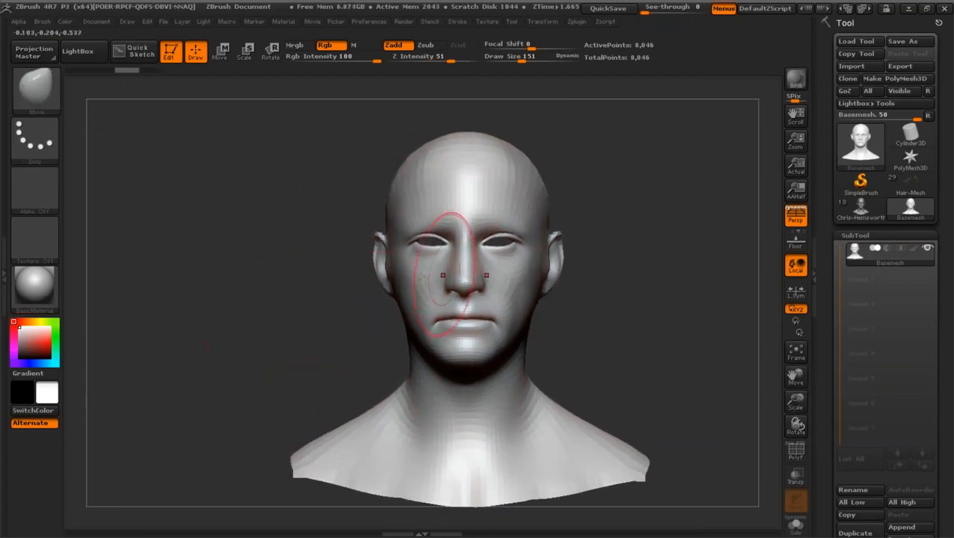
drag(387, 319, 405, 377)
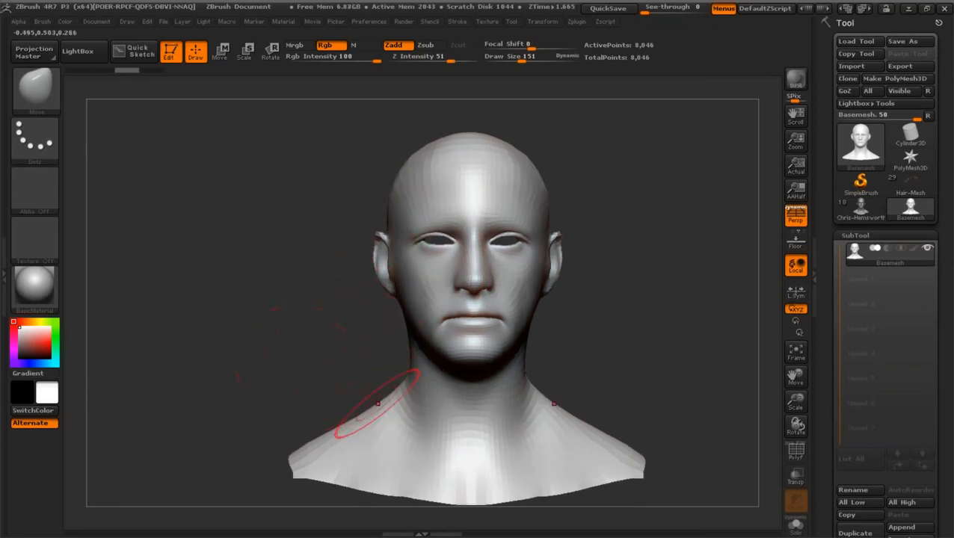
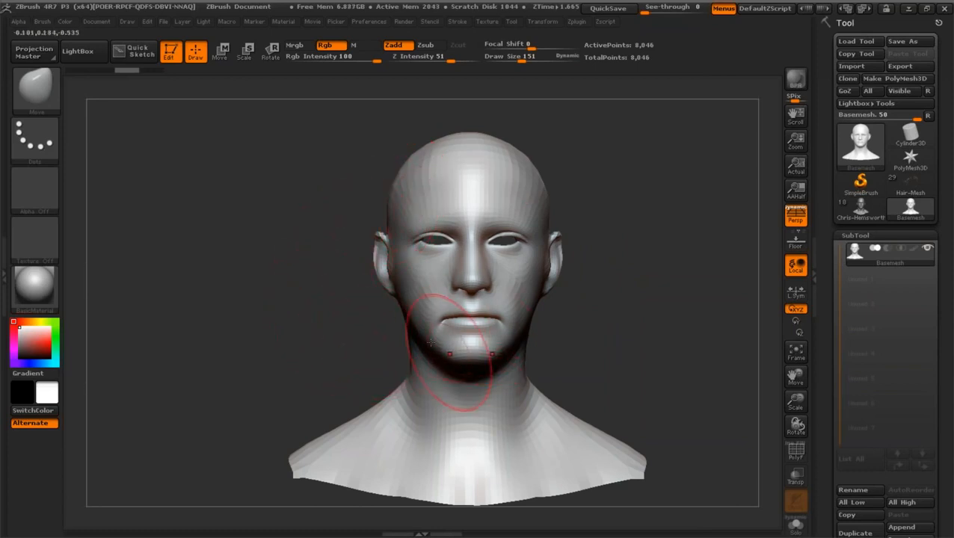
drag(459, 363, 461, 367)
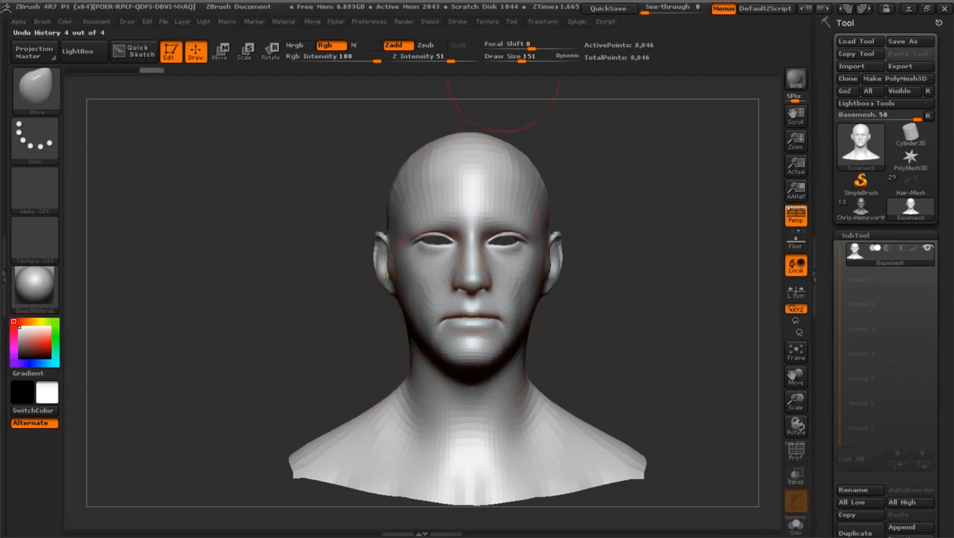
click(521, 58)
drag(404, 325, 408, 325)
drag(453, 276, 466, 265)
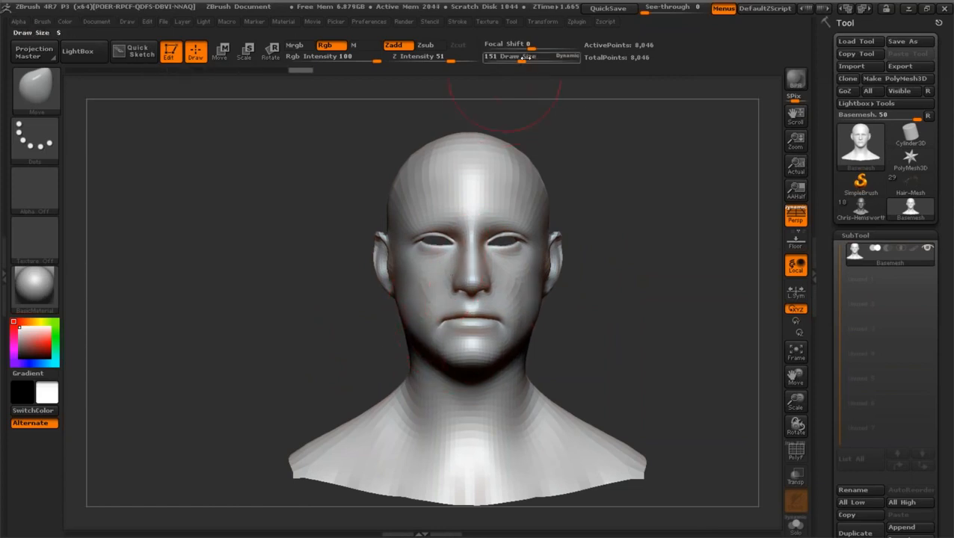
drag(526, 57, 508, 56)
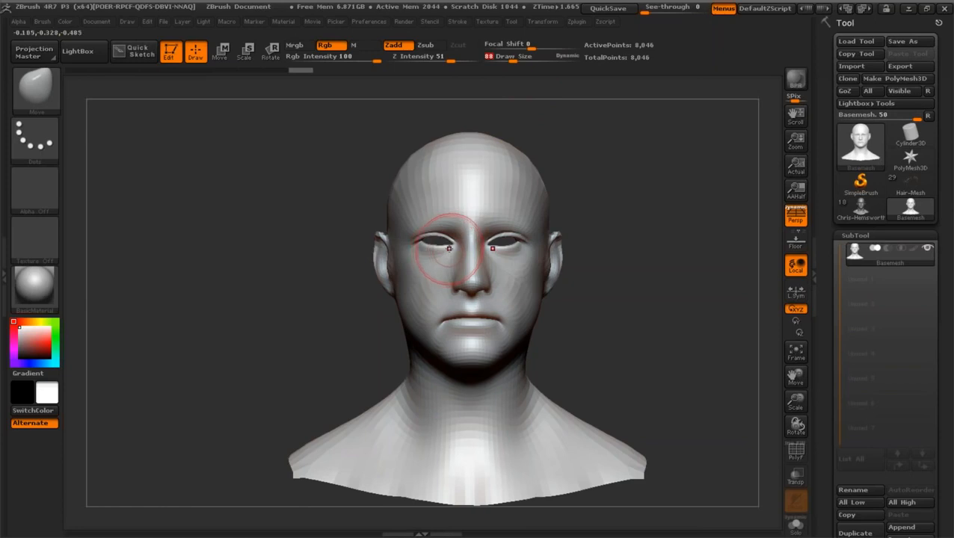
drag(447, 252, 443, 248)
Step: Adjust the lower face in profile with a larger Move brush and refine the nose bridge at draw size 145
drag(795, 405, 787, 385)
drag(512, 58, 528, 58)
drag(301, 189, 444, 213)
drag(795, 377, 904, 363)
drag(514, 359, 505, 348)
drag(529, 57, 520, 56)
drag(795, 401, 790, 351)
drag(553, 246, 550, 244)
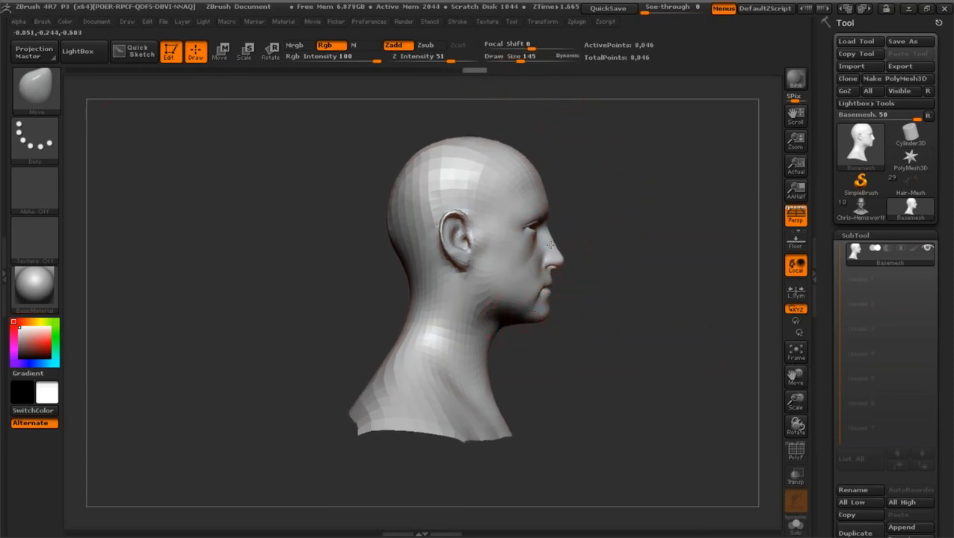
Step: Shift the ear in profile with the Move brush at draw size 198 and refine the jaw's underside at draw size 151
drag(520, 56, 526, 58)
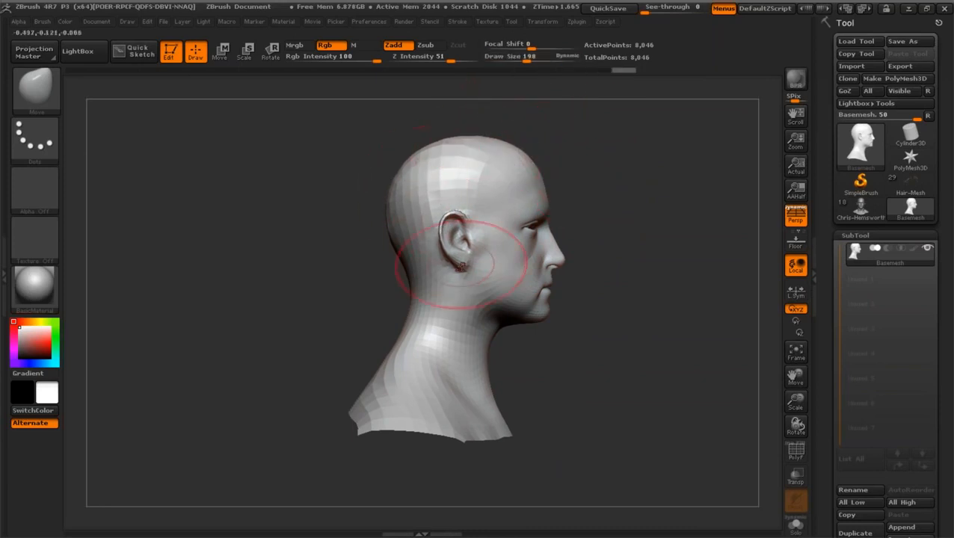
drag(526, 58, 521, 58)
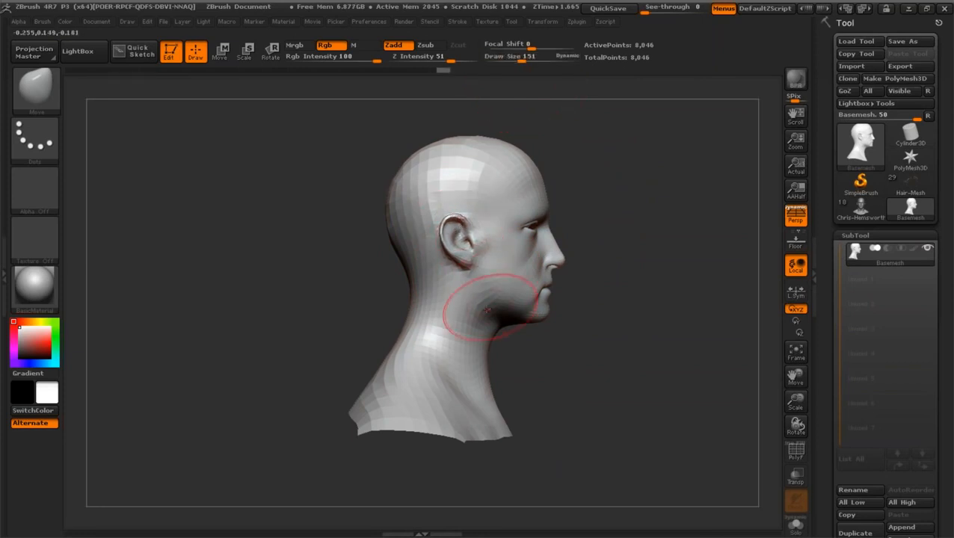
drag(649, 334, 570, 332)
drag(359, 320, 525, 320)
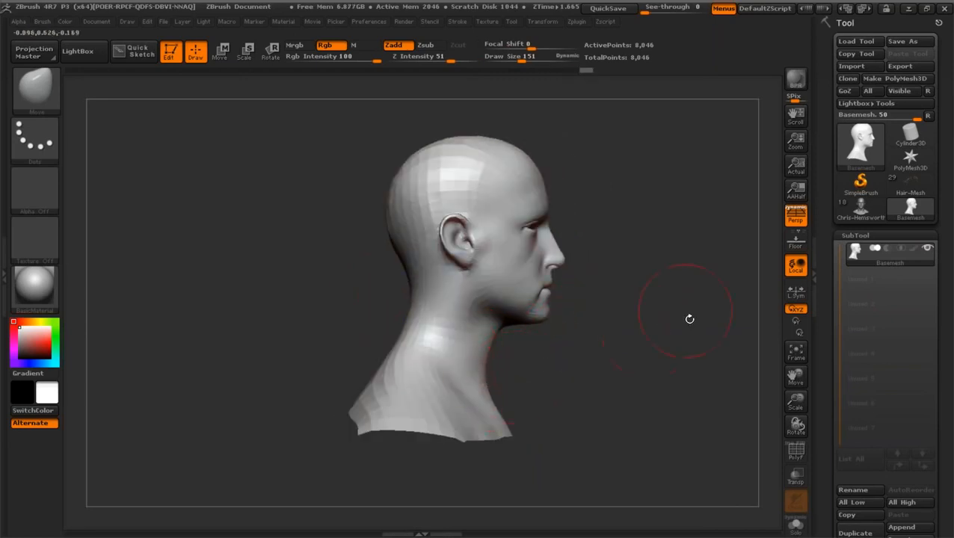
Step: Subdivide the Basemesh once
key(ctrl+d)
drag(603, 292, 563, 274)
shift+drag(404, 288, 368, 283)
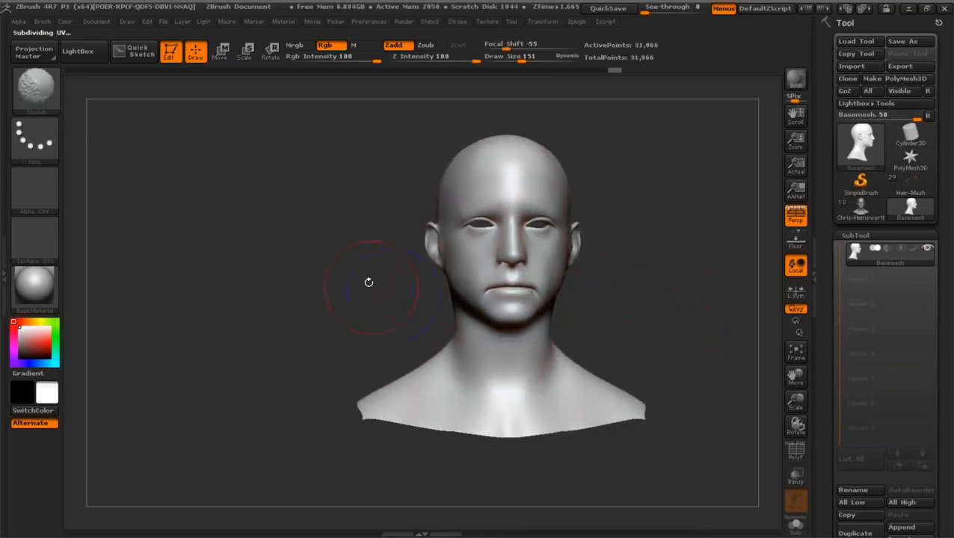
Step: Build up the jawline below the ear with the Standard brush at draw size 52, and undo the last stroke
drag(704, 358, 741, 370)
mouse_move(791, 398)
mouse_down()
mouse_move(796, 383)
mouse_move(796, 401)
mouse_up()
click(50, 97)
click(349, 266)
drag(522, 58, 507, 60)
drag(305, 320, 365, 323)
drag(523, 358, 446, 287)
mouse_move(451, 326)
mouse_down()
mouse_move(465, 233)
mouse_move(451, 342)
mouse_move(489, 339)
mouse_up()
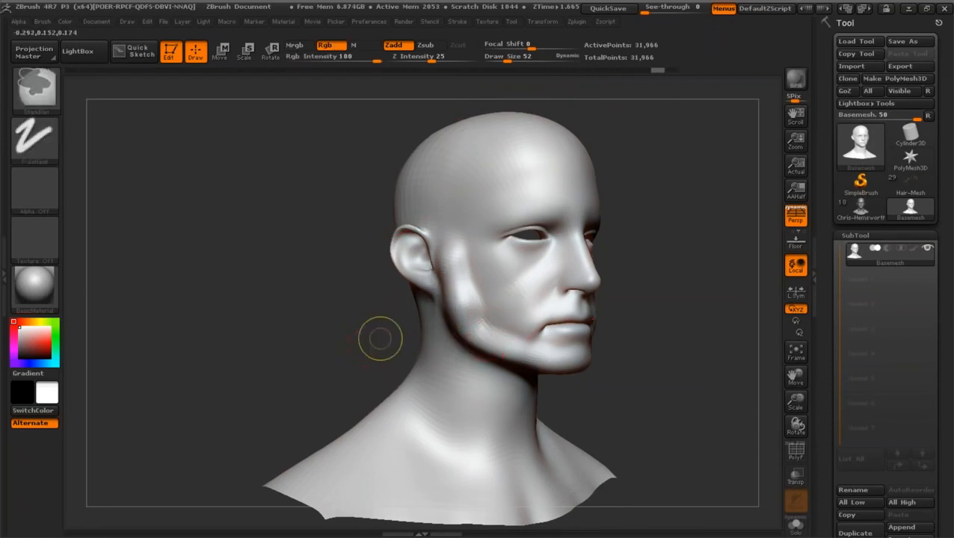
key(ctrl+z)
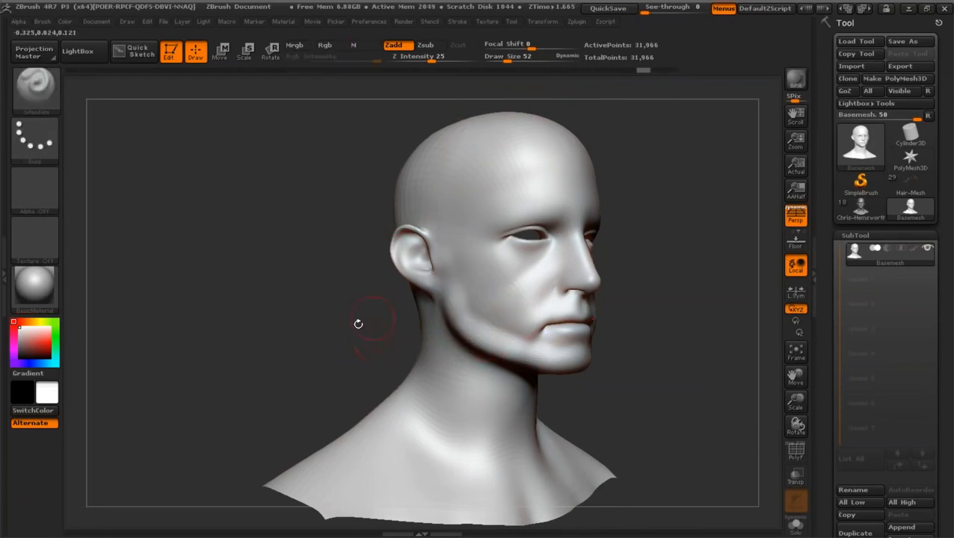
Step: Smooth the jawline, add volume from in front of the ear down to the jaw, and smooth it in
drag(358, 323, 371, 320)
shift+drag(456, 314, 496, 329)
mouse_move(454, 266)
mouse_down()
mouse_move(476, 320)
mouse_move(502, 339)
mouse_up()
shift+drag(469, 306, 473, 280)
drag(340, 321, 310, 334)
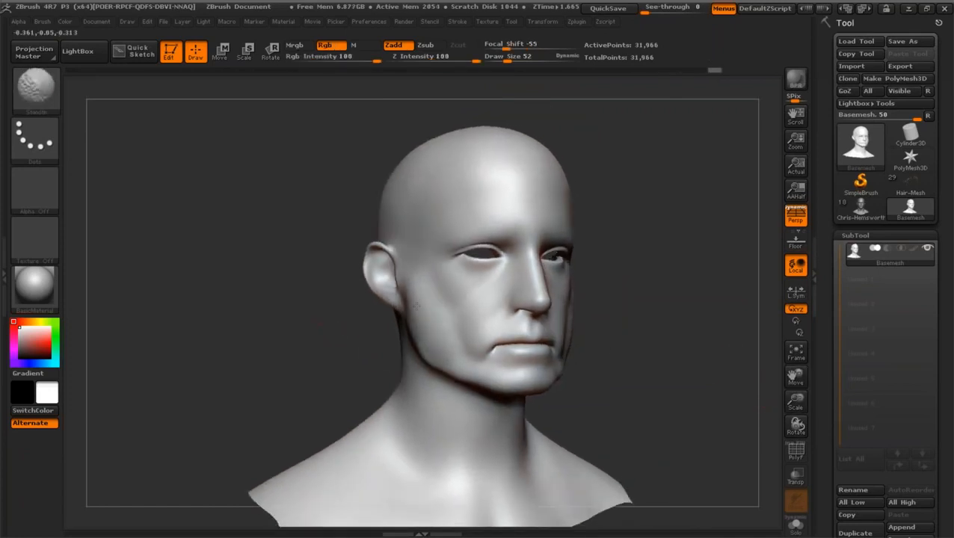
Step: Check the WIP image folder, return to ZBrush, and view the sculpted Basemesh from the front
key(shift)
key(alt+Tab)
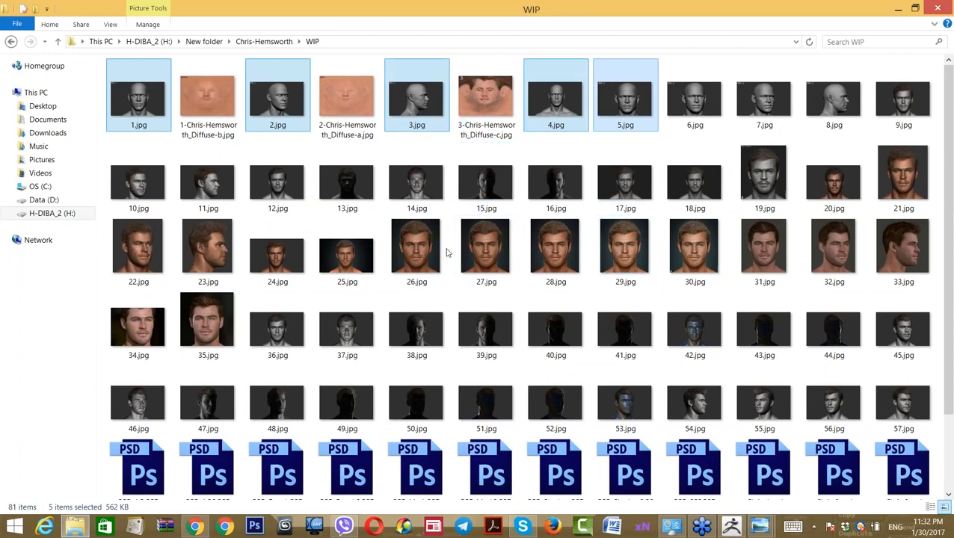
click(273, 334)
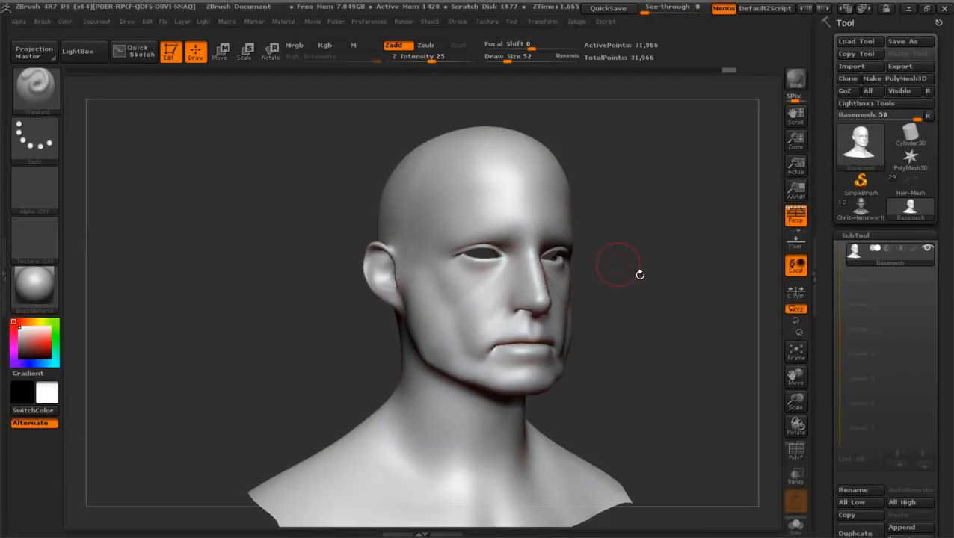
drag(638, 273, 617, 298)
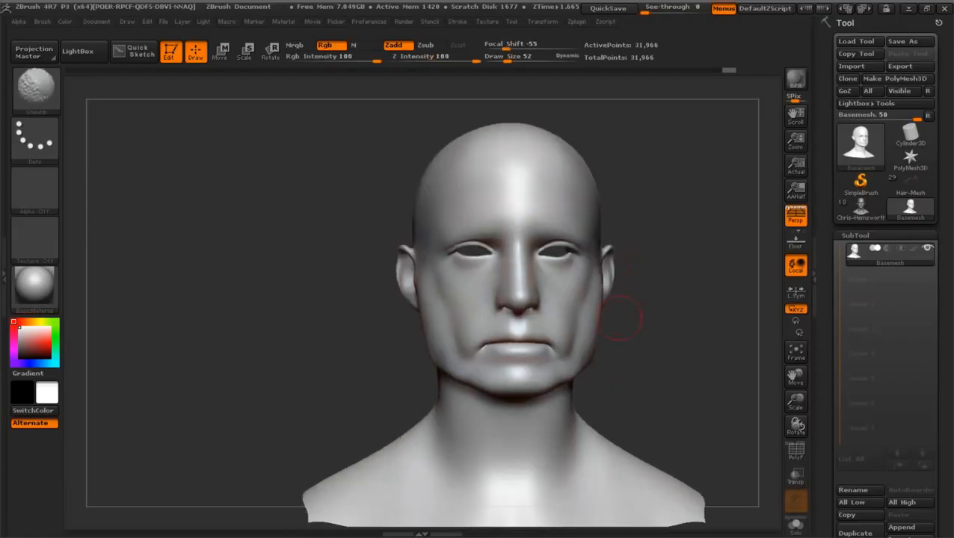
Step: Smooth the lower cheek and jawline of the Basemesh with the Smooth brush at draw size 52
mouse_move(372, 344)
mouse_down()
mouse_move(464, 354)
mouse_move(444, 356)
mouse_up()
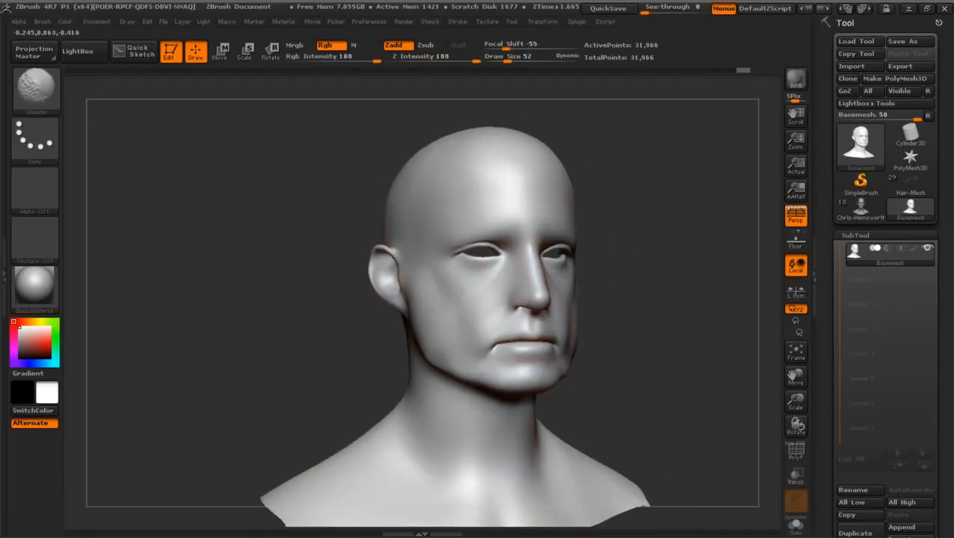
drag(390, 341, 441, 361)
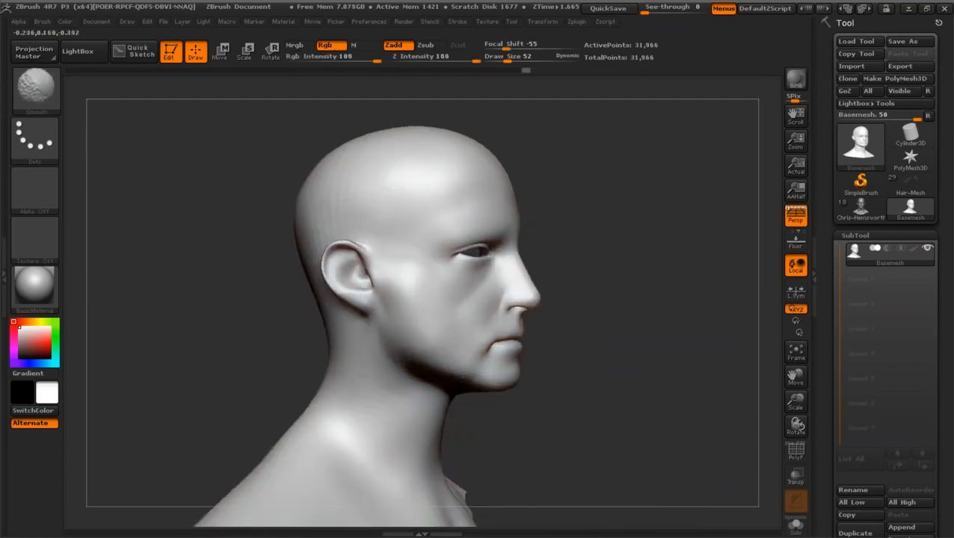
drag(795, 402, 793, 423)
shift+drag(628, 349, 652, 348)
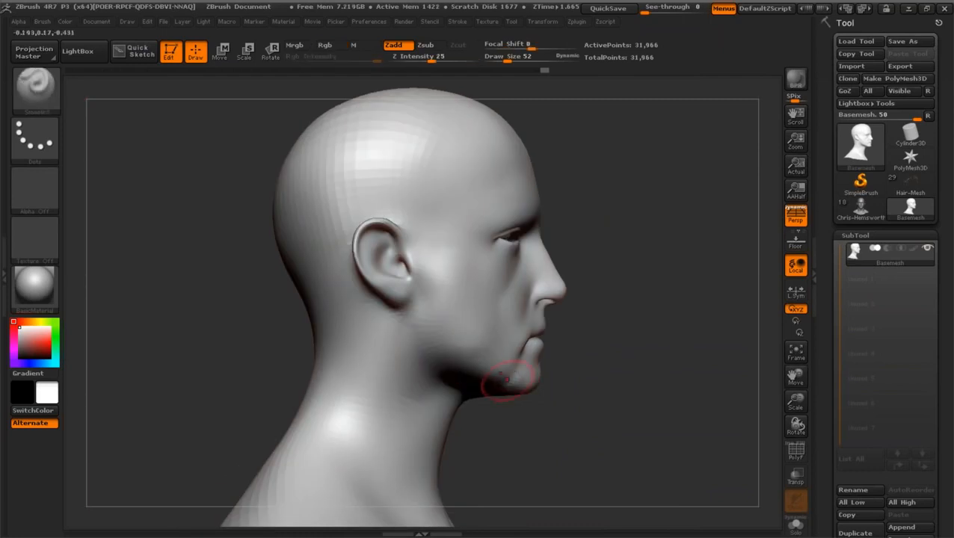
Step: Build up the cheekbones with the Standard brush at draw size 93, and smooth the transition into the cheeks
drag(665, 317, 523, 317)
drag(505, 57, 514, 57)
mouse_move(479, 302)
mouse_down()
mouse_move(467, 271)
mouse_move(483, 283)
mouse_move(471, 265)
mouse_up()
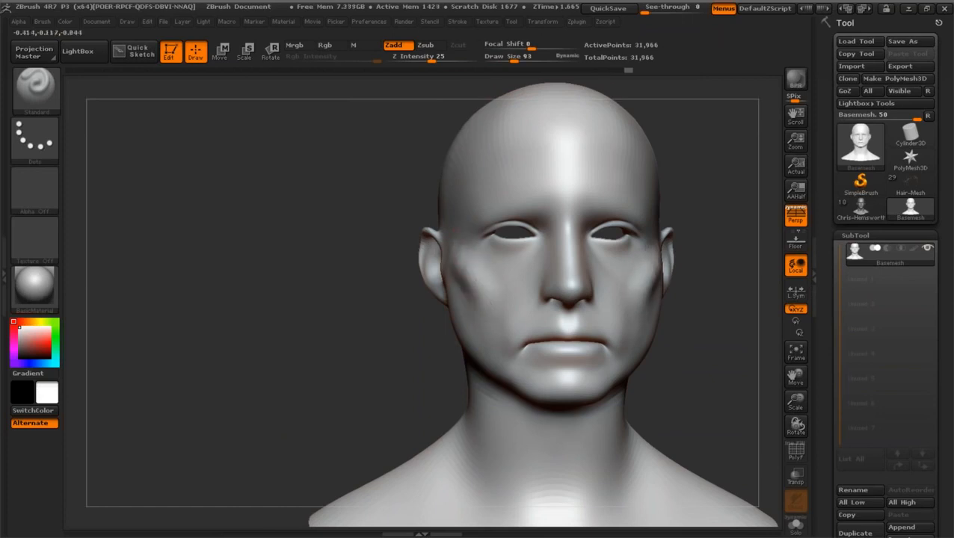
drag(359, 314, 419, 314)
mouse_move(447, 284)
mouse_down()
mouse_move(503, 314)
mouse_move(461, 261)
mouse_move(521, 277)
mouse_move(496, 298)
mouse_move(474, 282)
mouse_move(437, 348)
mouse_up()
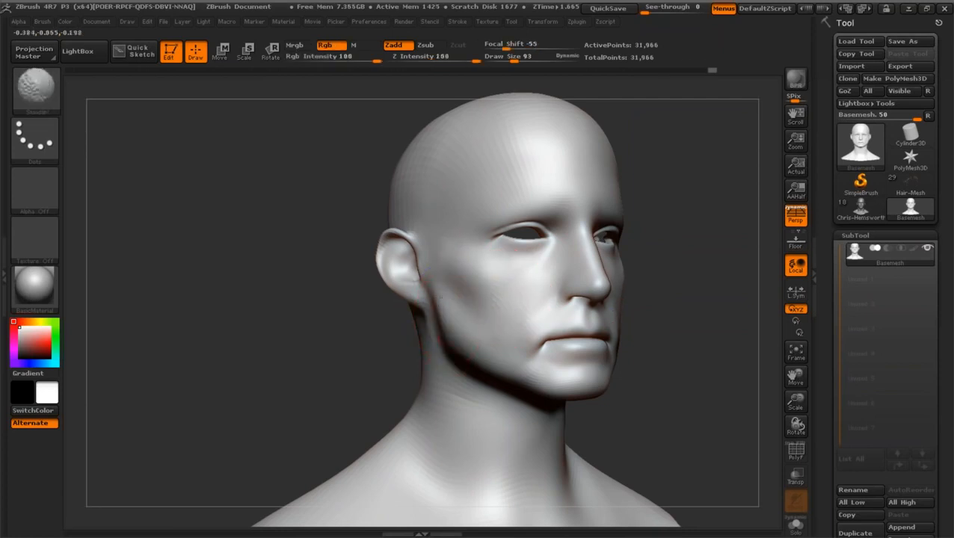
drag(284, 337, 359, 338)
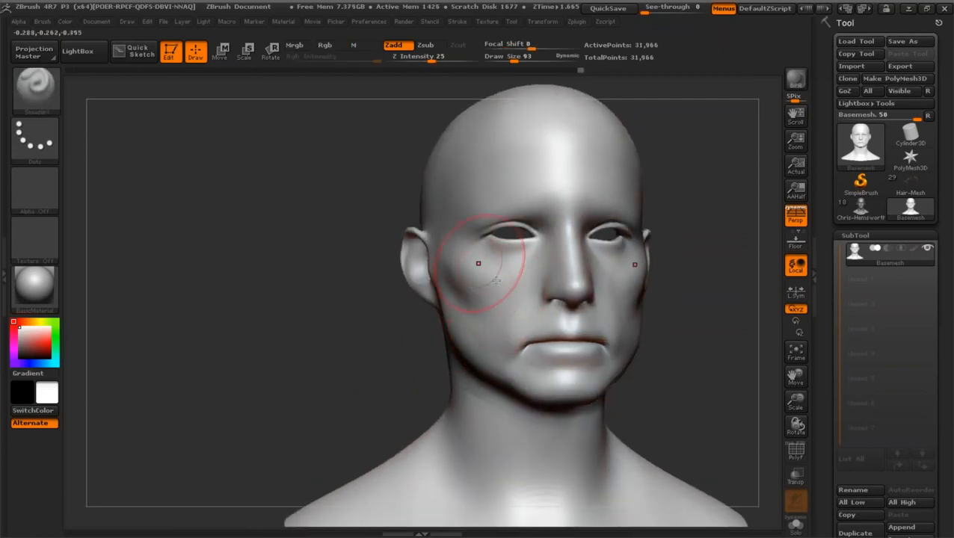
drag(462, 267, 526, 315)
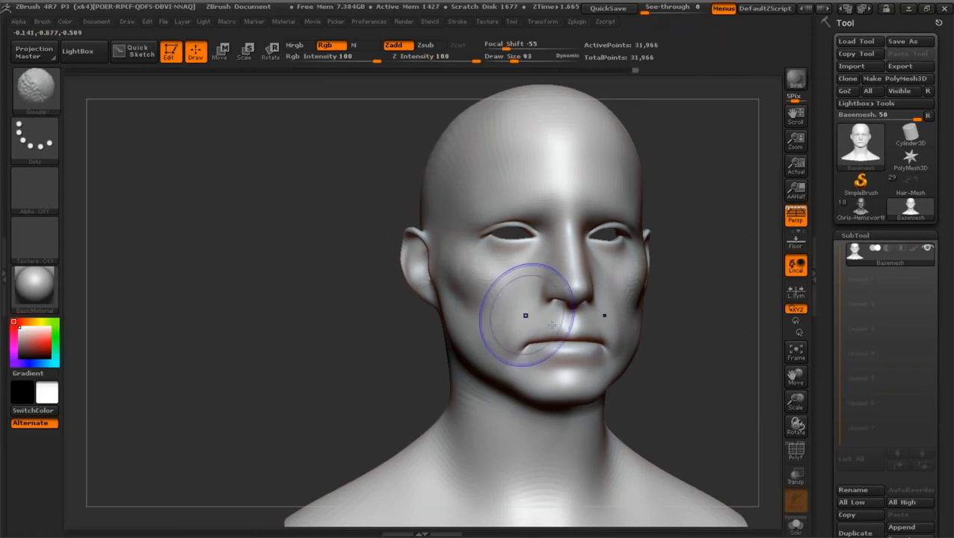
Step: Refine the cheeks and the area beside the nose with the Standard brush at draw size 49
drag(700, 360, 676, 361)
mouse_move(795, 376)
mouse_down()
mouse_move(747, 385)
mouse_move(691, 362)
mouse_up()
drag(447, 357, 426, 302)
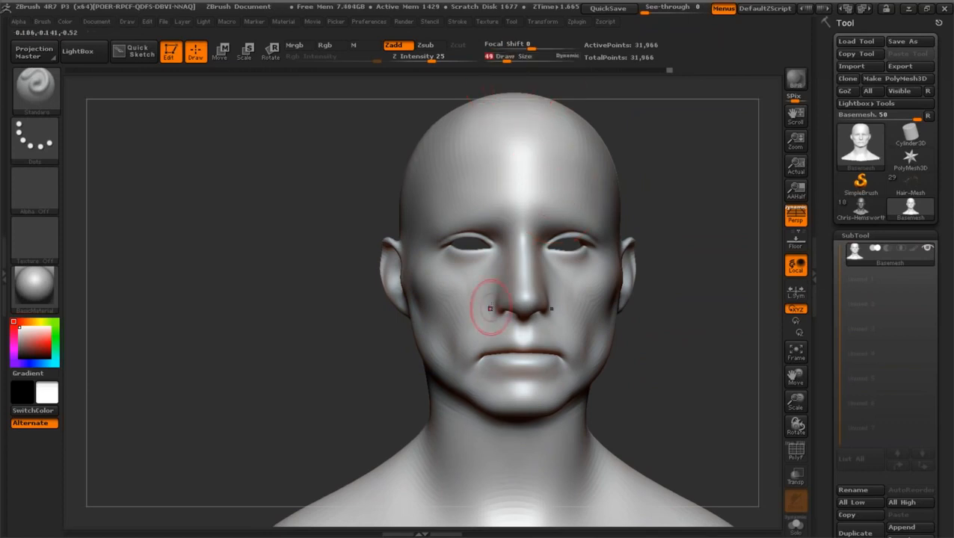
mouse_move(494, 295)
mouse_down()
mouse_move(498, 308)
mouse_move(512, 253)
mouse_move(505, 293)
mouse_up()
drag(794, 397, 795, 377)
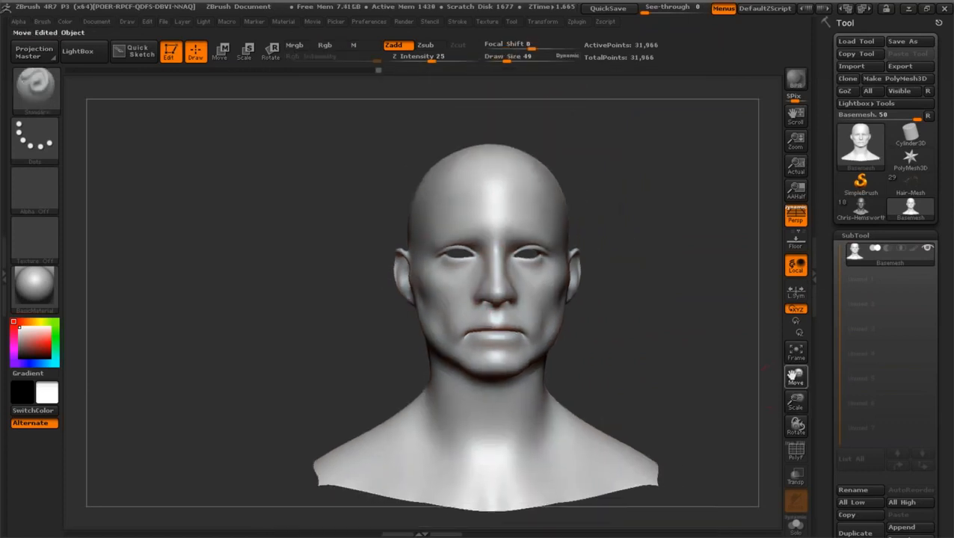
Step: Reshape the chin, jaw and cheek outline from the front with the Move brush at draw size 93
key(b)
key(m)
key(v)
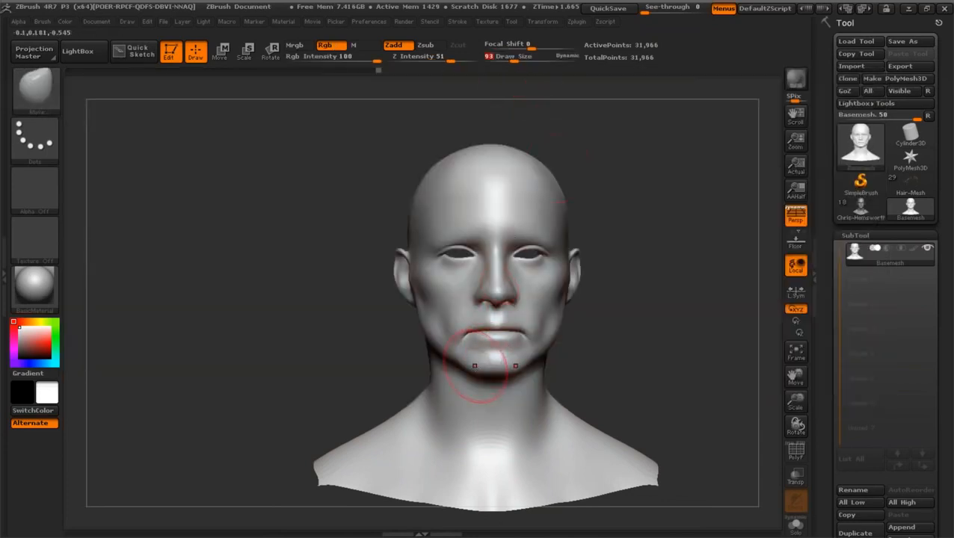
drag(478, 374, 439, 346)
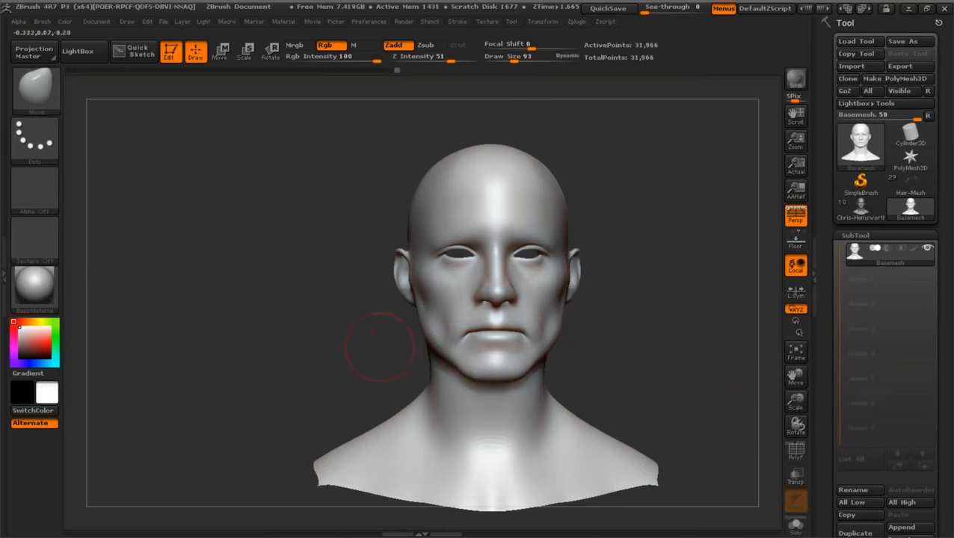
drag(427, 305, 440, 316)
Step: Adjust the head's side profile with the Move brush at draw size 173
shift+right_drag(442, 357, 473, 357)
click(513, 59)
drag(513, 59, 522, 58)
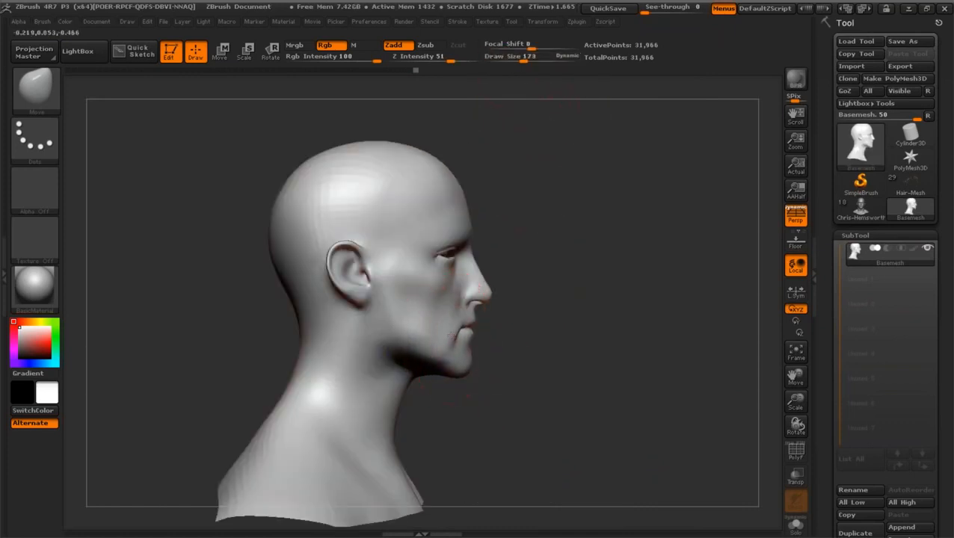
drag(791, 376, 798, 375)
Step: Reshape the nose tip in profile with the Move brush, reducing the draw size to 73 and 46
drag(512, 57, 511, 57)
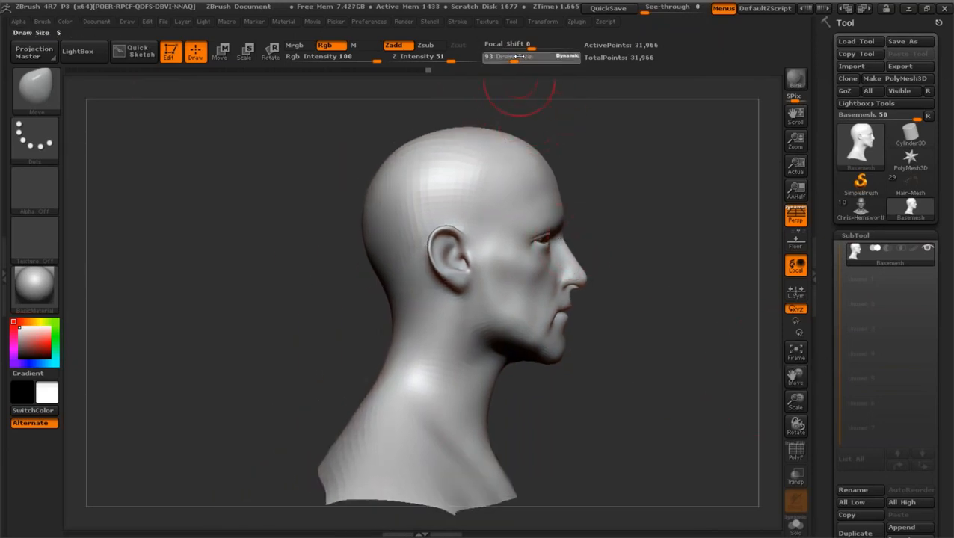
drag(508, 56, 511, 56)
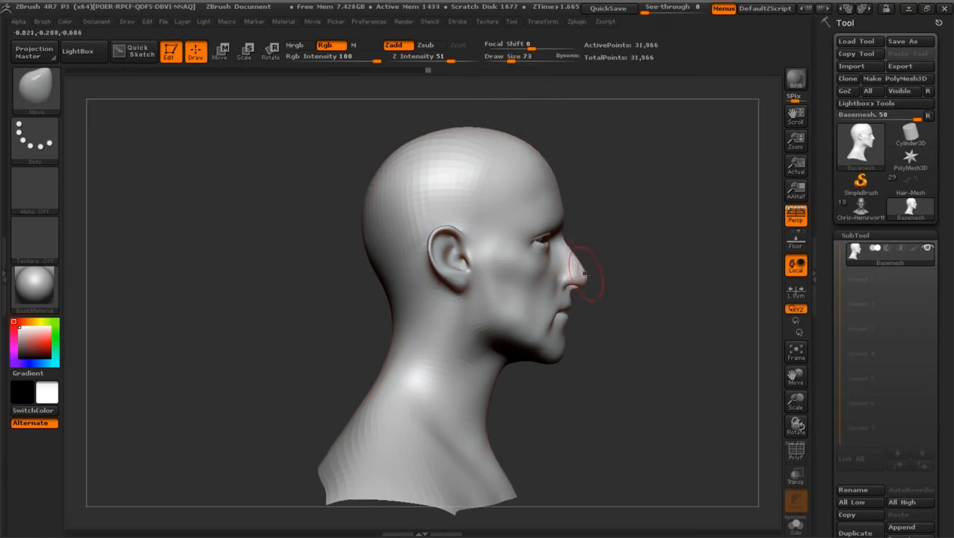
drag(511, 56, 507, 56)
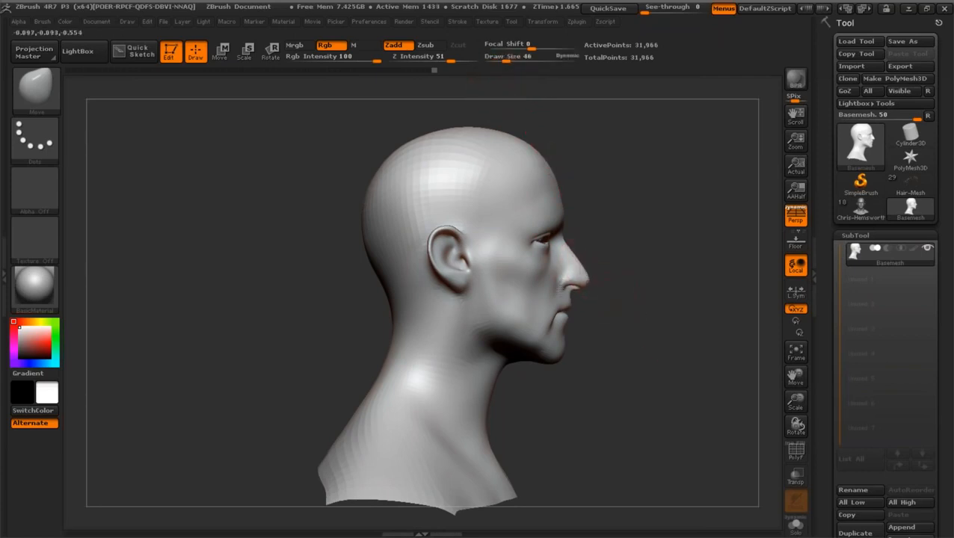
drag(793, 400, 796, 408)
alt+drag(736, 323, 515, 153)
Step: Set the window's See-through to 66 and align the head from the front with the reference image behind it
click(576, 21)
mouse_move(551, 23)
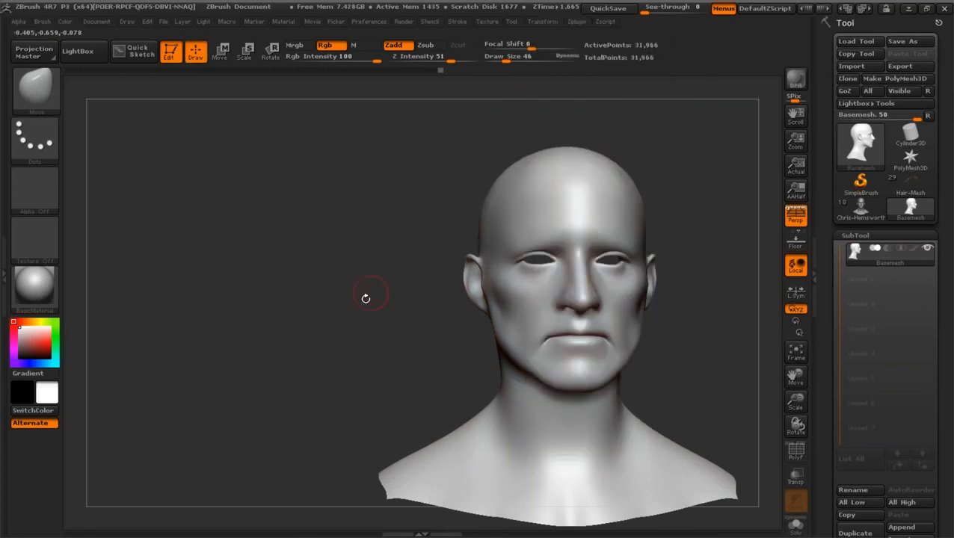
drag(796, 378, 723, 377)
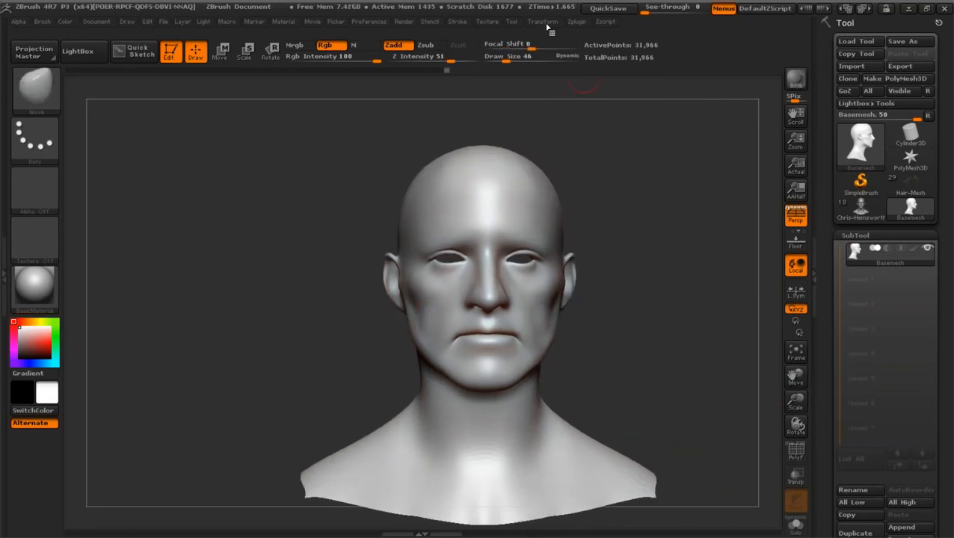
drag(305, 297, 374, 299)
drag(741, 315, 691, 314)
drag(646, 12, 682, 7)
drag(686, 324, 703, 326)
drag(795, 399, 794, 423)
drag(795, 380, 794, 375)
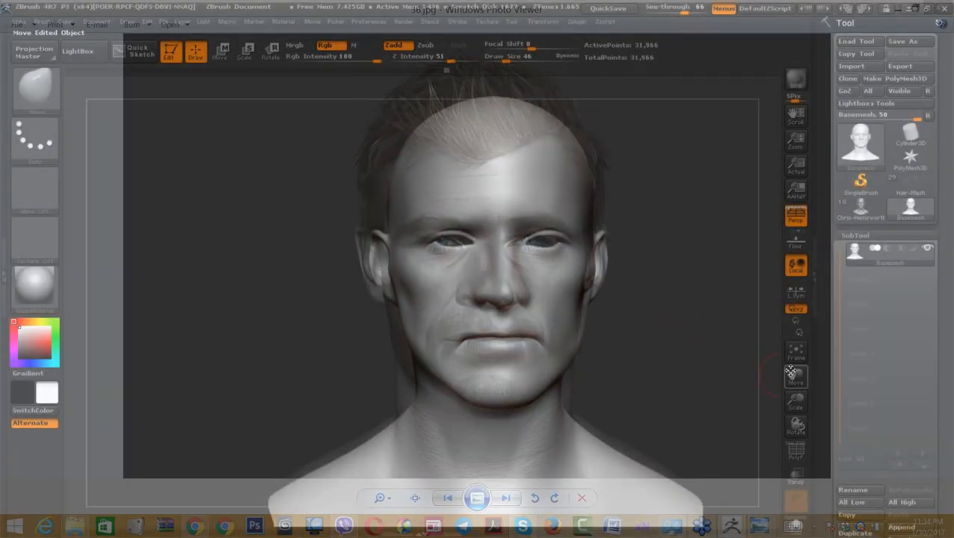
mouse_move(790, 371)
mouse_down()
mouse_move(763, 362)
mouse_move(795, 378)
mouse_move(784, 375)
mouse_up()
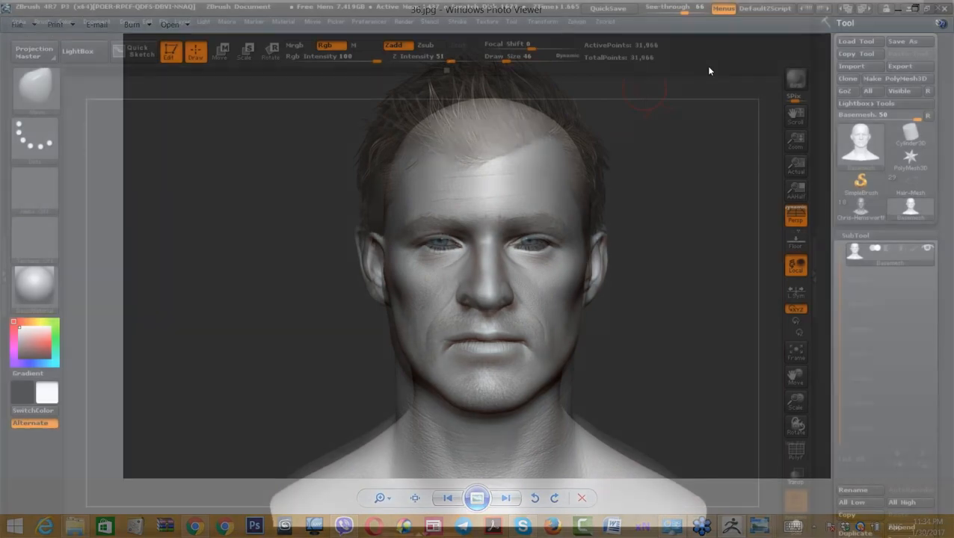
Step: Compare the head with the reference image, and set See-through back to 0
click(672, 9)
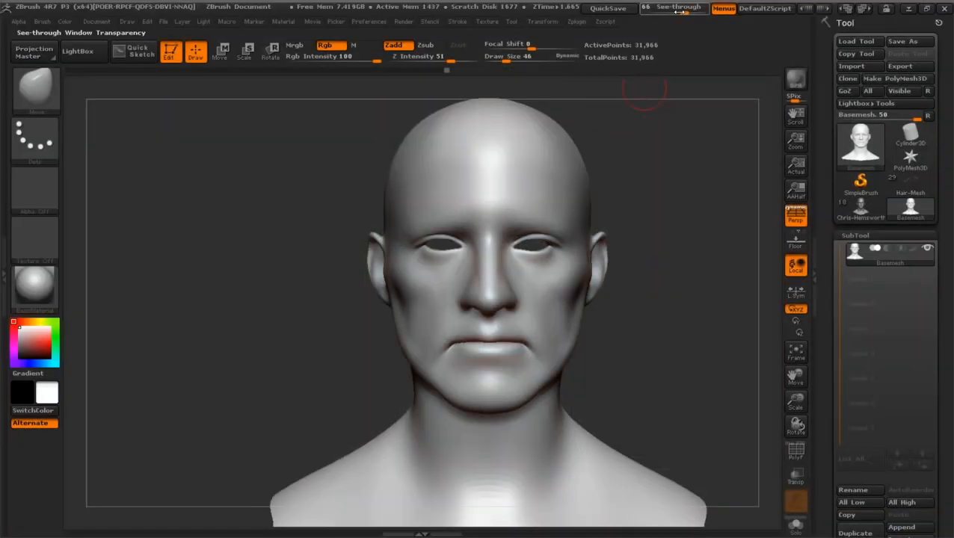
click(677, 9)
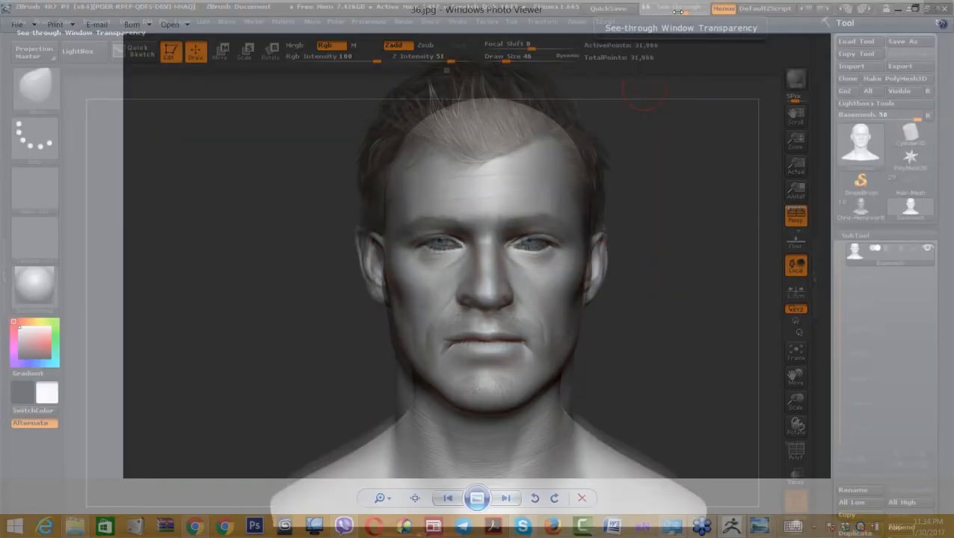
click(675, 9)
Step: Adjust the jawline and chin from the front and side with the Move brush at draw size 88
drag(790, 409, 789, 424)
drag(794, 377, 800, 391)
drag(506, 58, 513, 58)
key(shift)
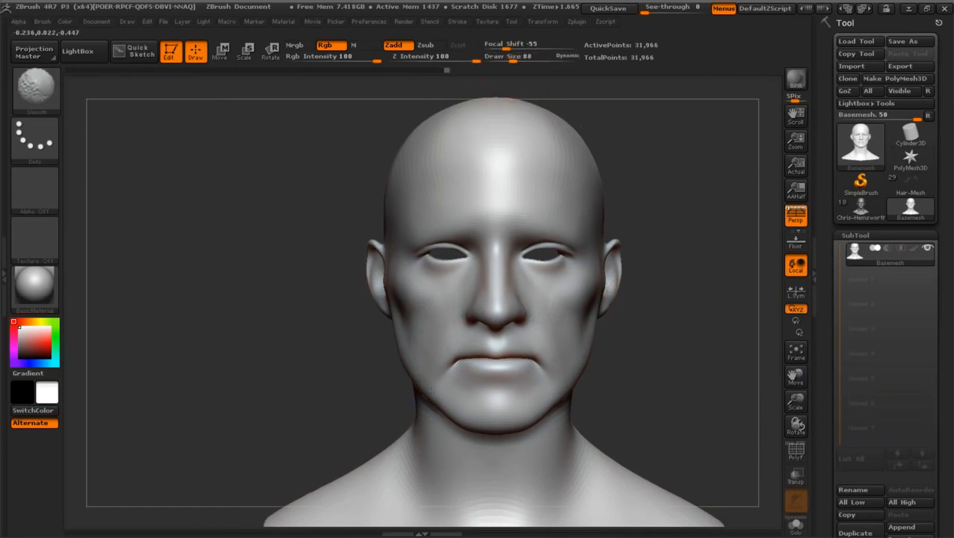
drag(329, 388, 359, 390)
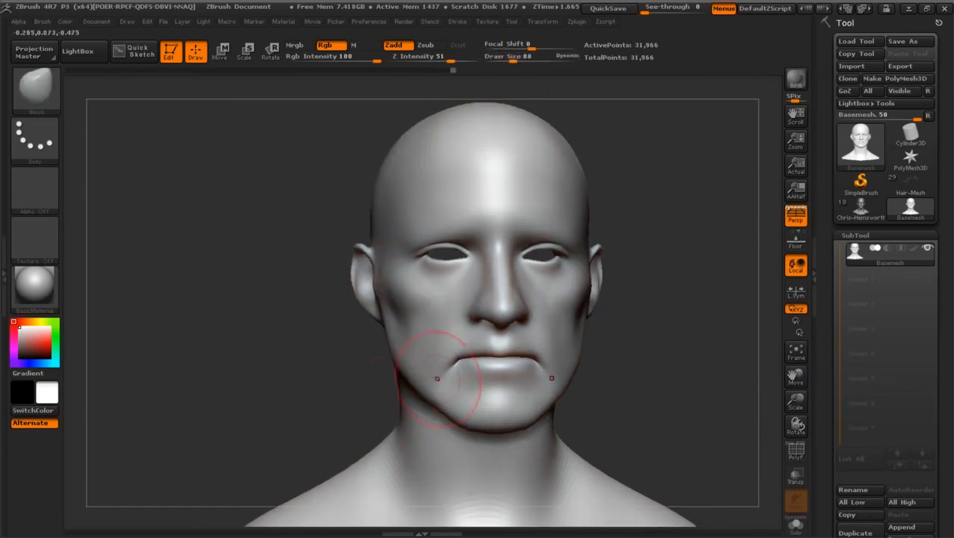
mouse_move(377, 358)
mouse_down()
mouse_move(445, 371)
mouse_move(403, 364)
mouse_up()
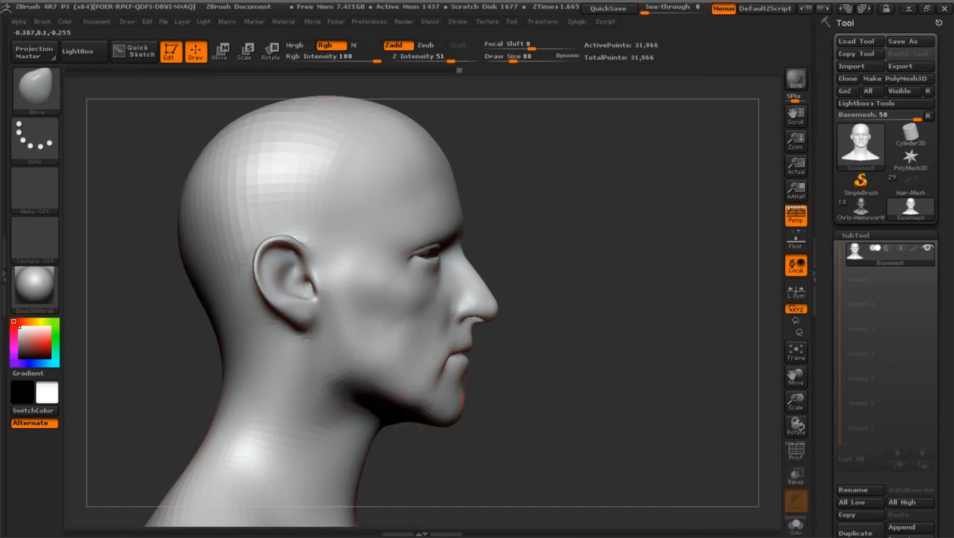
drag(790, 401, 790, 374)
drag(796, 377, 830, 302)
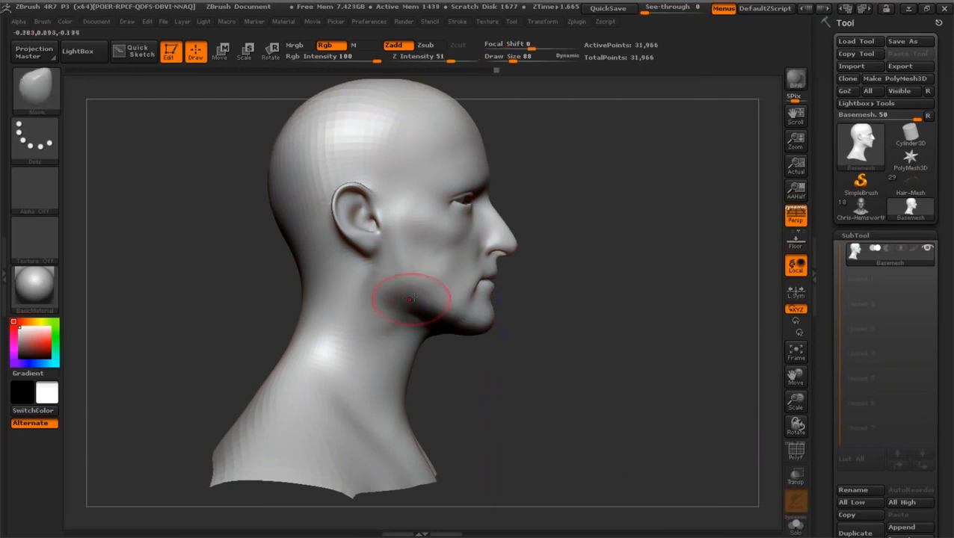
Step: Reshape the back of the skull and the neck contour using the Move brush at draw sizes 160 and 223
drag(529, 296, 354, 294)
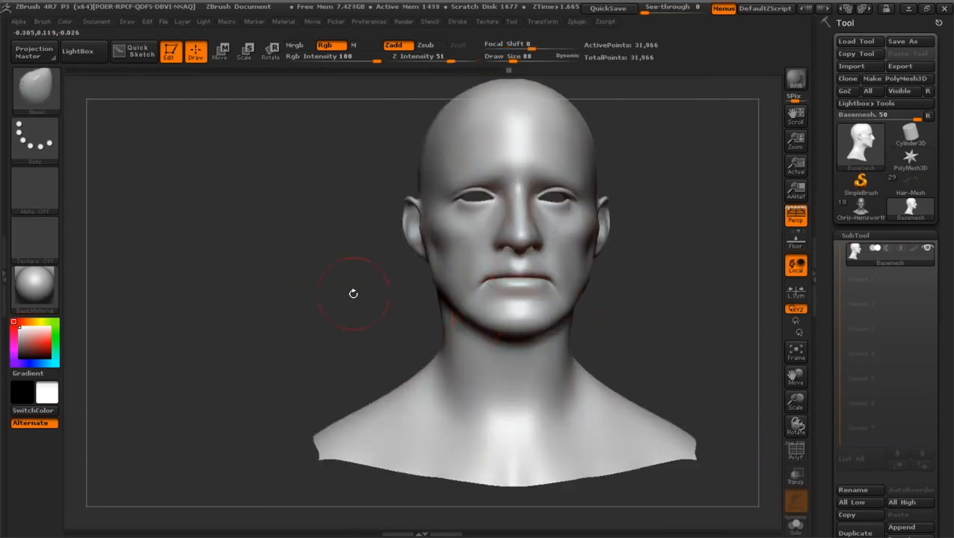
drag(793, 374, 768, 405)
drag(418, 426, 432, 463)
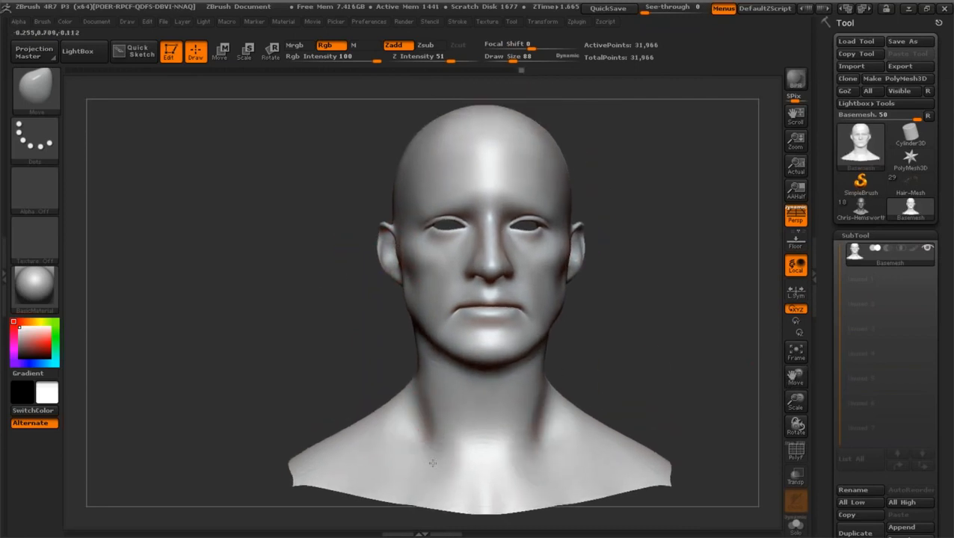
drag(325, 382, 722, 399)
drag(796, 400, 805, 329)
drag(513, 60, 523, 60)
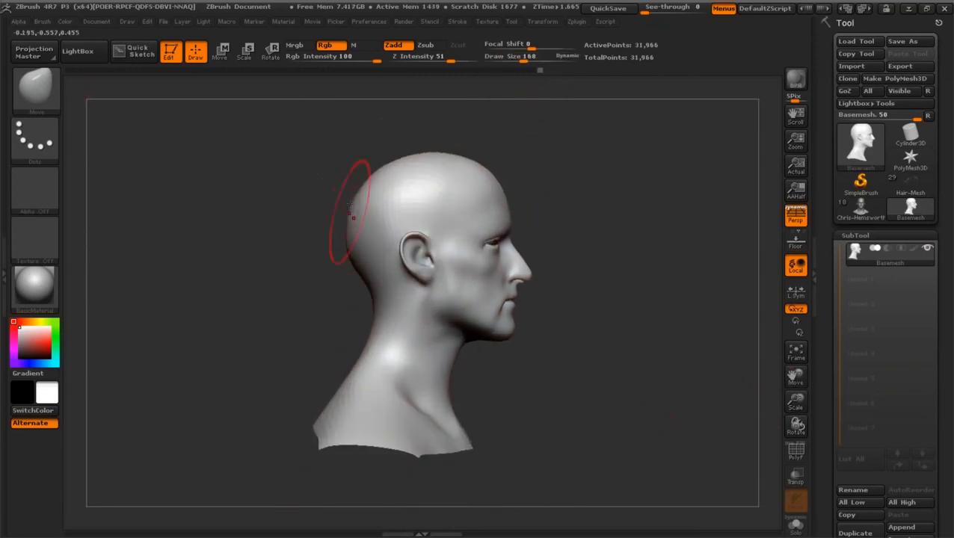
drag(523, 60, 530, 60)
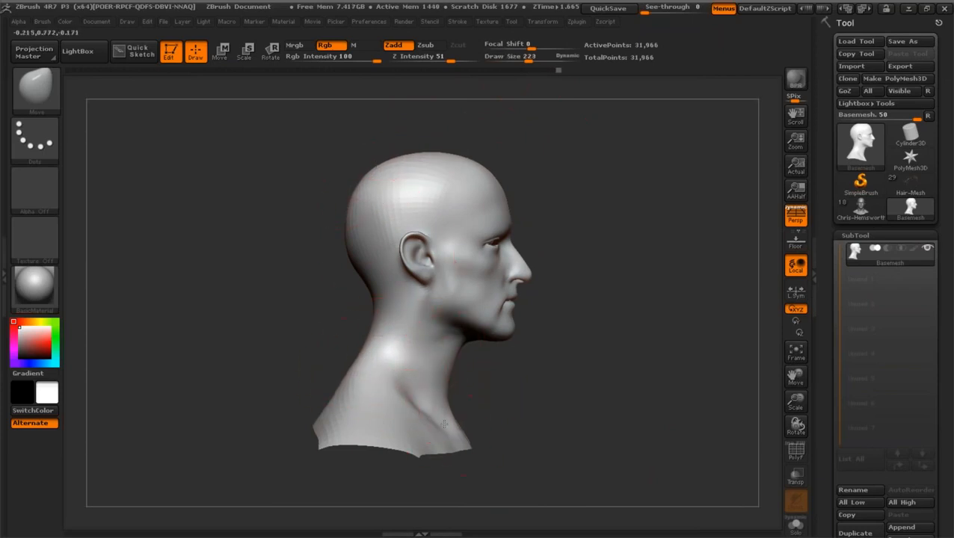
shift+drag(540, 413, 481, 407)
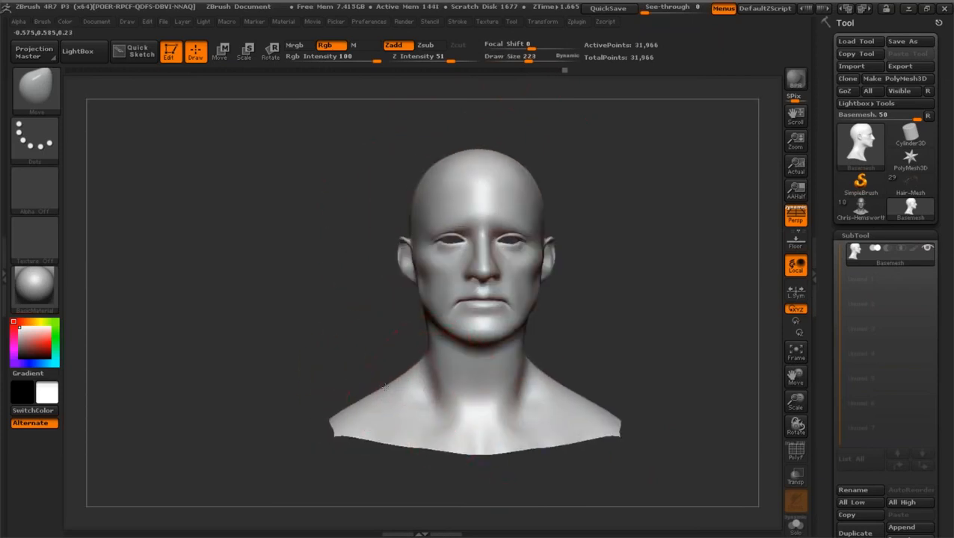
Step: Build up the muscles along the sides of the neck with the Standard brush at draw size 130
click(28, 101)
click(494, 85)
click(519, 60)
mouse_move(437, 383)
mouse_down()
mouse_move(437, 366)
mouse_move(443, 392)
mouse_move(456, 374)
mouse_move(463, 396)
mouse_up()
mouse_move(370, 345)
mouse_down()
mouse_move(434, 366)
mouse_move(439, 384)
mouse_move(486, 384)
mouse_up()
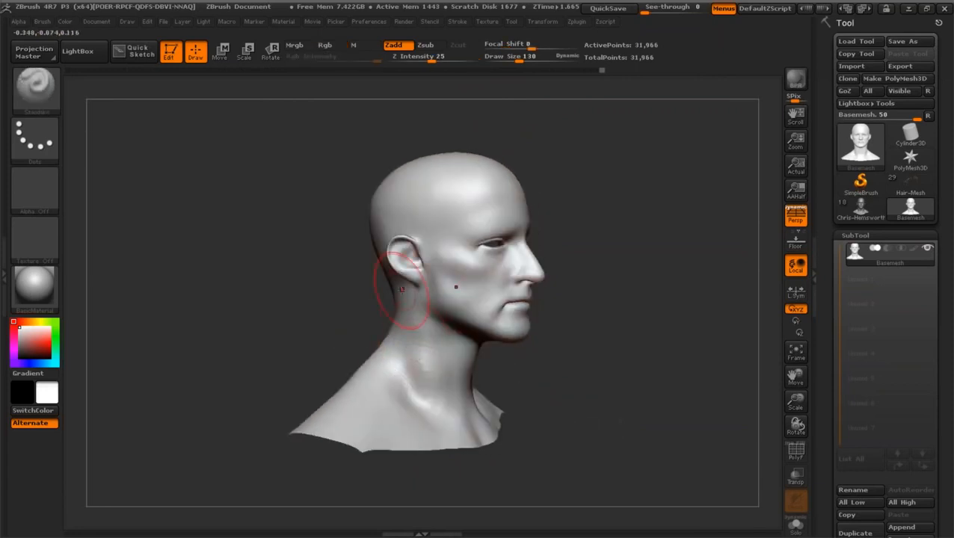
mouse_move(423, 351)
mouse_down()
mouse_move(424, 373)
mouse_move(420, 346)
mouse_up()
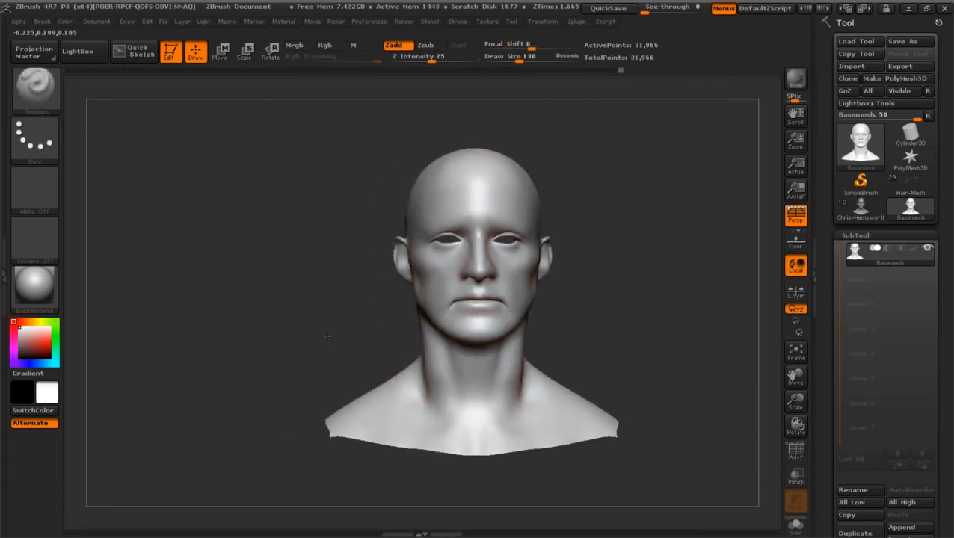
Step: Sculpt the front neck muscles down to the collarbones and smooth the strokes on the neck
mouse_move(441, 381)
mouse_down()
mouse_move(486, 411)
mouse_move(471, 423)
mouse_move(460, 411)
mouse_up()
mouse_move(460, 411)
mouse_down()
mouse_move(458, 404)
mouse_move(471, 426)
mouse_up()
drag(426, 376, 423, 397)
right_drag(425, 380, 494, 381)
mouse_move(437, 340)
shift+mouse_down()
mouse_move(426, 361)
mouse_move(430, 355)
shift+mouse_up()
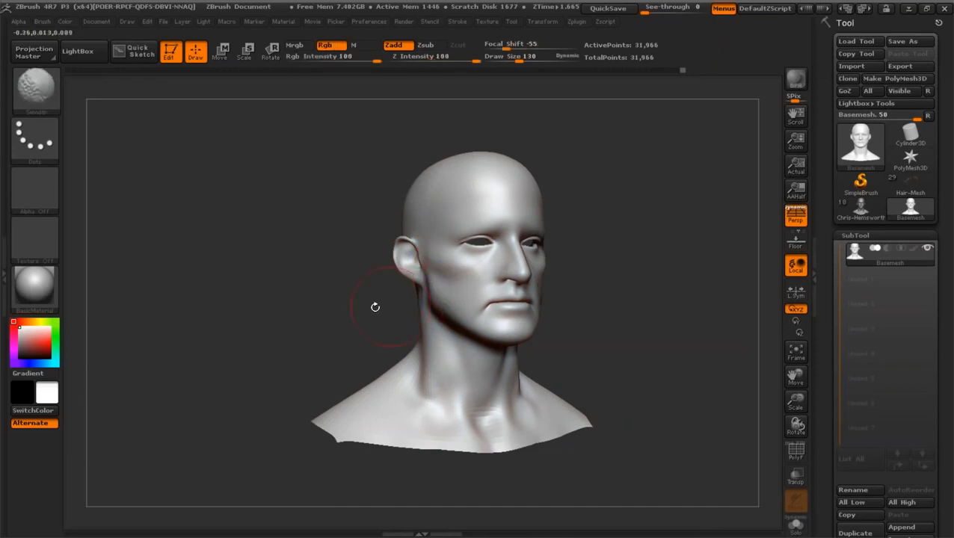
right_drag(373, 313, 329, 315)
Step: Sculpt and smooth the inner brow area and shape the philtrum with the Standard brush at draw size 46
drag(521, 59, 505, 57)
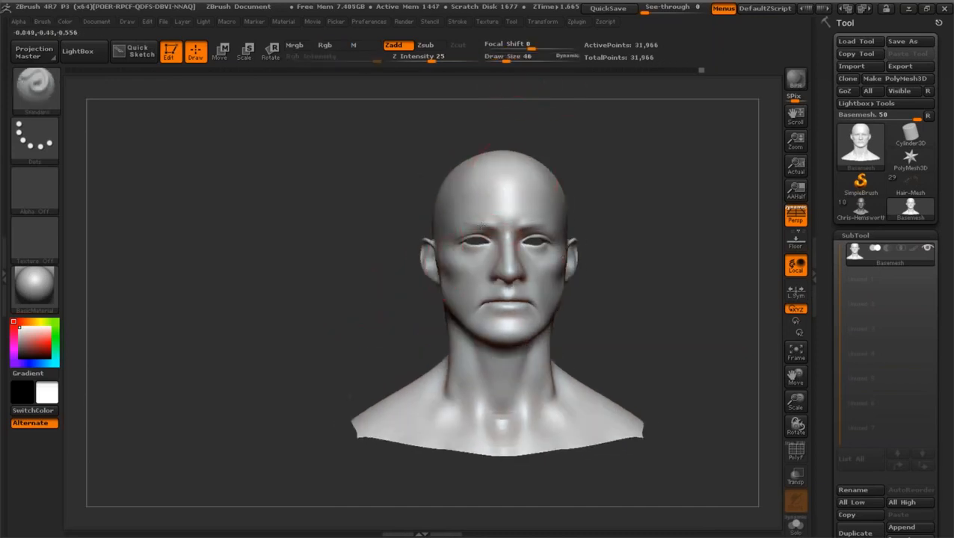
shift+drag(491, 219, 505, 223)
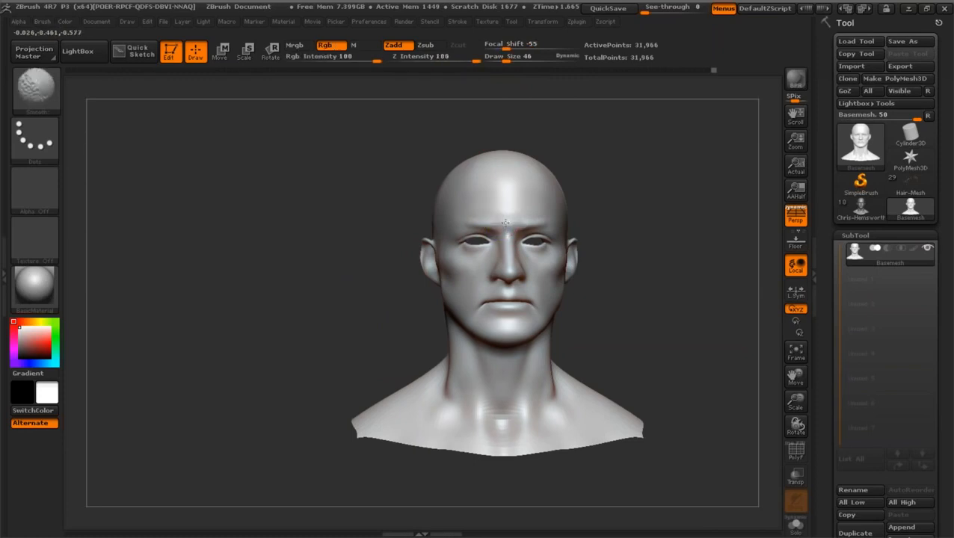
right_drag(430, 221, 473, 252)
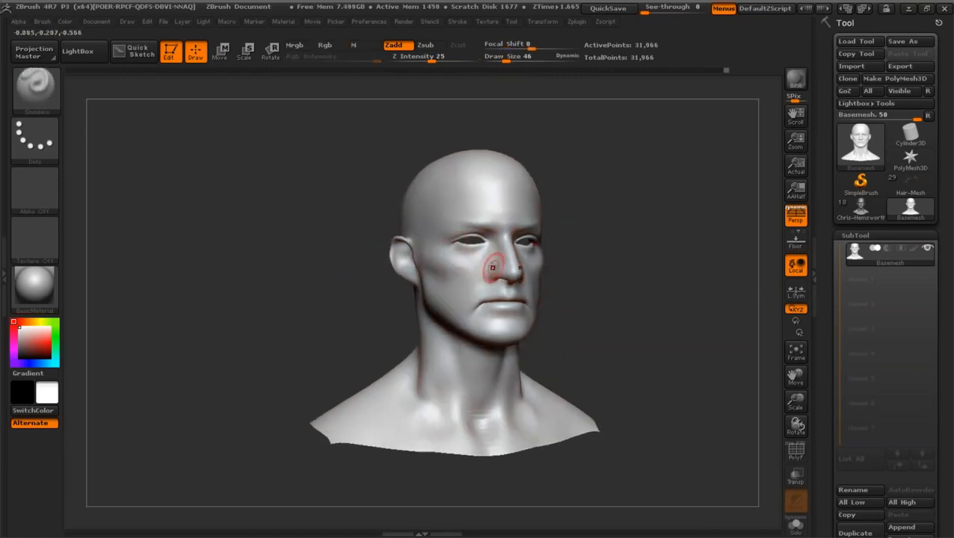
shift+drag(635, 297, 598, 297)
drag(791, 404, 800, 413)
drag(794, 378, 785, 387)
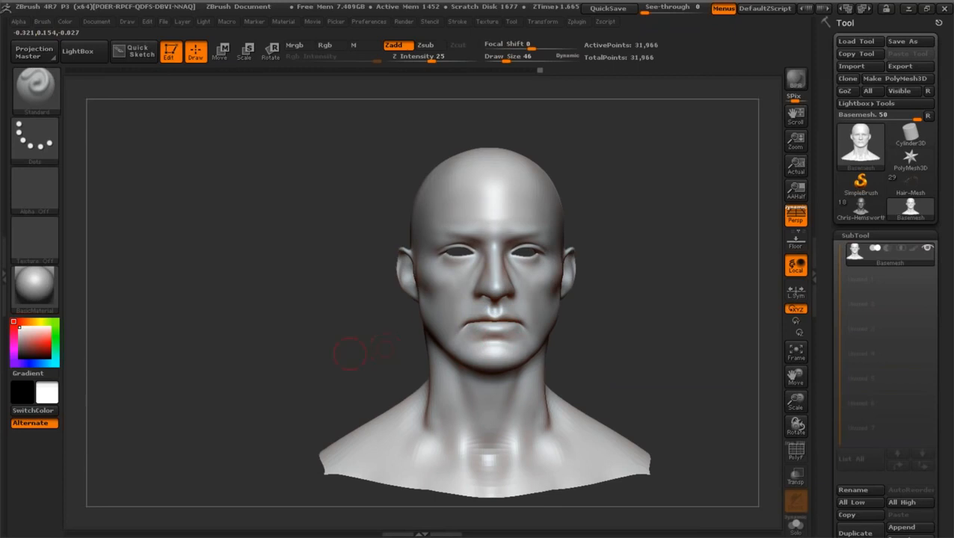
Step: Build up the chin and the area below the mouth corners
drag(350, 351, 464, 313)
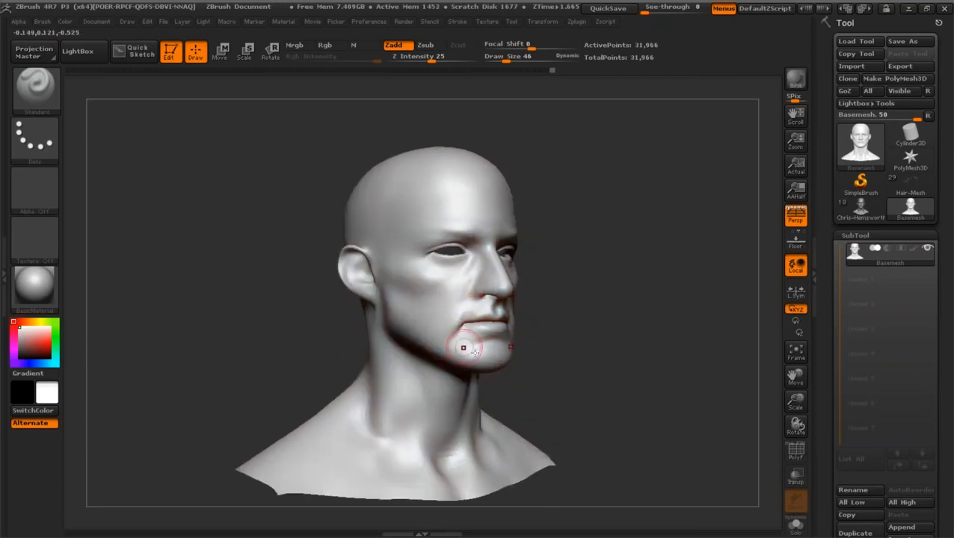
mouse_move(505, 361)
mouse_down()
mouse_move(458, 330)
mouse_move(591, 352)
mouse_move(650, 348)
mouse_up()
mouse_move(329, 314)
mouse_down()
mouse_move(325, 329)
mouse_move(320, 313)
mouse_move(758, 404)
mouse_up()
drag(796, 377, 786, 377)
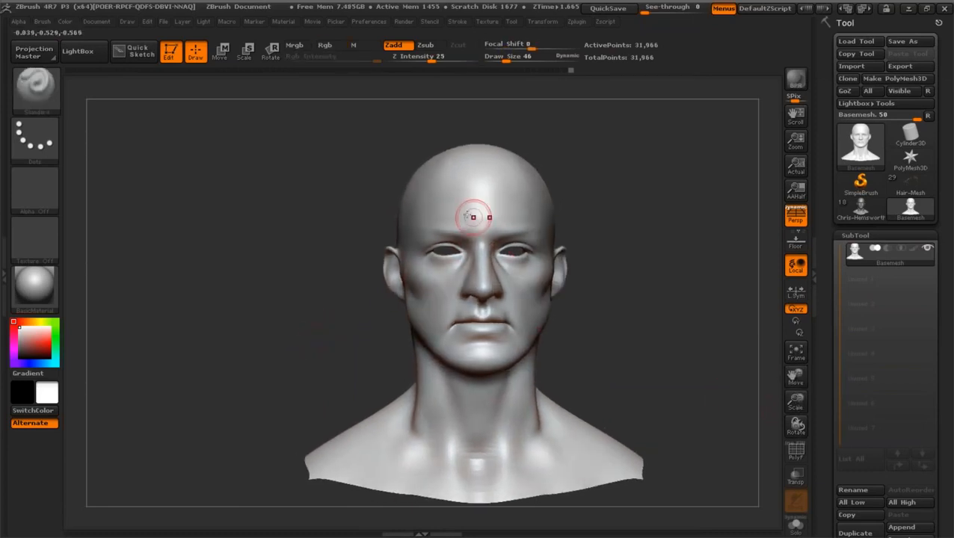
Step: Sculpt the cheeks between the cheekbone and the jaw with the Standard brush at draw size 62
drag(509, 59, 510, 59)
drag(299, 340, 422, 307)
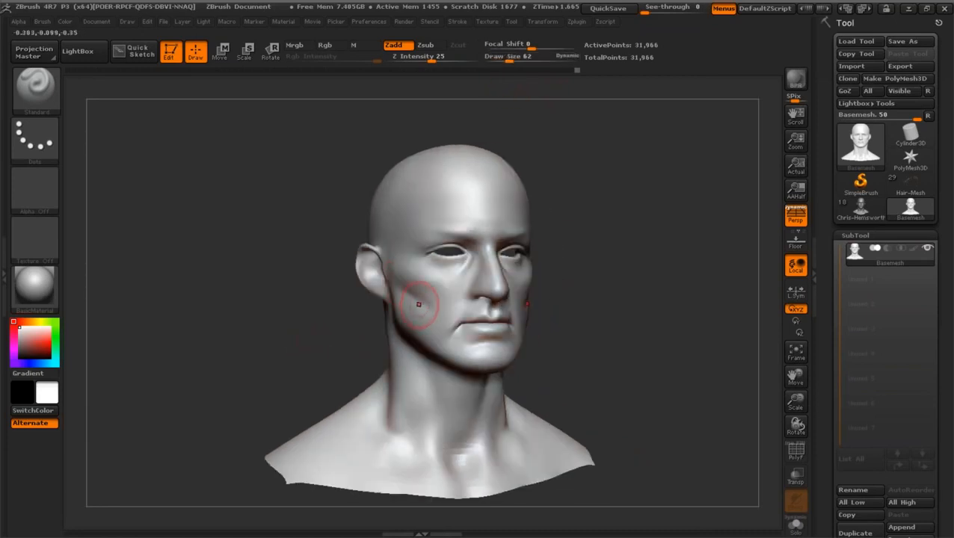
drag(795, 401, 794, 390)
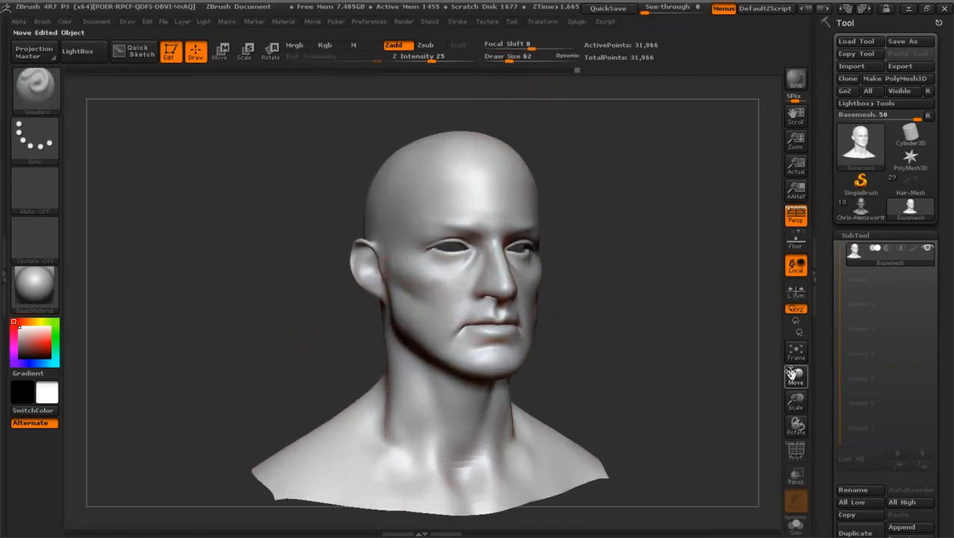
shift+drag(638, 311, 443, 311)
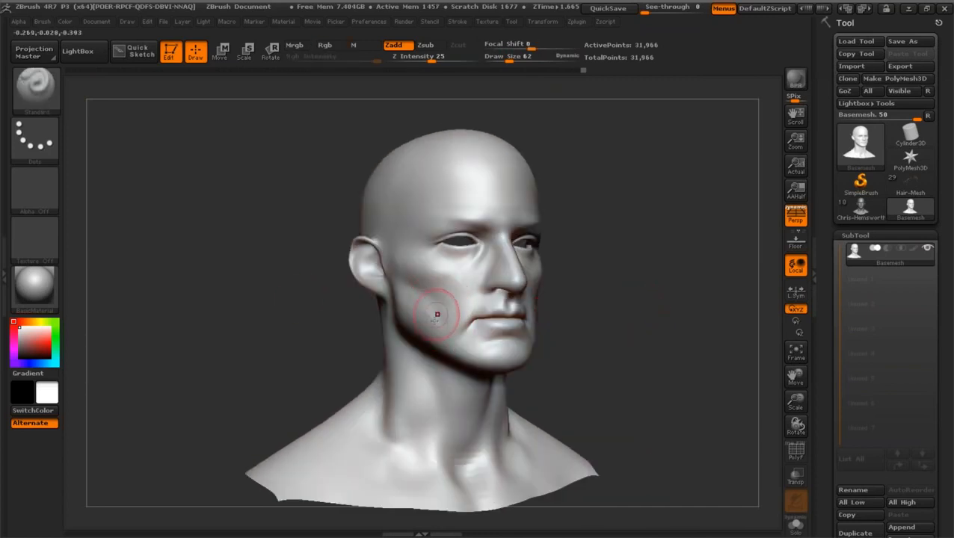
shift+drag(246, 323, 271, 326)
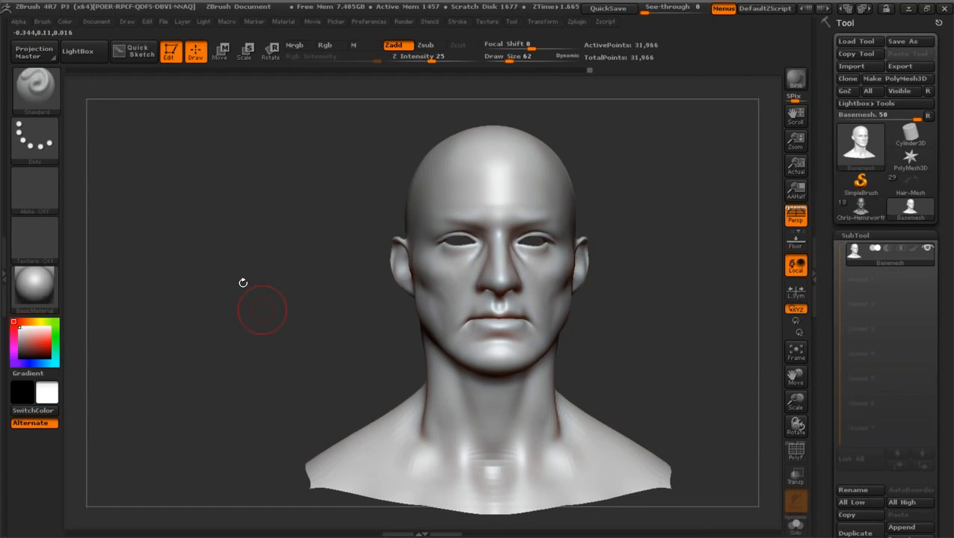
Step: Adjust the overall front proportions of the bust with the Move brush, raising the draw size to 204
click(35, 88)
click(367, 99)
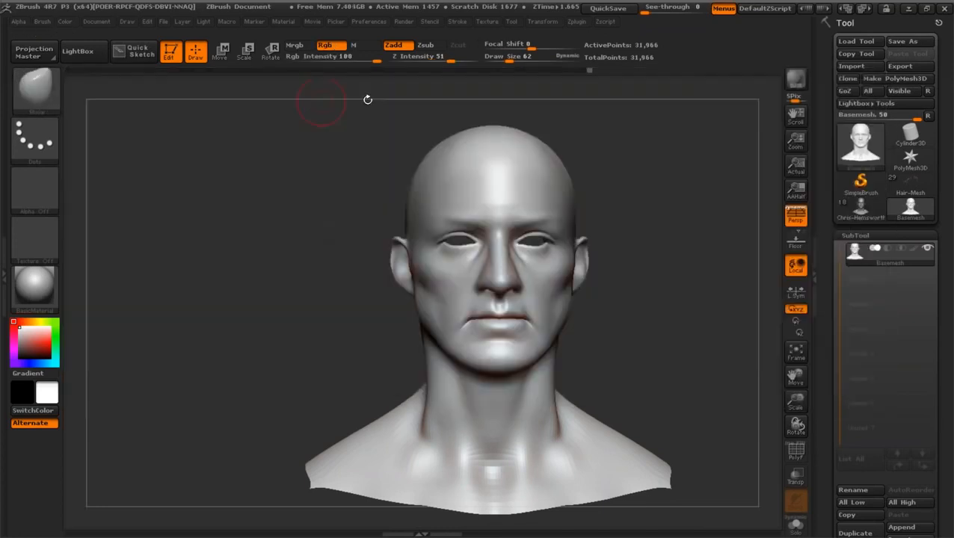
drag(509, 59, 515, 59)
drag(325, 332, 334, 332)
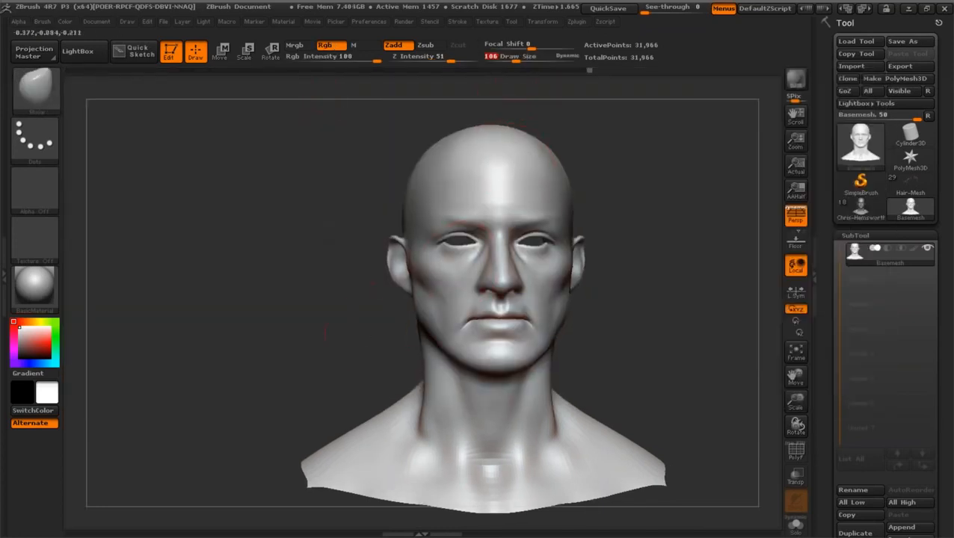
drag(515, 59, 528, 59)
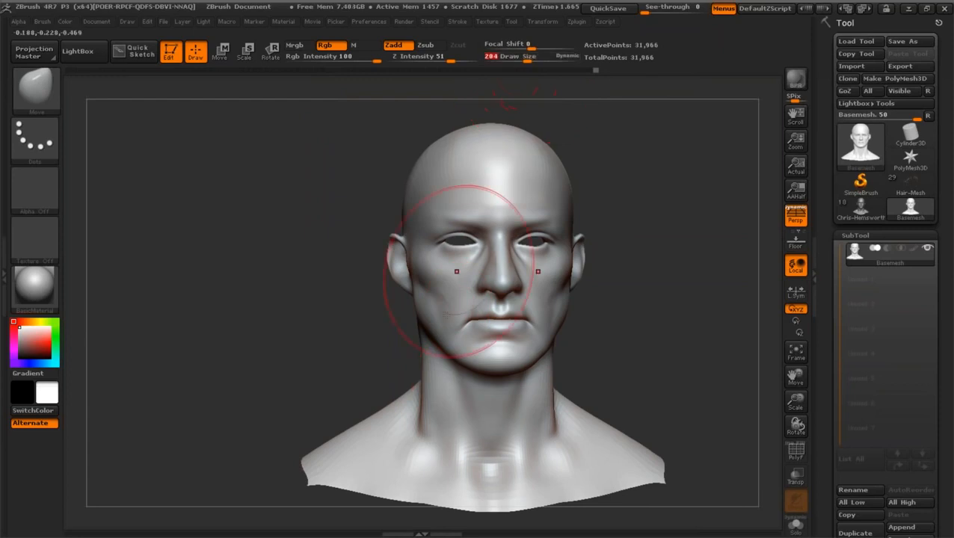
mouse_move(298, 372)
mouse_down()
mouse_move(283, 357)
mouse_move(206, 334)
mouse_up()
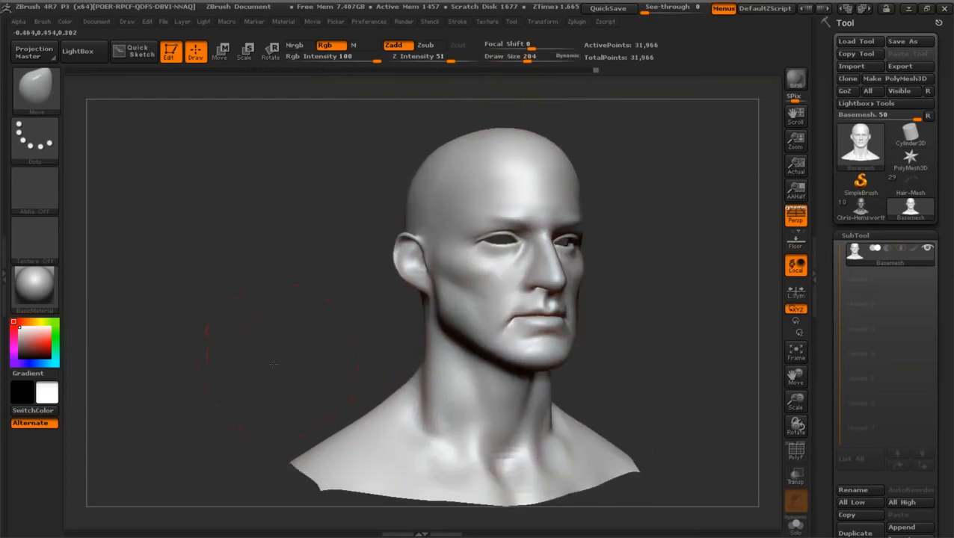
Step: Refine the side profile of the skull and back of the neck with the Move brush, reducing the draw size to 198
drag(794, 402, 794, 415)
drag(718, 321, 583, 338)
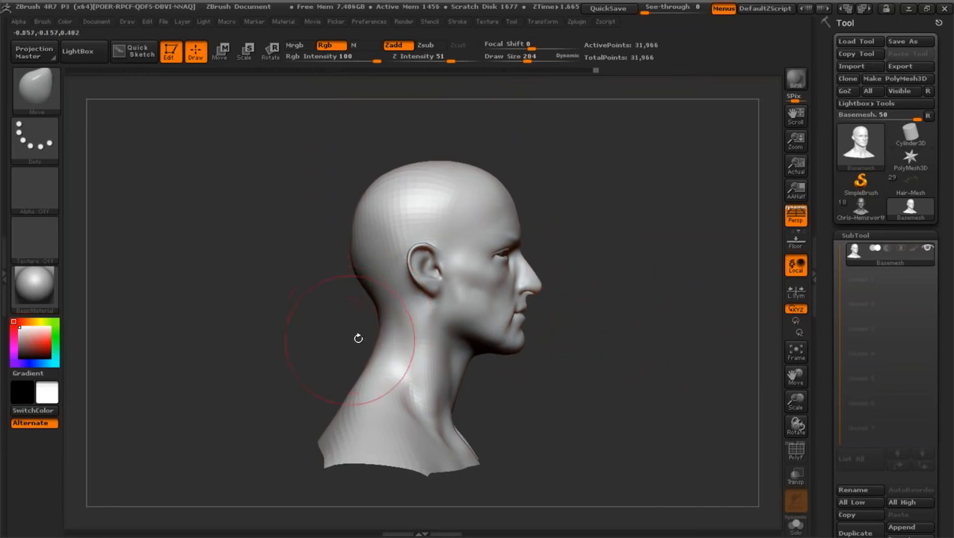
drag(603, 374, 510, 359)
drag(282, 285, 351, 275)
drag(794, 410, 795, 378)
drag(740, 345, 679, 336)
drag(527, 59, 523, 59)
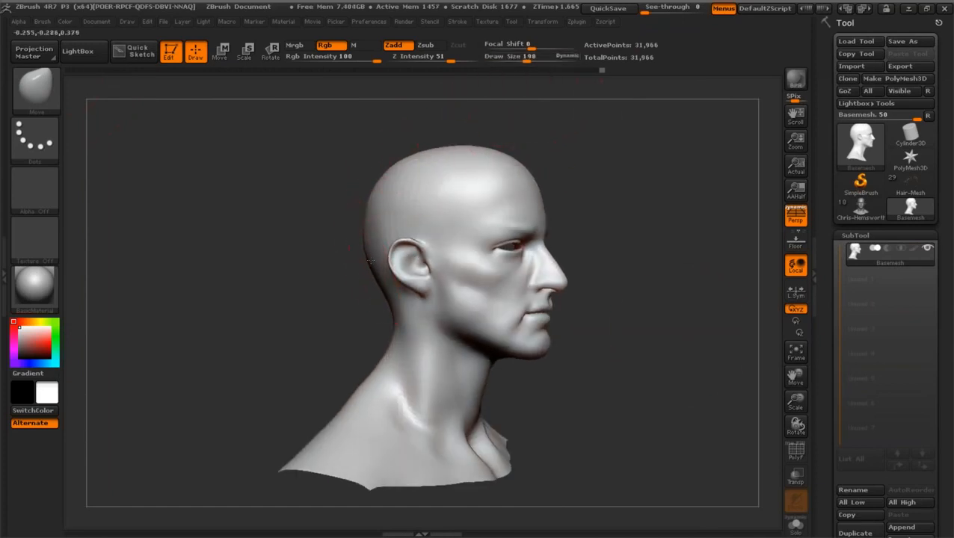
drag(308, 188, 454, 264)
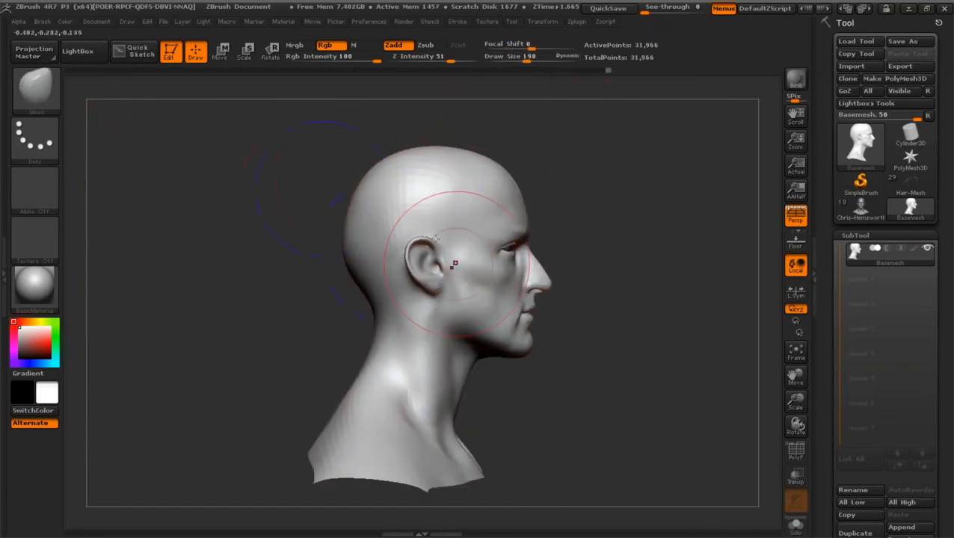
Step: Refine the neck and head contours from the front with the Move brush, reducing the draw size to 52
mouse_move(692, 287)
mouse_down()
mouse_move(670, 298)
mouse_move(675, 319)
mouse_move(764, 407)
mouse_move(795, 409)
mouse_up()
drag(795, 376, 765, 383)
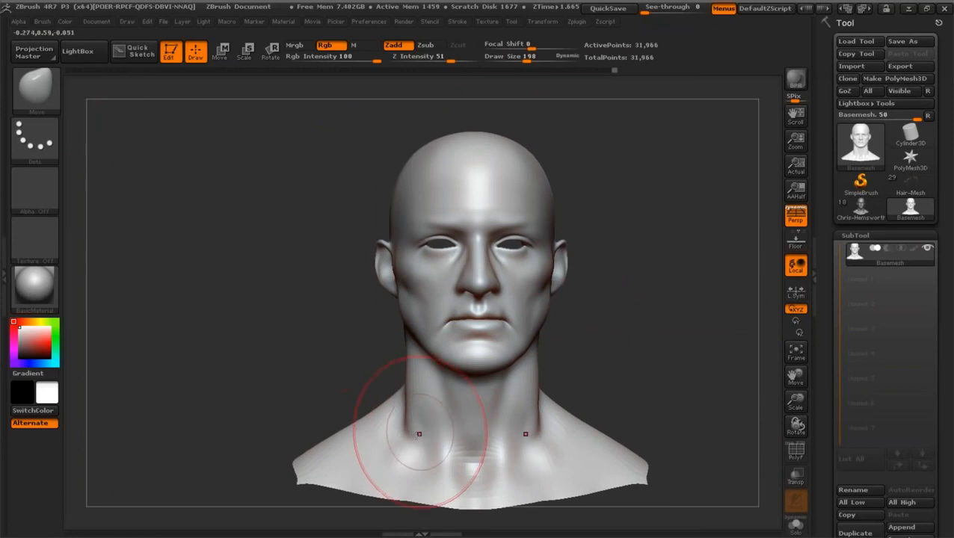
drag(523, 60, 507, 60)
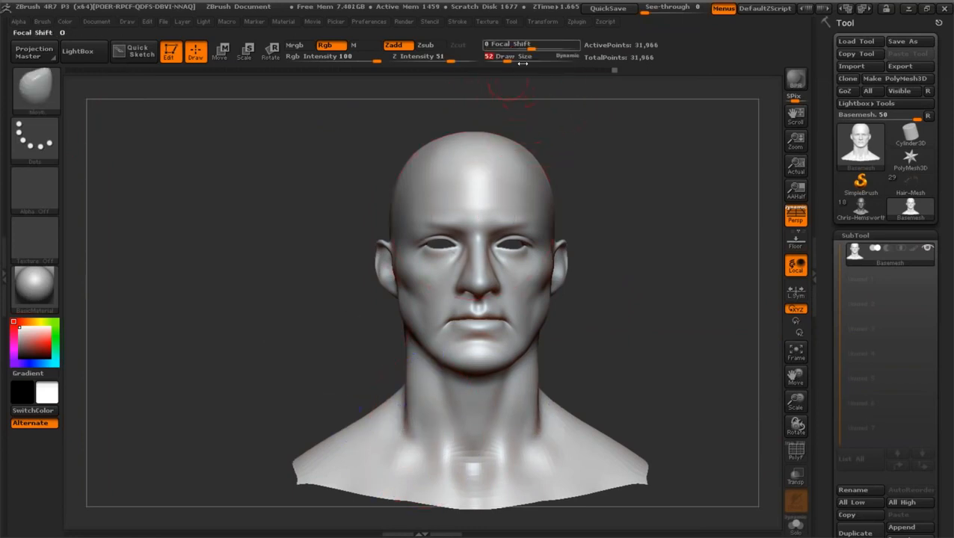
drag(795, 401, 794, 409)
drag(794, 377, 773, 388)
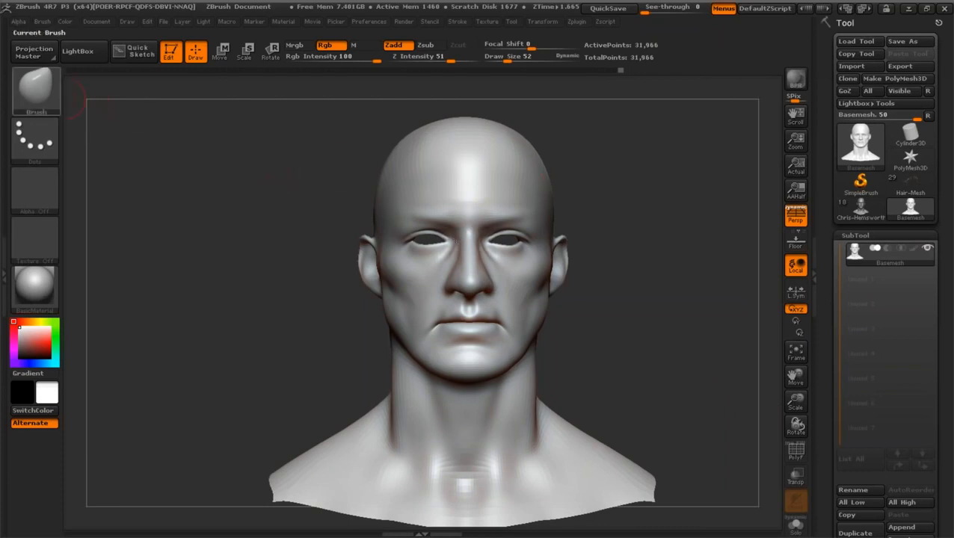
Step: Sculpt the sides of the nose bridge with the Standard brush at draw size 27 and smooth them
click(35, 88)
key(s)
key(t)
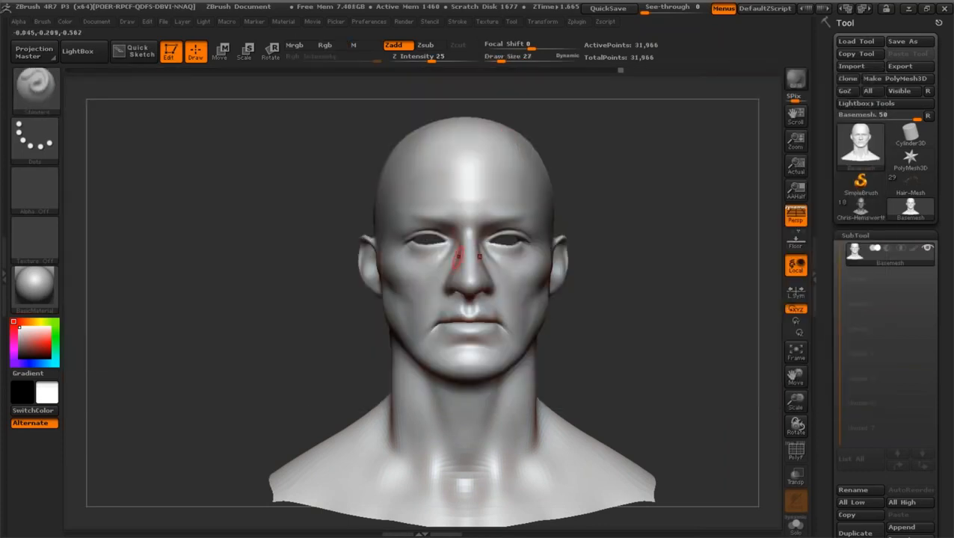
shift+drag(459, 251, 447, 258)
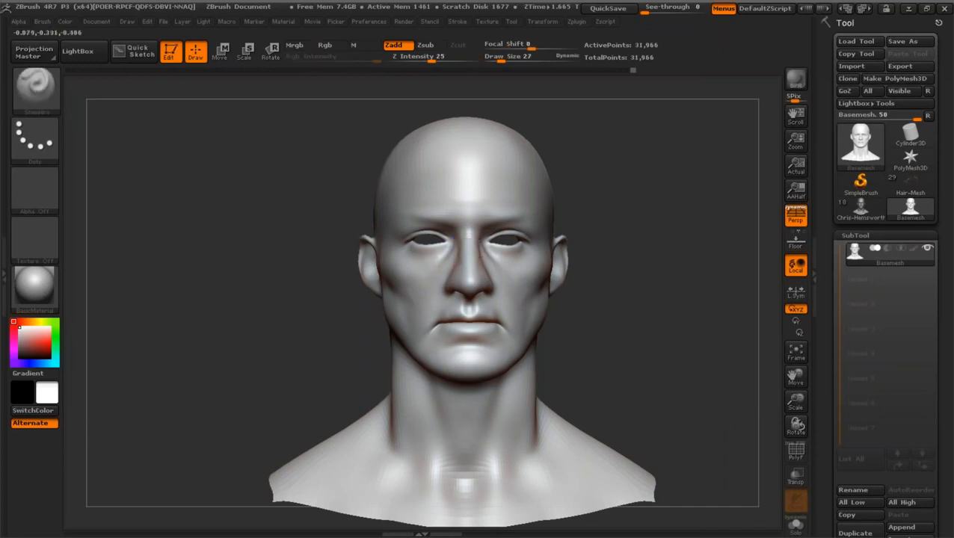
Step: Carve the cheek planes and the folds beside the nose with the Standard brush at draw size 40
drag(247, 305, 292, 305)
drag(500, 59, 507, 59)
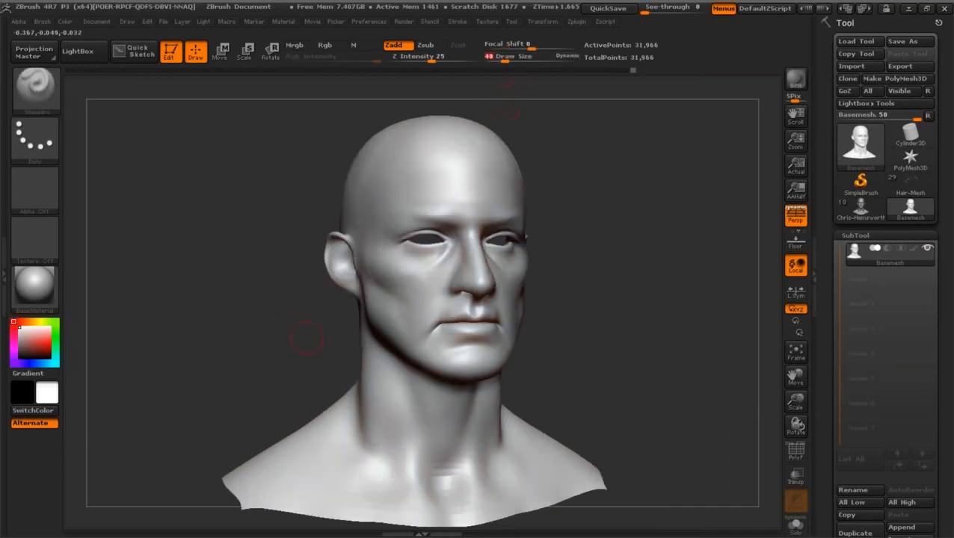
drag(568, 186, 613, 186)
drag(403, 297, 398, 295)
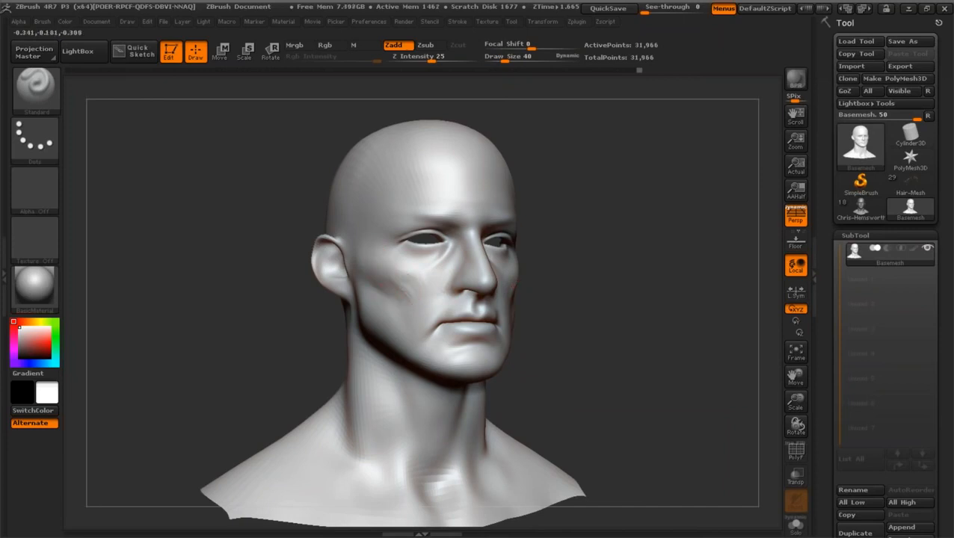
drag(447, 274, 439, 288)
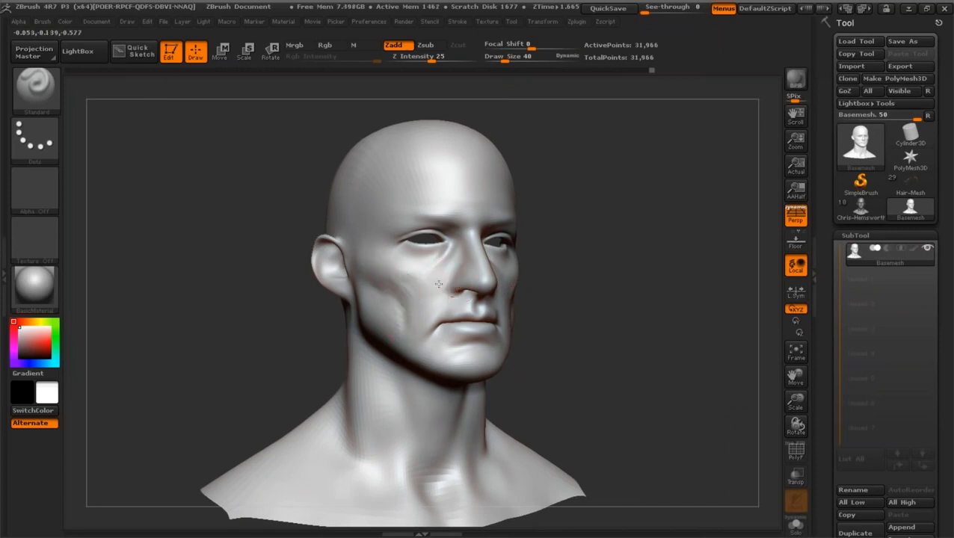
Step: Sculpt the area beneath the eyes with the Standard brush at draw size 40
drag(796, 401, 831, 404)
drag(673, 349, 677, 349)
drag(492, 351, 466, 350)
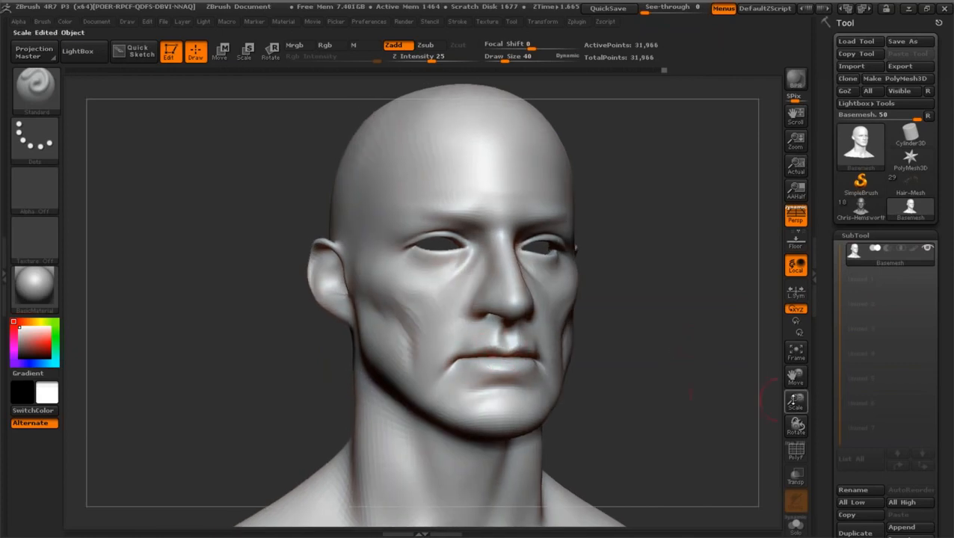
drag(793, 401, 793, 418)
drag(795, 378, 786, 346)
mouse_move(795, 402)
mouse_down()
mouse_move(796, 385)
mouse_move(801, 392)
mouse_up()
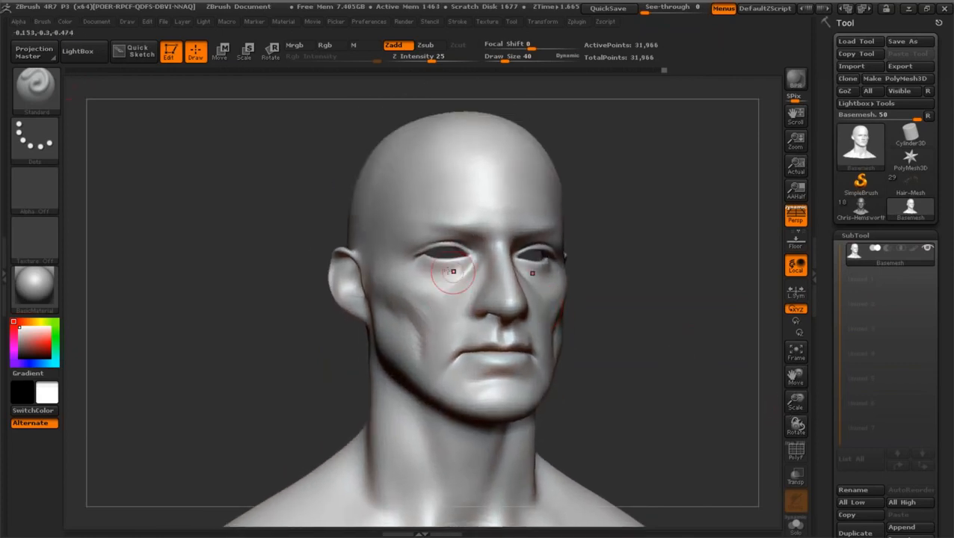
drag(453, 271, 431, 263)
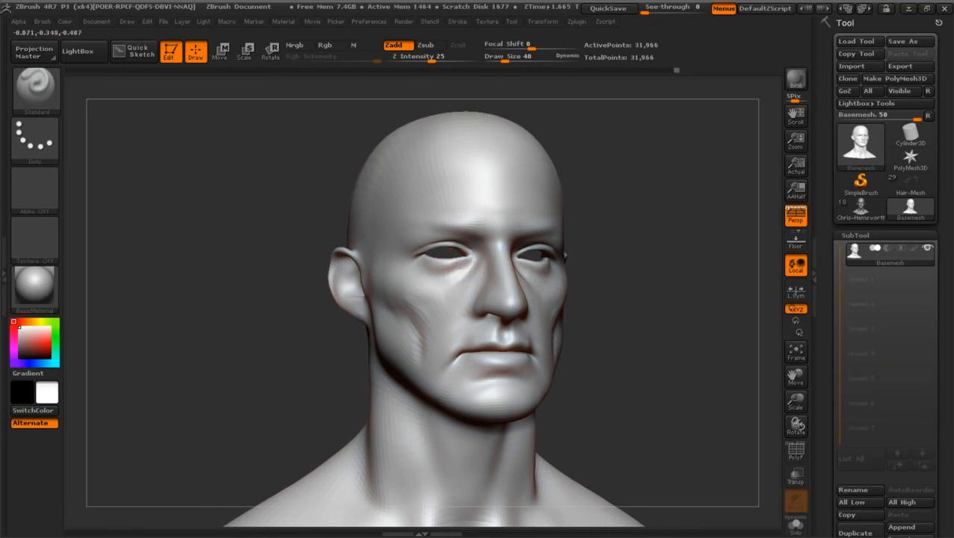
Step: Deepen the eye sockets above the upper eyelids with the Standard brush, reducing the draw size to 34
drag(671, 328, 638, 322)
drag(451, 250, 462, 248)
mouse_move(795, 402)
mouse_down()
mouse_move(795, 384)
mouse_move(798, 392)
mouse_up()
drag(454, 245, 423, 247)
right_drag(347, 260, 465, 255)
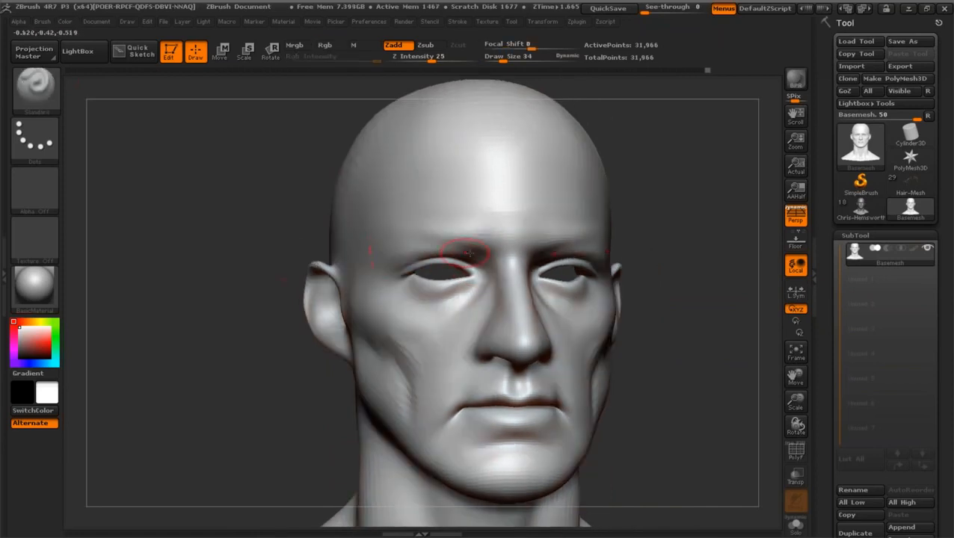
Step: Shape the wings of the nose and the nostril creases with the Standard brush at draw size 34
drag(794, 379, 774, 350)
right_drag(580, 351, 623, 351)
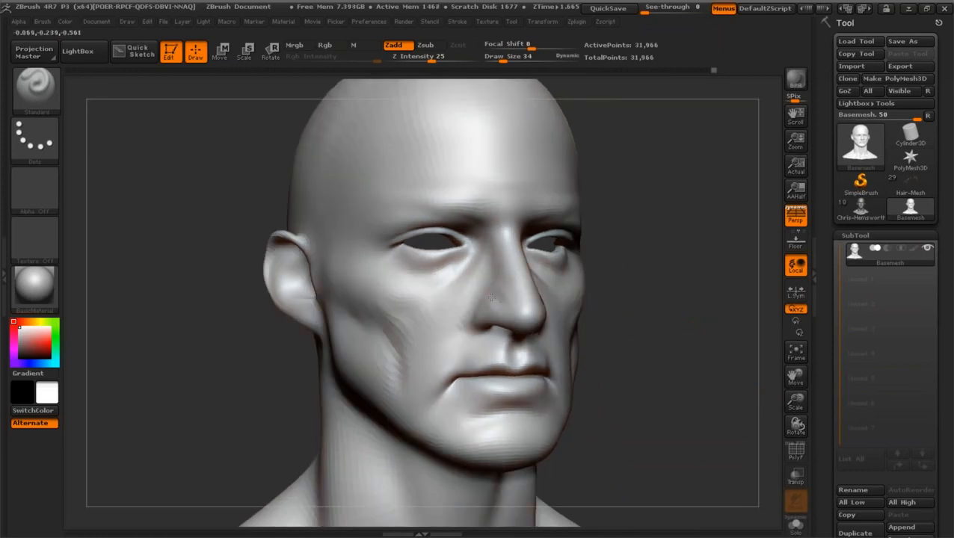
drag(795, 401, 779, 367)
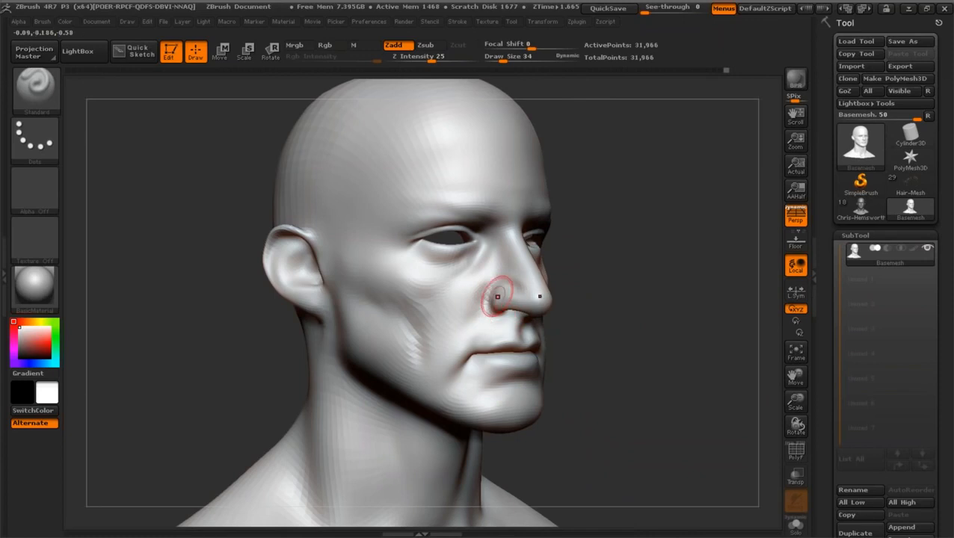
drag(666, 347, 466, 349)
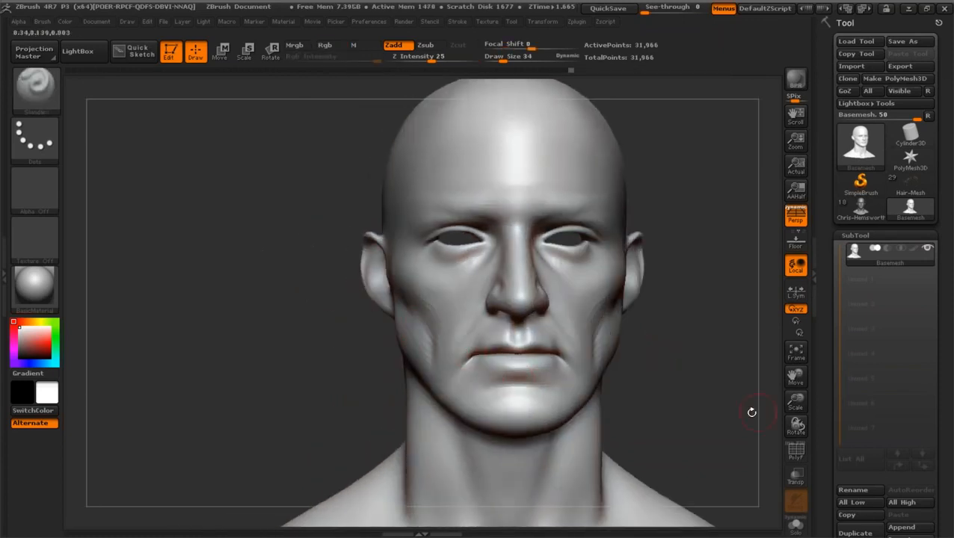
mouse_move(793, 397)
mouse_down()
mouse_move(794, 380)
mouse_move(769, 382)
mouse_up()
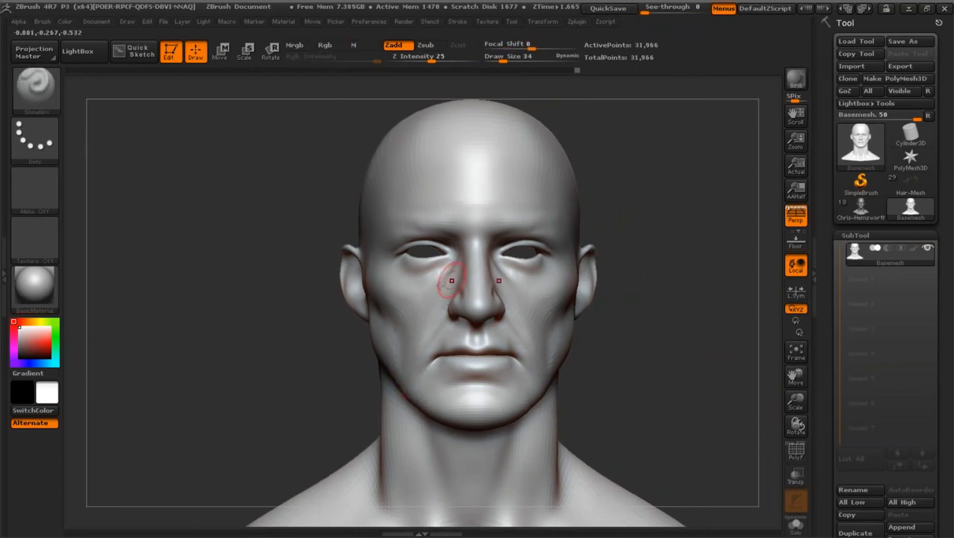
Step: Refine the cheeks and chin with the Standard brush at draw size 34 and smooth the transitions
drag(262, 362, 523, 348)
drag(794, 401, 794, 385)
alt+drag(610, 335, 590, 323)
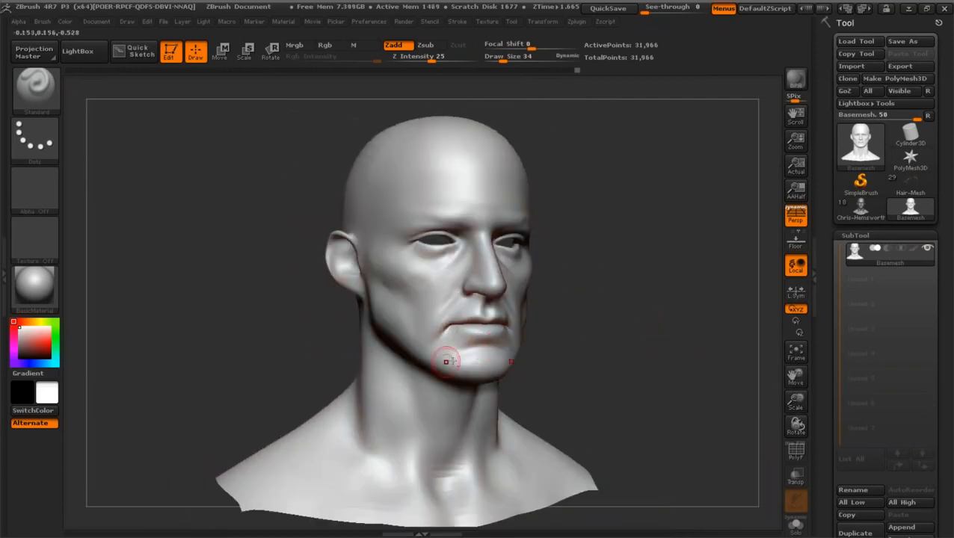
mouse_move(466, 360)
shift+mouse_down()
mouse_move(528, 383)
mouse_move(495, 378)
shift+mouse_up()
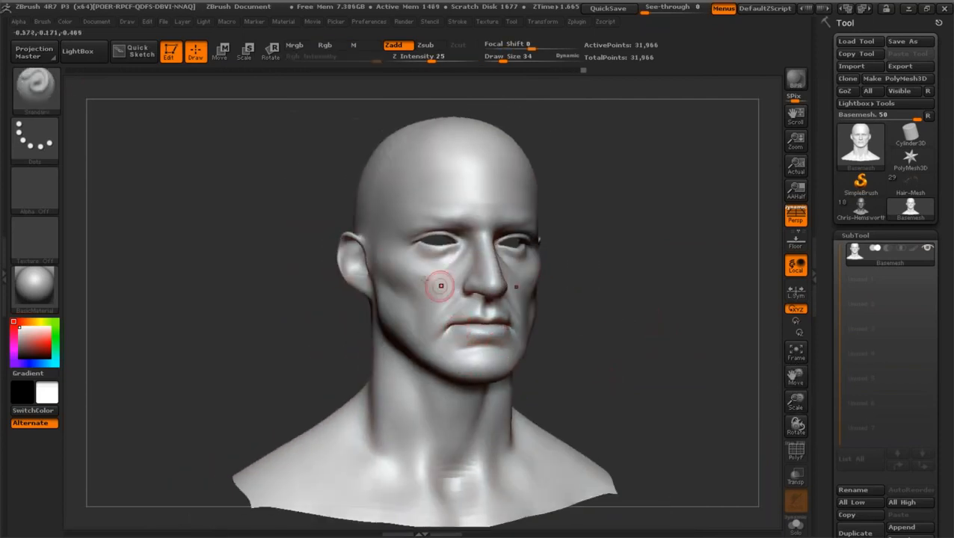
key(shift)
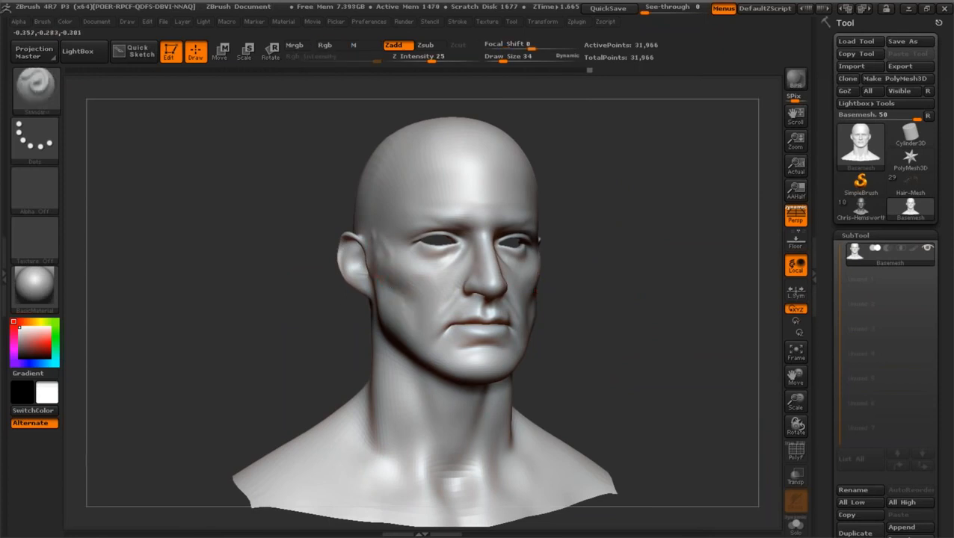
Step: Define the inner eye corners with the Standard brush at draw size 12
drag(795, 404, 695, 338)
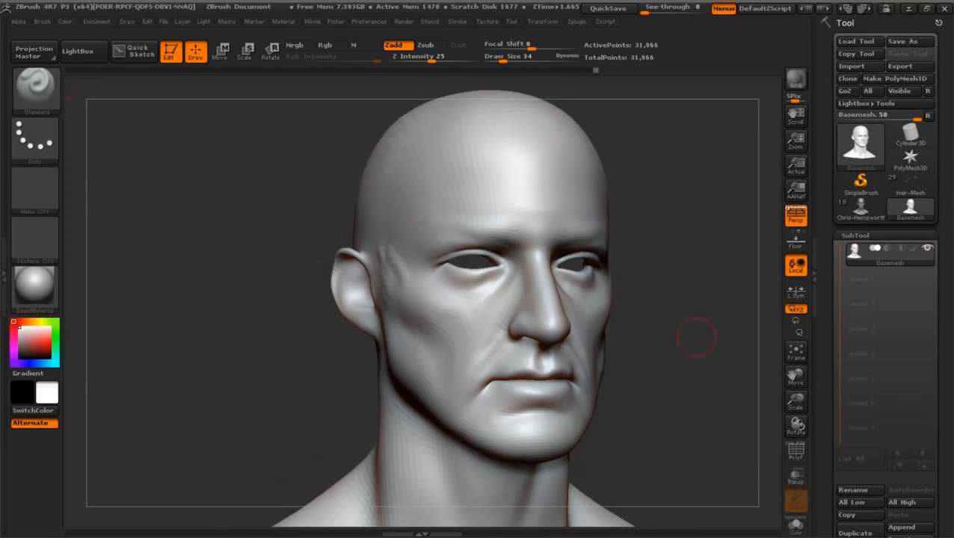
drag(503, 59, 494, 58)
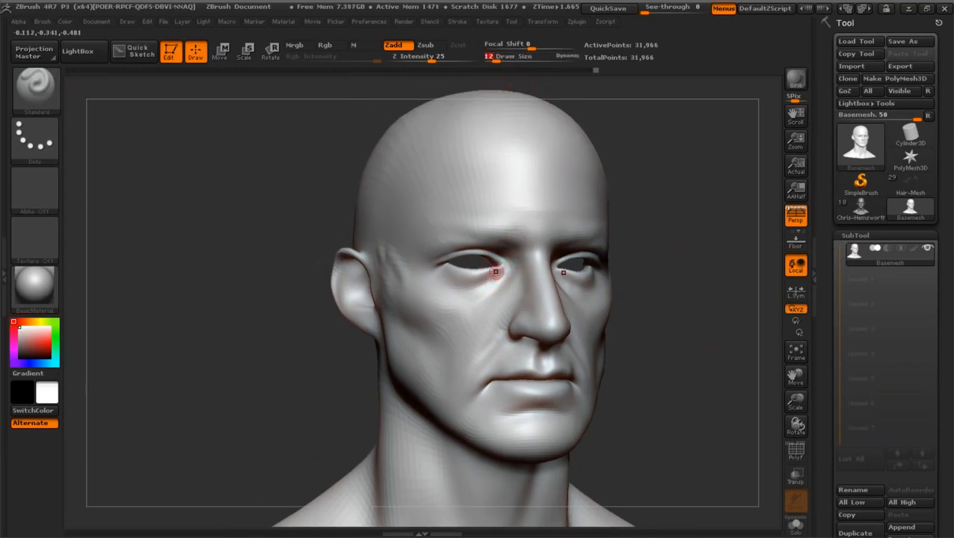
drag(790, 401, 723, 373)
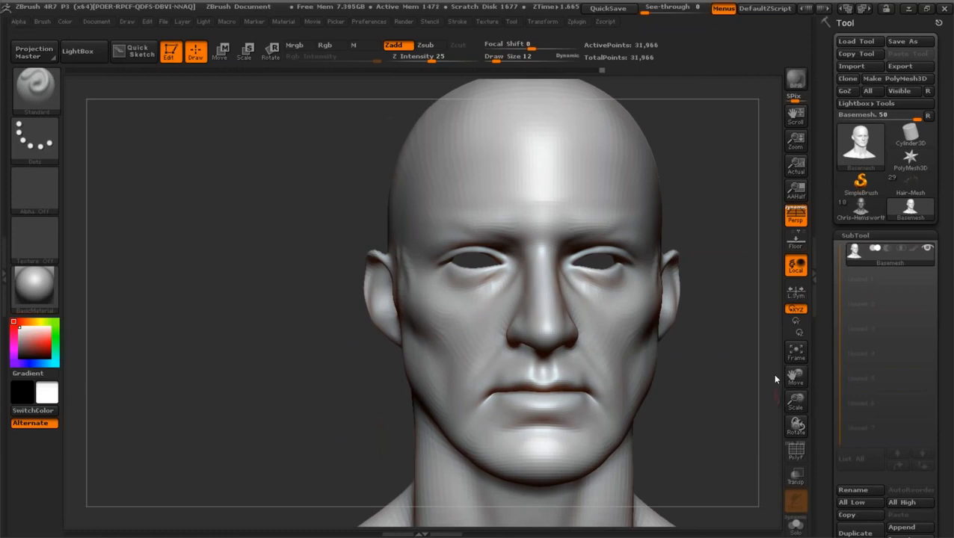
mouse_move(792, 396)
mouse_down()
mouse_move(775, 369)
mouse_move(792, 400)
mouse_move(790, 388)
mouse_up()
drag(792, 378, 757, 351)
Step: Refine the cheekbones and sides of the face with the Standard brush at draw size 49
drag(494, 59, 507, 58)
drag(293, 290, 359, 261)
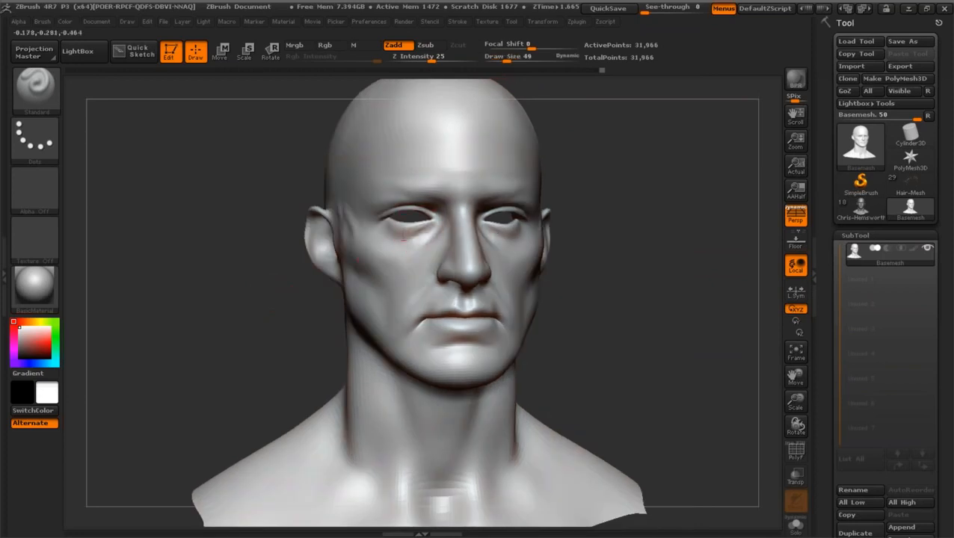
drag(795, 404, 792, 373)
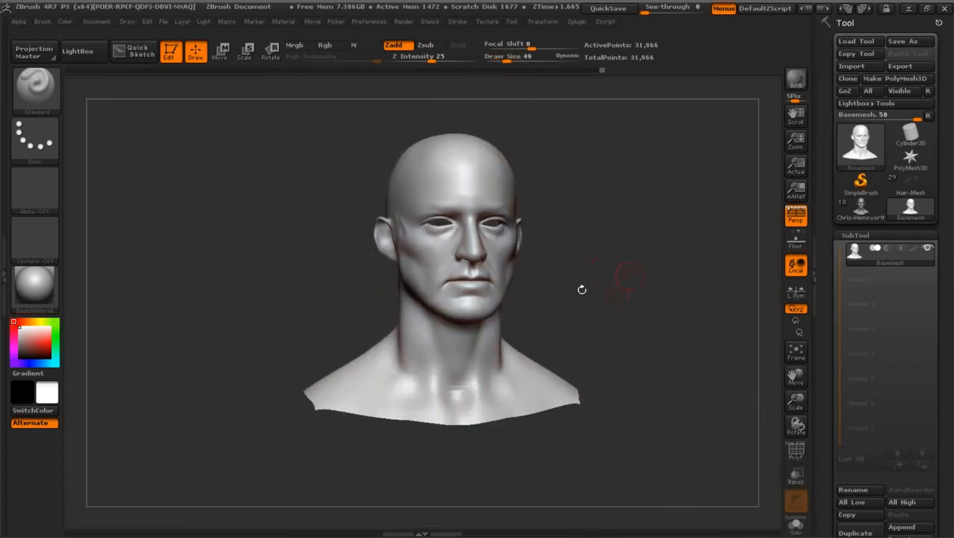
drag(287, 312, 379, 364)
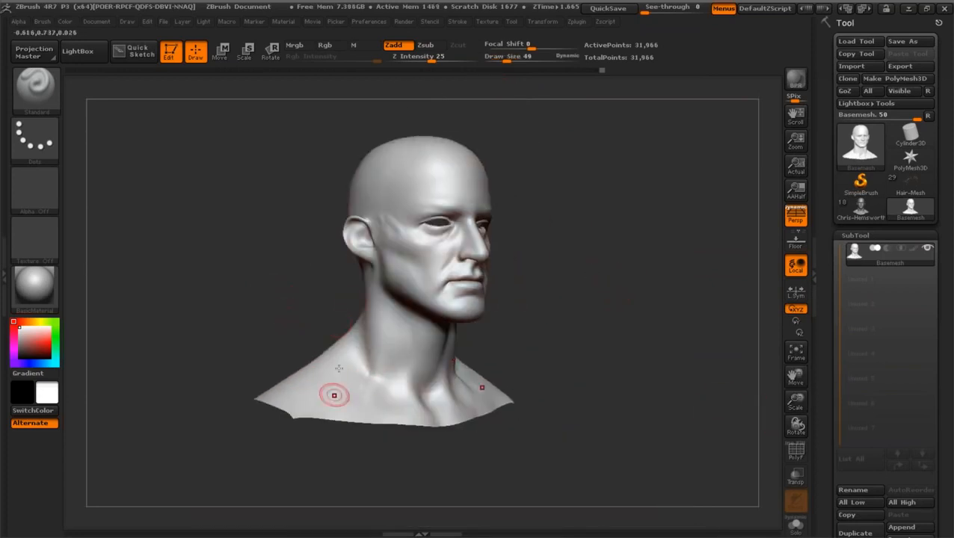
Step: Build up the trapezius along the shoulders with the Standard brush at draw size 162
drag(509, 60, 519, 60)
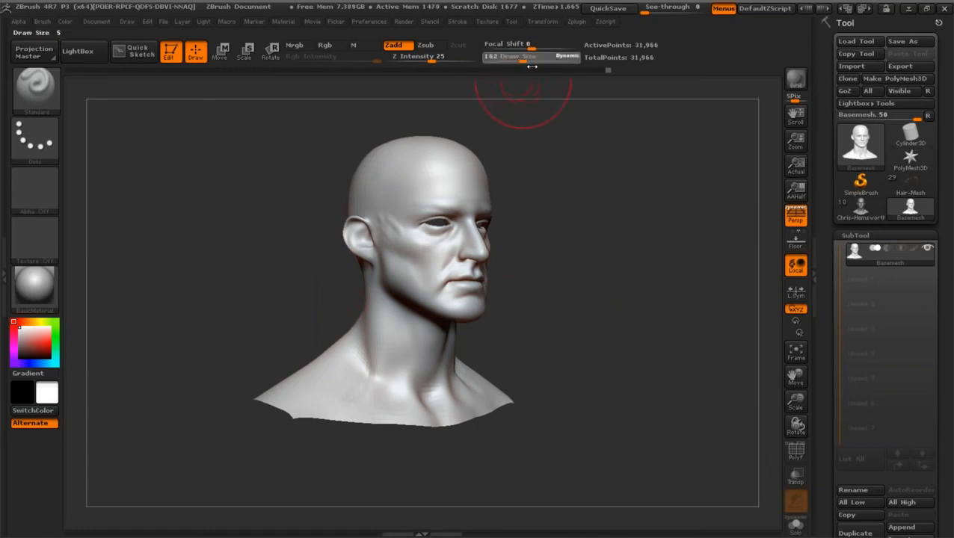
mouse_move(326, 371)
mouse_down()
mouse_move(366, 336)
mouse_move(340, 357)
mouse_up()
drag(318, 351, 297, 355)
drag(794, 374, 849, 393)
drag(710, 351, 621, 355)
Step: Smooth the shoulders and the base of the neck at draw size 162
mouse_move(397, 384)
shift+mouse_down()
mouse_move(372, 360)
mouse_move(381, 396)
shift+mouse_up()
mouse_move(299, 381)
mouse_down()
mouse_move(409, 386)
mouse_move(407, 404)
mouse_move(400, 384)
mouse_up()
drag(568, 441, 467, 447)
shift+drag(434, 377, 419, 366)
drag(213, 329, 372, 343)
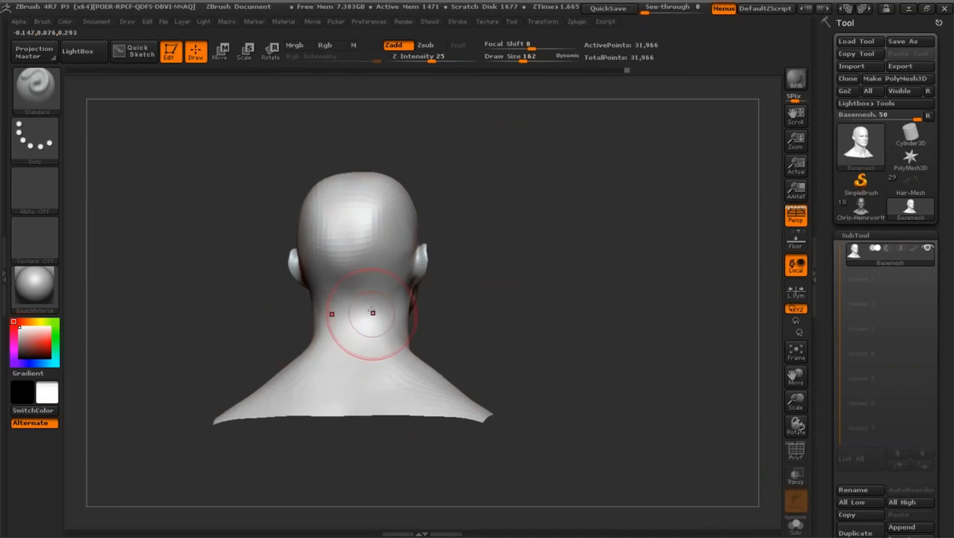
Step: Sculpt the paired muscles and central groove down the back of the neck with the Standard brush at draw size 162
drag(406, 370, 364, 323)
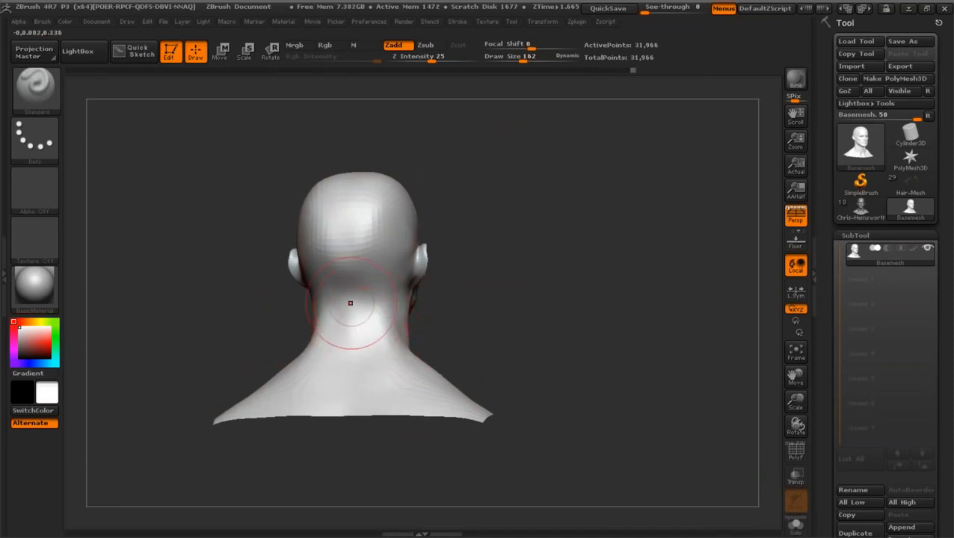
drag(792, 376, 795, 377)
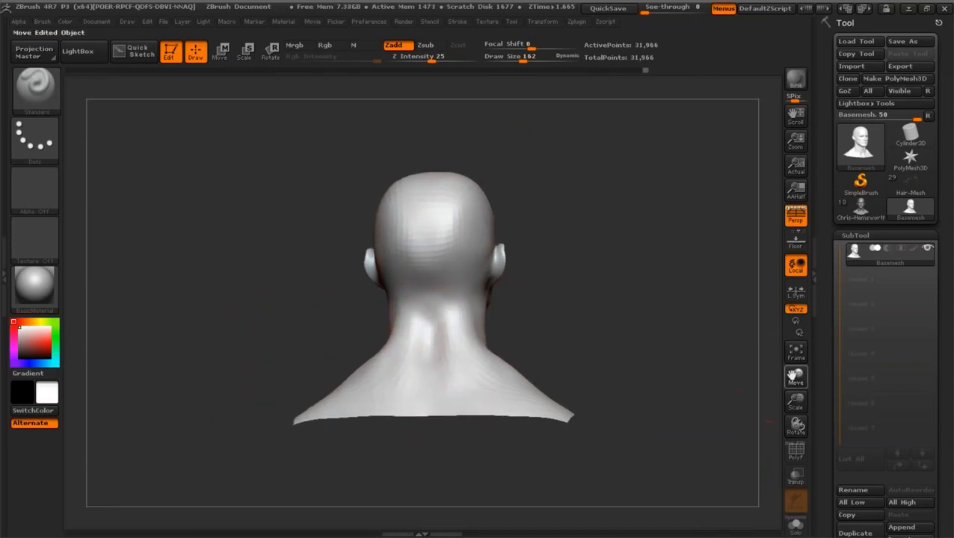
mouse_move(452, 343)
mouse_down()
mouse_move(442, 396)
mouse_move(436, 390)
mouse_move(471, 386)
mouse_up()
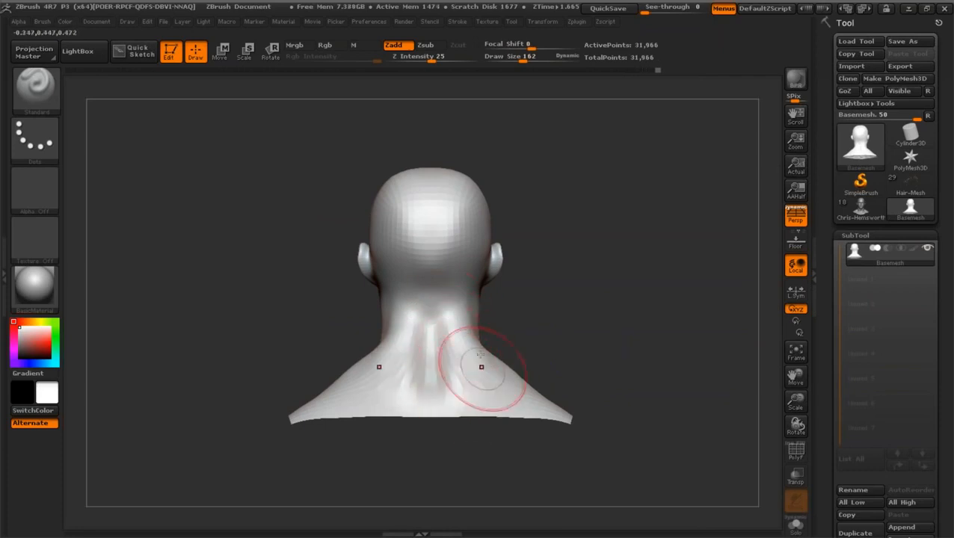
drag(543, 372, 499, 368)
mouse_move(465, 332)
mouse_down()
mouse_move(497, 364)
mouse_move(468, 334)
mouse_move(483, 349)
mouse_up()
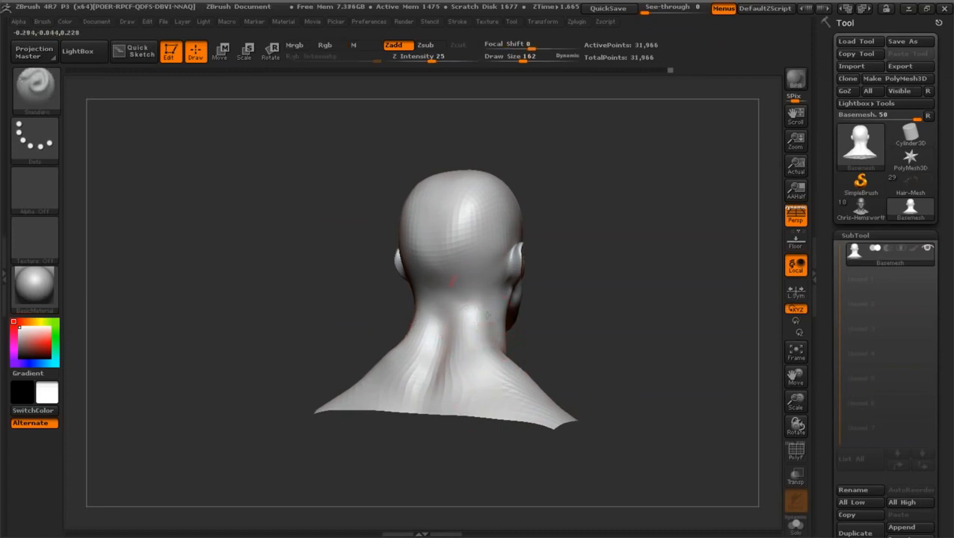
Step: Smooth and round the back of the skull above the neck at draw size 162
mouse_move(485, 240)
shift+mouse_down()
mouse_move(421, 245)
mouse_move(444, 216)
shift+mouse_up()
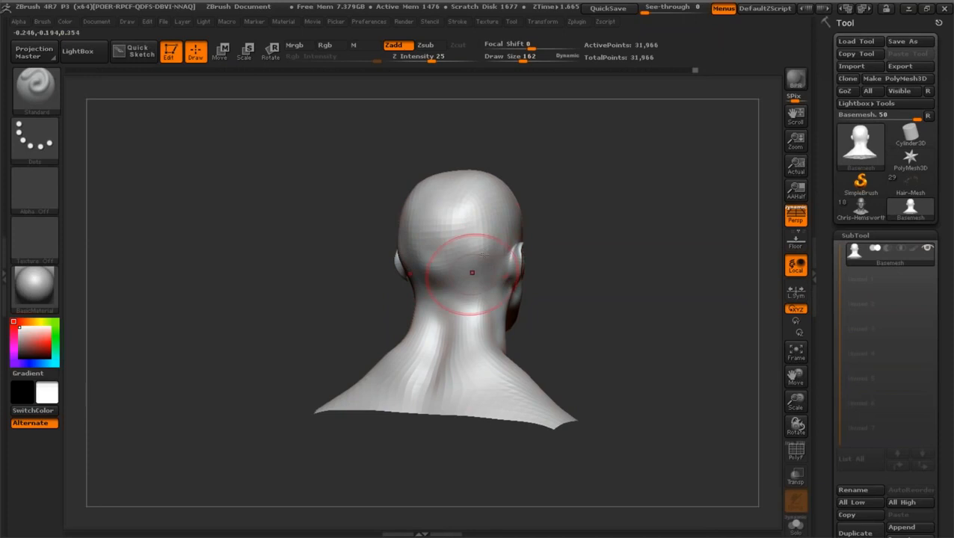
shift+drag(465, 264, 492, 202)
mouse_move(433, 224)
shift+mouse_down()
mouse_move(426, 213)
mouse_move(422, 239)
shift+mouse_up()
drag(795, 404, 641, 283)
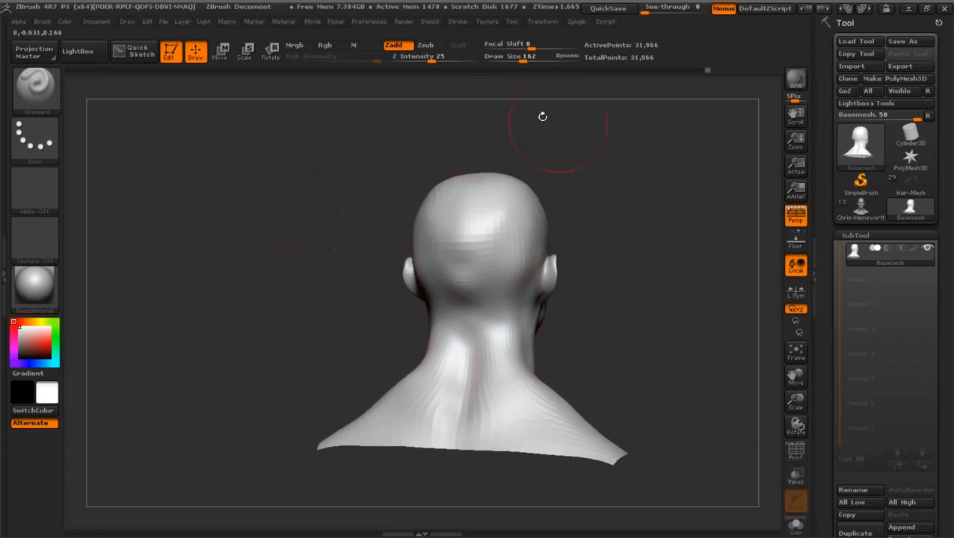
drag(448, 170, 457, 202)
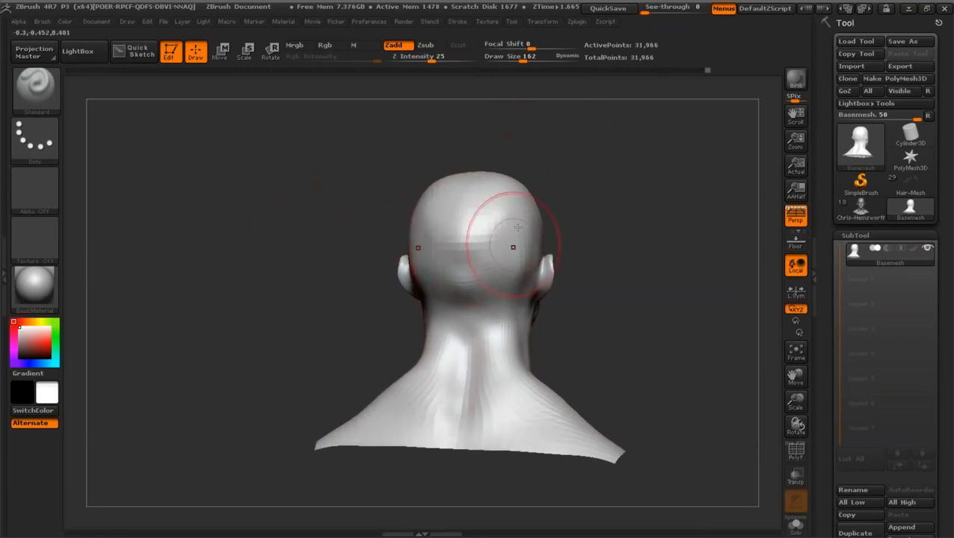
mouse_move(479, 255)
shift+mouse_down()
mouse_move(467, 238)
mouse_move(462, 271)
shift+mouse_up()
shift+drag(512, 247, 524, 273)
drag(795, 403, 641, 288)
drag(81, 101, 94, 135)
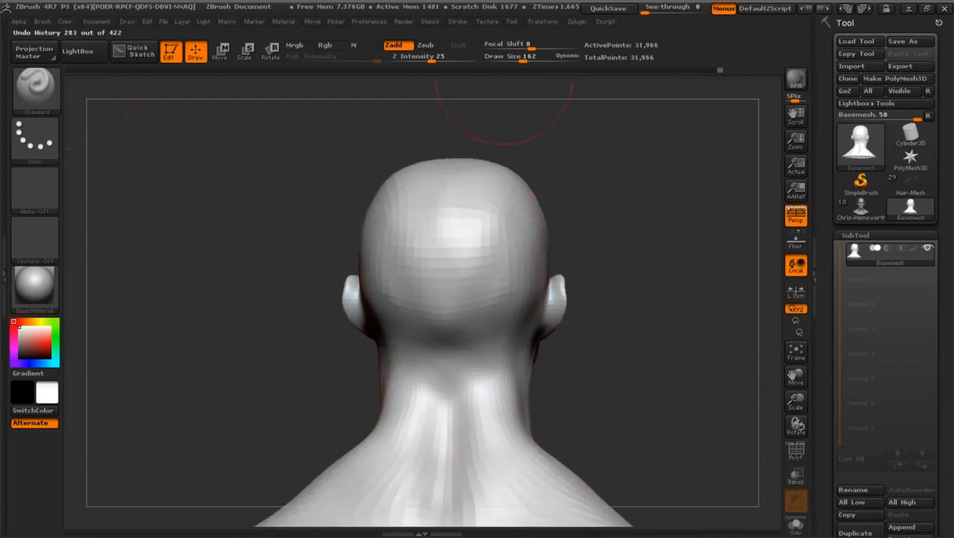
Step: Carve the hollows behind the ears with the Standard brush at draw size 37 and smooth them
drag(505, 57, 503, 56)
drag(793, 377, 787, 339)
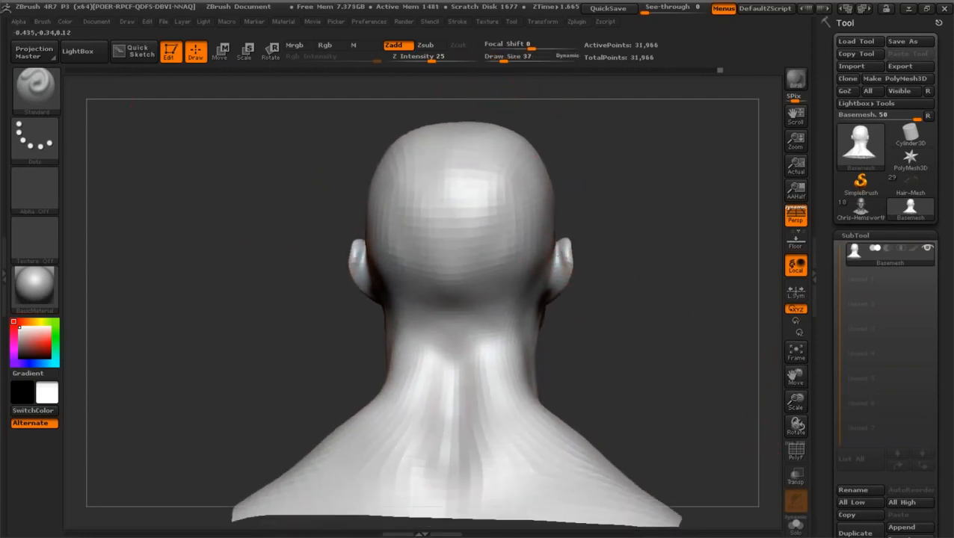
drag(795, 404, 816, 452)
mouse_move(651, 323)
mouse_down()
mouse_move(568, 317)
mouse_move(552, 294)
mouse_up()
mouse_move(635, 306)
mouse_down()
mouse_move(410, 320)
mouse_move(564, 314)
mouse_up()
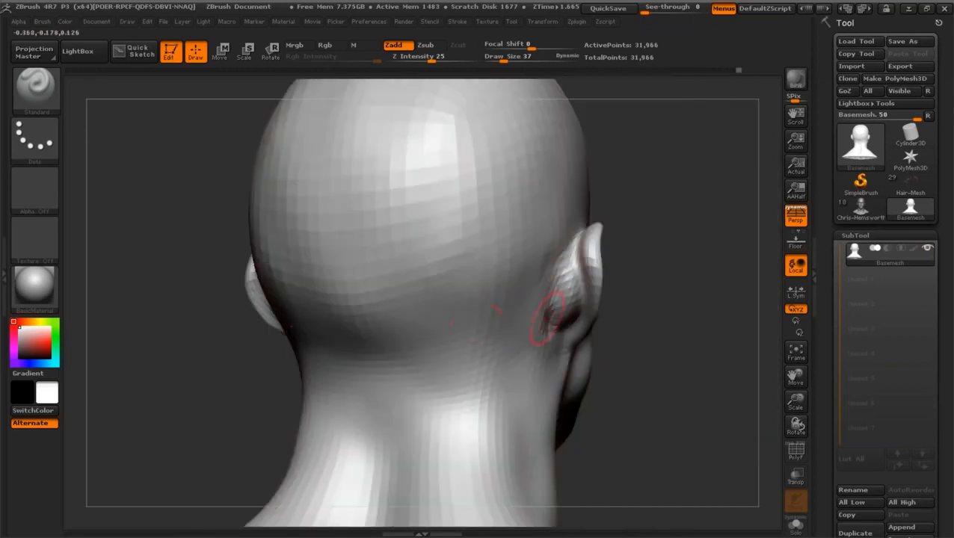
key(shift)
drag(604, 377, 635, 362)
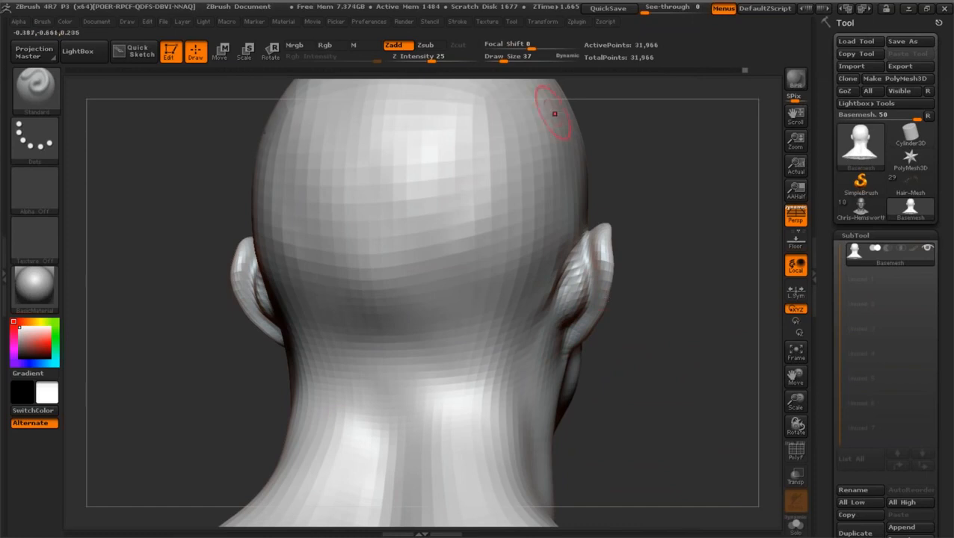
Step: Refine the backs of the ears and their junction with the skull using the Standard brush at draw size 19, smoothing the surface
drag(504, 59, 498, 57)
drag(649, 291, 612, 293)
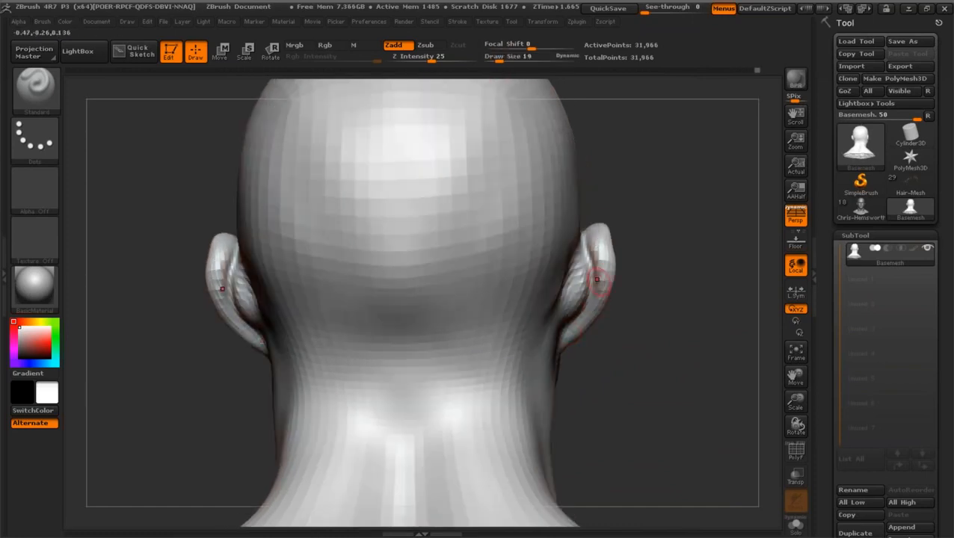
drag(648, 324, 569, 287)
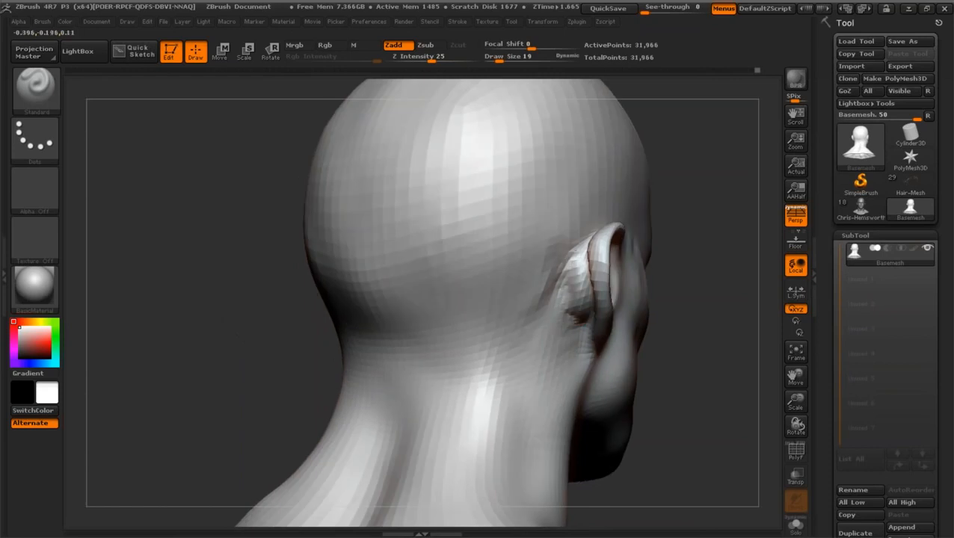
key(shift)
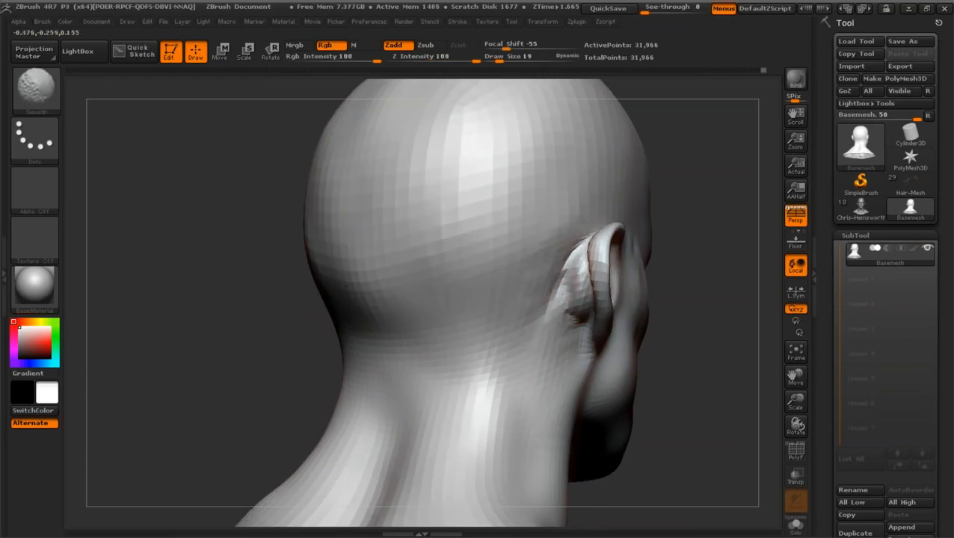
Step: Sculpt and smooth the sides of the neck below the ears with the Standard brush at draw size 43
shift+drag(256, 315, 426, 319)
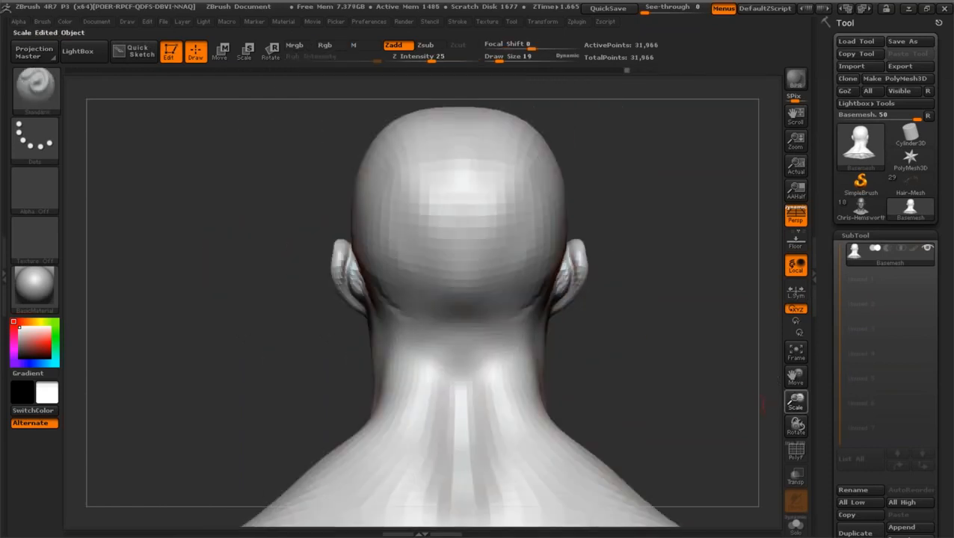
mouse_move(764, 406)
mouse_down()
mouse_move(777, 385)
mouse_move(778, 352)
mouse_up()
drag(688, 271, 605, 265)
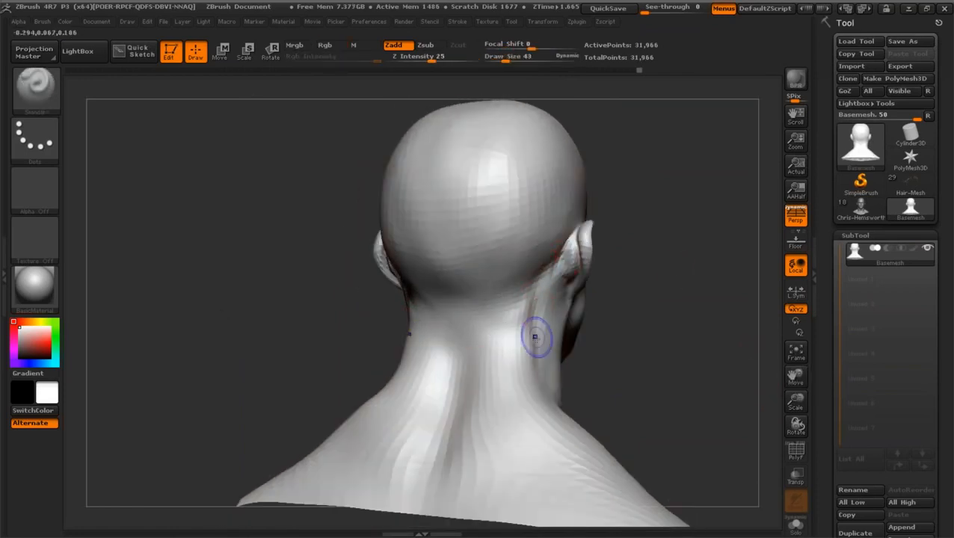
drag(794, 404, 643, 359)
drag(793, 377, 713, 386)
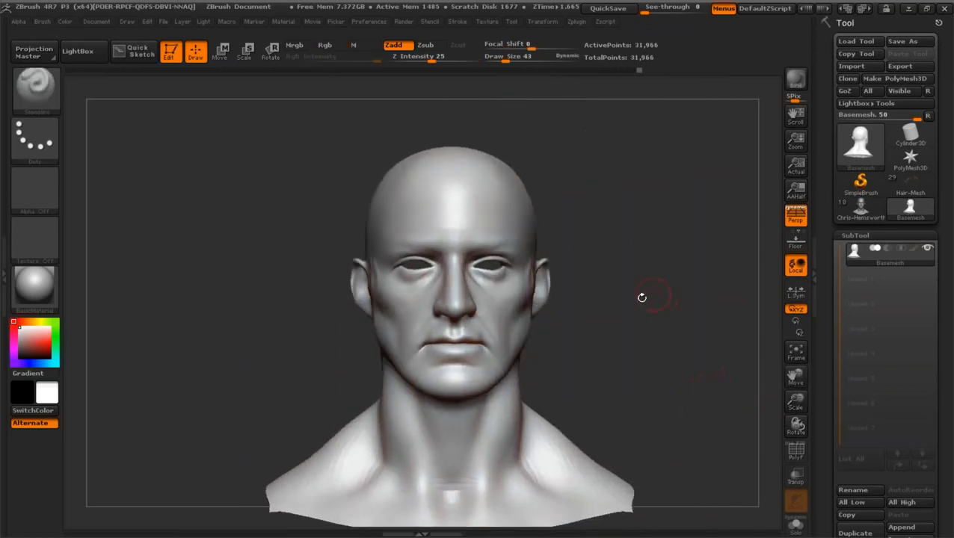
Step: Examine the face and head proportions from the front and at slightly turned angles
drag(641, 297, 658, 323)
drag(797, 408, 811, 435)
alt+drag(666, 194, 665, 246)
drag(295, 266, 249, 273)
mouse_move(794, 402)
mouse_down()
mouse_move(786, 408)
mouse_move(808, 396)
mouse_move(738, 369)
mouse_up()
click(497, 58)
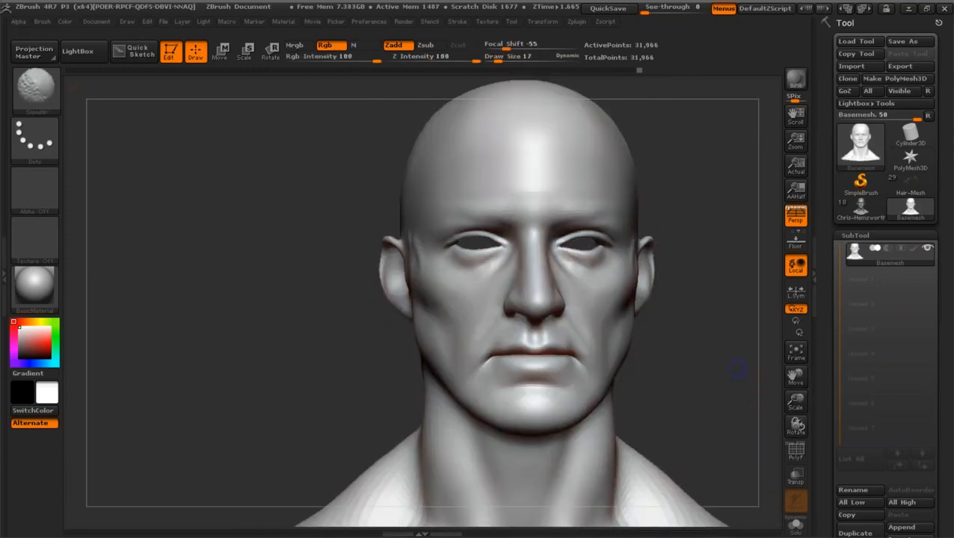
drag(794, 401, 806, 409)
Step: Sculpt the underside of the nose and the upper lip area with the Standard brush at draw size 19
drag(495, 58, 499, 59)
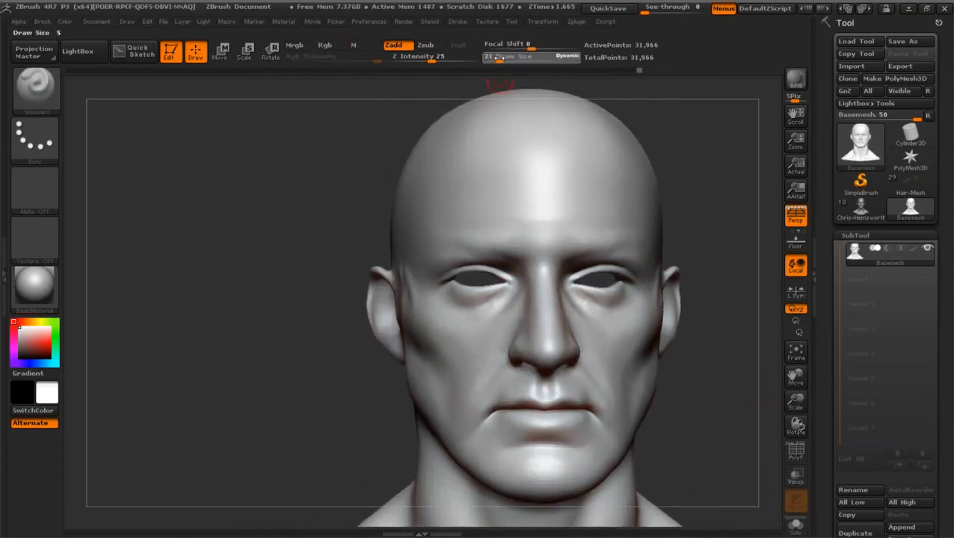
drag(794, 415, 781, 366)
drag(796, 401, 793, 393)
drag(794, 380, 794, 404)
drag(727, 382, 733, 299)
mouse_move(797, 409)
mouse_down()
mouse_move(797, 389)
mouse_move(739, 392)
mouse_up()
click(496, 57)
drag(497, 57, 499, 57)
drag(294, 196, 314, 206)
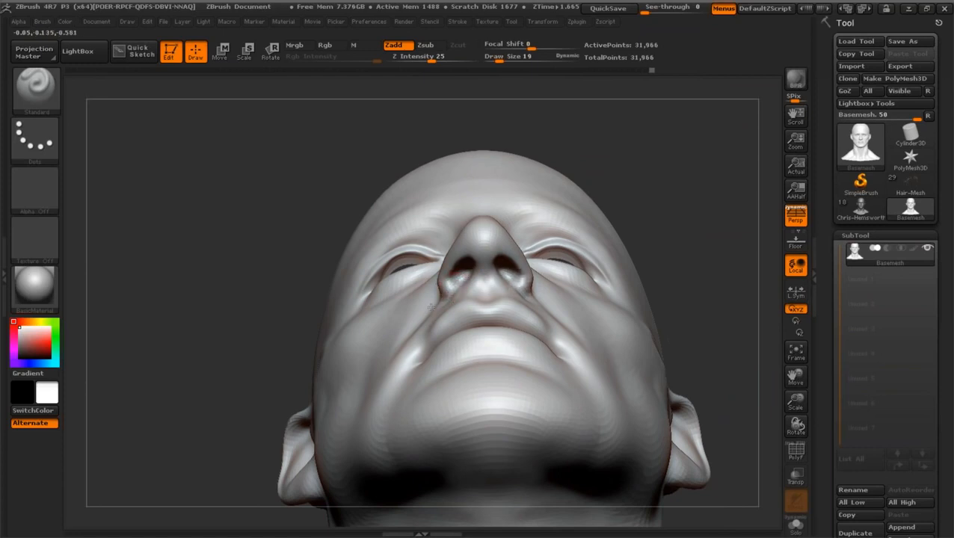
drag(246, 314, 295, 329)
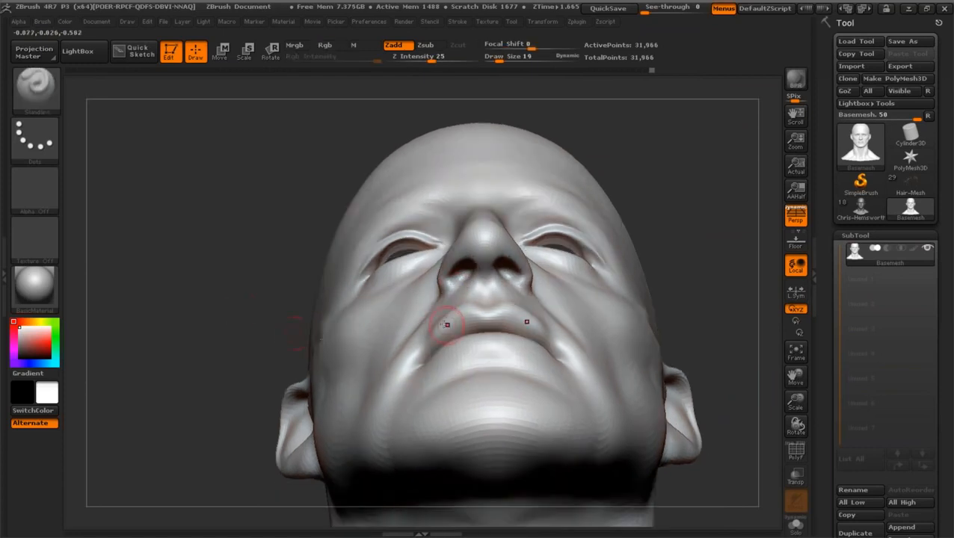
Step: Reshape the nose tip and base from below with the Move brush at draw sizes 43 and 27
click(53, 93)
click(201, 265)
drag(499, 59, 506, 59)
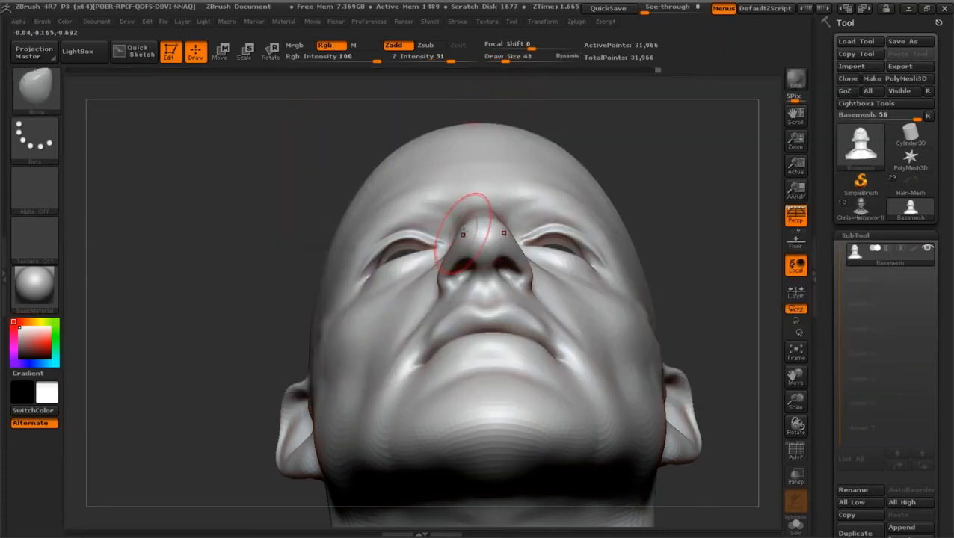
drag(506, 59, 500, 59)
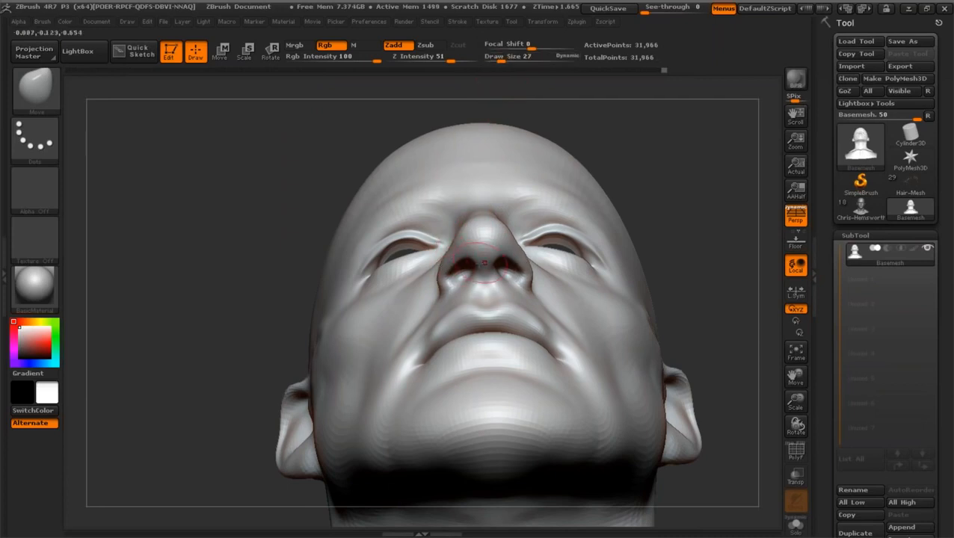
Step: Refine the nostrils and the base of the nose with the Standard brush at draw size 19
key(b)
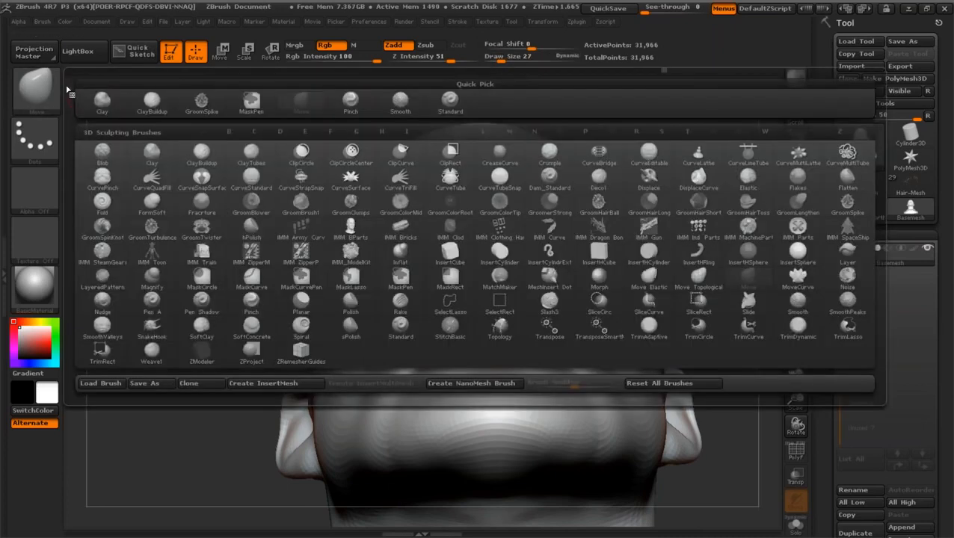
key(s)
key(t)
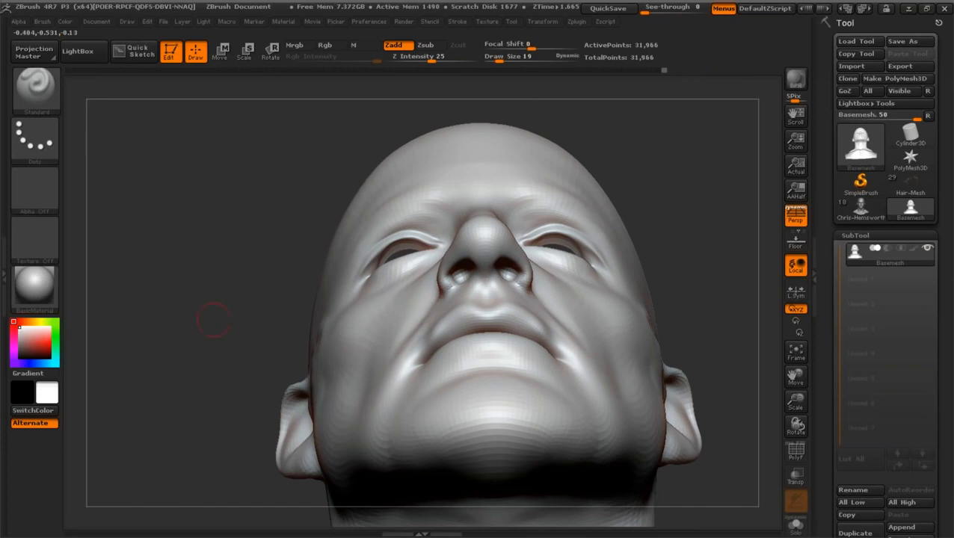
drag(213, 320, 441, 271)
drag(793, 401, 795, 377)
drag(650, 351, 484, 255)
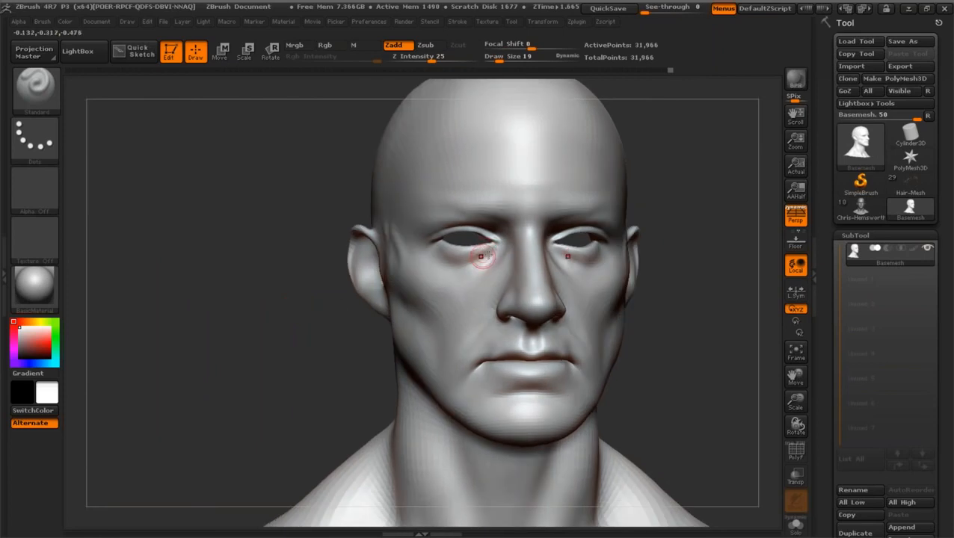
Step: Sculpt the transition from the cheekbones to the front of the ears with the Standard brush at draw size 19
drag(789, 398, 788, 417)
drag(754, 364, 731, 359)
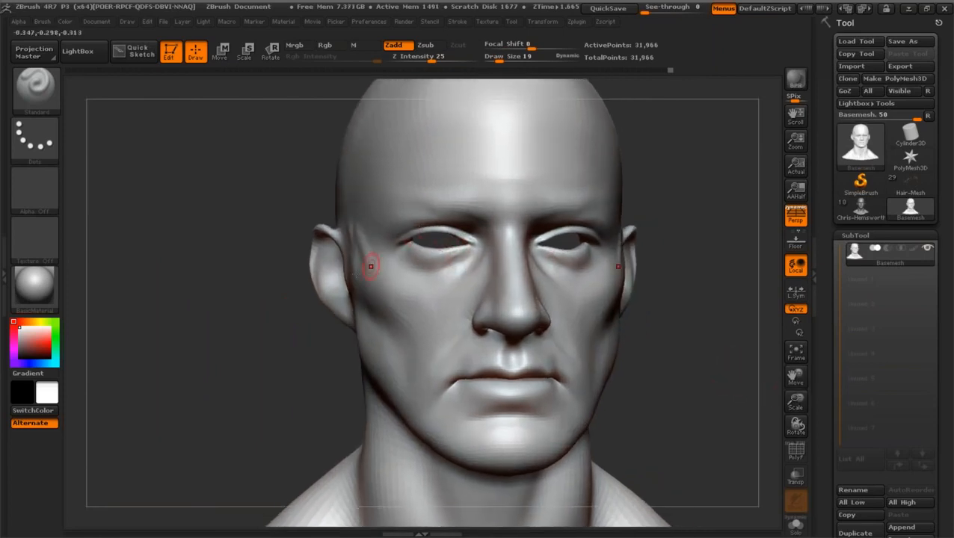
drag(264, 365, 267, 366)
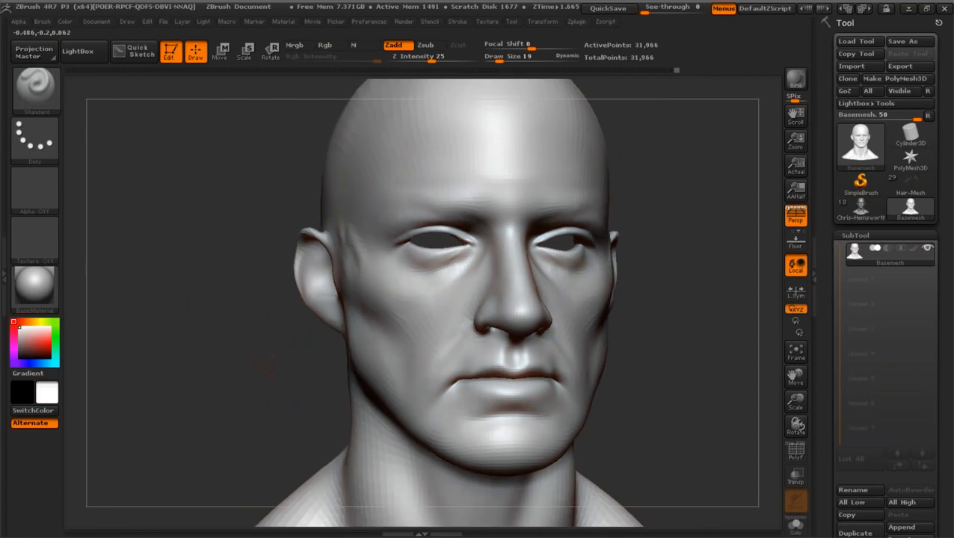
Step: Reshape the sides of the face in front of the ears with the Move brush at draw size 88
click(34, 96)
click(512, 57)
mouse_move(795, 400)
mouse_down()
mouse_move(796, 378)
mouse_move(815, 370)
mouse_up()
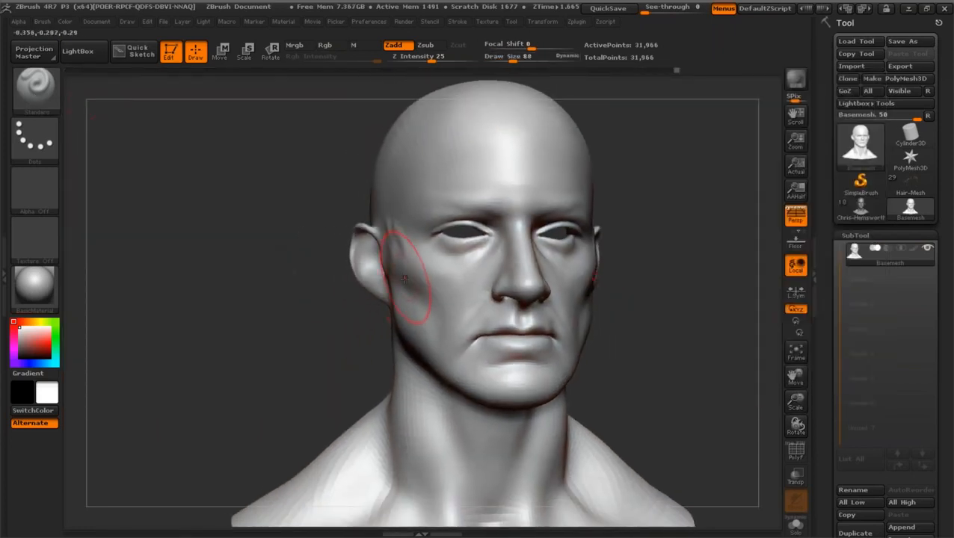
click(47, 93)
click(318, 112)
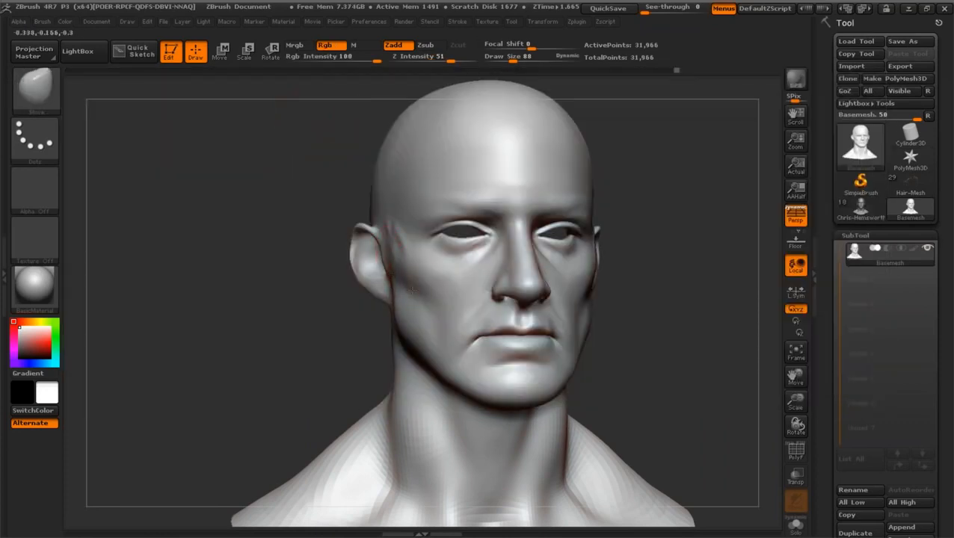
key(shift)
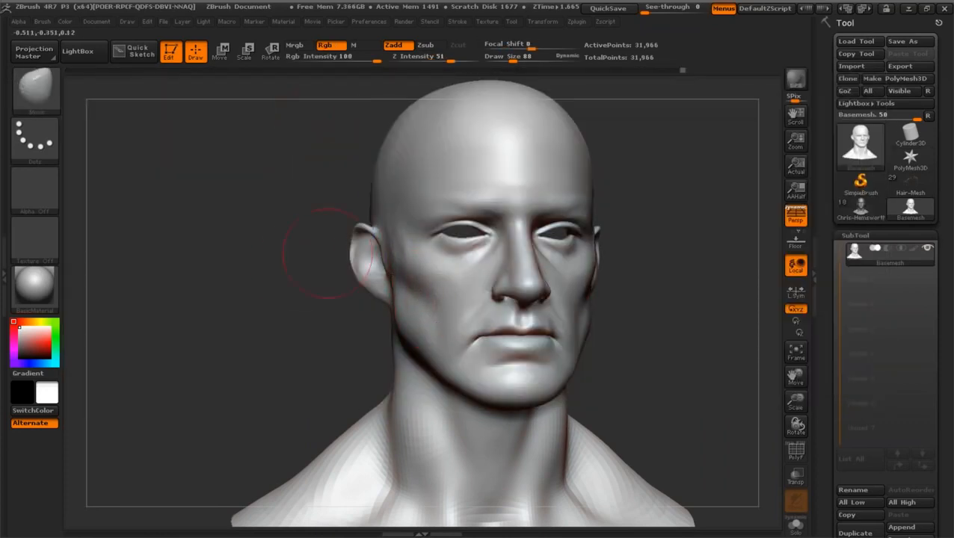
shift+drag(309, 213, 329, 247)
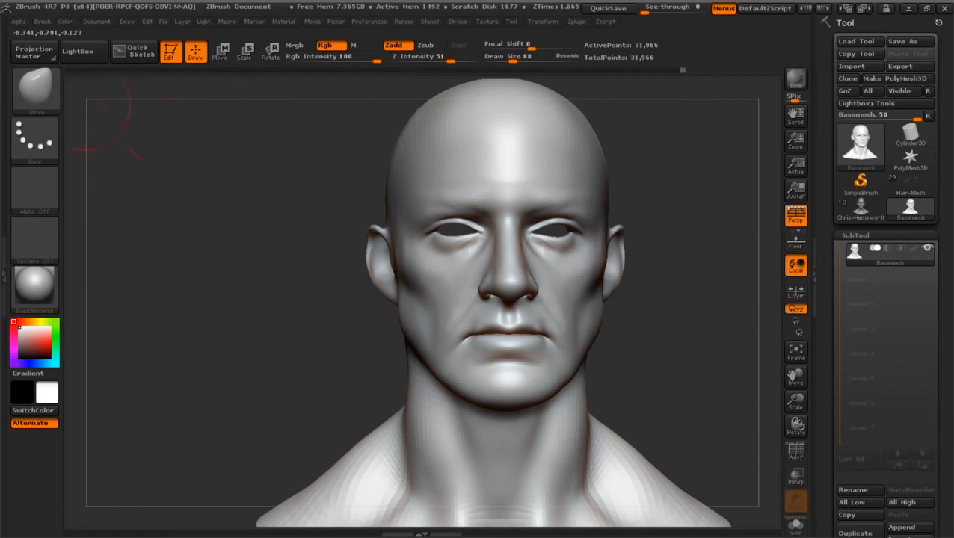
Step: Refine the brow and cheek areas with the Standard brush at draw size 46, smoothing the surface
click(49, 95)
click(449, 101)
drag(513, 58, 506, 58)
drag(322, 224, 439, 238)
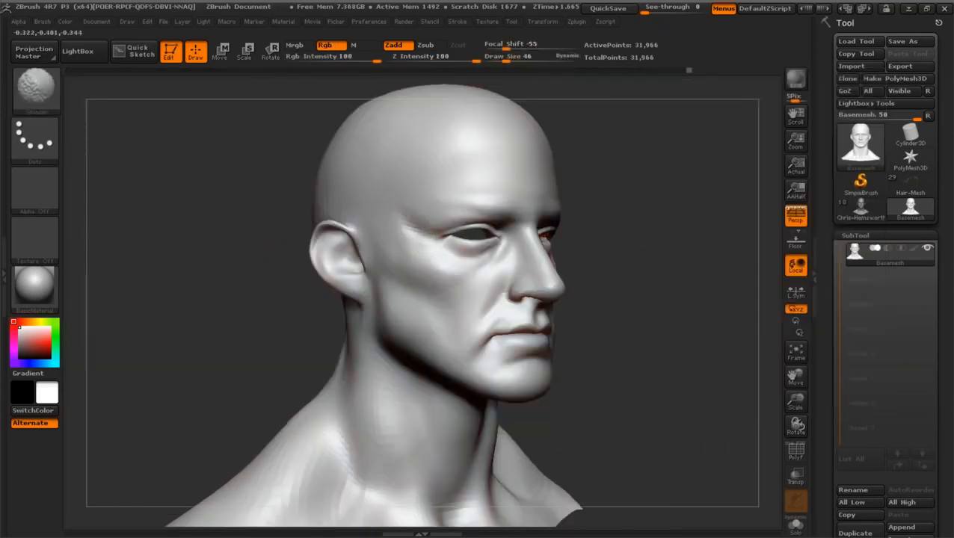
drag(265, 217, 434, 223)
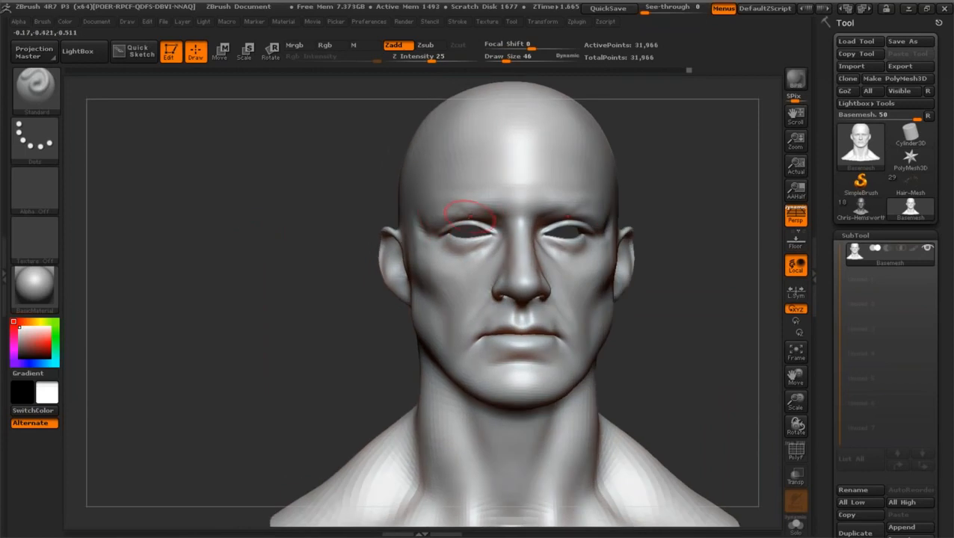
key(shift)
drag(352, 247, 425, 252)
key(shift)
key(shift)
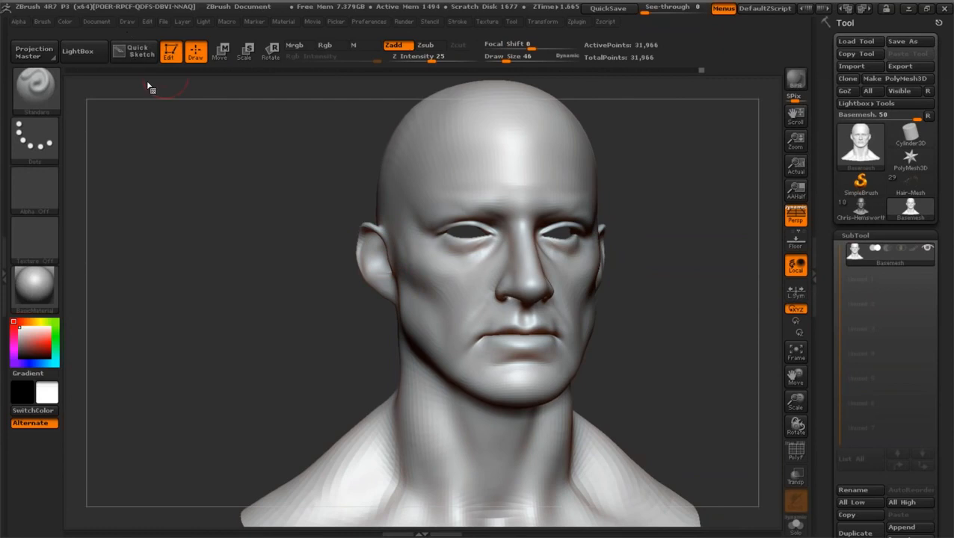
Step: Align the perspective camera to the object and turn the bust to a side profile
click(127, 21)
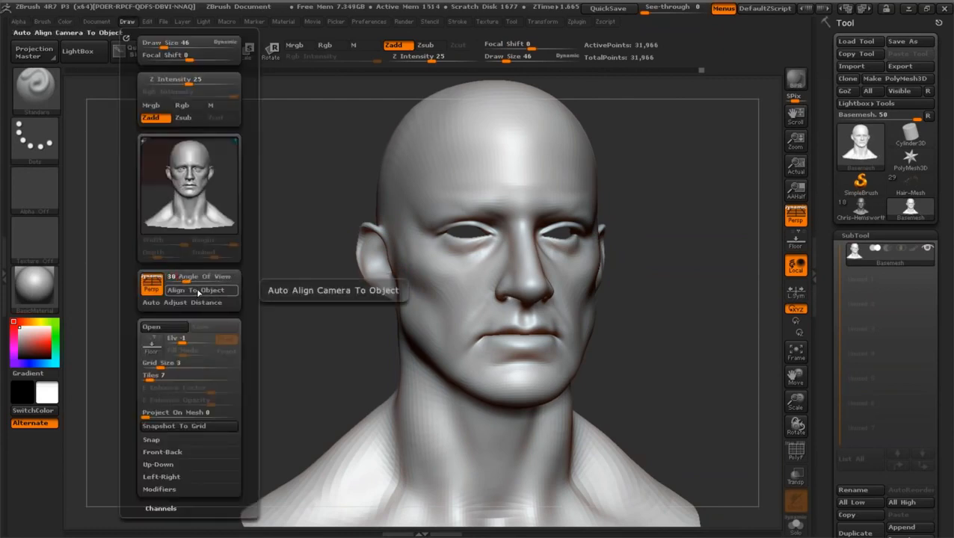
click(198, 291)
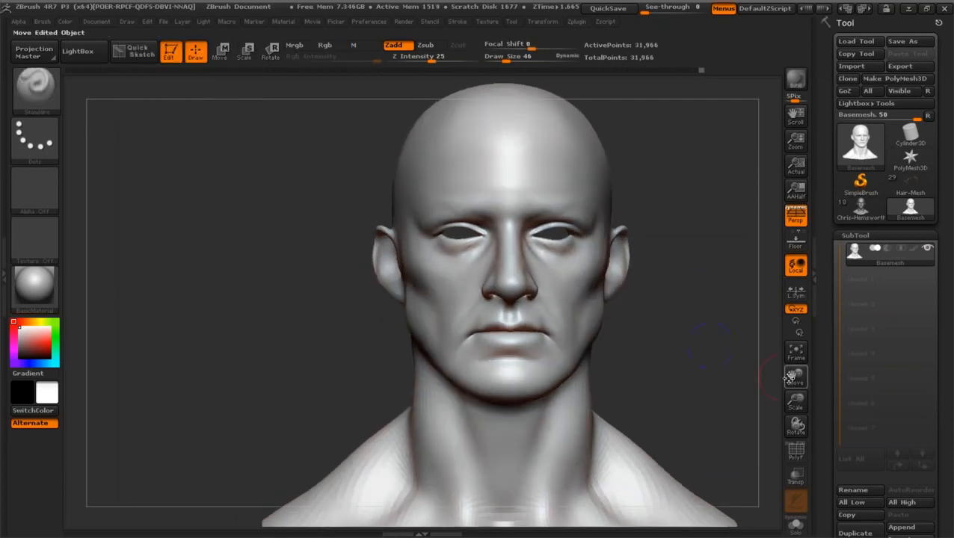
drag(788, 378, 761, 408)
mouse_move(651, 338)
mouse_down()
mouse_move(797, 395)
mouse_move(893, 383)
mouse_up()
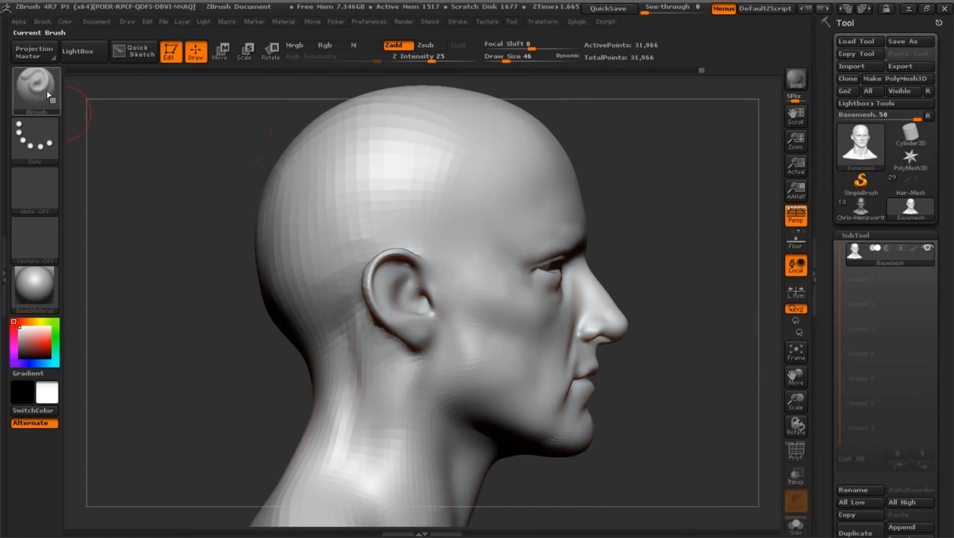
Step: Adjust the profile of the brow, nose and lips with the Move brush at draw size 46
click(47, 95)
click(302, 102)
drag(606, 303, 614, 314)
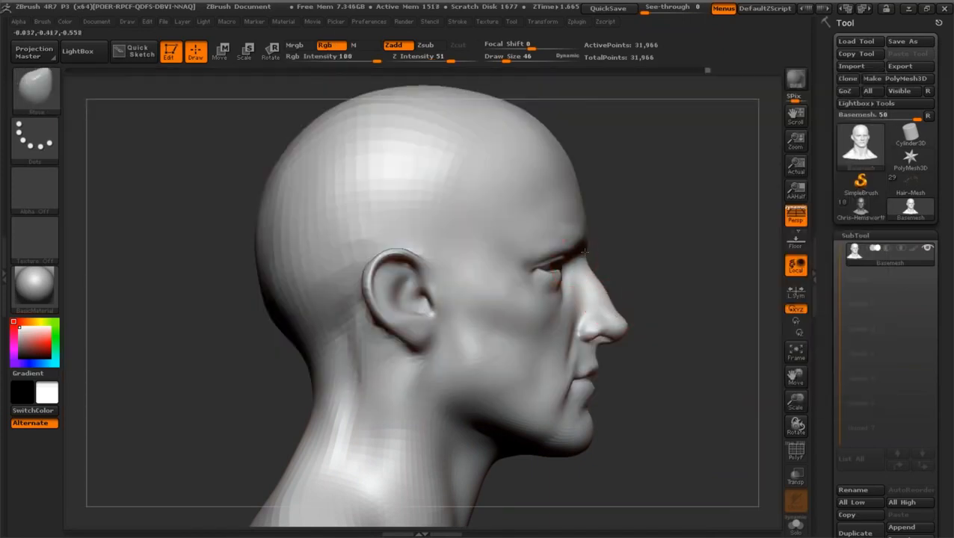
mouse_move(609, 250)
mouse_down()
mouse_move(585, 244)
mouse_move(601, 242)
mouse_up()
drag(637, 272, 603, 383)
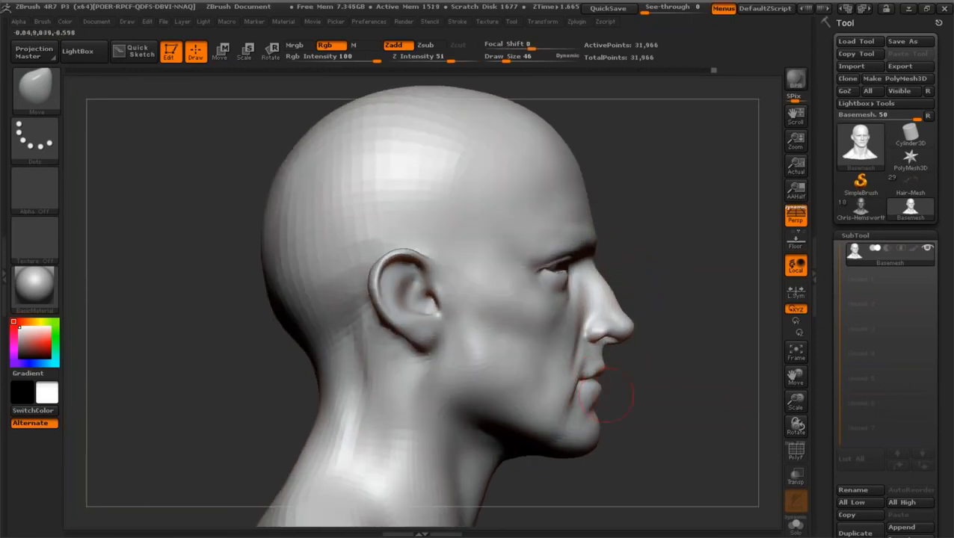
Step: Reshape the underside of the jaw where it meets the throat with the Move brush at draw size 115
drag(790, 403, 768, 312)
click(516, 57)
drag(512, 388, 505, 396)
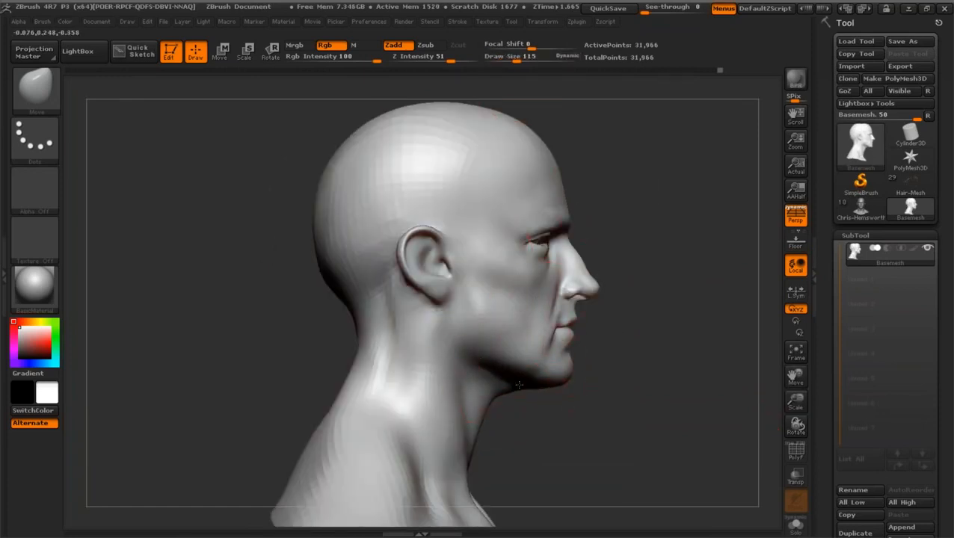
drag(505, 386, 505, 380)
Step: Define the jawline and jaw corner with the Standard brush at draw size 93, smoothing the lower cheeks
drag(517, 57, 513, 58)
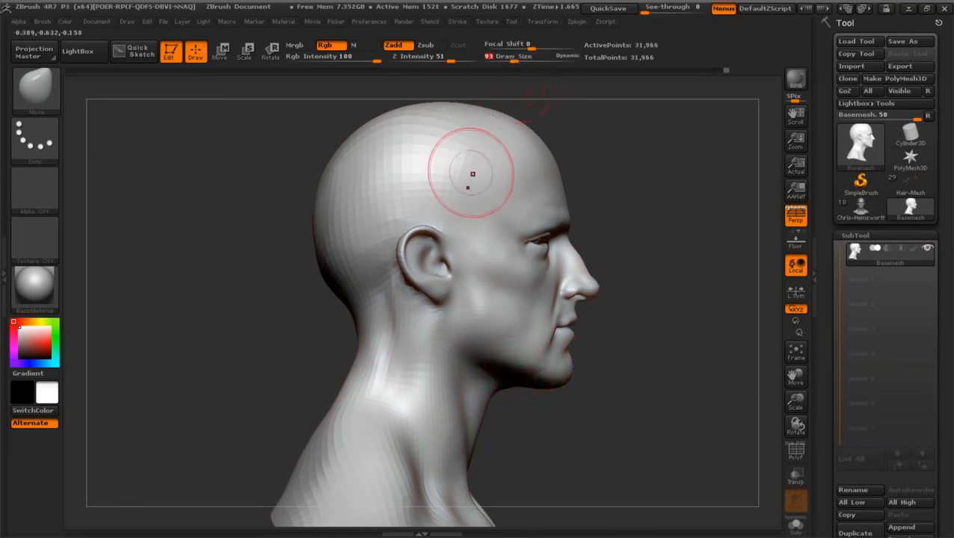
click(45, 103)
click(148, 256)
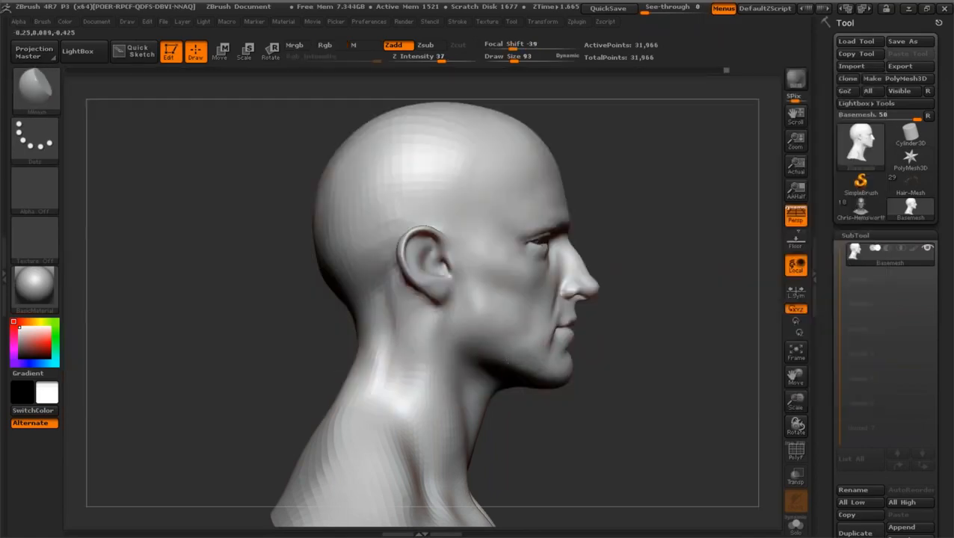
click(35, 86)
click(499, 104)
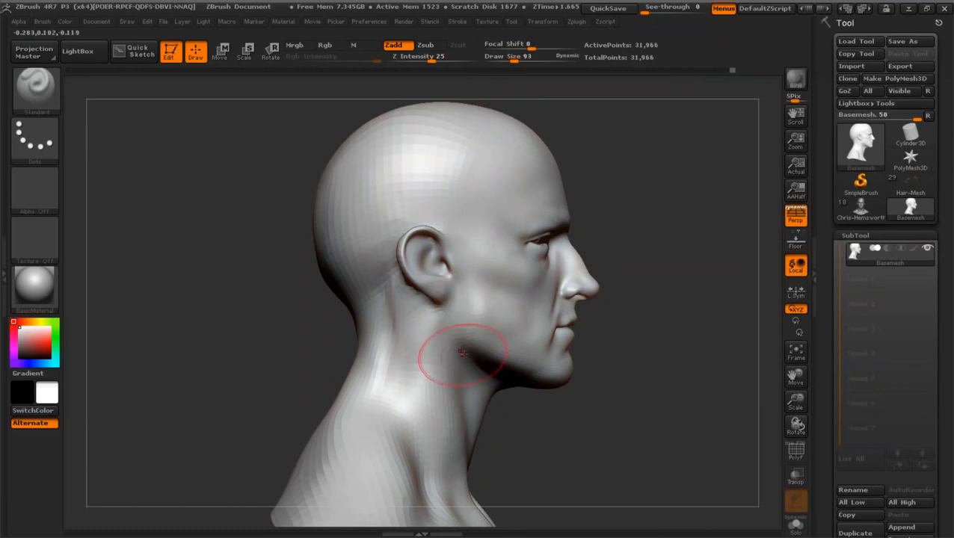
drag(533, 401, 710, 359)
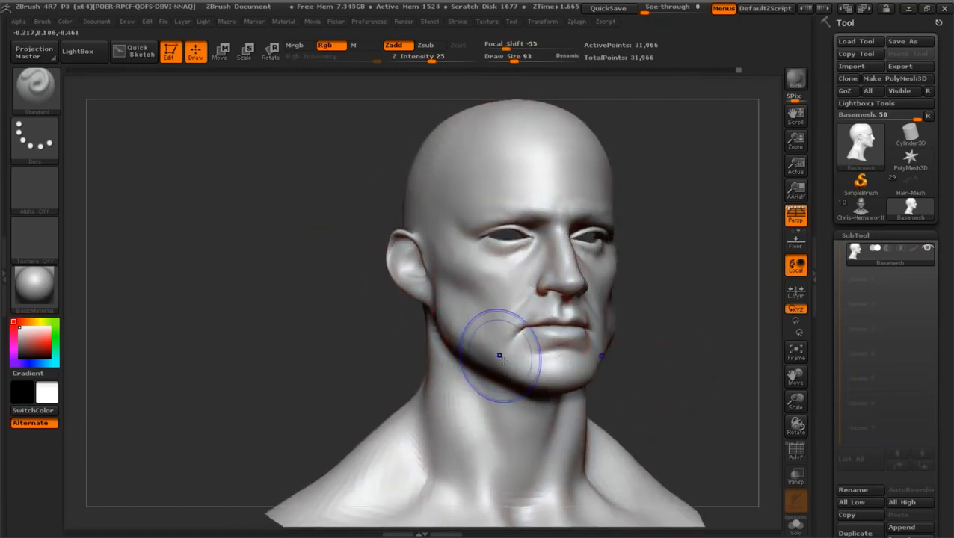
drag(385, 346, 329, 333)
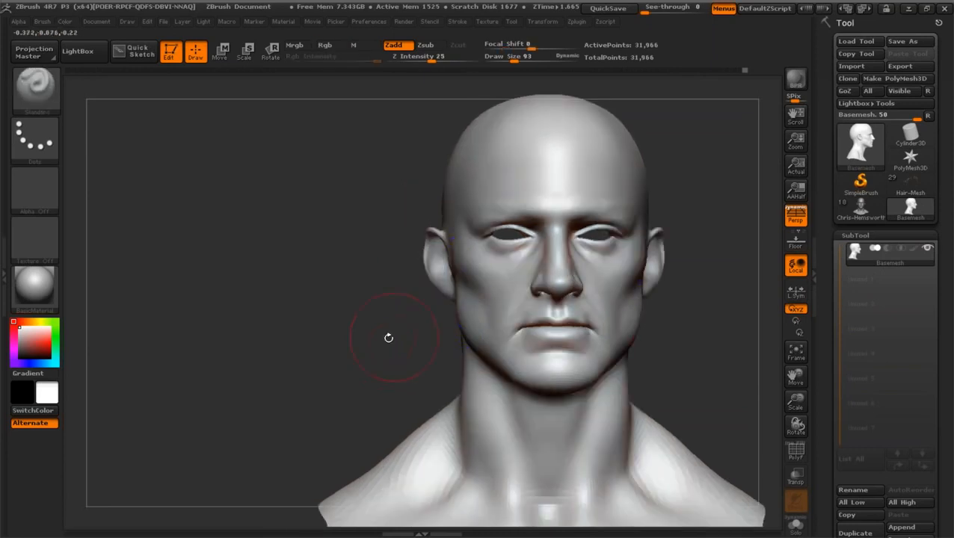
Step: Sculpt the frown between the inner brows and refine the lower eyelids with the Standard brush at draw size 21
mouse_move(792, 402)
mouse_down()
mouse_move(798, 394)
mouse_move(676, 420)
mouse_up()
drag(514, 58, 499, 59)
drag(251, 287, 351, 278)
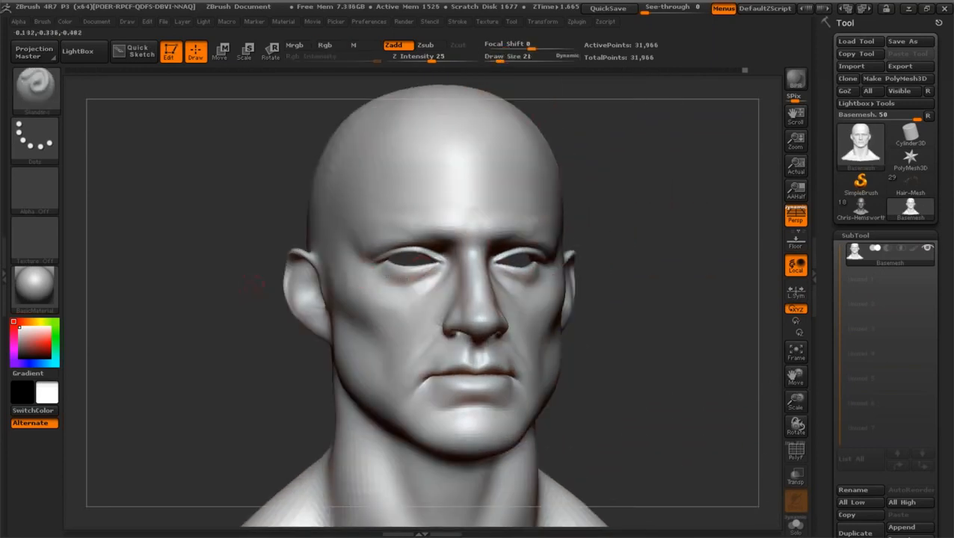
drag(785, 404, 789, 434)
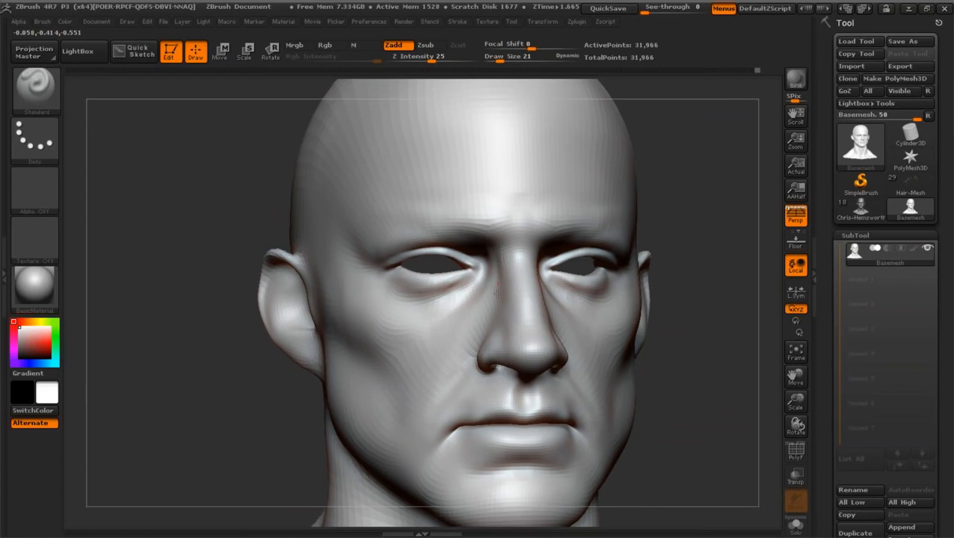
mouse_move(502, 229)
mouse_down()
mouse_move(519, 199)
mouse_move(489, 247)
mouse_move(456, 219)
mouse_up()
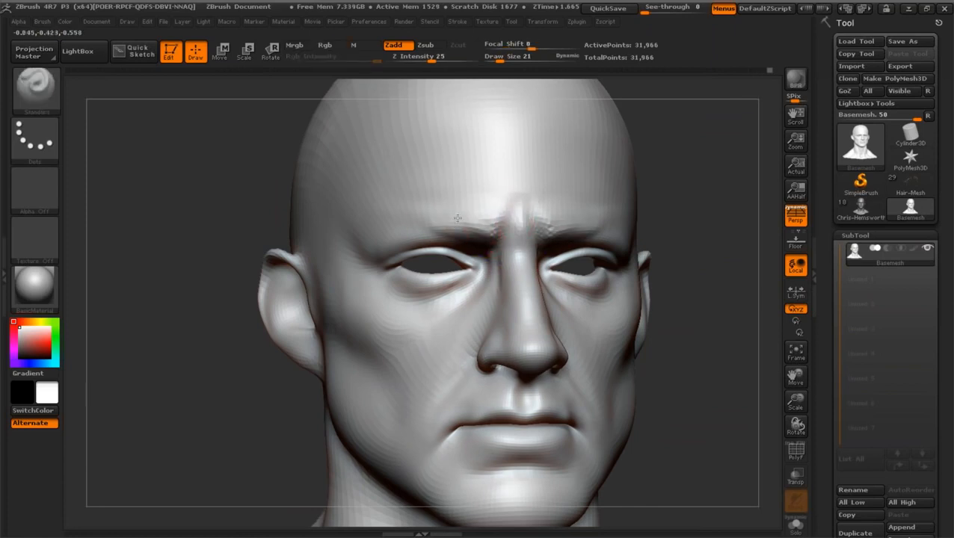
drag(238, 181, 479, 215)
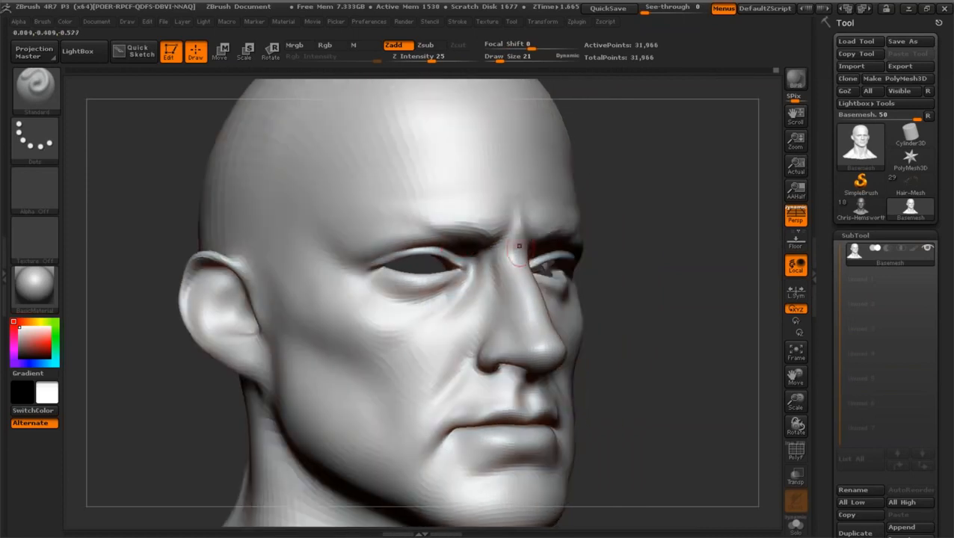
drag(803, 408, 722, 345)
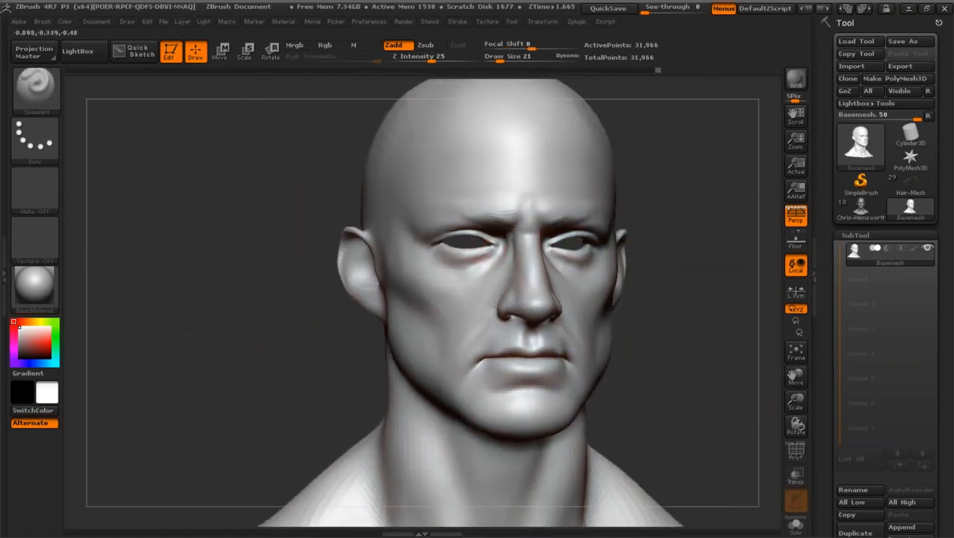
drag(469, 256, 453, 252)
mouse_move(703, 345)
mouse_down()
mouse_move(635, 347)
mouse_move(677, 349)
mouse_up()
Step: Shape the cheek beside the nose with the Standard brush at draw size 37, smoothing the cheek and the area below the eye
mouse_move(790, 406)
mouse_down()
mouse_move(769, 359)
mouse_move(701, 329)
mouse_up()
drag(498, 56, 504, 57)
drag(657, 241, 692, 247)
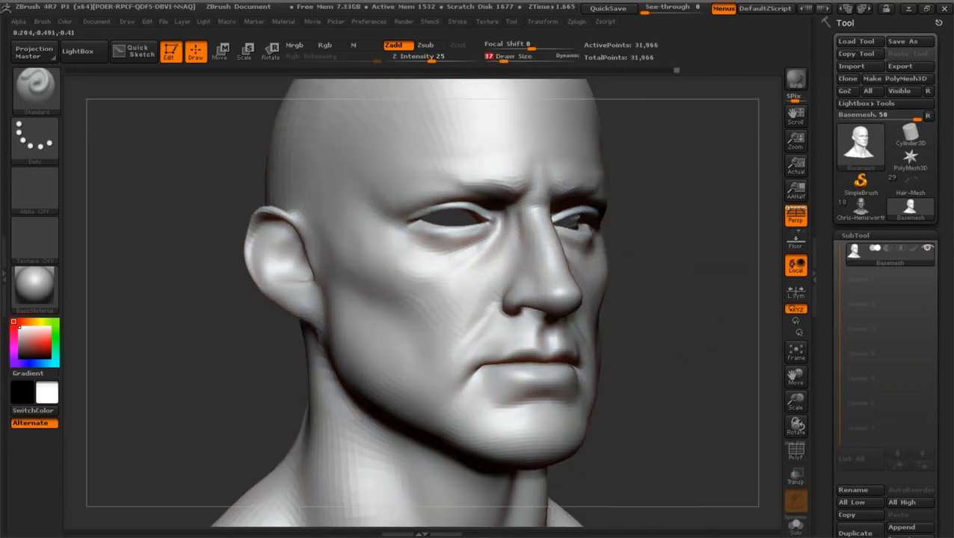
drag(224, 350, 458, 315)
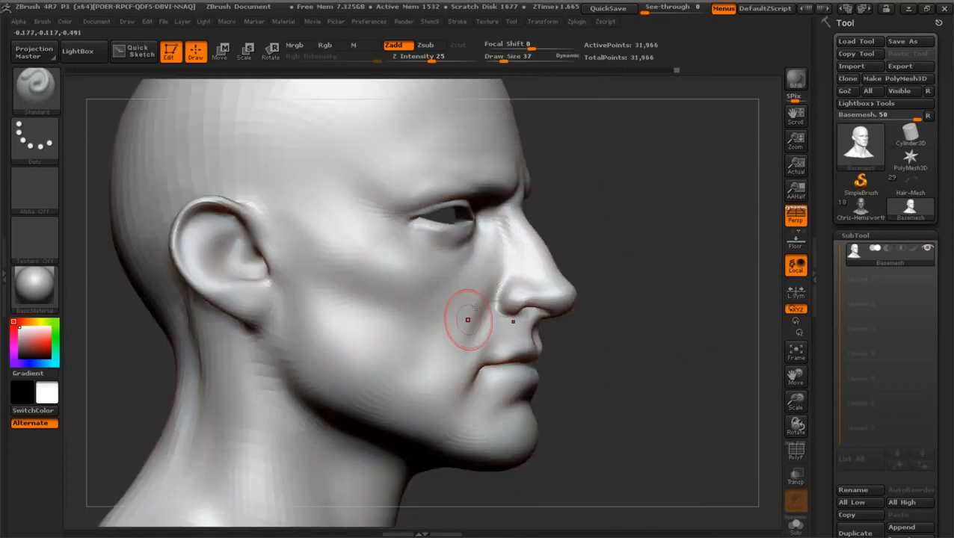
mouse_move(486, 281)
mouse_down()
mouse_move(451, 339)
mouse_move(488, 275)
mouse_up()
mouse_move(449, 304)
mouse_down()
mouse_move(453, 345)
mouse_move(459, 307)
mouse_move(447, 301)
mouse_up()
mouse_move(473, 259)
mouse_down()
mouse_move(441, 299)
mouse_move(472, 279)
mouse_move(452, 322)
mouse_up()
mouse_move(487, 275)
shift+mouse_down()
mouse_move(460, 305)
mouse_move(451, 281)
shift+mouse_up()
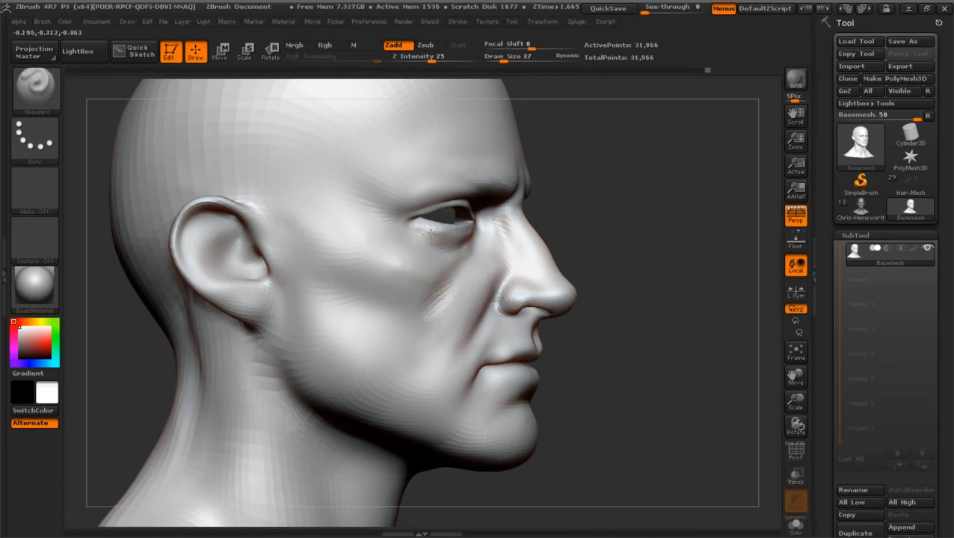
drag(637, 309, 544, 283)
shift+drag(428, 249, 409, 223)
Step: Carve the upper eyelid crease with the Dam_Standard brush
click(35, 88)
key(d)
key(s)
drag(475, 200, 434, 206)
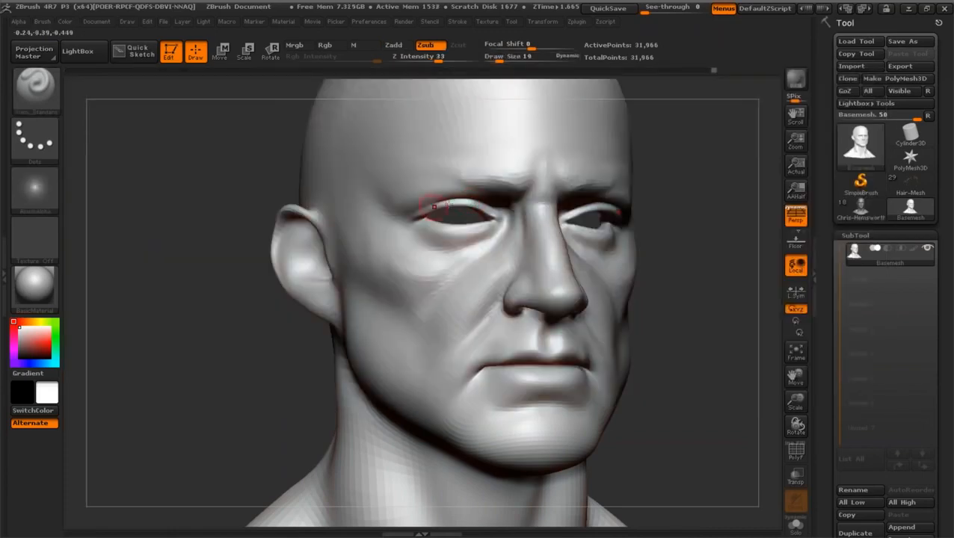
mouse_move(716, 296)
mouse_down()
mouse_move(523, 224)
mouse_move(174, 127)
mouse_up()
Step: Adjust the shape of the eye area with the Move brush at draw size 62
click(35, 89)
click(449, 101)
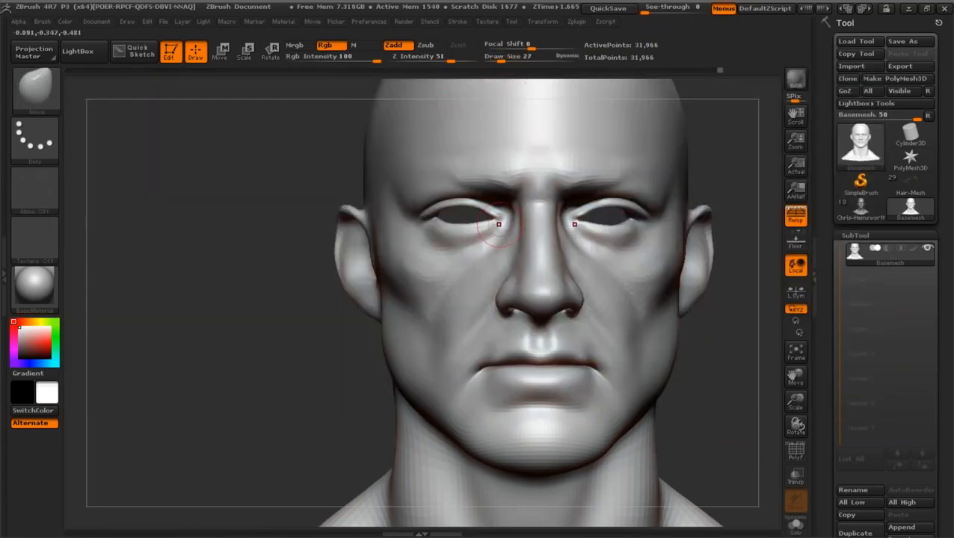
mouse_move(796, 402)
mouse_down()
mouse_move(524, 314)
mouse_move(267, 248)
mouse_move(642, 307)
mouse_move(527, 317)
mouse_up()
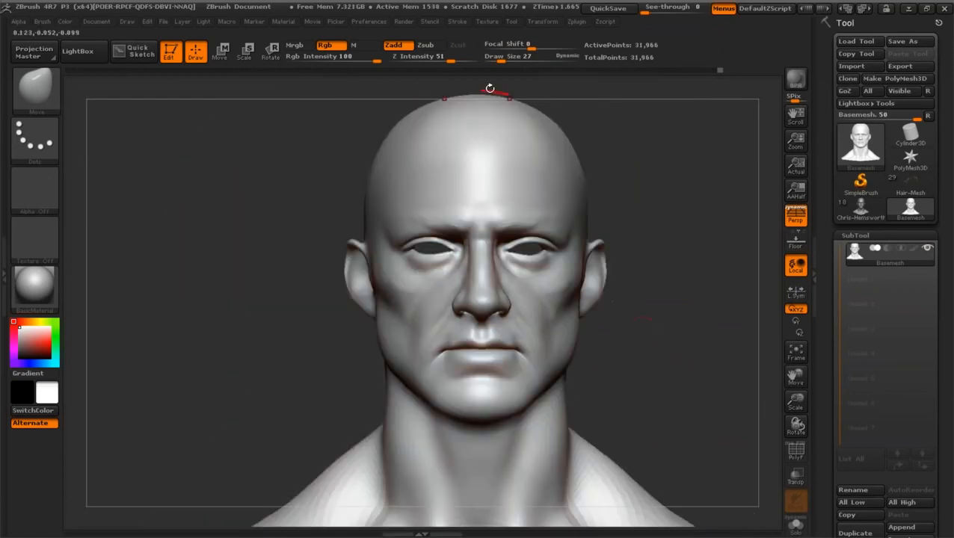
drag(498, 56, 508, 57)
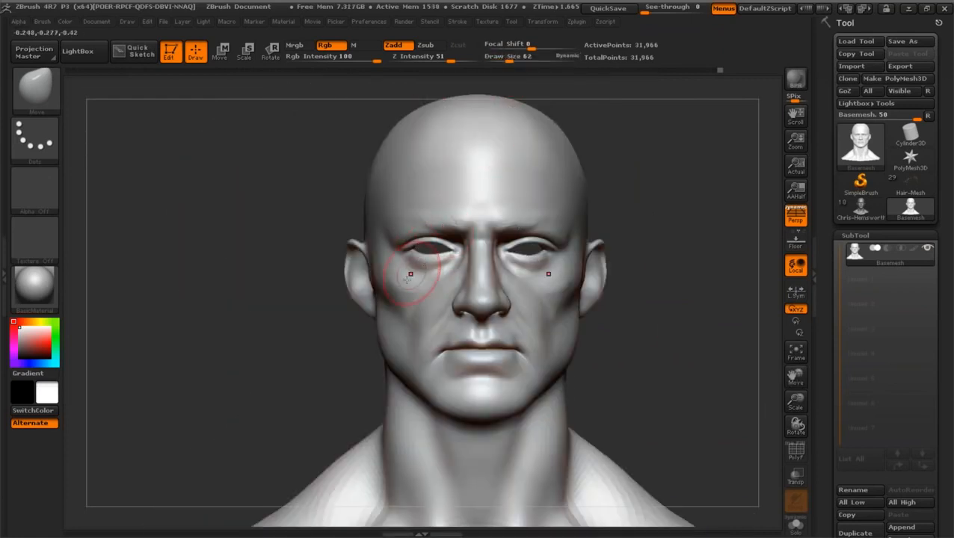
drag(671, 361, 678, 362)
mouse_move(431, 240)
mouse_down()
mouse_move(424, 243)
mouse_move(457, 249)
mouse_move(454, 258)
mouse_up()
mouse_move(323, 280)
mouse_down()
mouse_move(644, 317)
mouse_move(627, 318)
mouse_move(651, 338)
mouse_up()
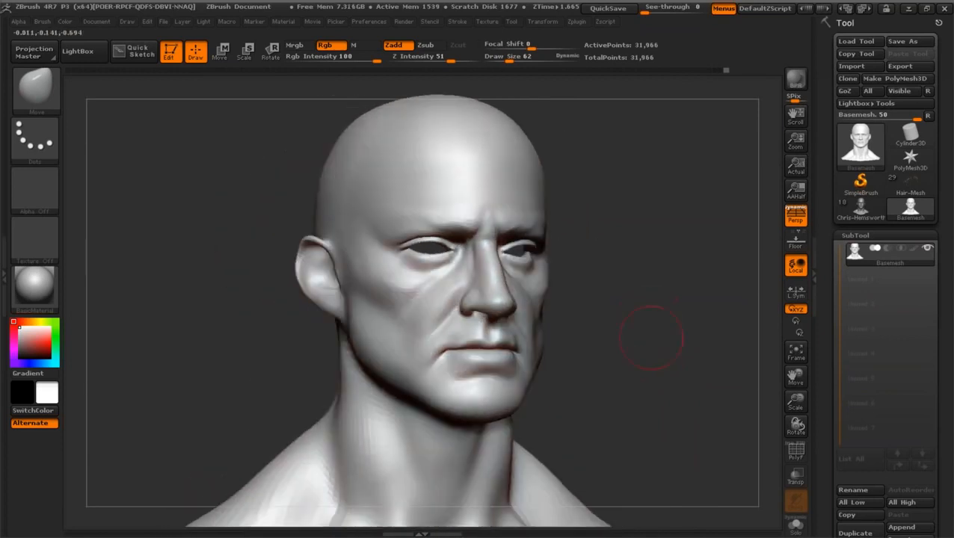
Step: Smooth the surface under the eyes with the Smooth brush at draw size 27
drag(795, 403, 795, 390)
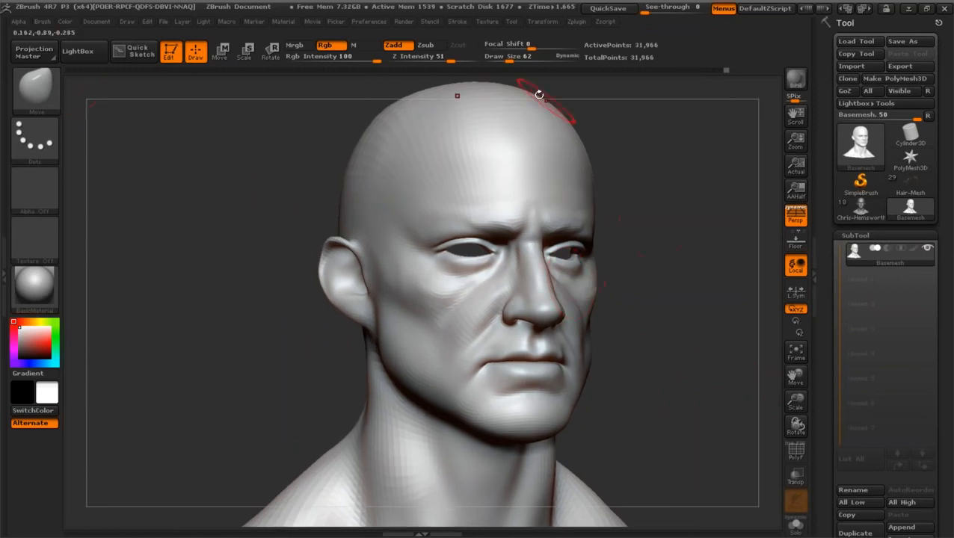
key(s)
drag(499, 101, 494, 121)
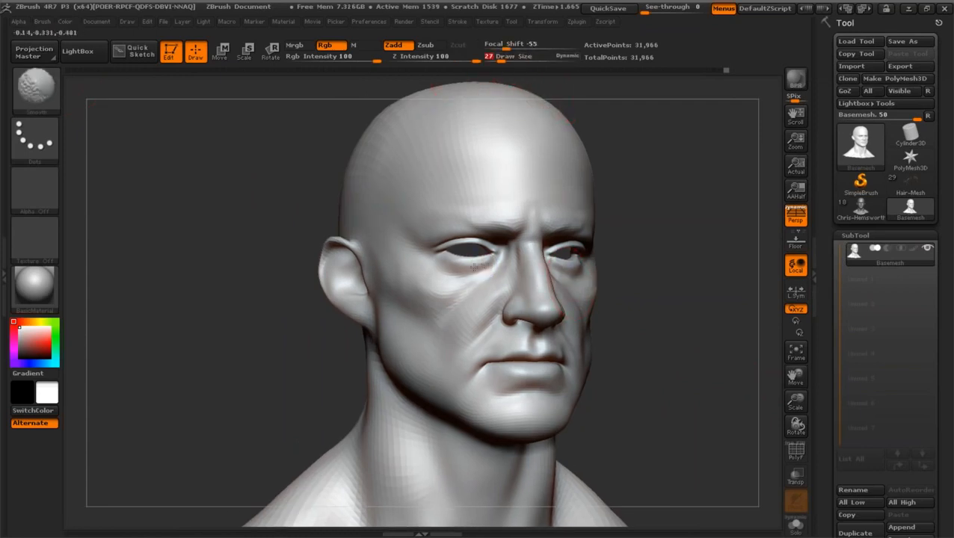
drag(276, 304, 194, 302)
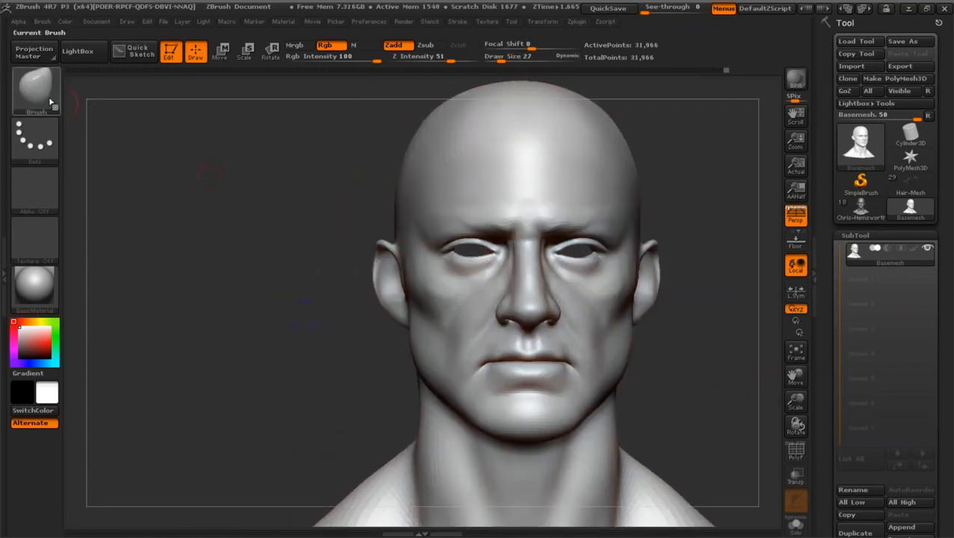
Step: Add a fine raised edge along the lower eyelids with the Standard brush at draw size 6
click(50, 102)
click(539, 109)
drag(796, 402, 795, 378)
drag(499, 56, 492, 56)
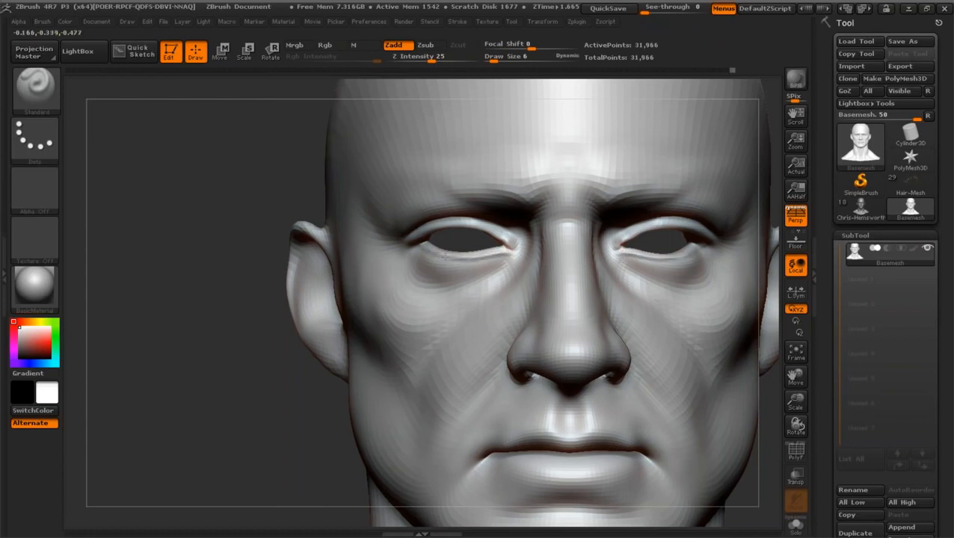
mouse_move(259, 233)
mouse_down()
mouse_move(469, 252)
mouse_move(449, 251)
mouse_up()
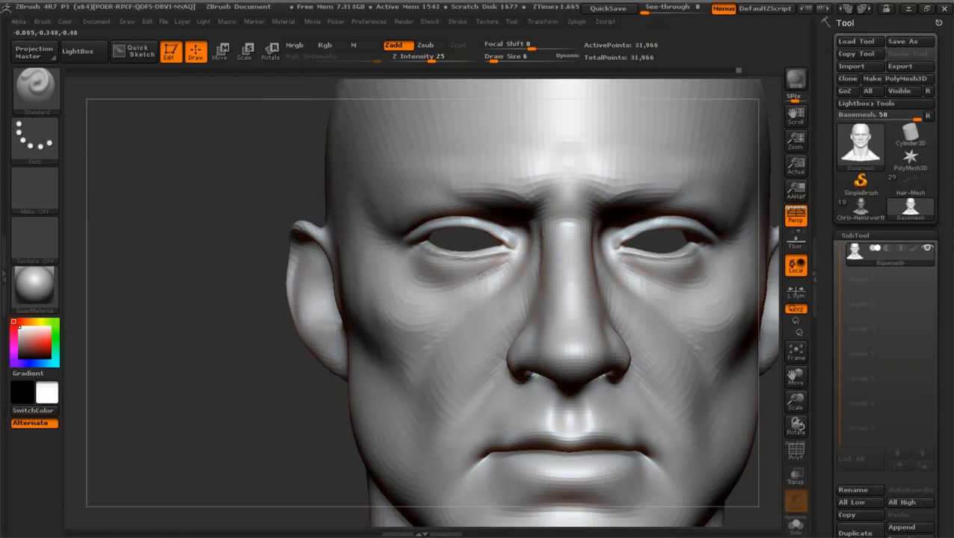
drag(795, 400, 795, 438)
Step: Build up the cheekbones below the outer eyes with the Standard brush at draw size 37
drag(699, 353, 715, 352)
drag(795, 407, 795, 378)
drag(501, 58, 505, 59)
mouse_move(403, 291)
mouse_down()
mouse_move(373, 257)
mouse_move(380, 275)
mouse_move(410, 281)
mouse_up()
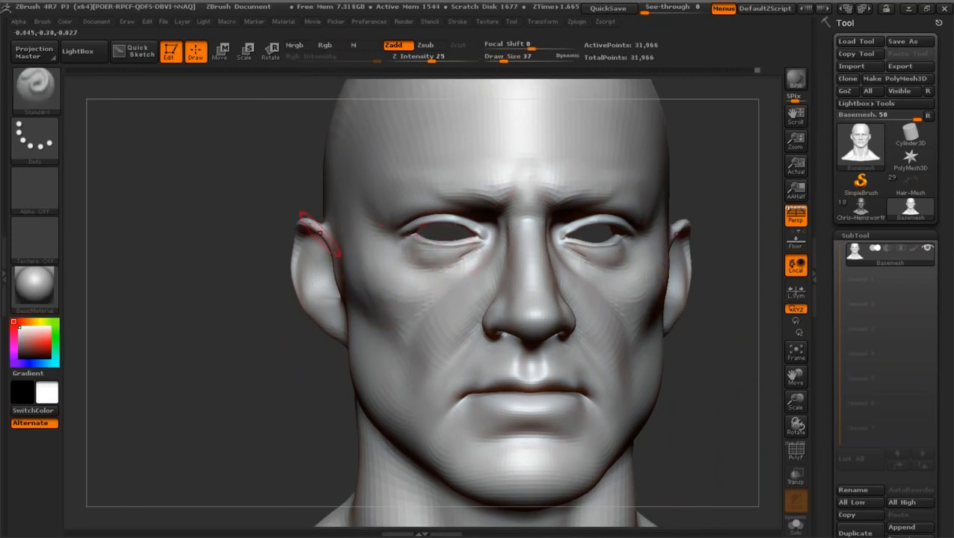
mouse_move(223, 236)
mouse_down()
mouse_move(404, 251)
mouse_move(166, 166)
mouse_up()
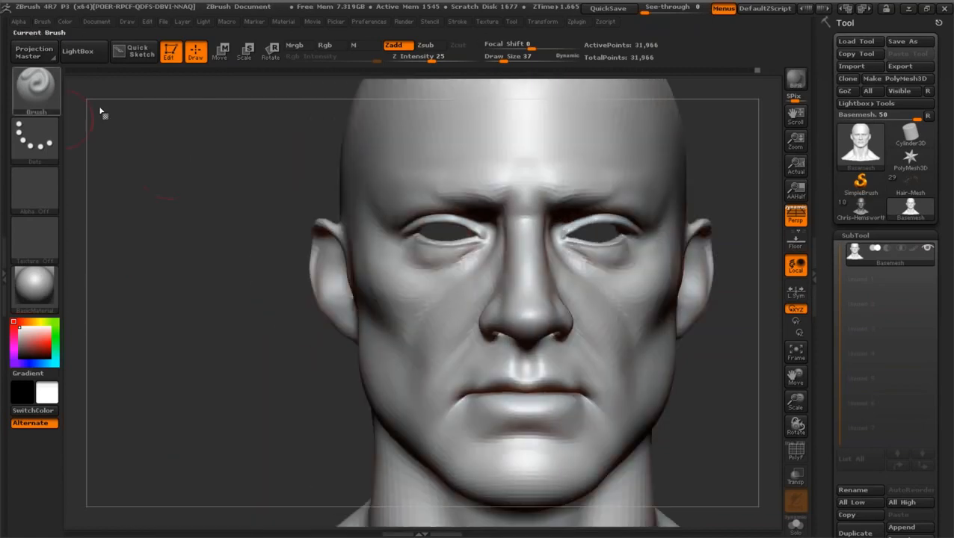
Step: Adjust the lower eyelids and the area above the inner brows with the Move brush, starting at draw size 37
key(b)
key(m)
key(v)
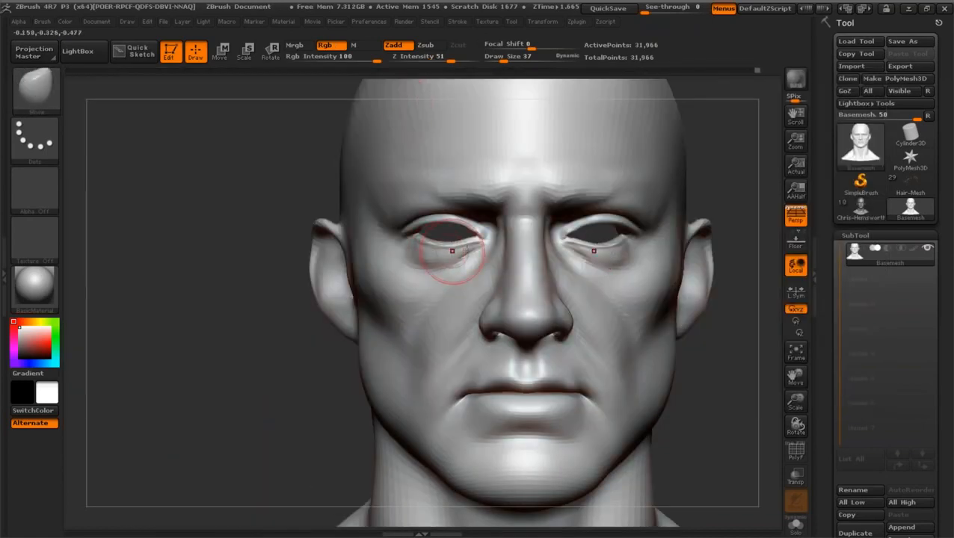
drag(463, 244, 449, 248)
drag(524, 170, 524, 160)
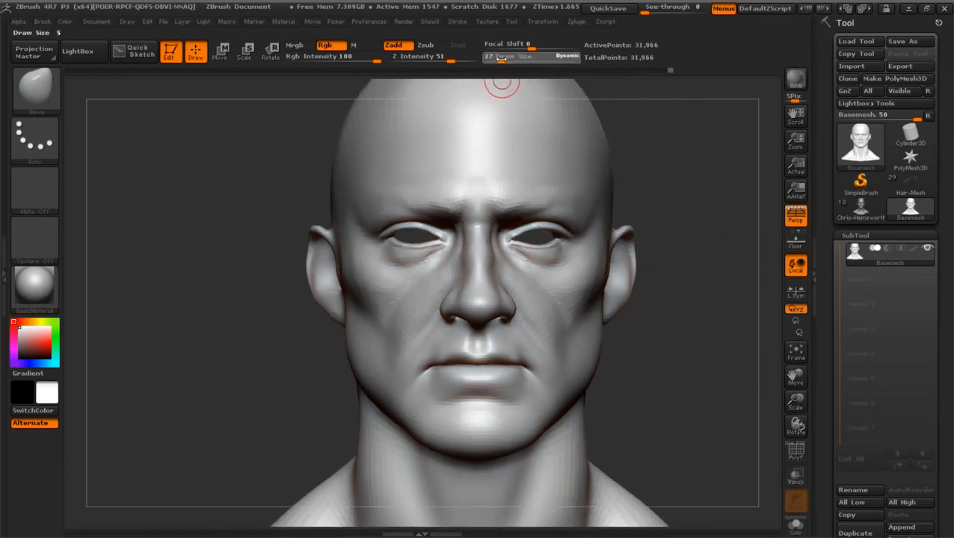
drag(499, 61, 506, 62)
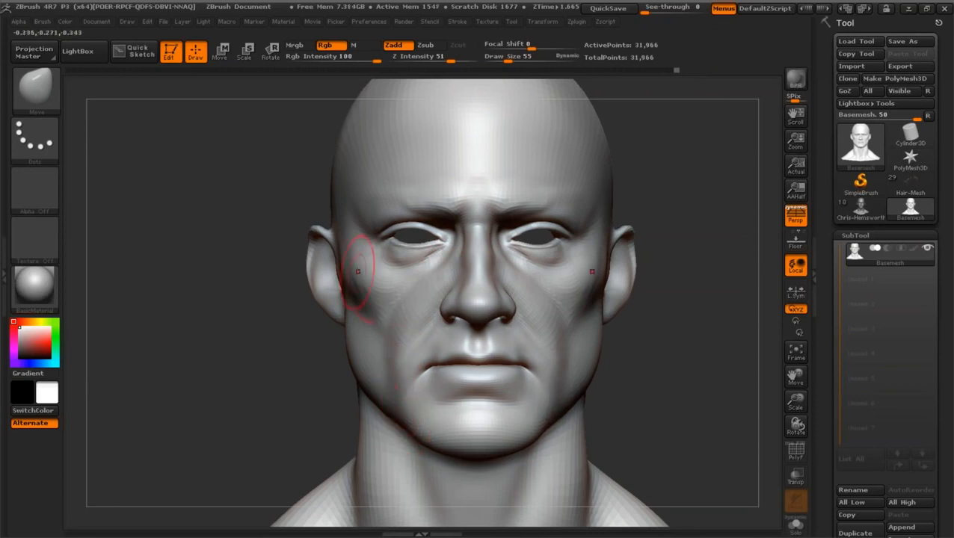
drag(255, 288, 75, 111)
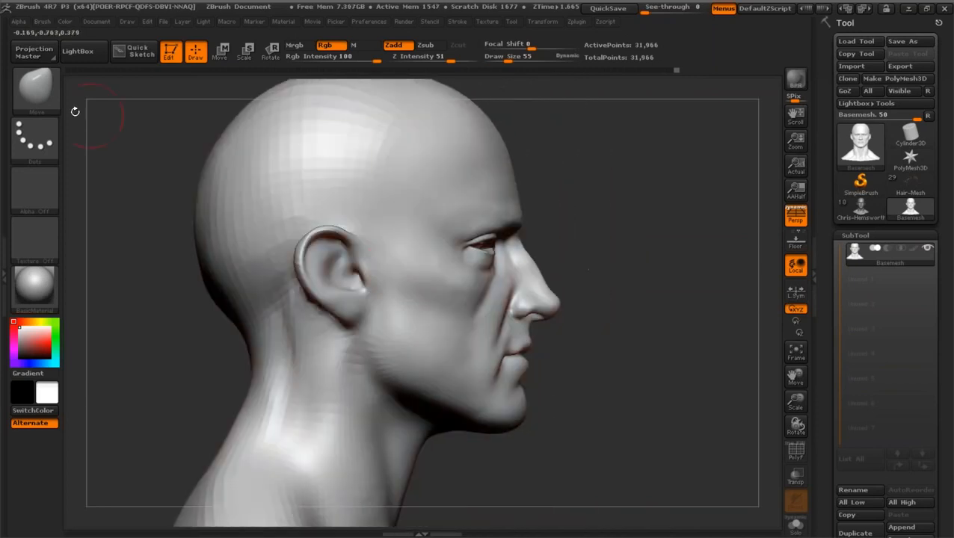
Step: Sculpt the inner folds of the ear from the side view with the Standard brush at draw size 15
drag(499, 56, 500, 56)
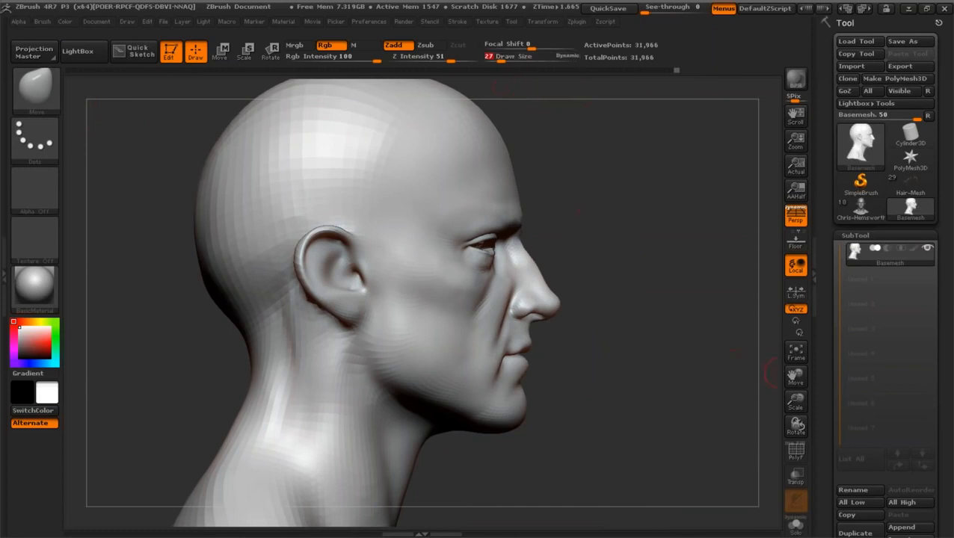
drag(792, 376, 908, 385)
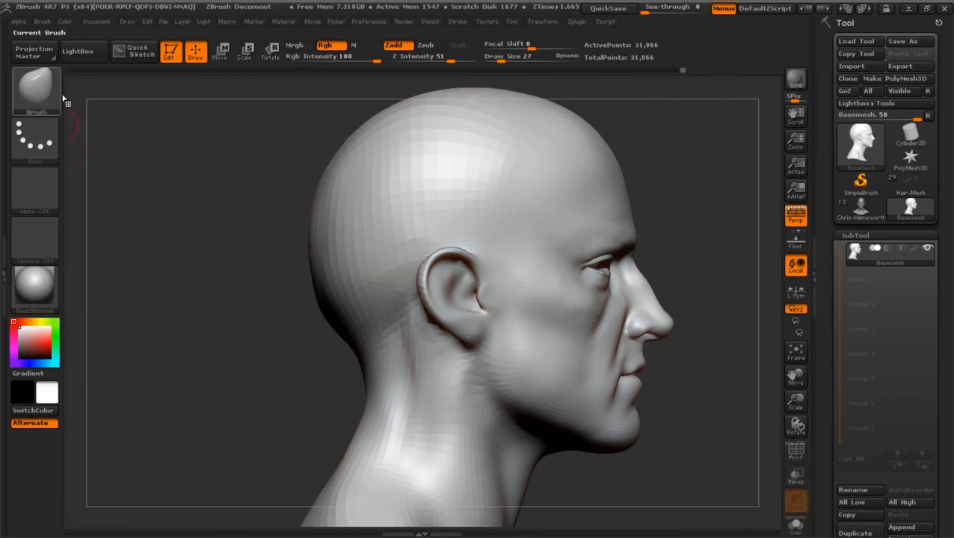
drag(502, 58, 496, 59)
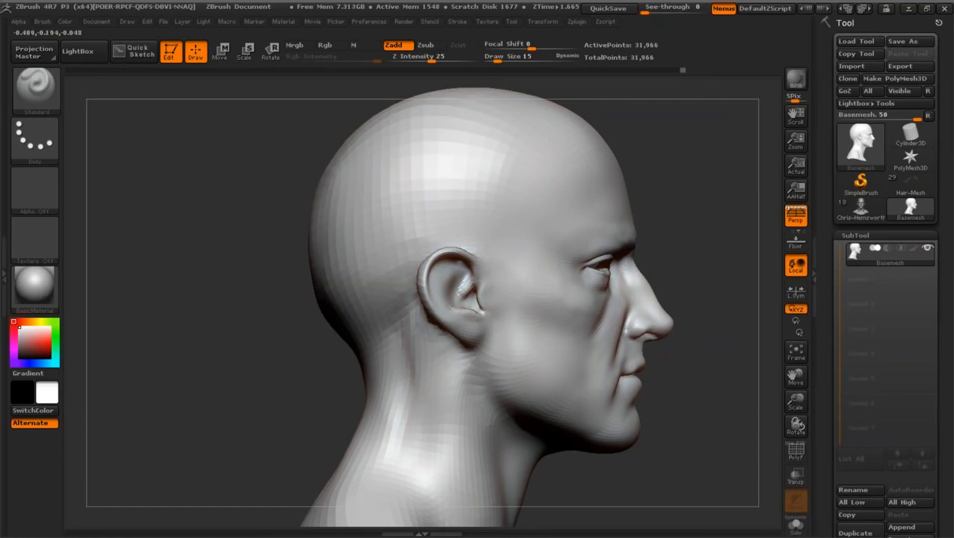
drag(446, 294, 460, 277)
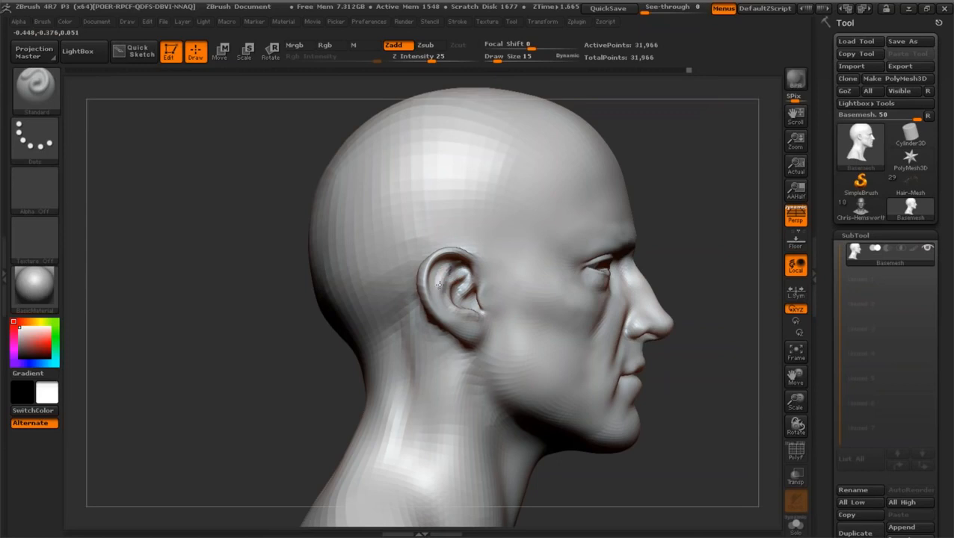
drag(292, 332, 437, 290)
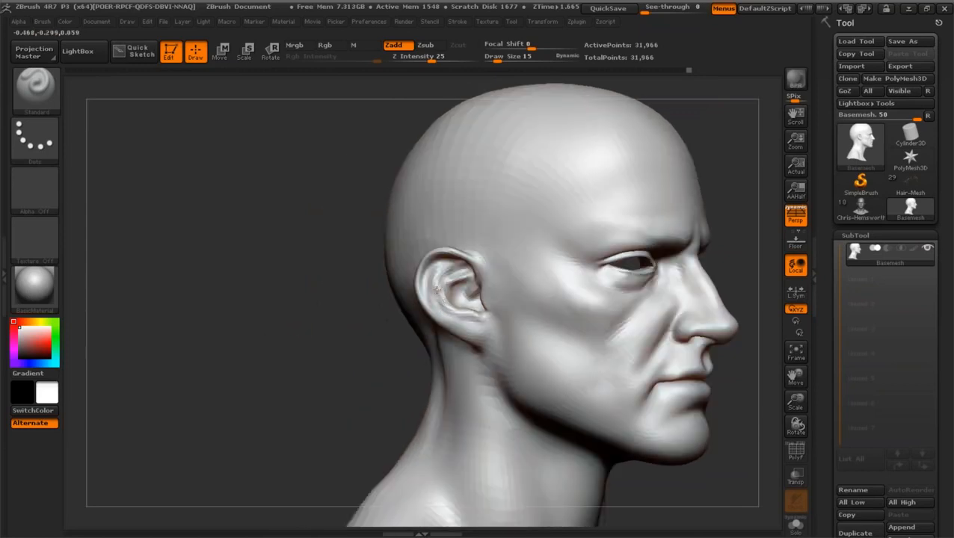
drag(358, 347, 231, 348)
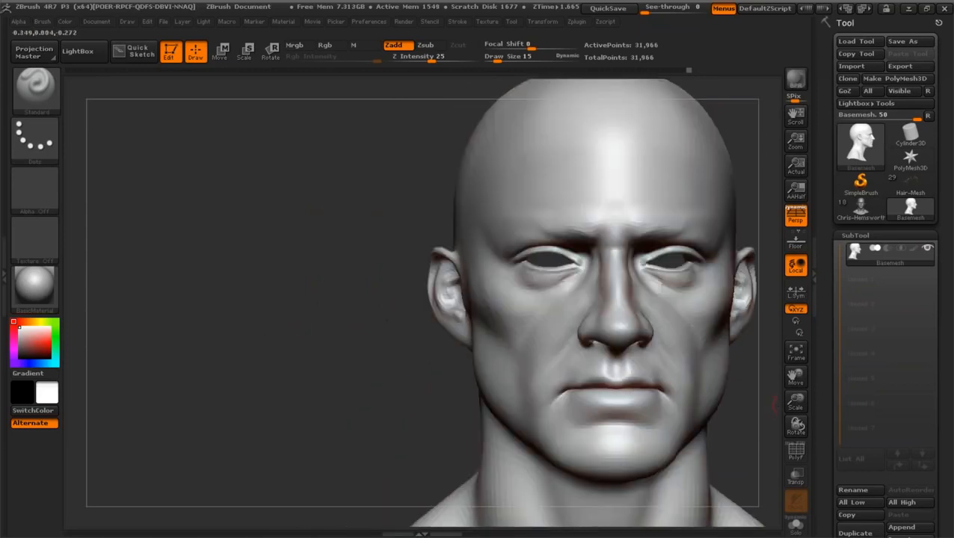
Step: Refine the upper cheeks beneath the eyes from the front with the Standard brush at draw size 30
drag(792, 402, 756, 410)
drag(795, 377, 763, 370)
drag(795, 404, 800, 383)
click(503, 57)
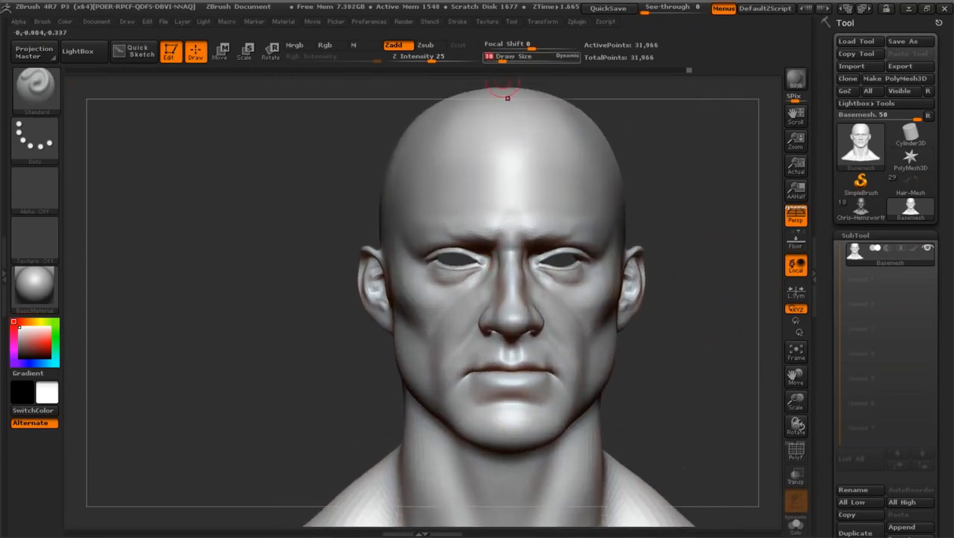
mouse_move(443, 276)
mouse_down()
mouse_move(443, 284)
mouse_move(432, 275)
mouse_up()
mouse_move(306, 344)
mouse_down()
mouse_move(279, 345)
mouse_move(311, 345)
mouse_up()
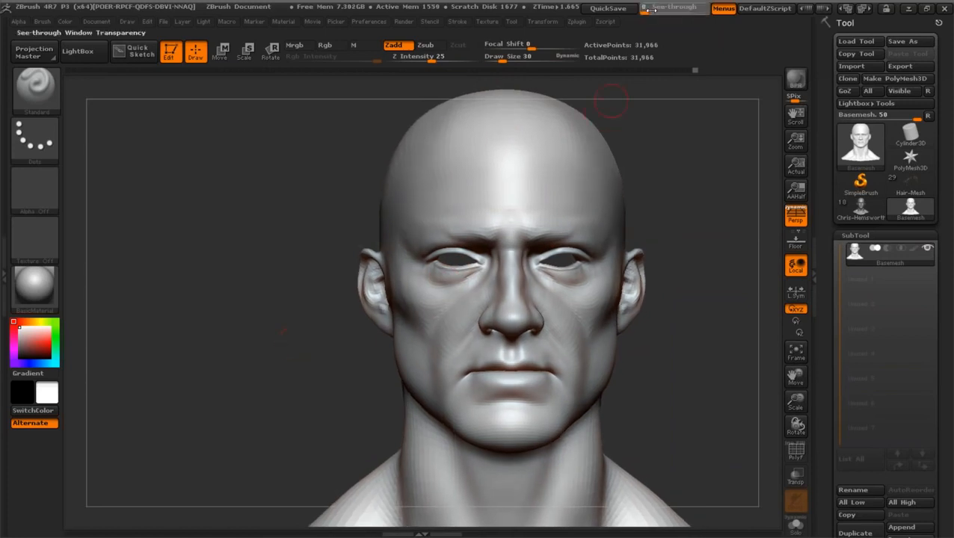
Step: Compare the bust with the reference image 36.jpg through the transparent window, and switch to Windows Photo Viewer
drag(651, 9, 721, 11)
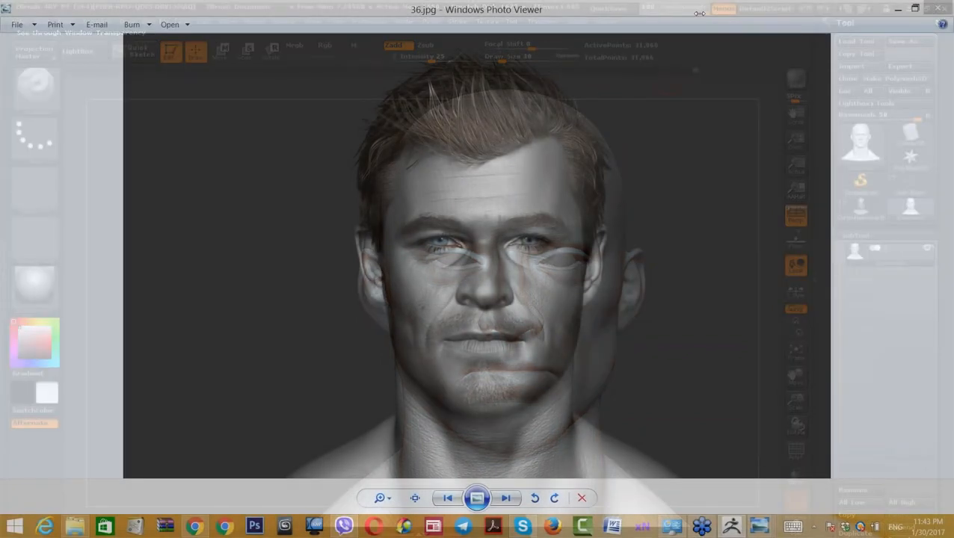
drag(699, 13, 686, 13)
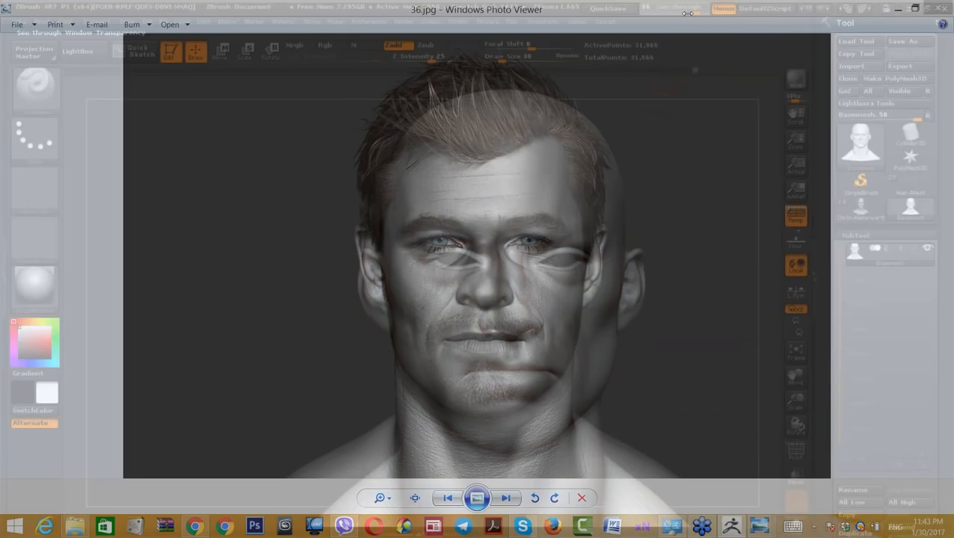
key(alt+Tab)
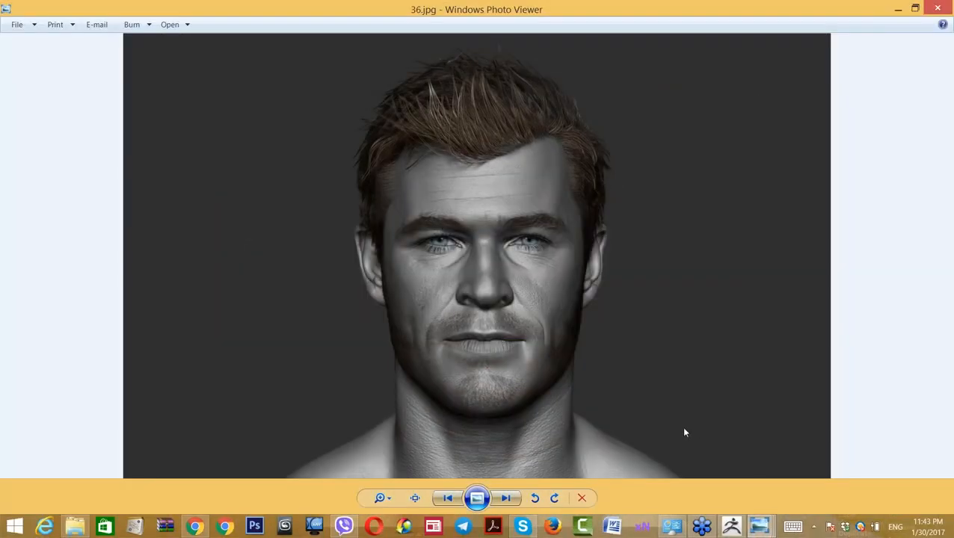
Step: Switch back to ZBrush and set the window's See-through to 0
click(733, 527)
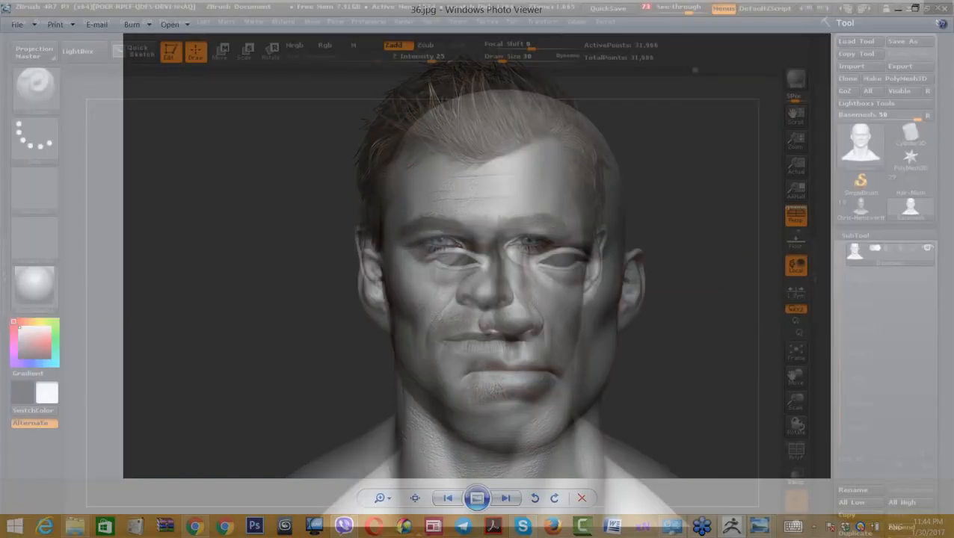
drag(688, 10, 635, 28)
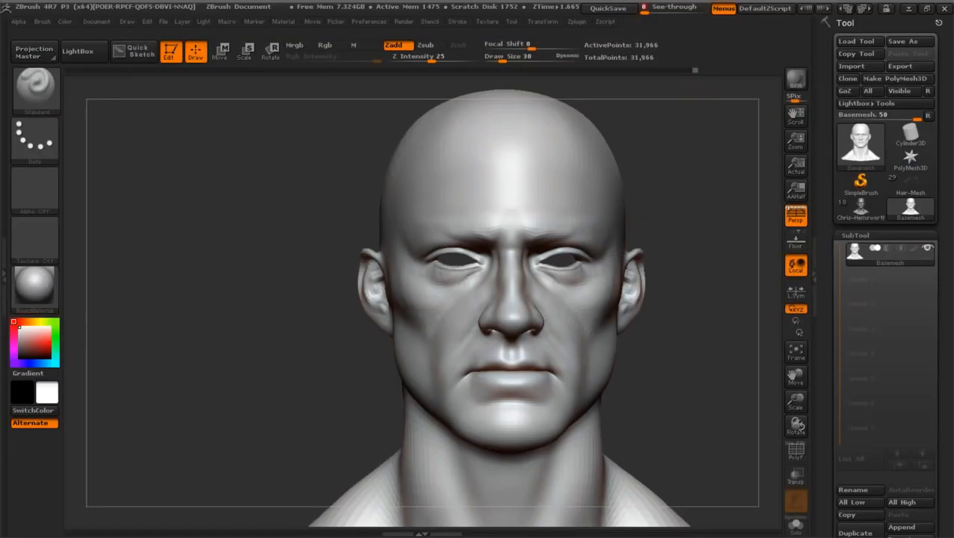
alt+drag(768, 400, 708, 398)
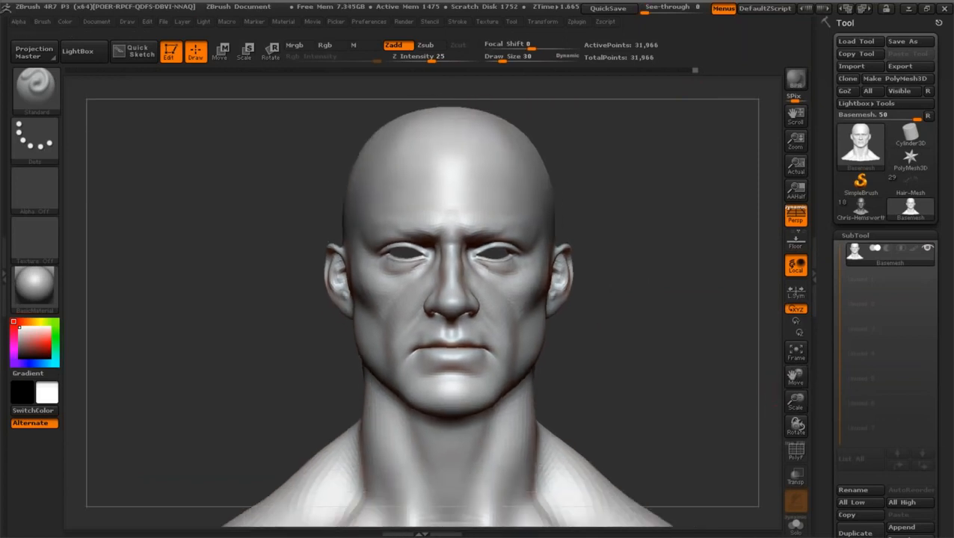
Step: Smooth the area beneath the eyes from the front view at draw size 30
drag(287, 272, 696, 345)
drag(795, 408, 794, 366)
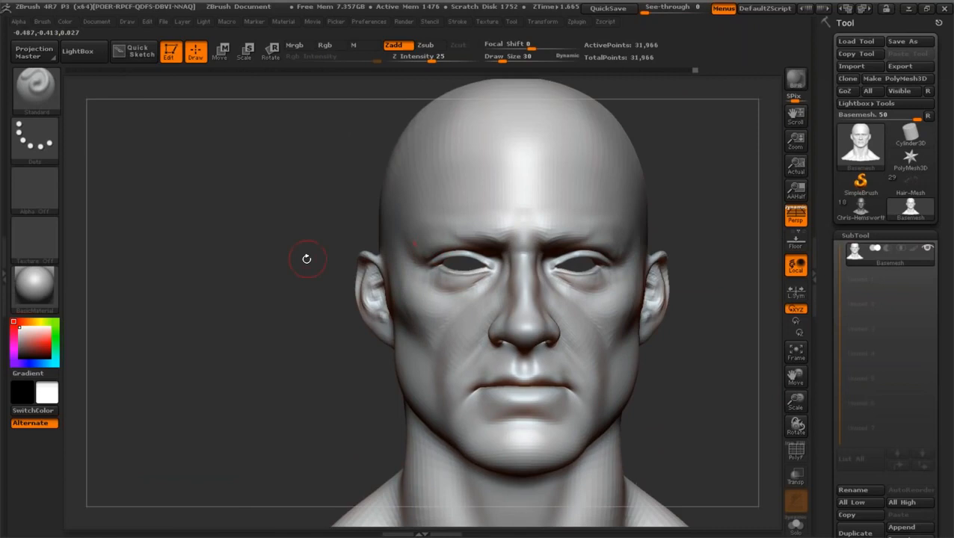
drag(304, 258, 397, 257)
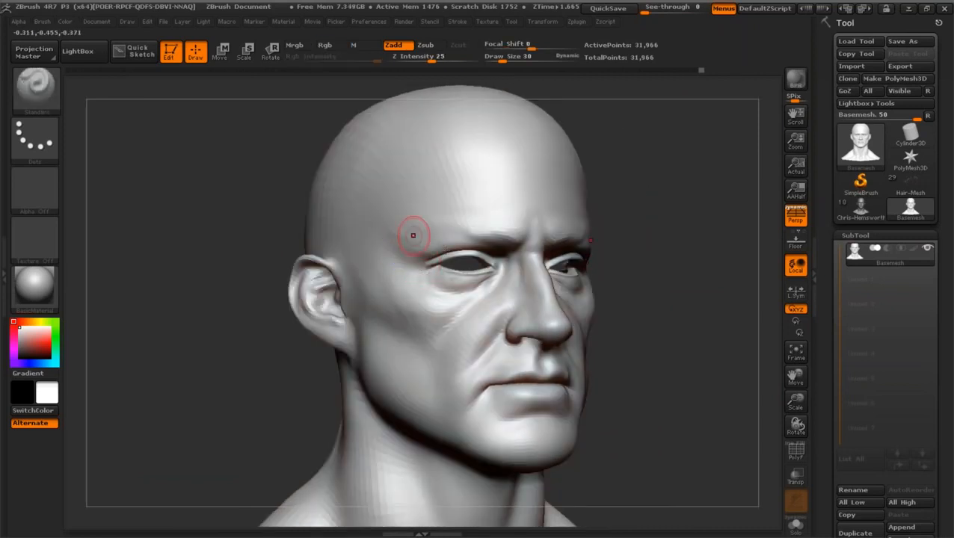
mouse_move(703, 326)
shift+mouse_down()
mouse_move(740, 381)
mouse_move(729, 378)
shift+mouse_up()
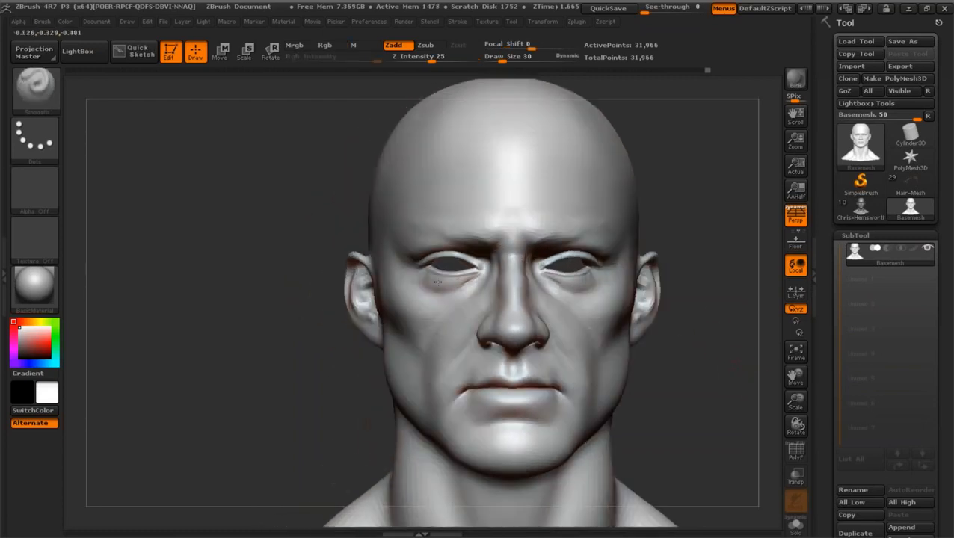
shift+drag(462, 284, 456, 284)
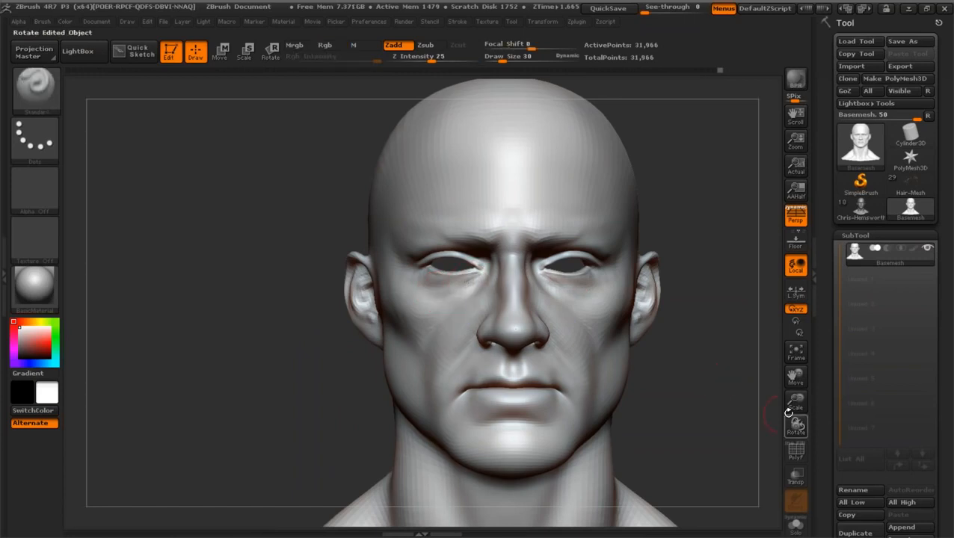
Step: Reshape the upper eyelids from the front with the Move brush at draw size 30
drag(795, 401, 795, 412)
drag(795, 377, 806, 344)
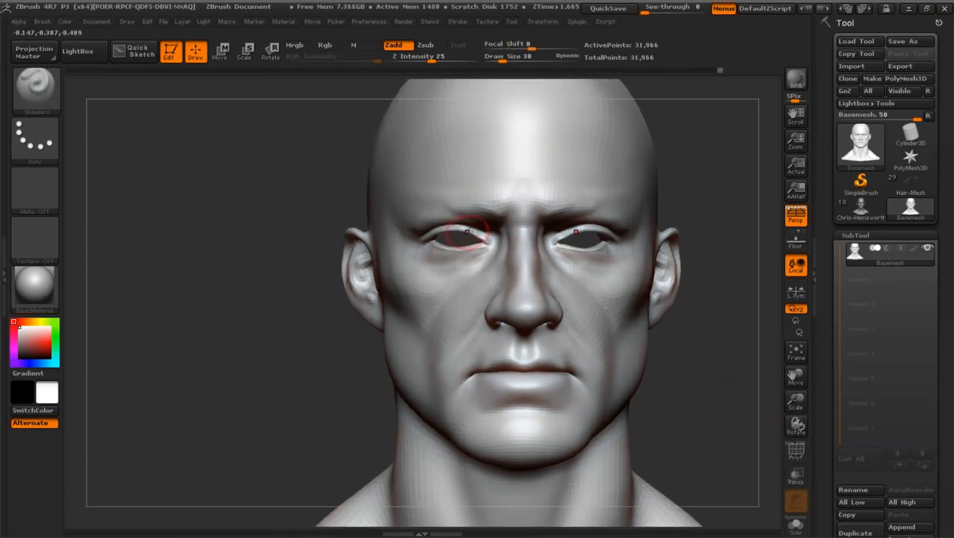
click(46, 95)
click(467, 233)
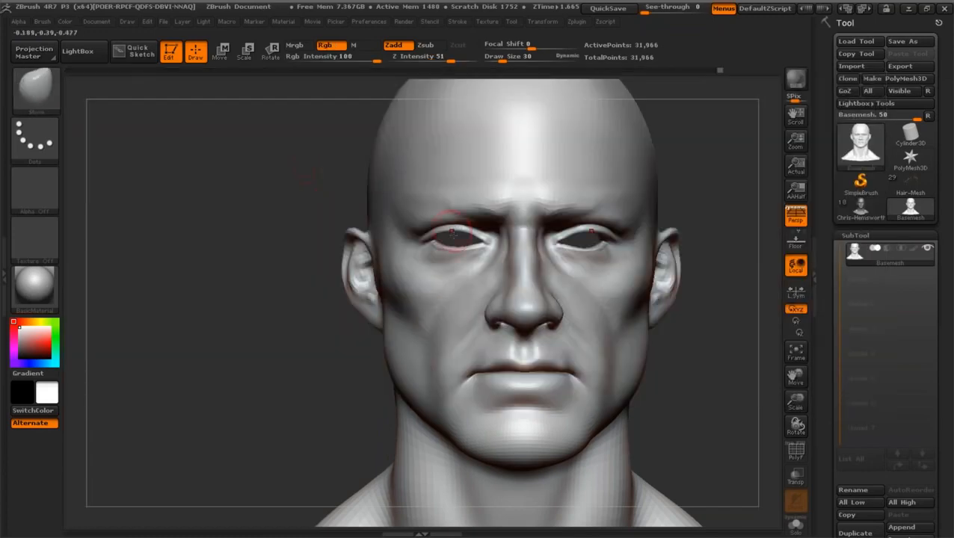
drag(472, 230, 466, 227)
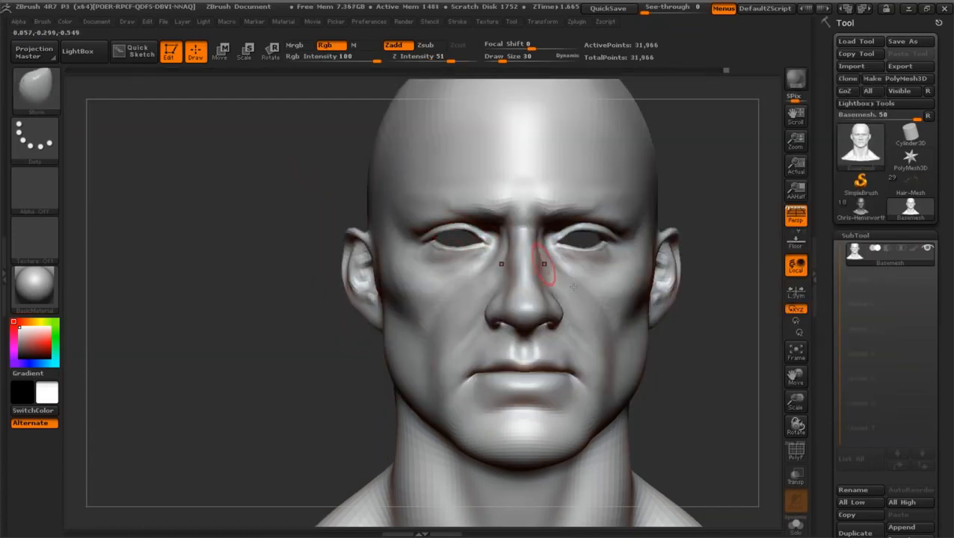
mouse_move(794, 402)
mouse_down()
mouse_move(784, 376)
mouse_move(777, 398)
mouse_up()
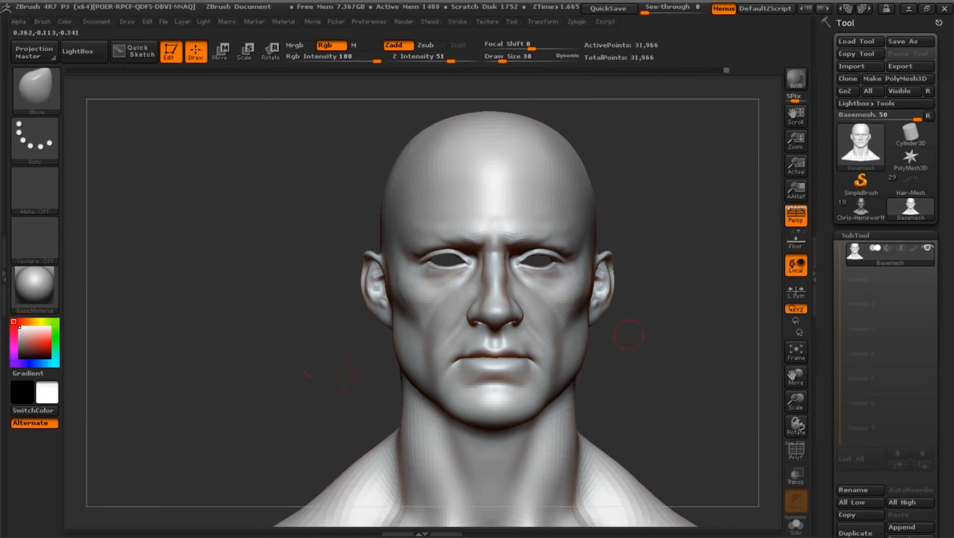
Step: Reshape the nape and base of the skull from the side view with the Move brush at draw size 173
drag(793, 401, 793, 415)
mouse_move(273, 228)
mouse_down()
mouse_move(404, 187)
mouse_move(436, 159)
mouse_up()
drag(500, 56, 504, 57)
mouse_move(796, 402)
mouse_down()
mouse_move(794, 378)
mouse_move(897, 378)
mouse_up()
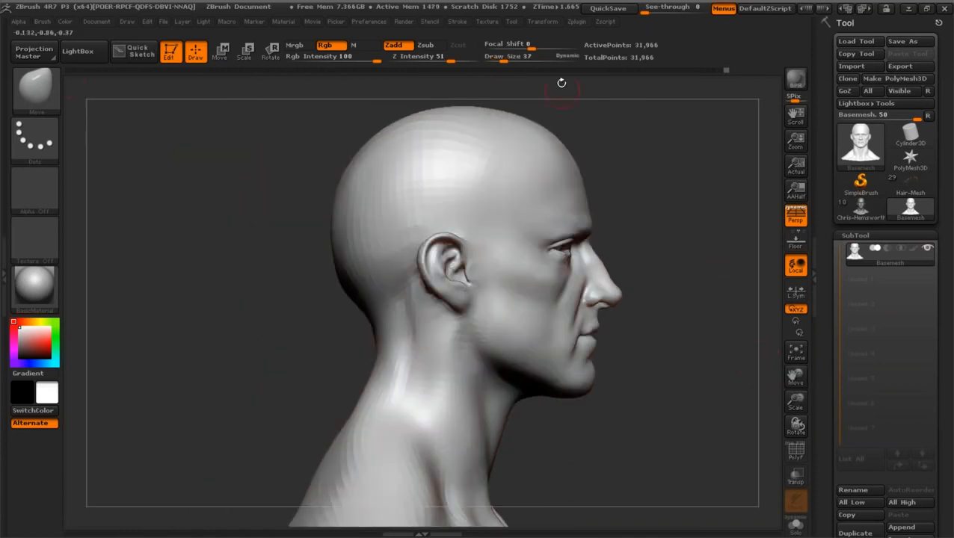
click(523, 57)
drag(367, 358, 353, 329)
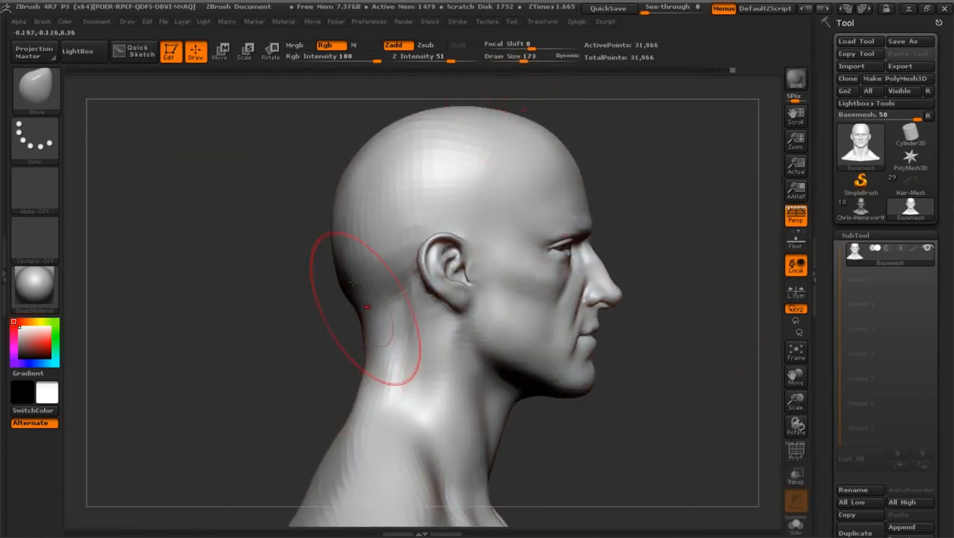
Step: Adjust the head's side profile with the Move brush at draw size 385, and the back of the neck at 251
drag(795, 402, 834, 393)
drag(524, 58, 541, 59)
drag(579, 294, 575, 294)
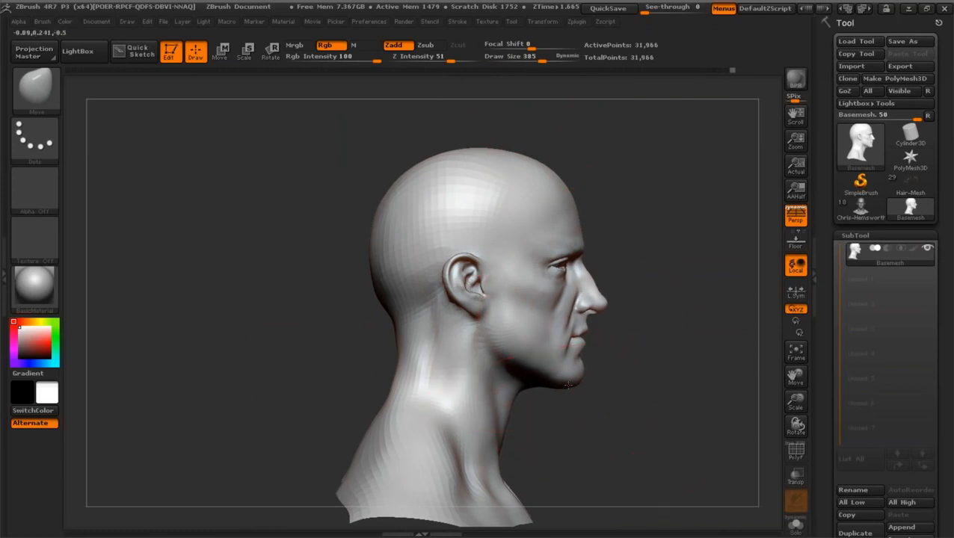
click(532, 57)
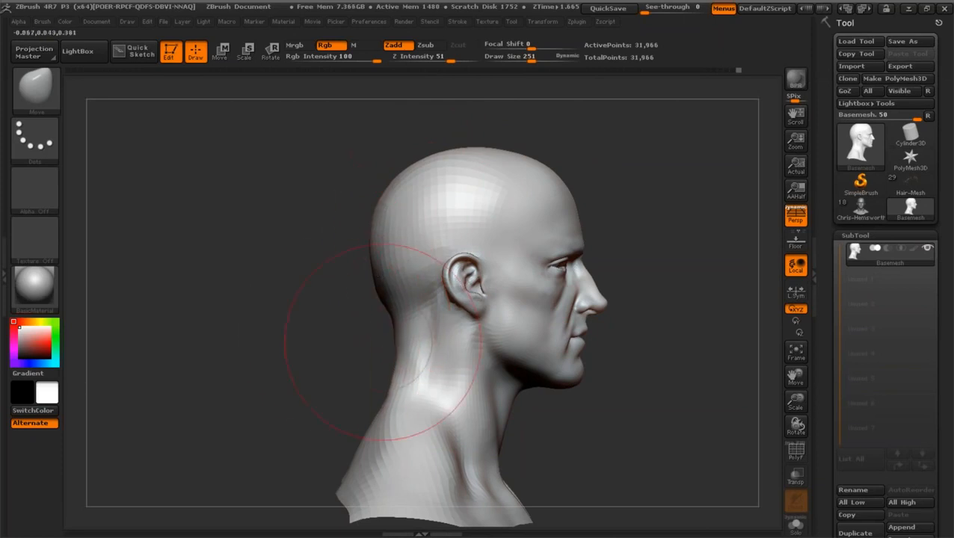
drag(298, 300, 269, 302)
Step: Adjust the sides of the skull above the ears from the front with the Move brush at draw size 223
drag(794, 400, 795, 418)
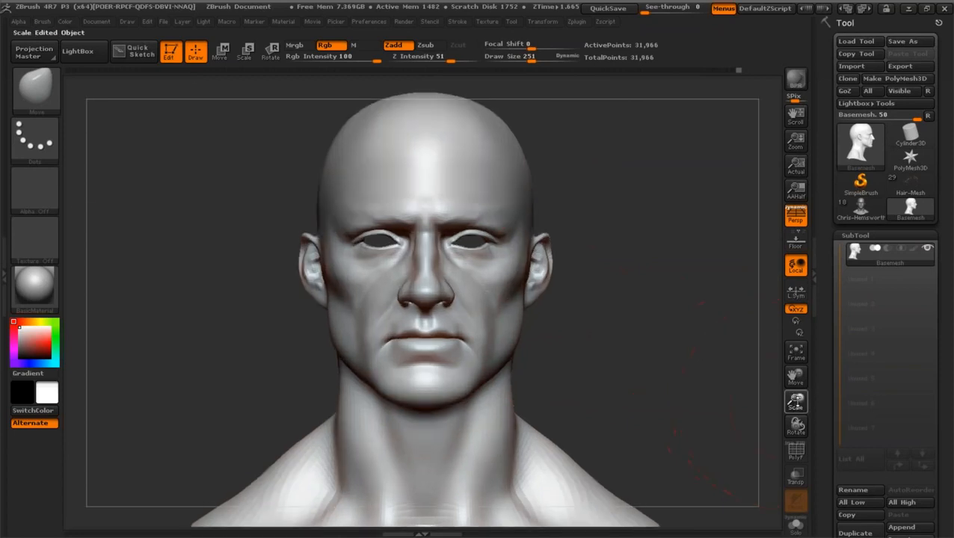
drag(795, 378, 870, 405)
mouse_move(528, 58)
mouse_down()
mouse_move(515, 59)
mouse_move(528, 58)
mouse_up()
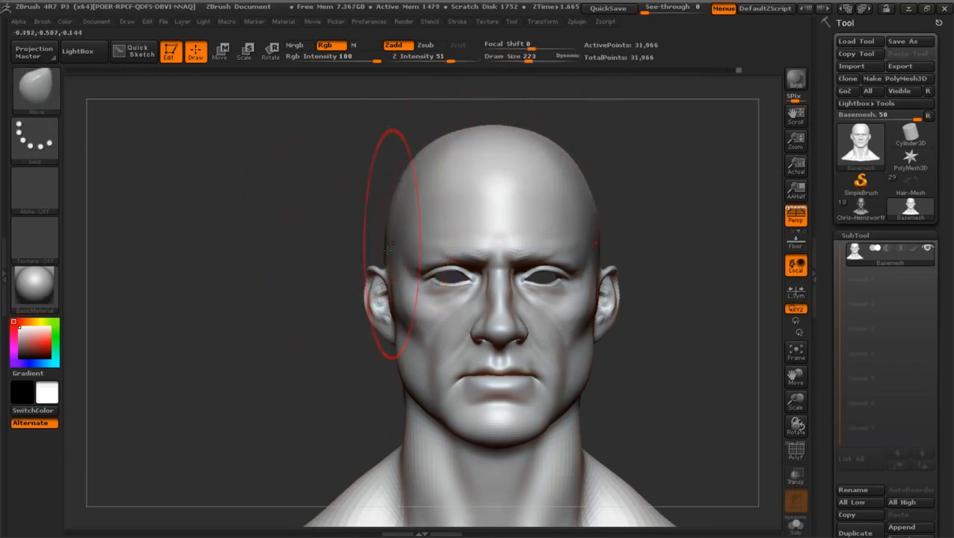
Step: Refine the shape of the ears from front and three-quarter views with the Move brush at draw size 34
drag(795, 402, 792, 390)
drag(528, 59, 503, 59)
drag(795, 377, 816, 384)
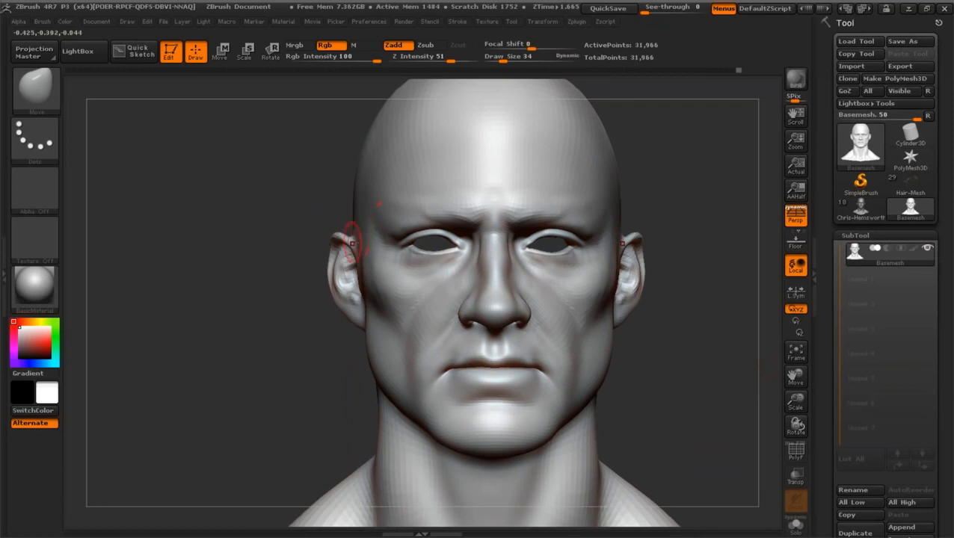
drag(299, 315, 318, 337)
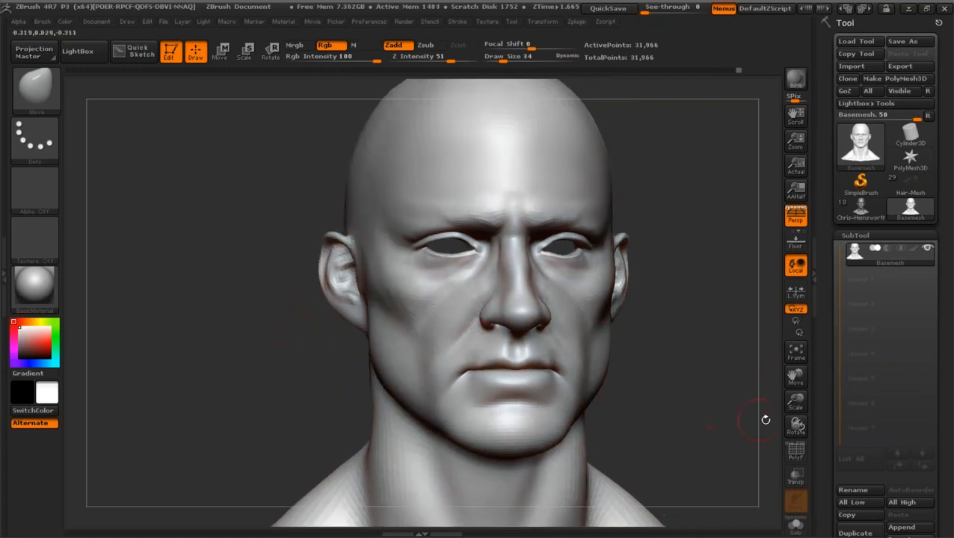
drag(796, 401, 797, 354)
drag(299, 348, 320, 323)
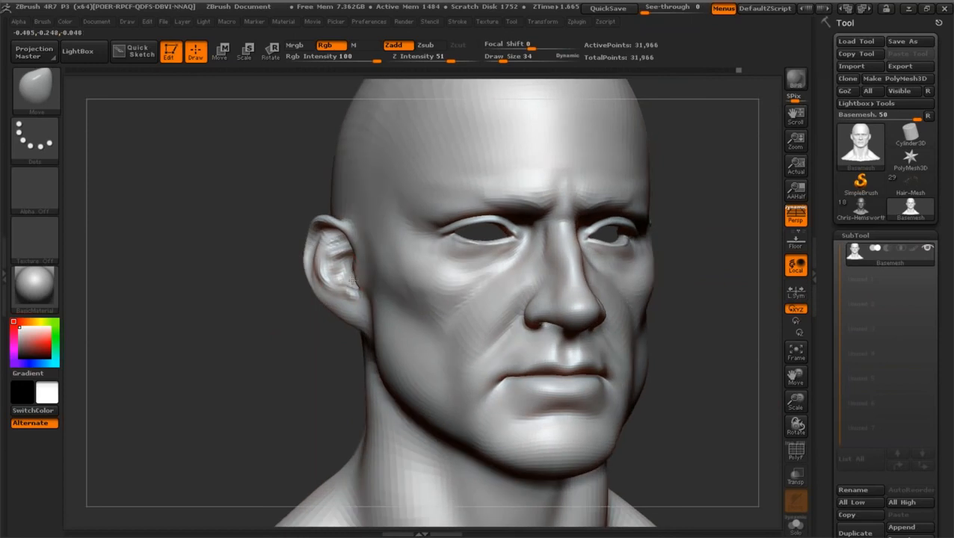
mouse_move(281, 291)
mouse_down()
mouse_move(344, 293)
mouse_move(307, 293)
mouse_up()
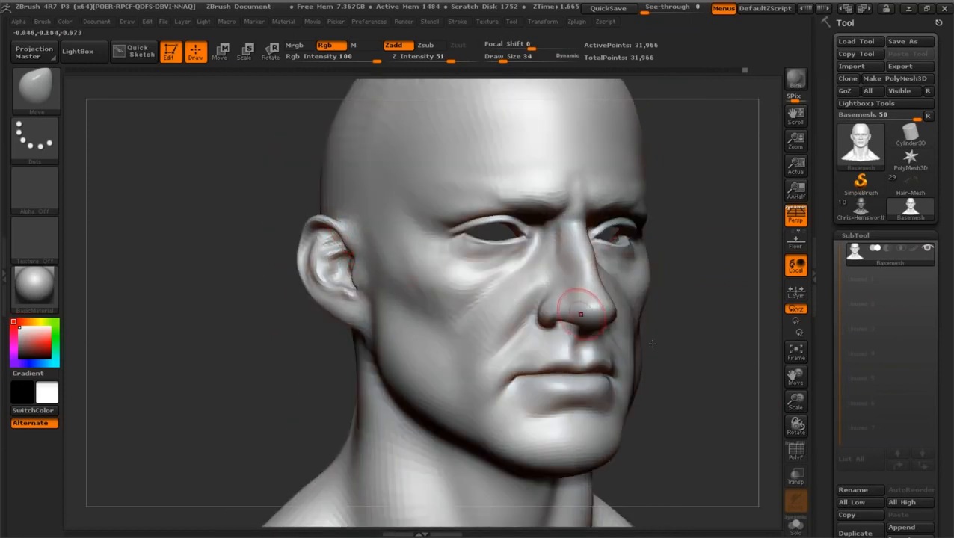
Step: Adjust the cheeks, lower eyelids and inner eye corners from a three-quarter view with the Move brush at draw size 34
drag(662, 336, 701, 334)
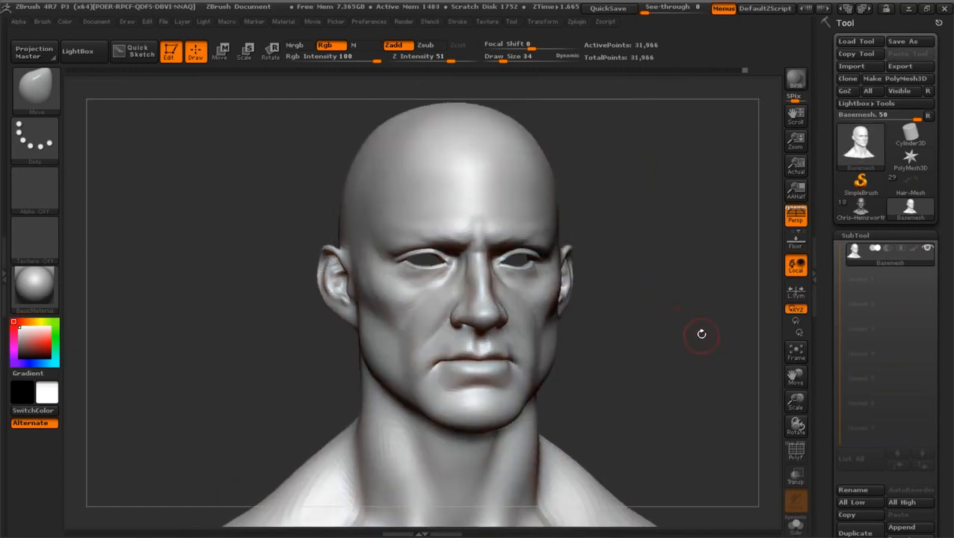
drag(794, 400, 799, 411)
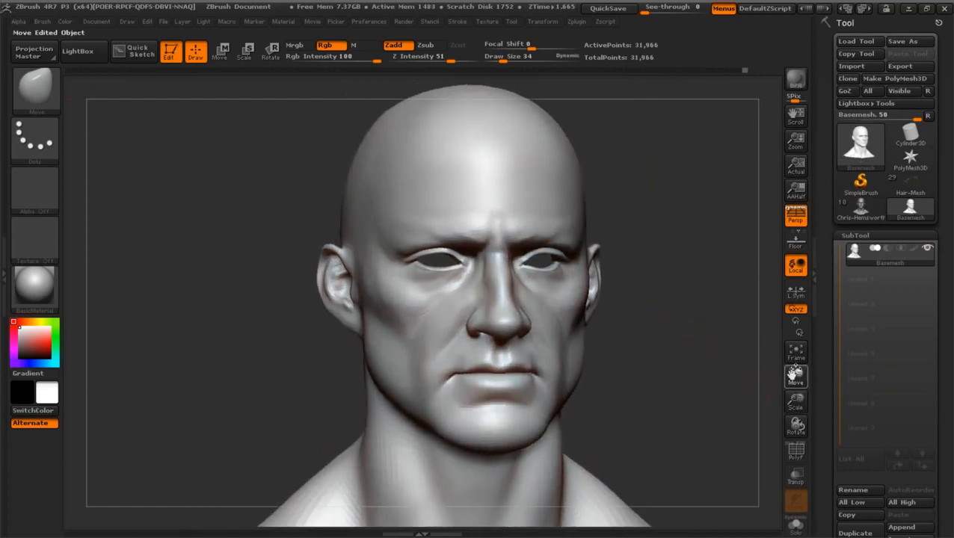
drag(795, 376, 801, 367)
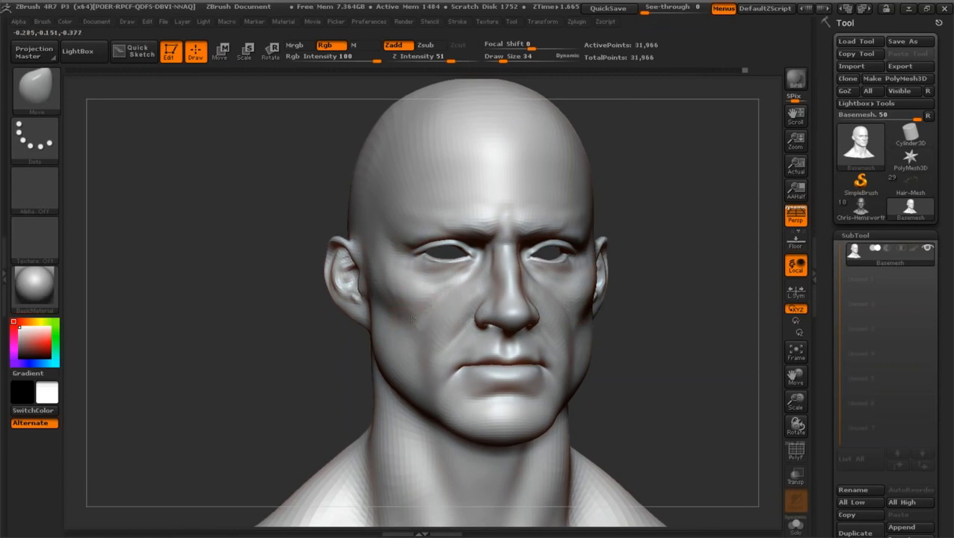
drag(304, 370, 457, 299)
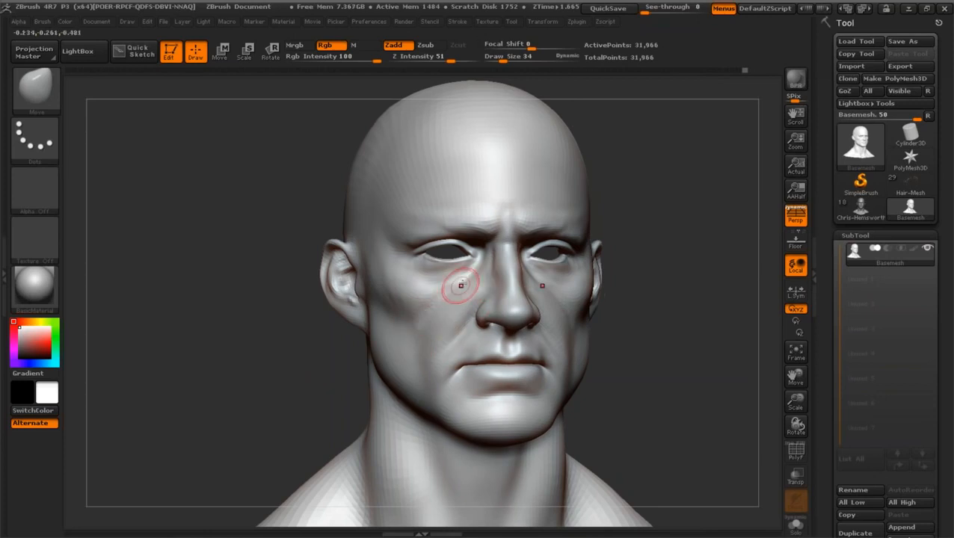
mouse_move(278, 363)
mouse_down()
mouse_move(267, 368)
mouse_move(329, 327)
mouse_up()
drag(795, 374, 789, 380)
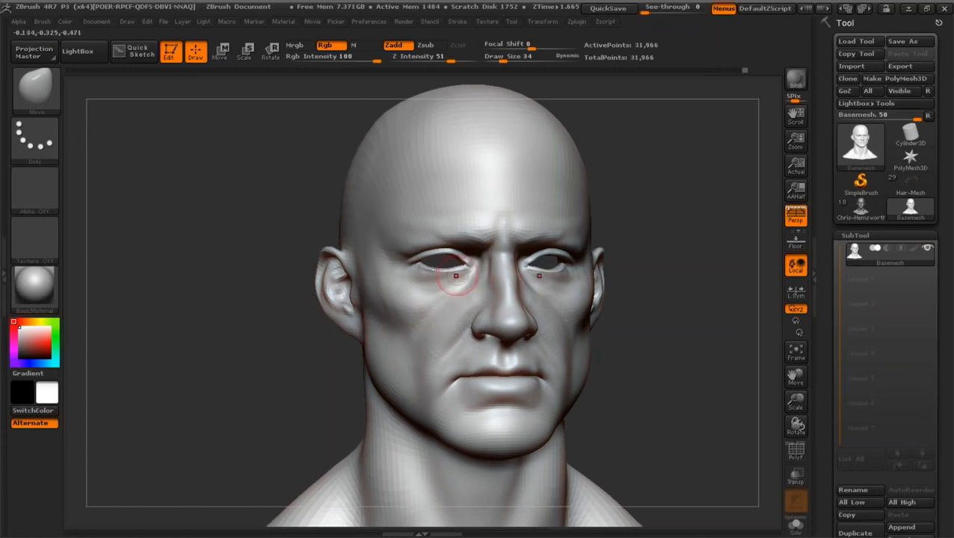
drag(273, 364, 278, 367)
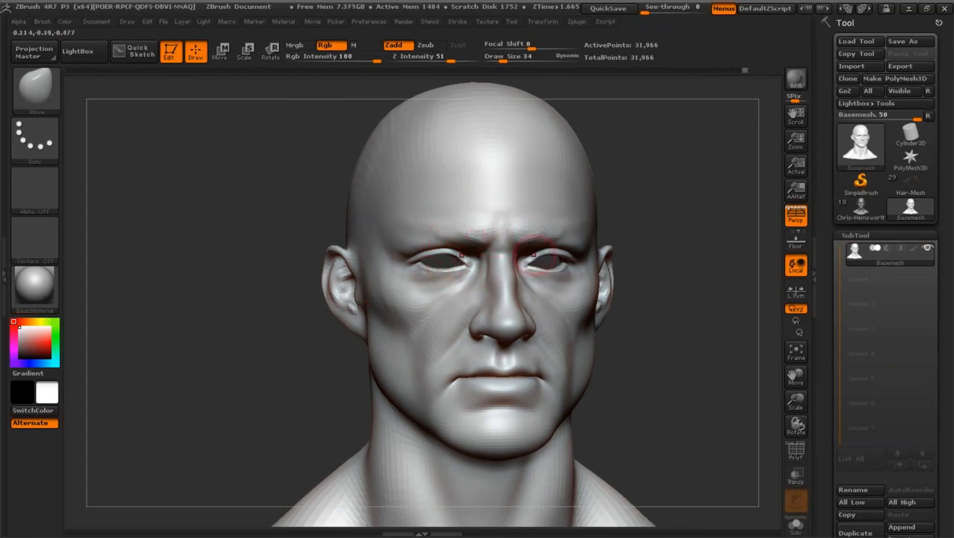
Step: Rework the cheeks with the Move brush from a closer three-quarter view, and undo the last stroke beneath the inner eye corners
drag(306, 366, 739, 414)
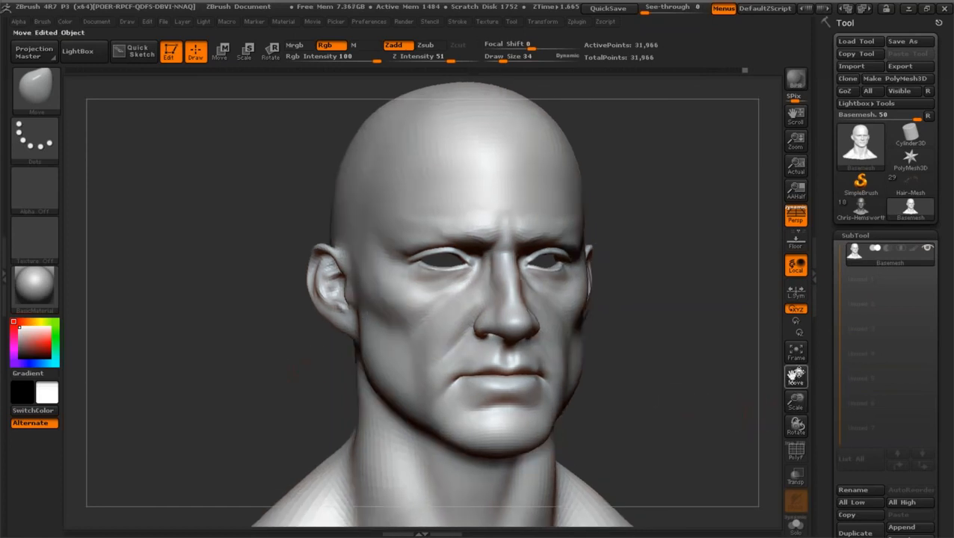
drag(795, 376, 783, 372)
drag(694, 370, 673, 359)
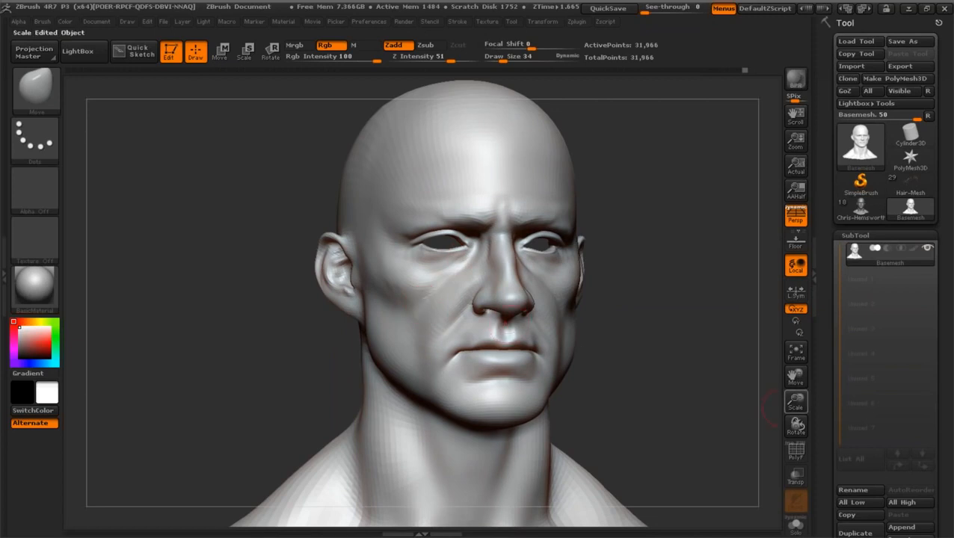
drag(795, 404, 806, 382)
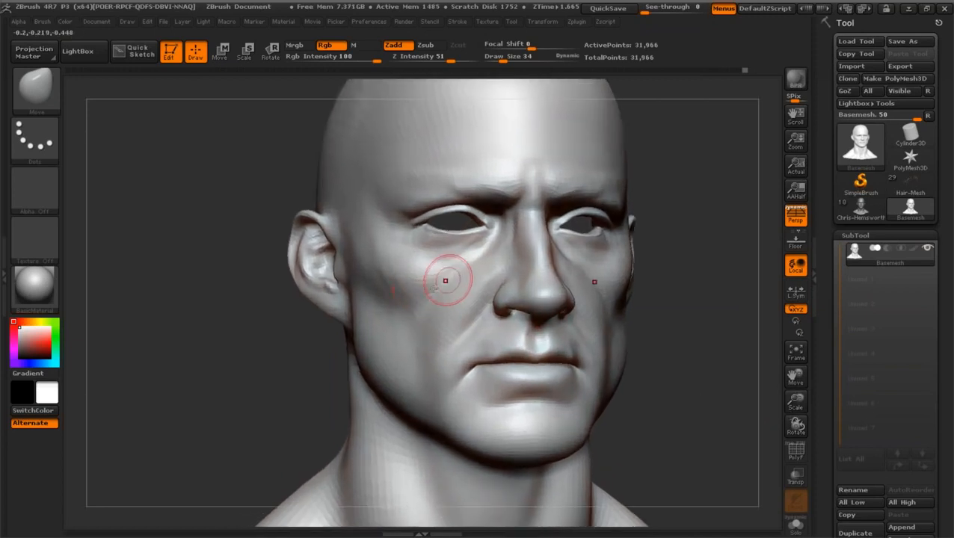
mouse_move(792, 404)
mouse_down()
mouse_move(790, 392)
mouse_move(782, 403)
mouse_move(792, 410)
mouse_move(793, 389)
mouse_up()
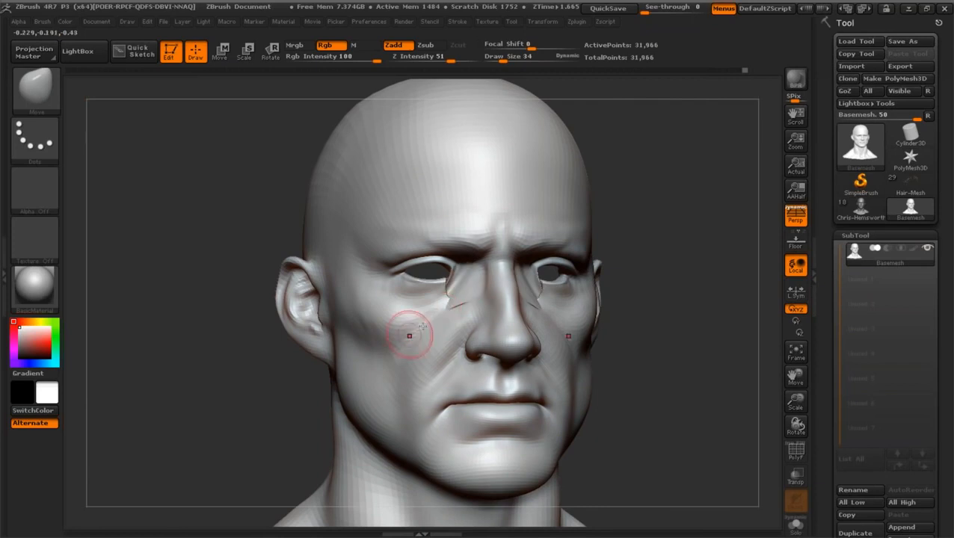
key(ctrl+z)
Step: Select the Standard brush at draw size 34 and smooth the cheeks beneath the eyes
click(36, 86)
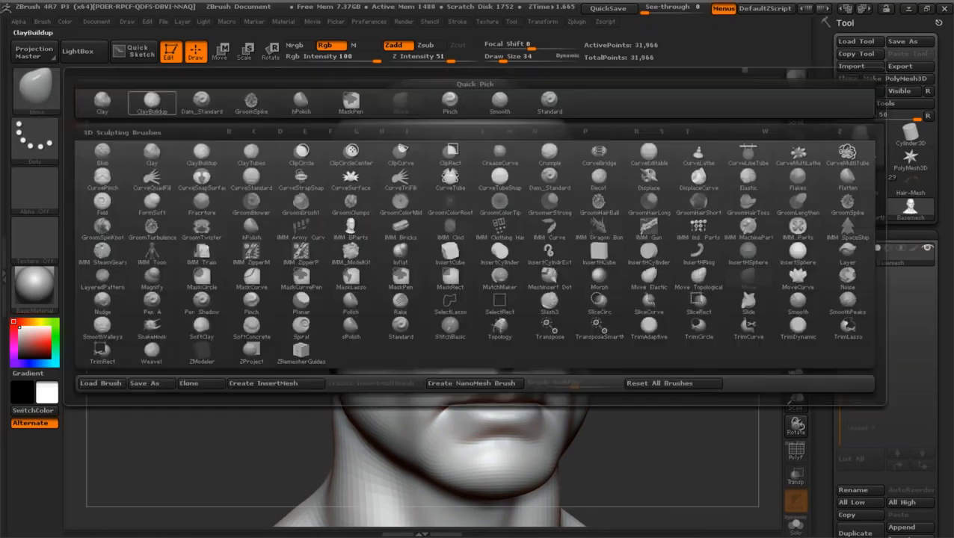
click(447, 299)
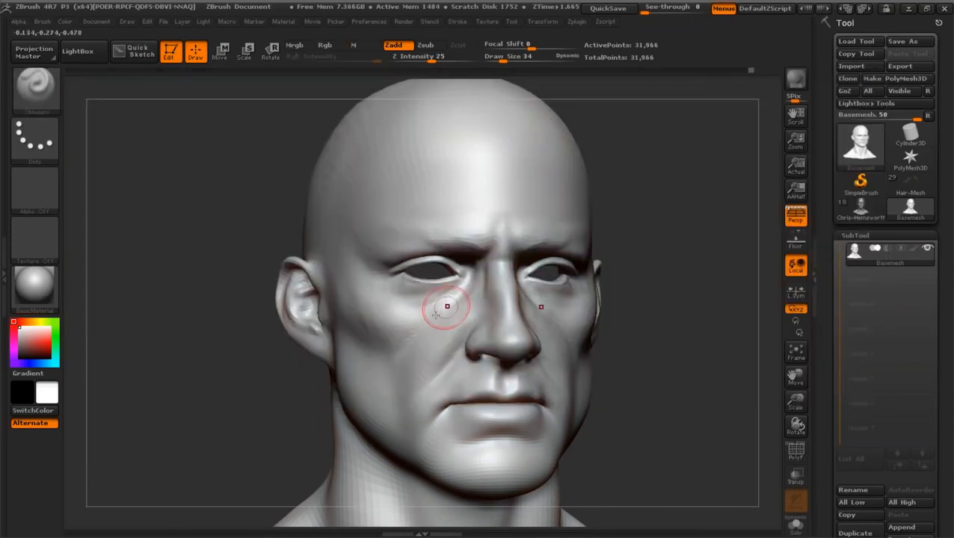
shift+drag(431, 330, 406, 338)
shift+drag(449, 303, 416, 322)
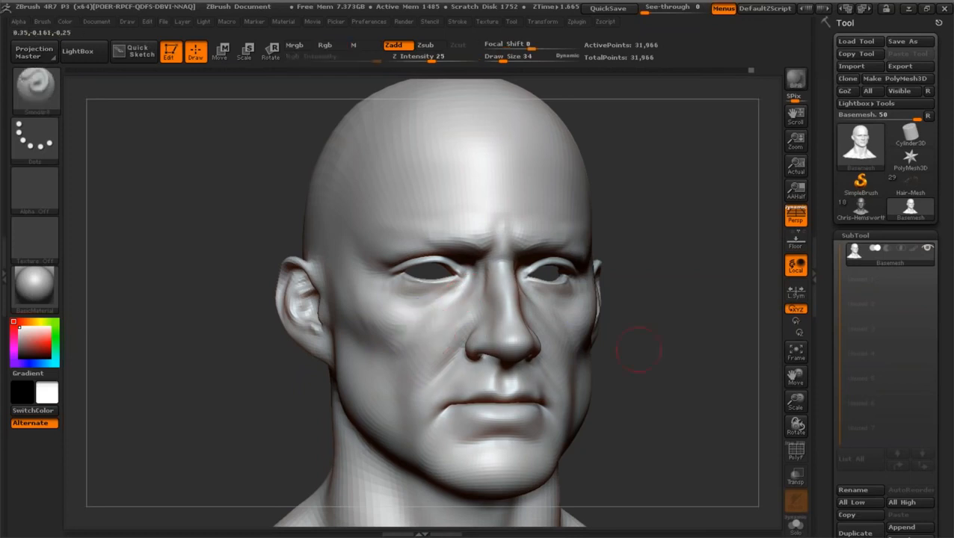
Step: Refine the lower eyelids, outer eye corners and inner brows with the Standard brush at draw size 11
drag(795, 403, 798, 388)
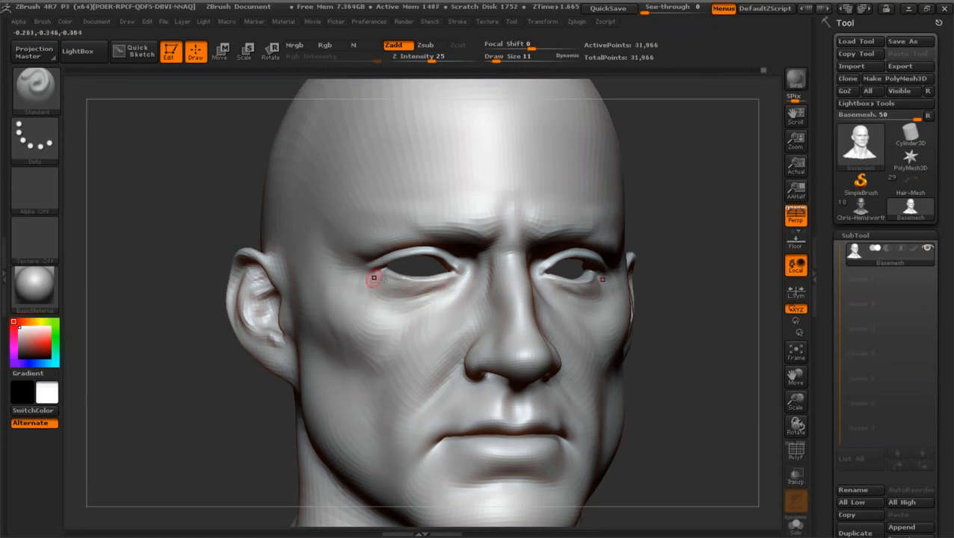
key(shift)
drag(722, 360, 672, 362)
drag(795, 401, 785, 424)
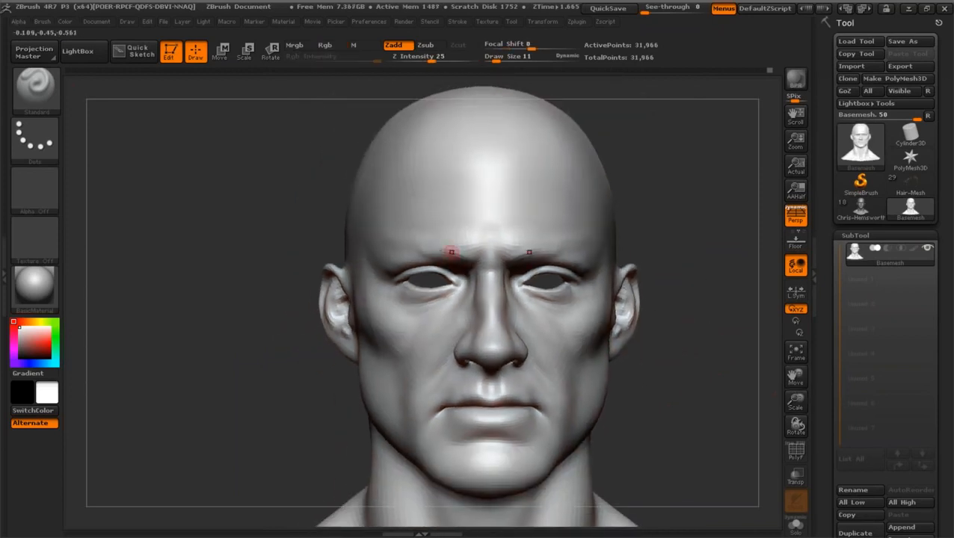
drag(676, 352, 679, 371)
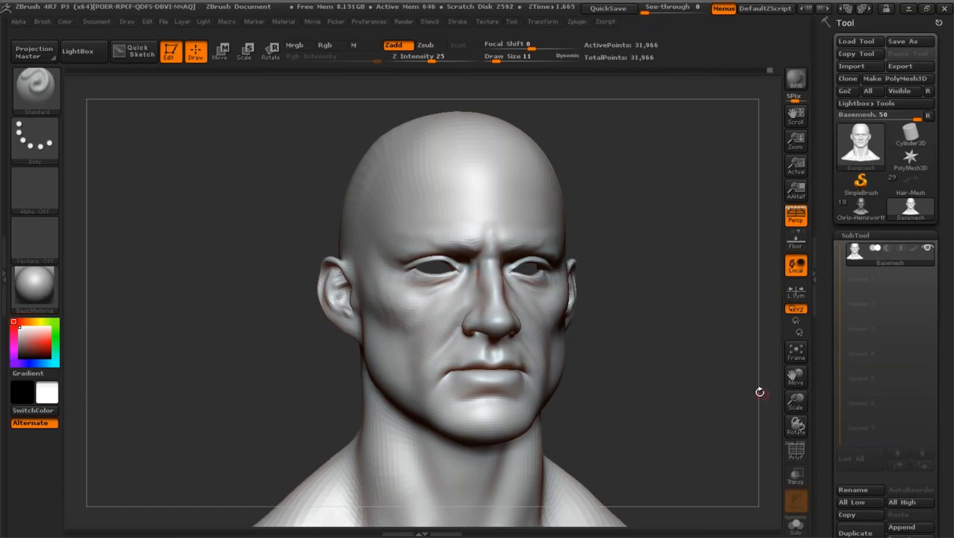
drag(756, 393, 663, 364)
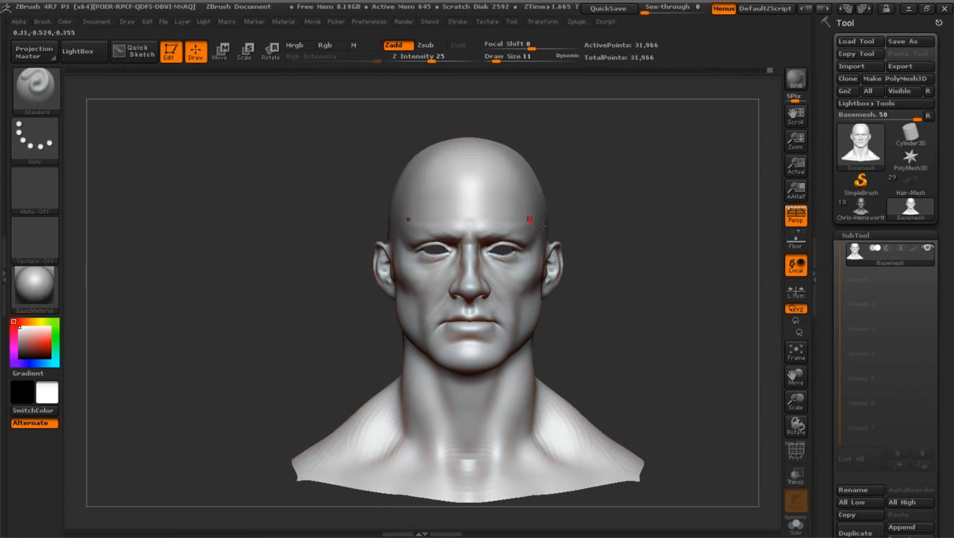
Step: Set the Standard brush's draw size to 80 and check the whole bust from front and three-quarter views
click(495, 57)
text(80)
key(Return)
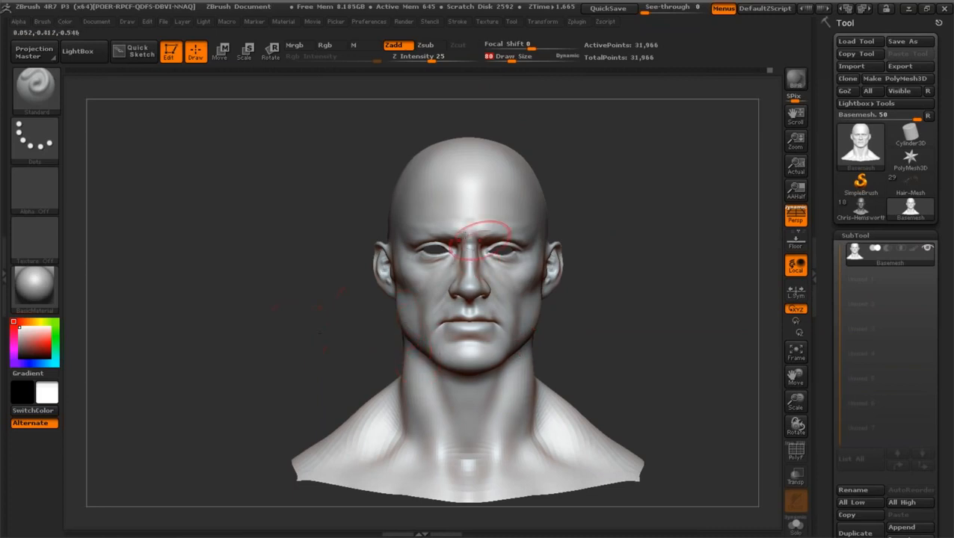
drag(362, 287, 433, 291)
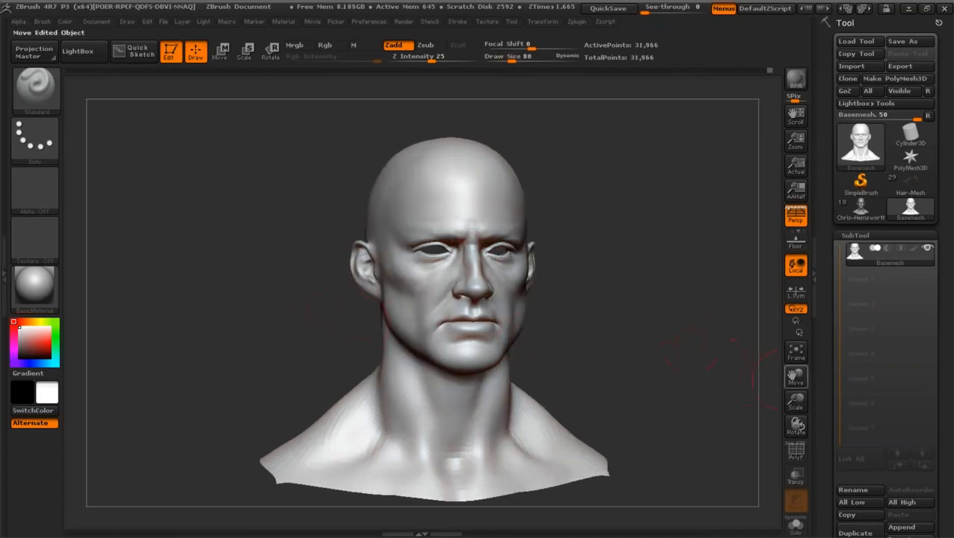
drag(794, 375, 809, 381)
drag(656, 294, 570, 308)
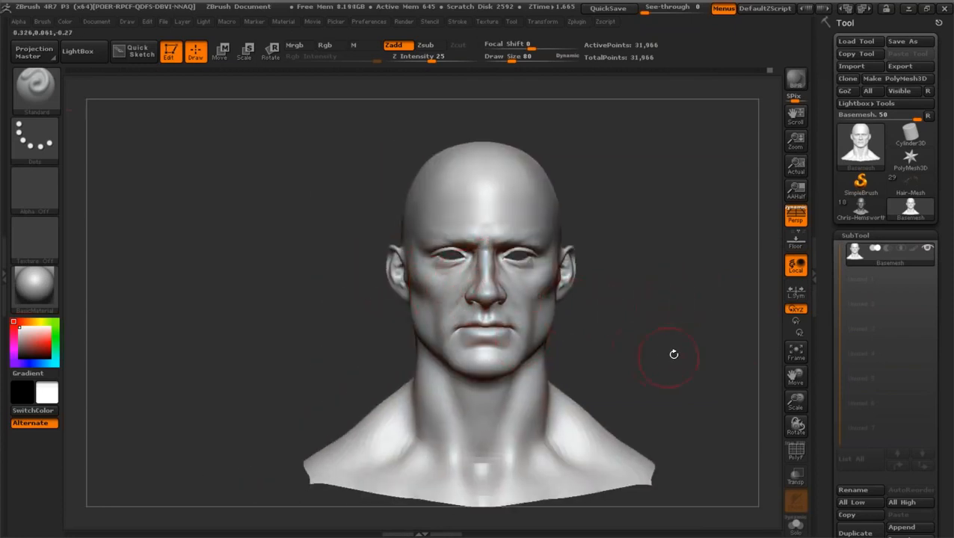
drag(666, 349, 647, 347)
drag(795, 402, 798, 409)
drag(795, 377, 777, 376)
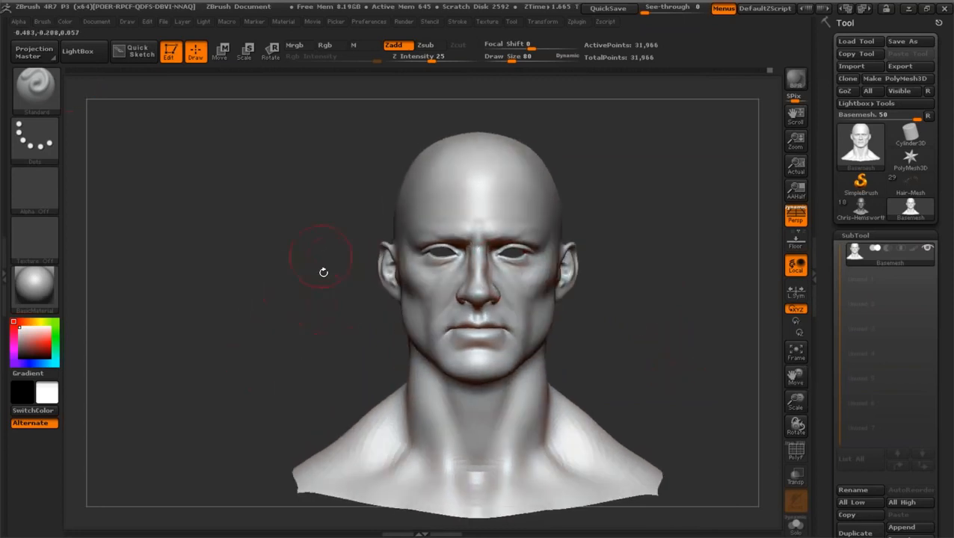
drag(286, 281, 596, 335)
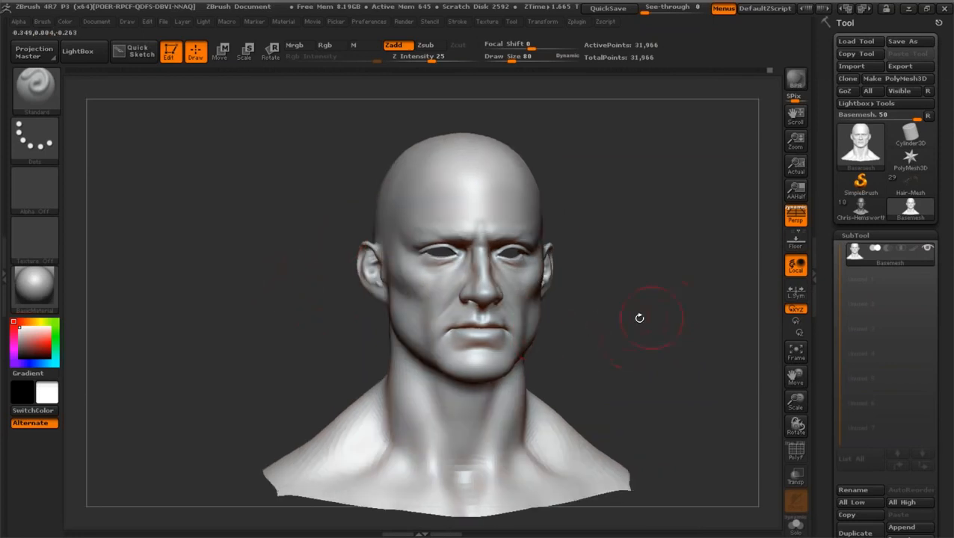
Step: Work over the brow, neck and shoulder from three-quarter views with the Standard brush at draw size 80
drag(708, 325, 644, 360)
drag(796, 401, 824, 380)
drag(702, 348, 660, 360)
drag(795, 401, 792, 375)
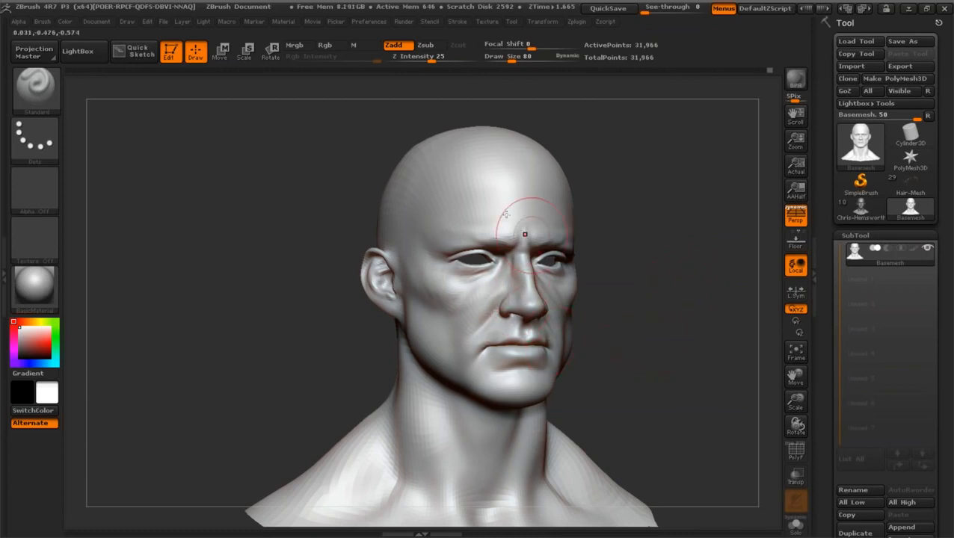
drag(790, 402, 787, 382)
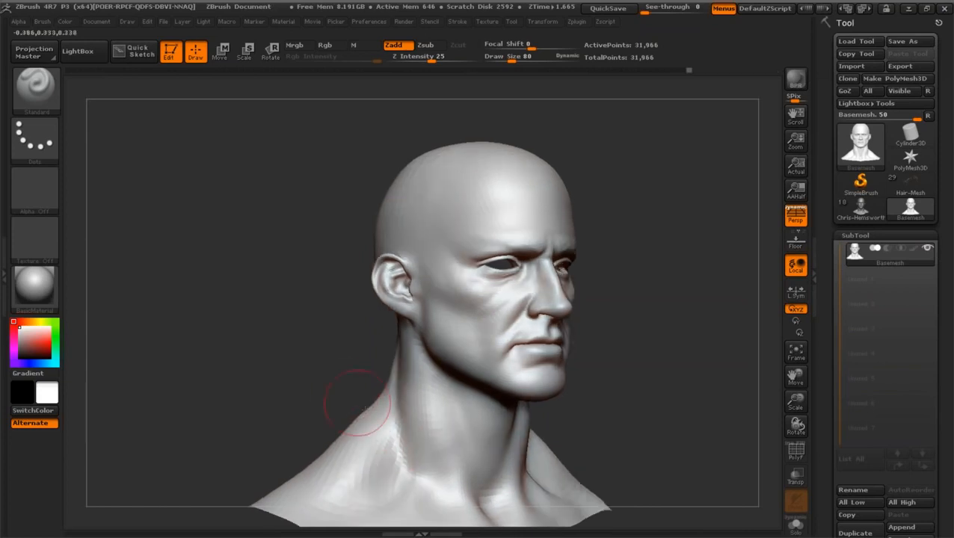
drag(302, 434, 224, 392)
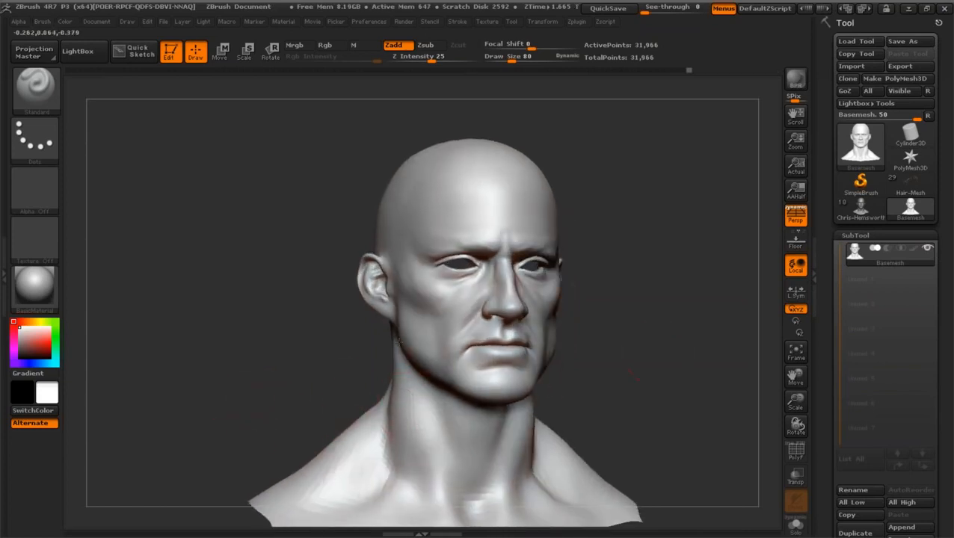
Step: Soften the jaw angle and side of the neck in profile at draw size 80, and undo the last stroke
mouse_move(366, 357)
mouse_down()
mouse_move(440, 359)
mouse_move(419, 400)
mouse_move(464, 458)
mouse_move(474, 425)
mouse_move(489, 432)
mouse_move(471, 421)
mouse_move(564, 424)
mouse_up()
drag(794, 402, 798, 435)
drag(794, 377, 848, 365)
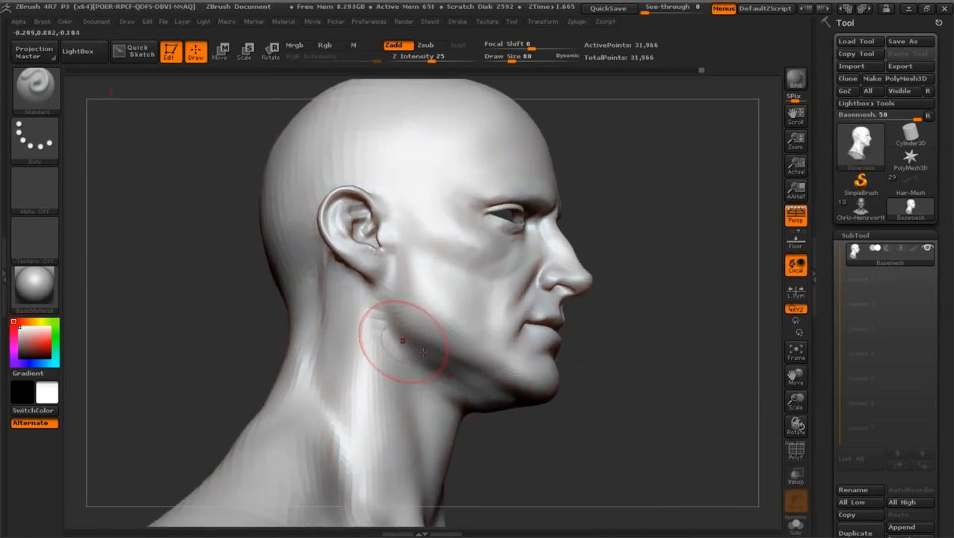
drag(511, 424, 582, 413)
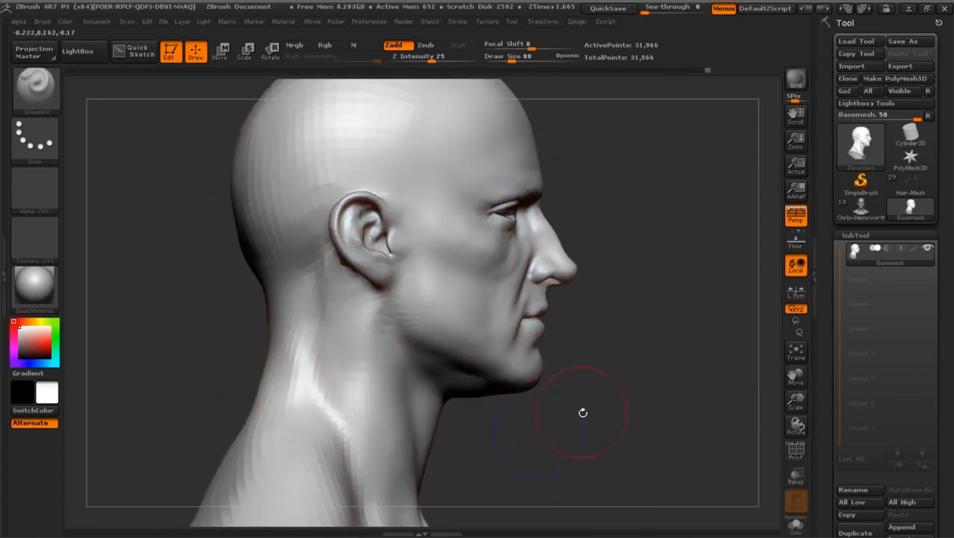
mouse_move(670, 383)
mouse_down()
mouse_move(600, 383)
mouse_move(692, 366)
mouse_up()
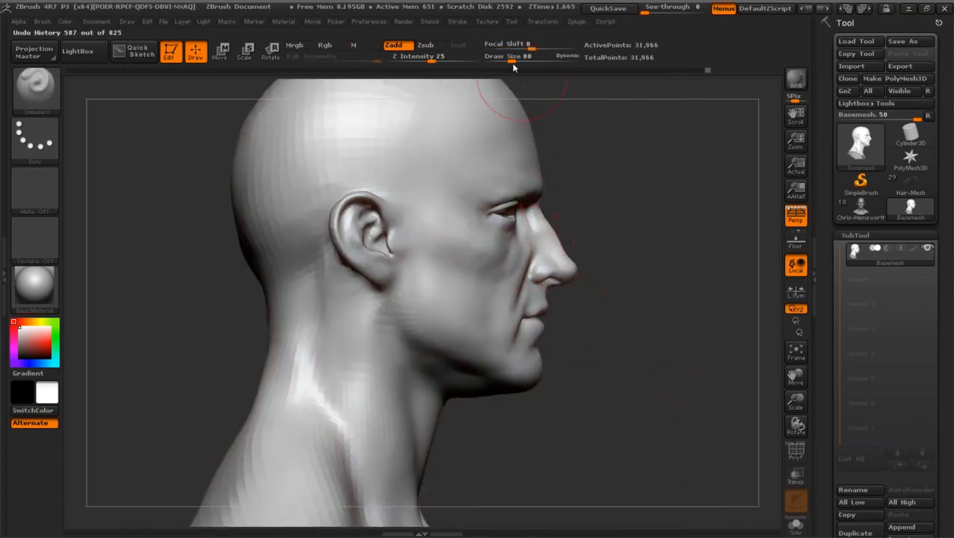
Step: Smooth the cheek beside the nose and mouth in profile and three-quarter views at draw size 58
drag(512, 62, 507, 62)
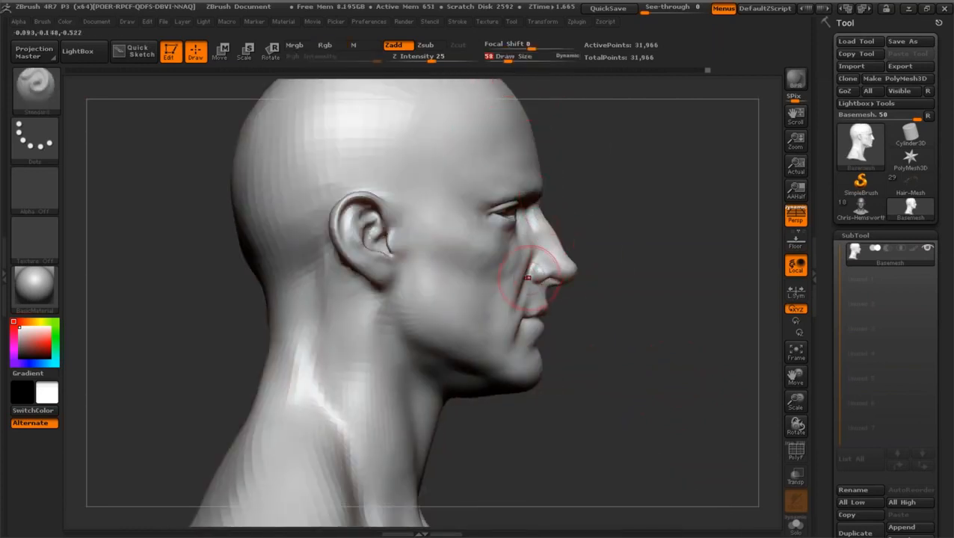
shift+drag(502, 292, 482, 287)
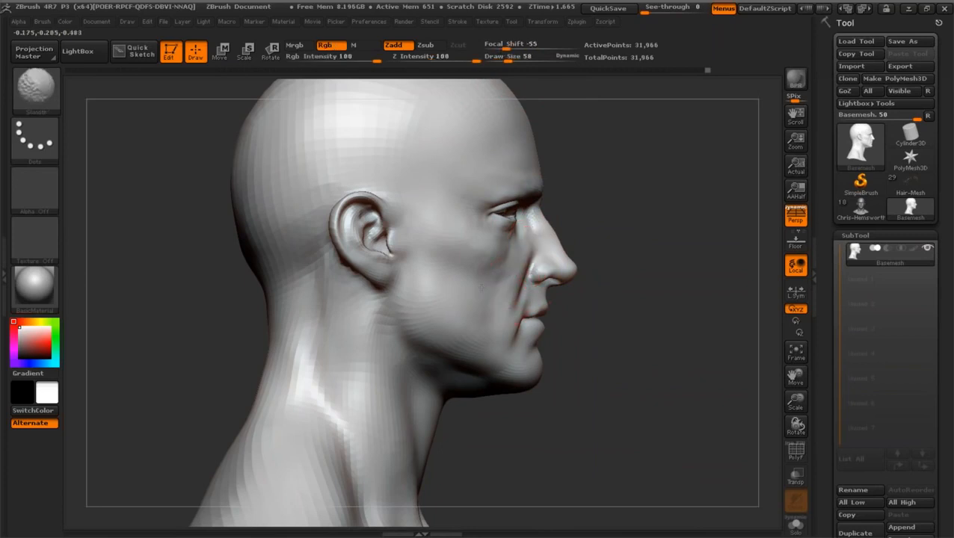
mouse_move(793, 375)
mouse_down()
mouse_move(758, 375)
mouse_move(788, 379)
mouse_up()
drag(736, 340, 523, 299)
drag(299, 313, 465, 281)
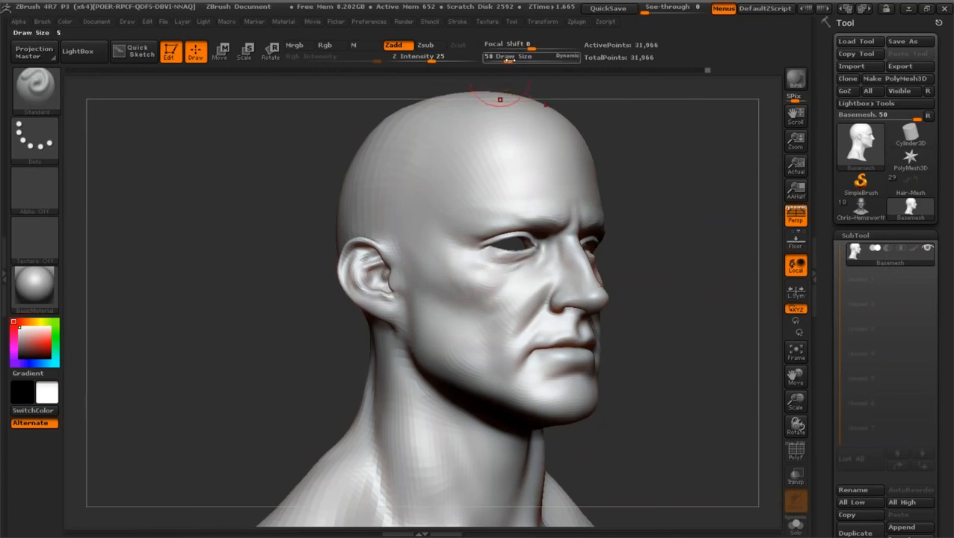
Step: Refine the sides of the nose bridge and the cheeks with the Standard brush at draw size 37
drag(516, 57, 502, 57)
mouse_move(741, 374)
mouse_down()
mouse_move(302, 337)
mouse_move(358, 328)
mouse_up()
drag(530, 265, 540, 247)
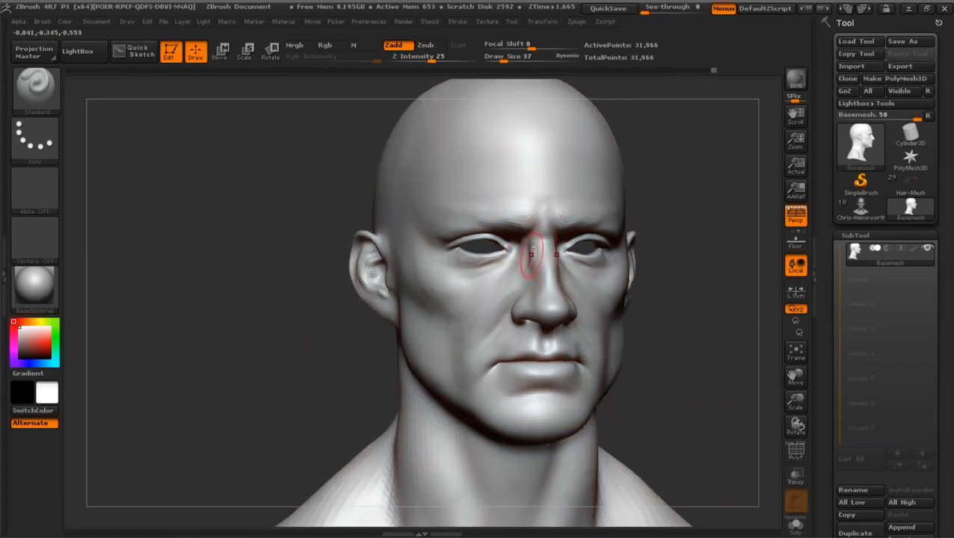
mouse_move(718, 343)
mouse_down()
mouse_move(677, 341)
mouse_move(621, 312)
mouse_up()
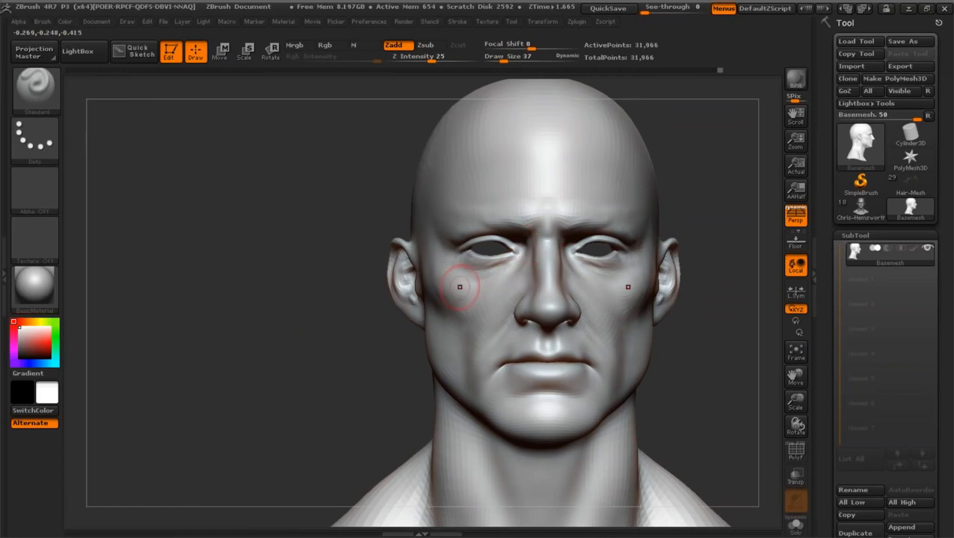
Step: Refine the lower eyelids and the area beneath the eyes with the Standard brush at draw size 23
drag(292, 292, 273, 293)
click(500, 58)
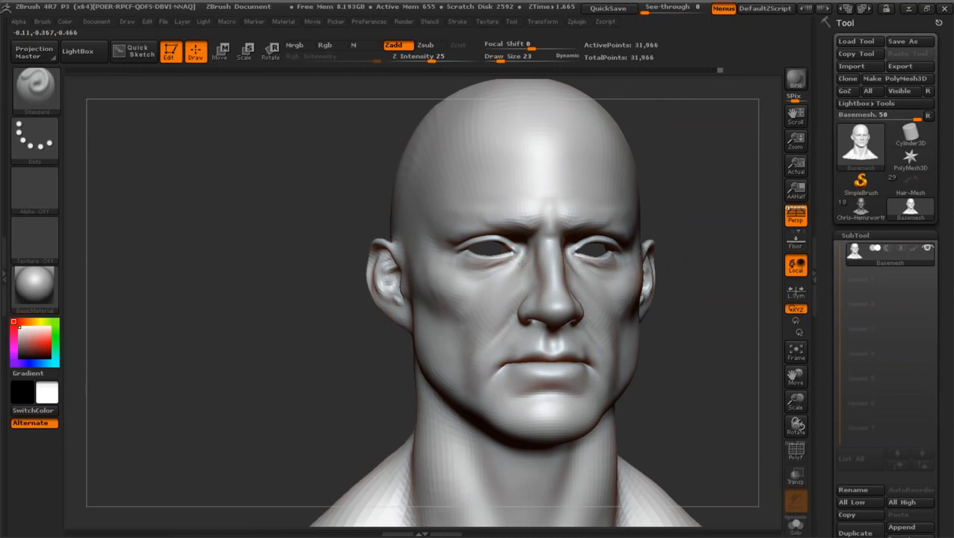
drag(795, 404, 790, 419)
drag(314, 284, 373, 246)
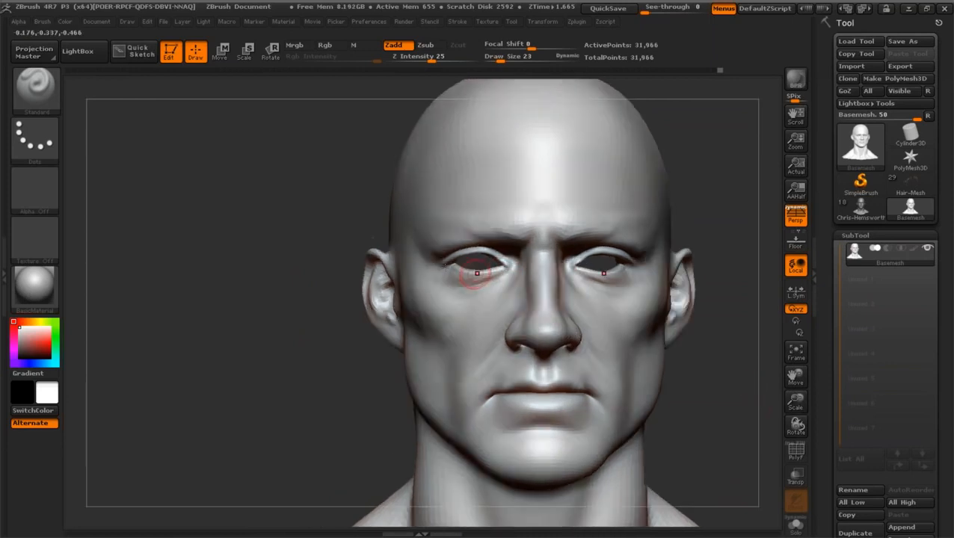
drag(795, 402, 796, 349)
shift+drag(677, 305, 590, 160)
Step: Set the draw size to 101 and reshape the cheeks and jaw sides with the Move brush
drag(500, 58, 514, 58)
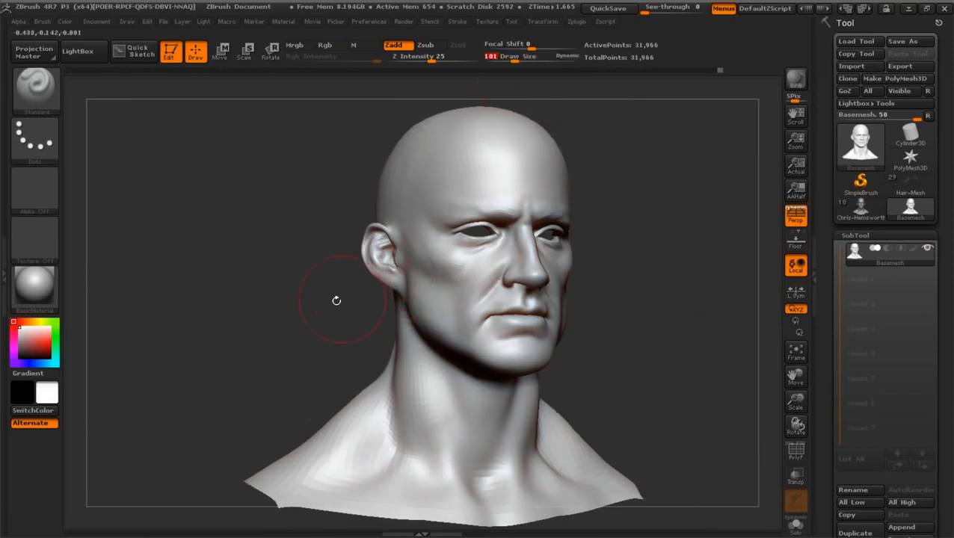
drag(340, 298, 378, 301)
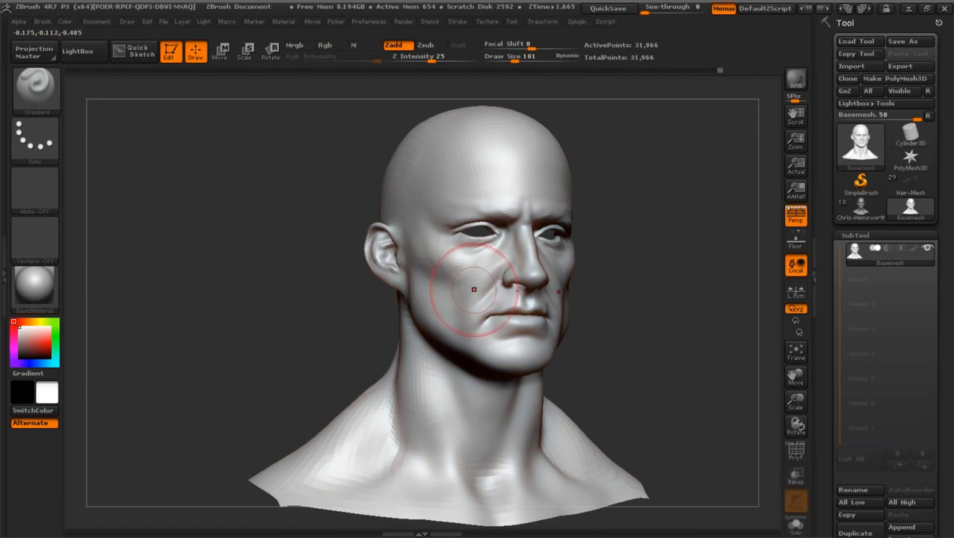
click(35, 88)
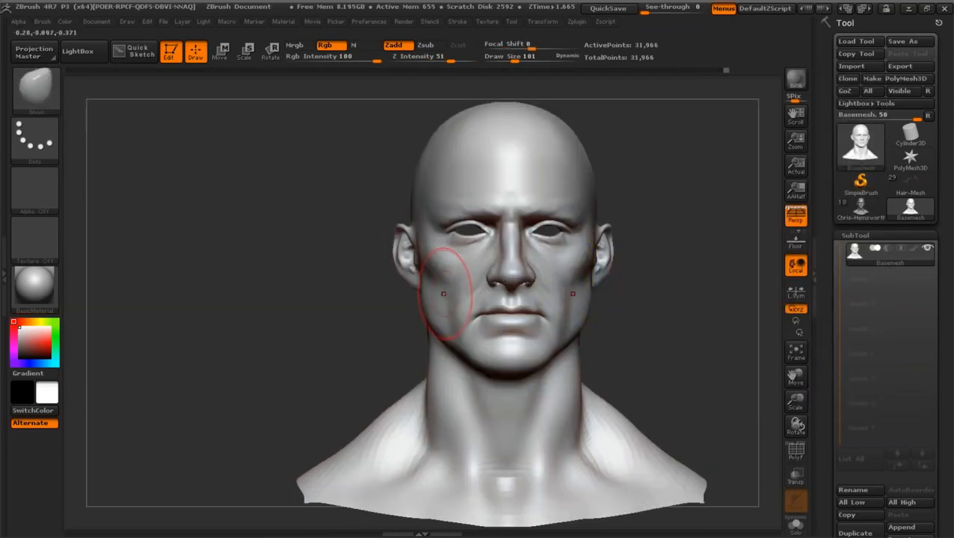
key(shift)
drag(292, 310, 323, 310)
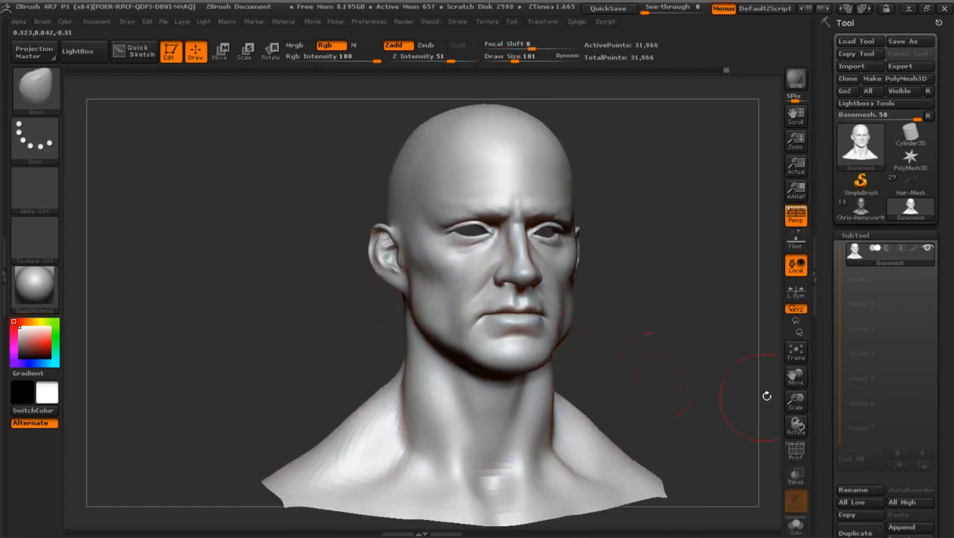
Step: Refine the jawline with the Move brush at draw size 49 and smooth the sides of the neck and shoulders
drag(794, 402, 793, 374)
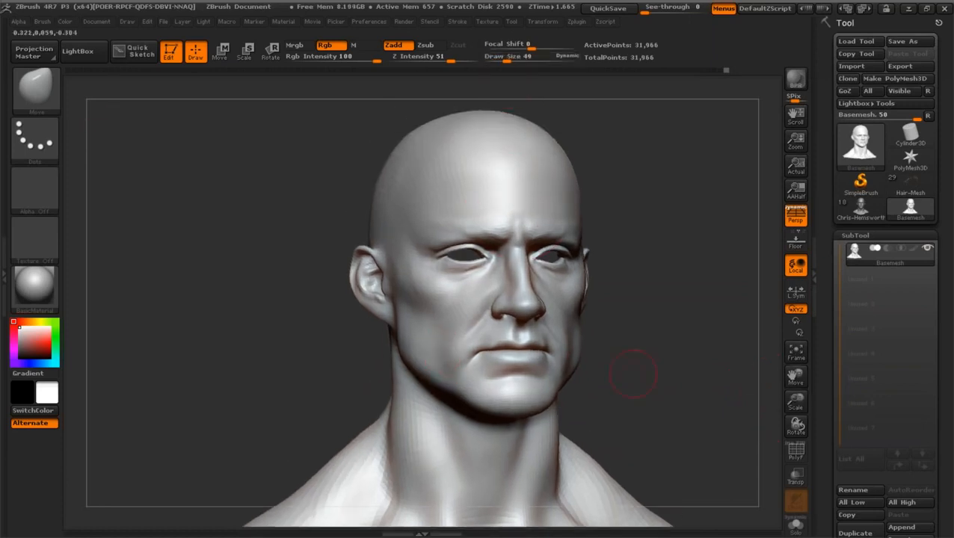
drag(792, 377, 789, 337)
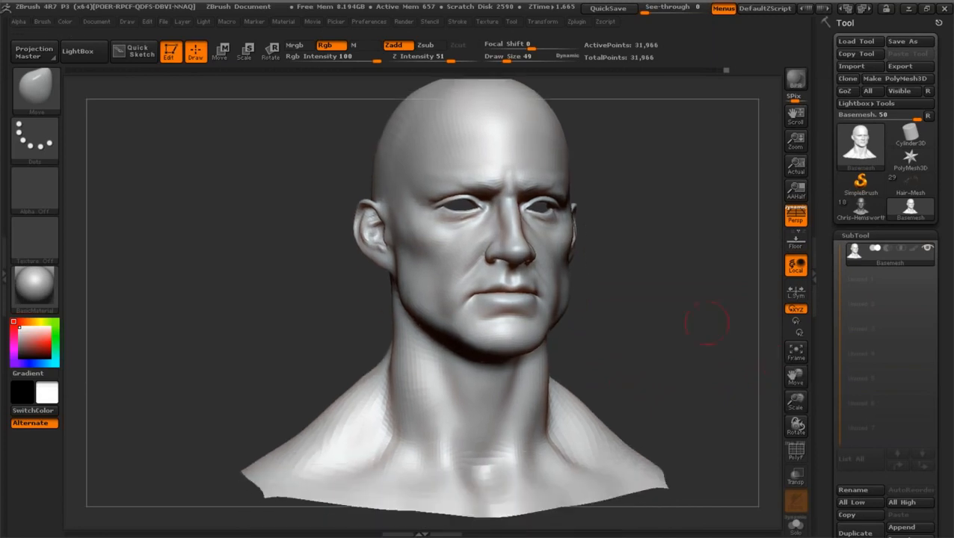
shift+drag(706, 325, 454, 360)
shift+drag(415, 401, 397, 391)
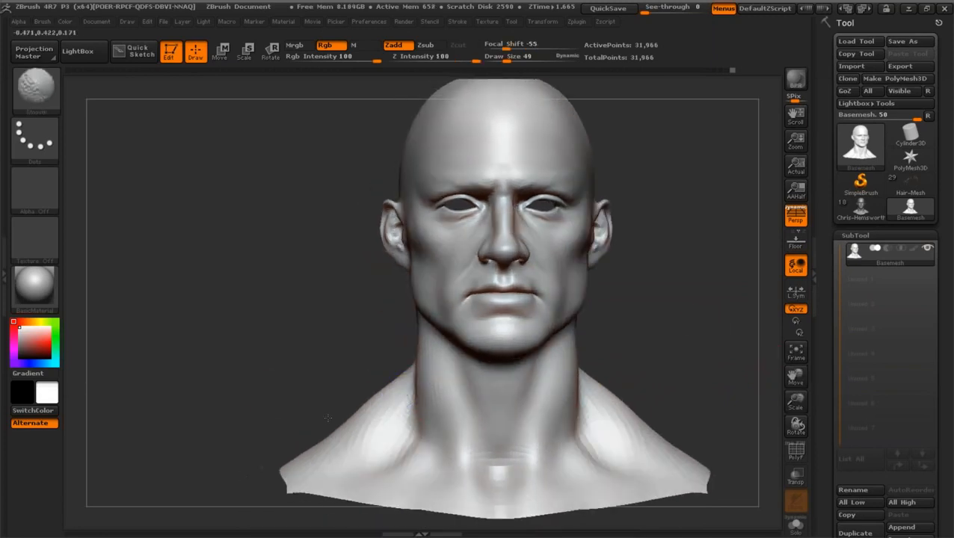
drag(256, 370, 284, 364)
Step: Select the Standard brush at draw size 93 and sculpt the neck muscles above the collarbones
drag(507, 58, 515, 59)
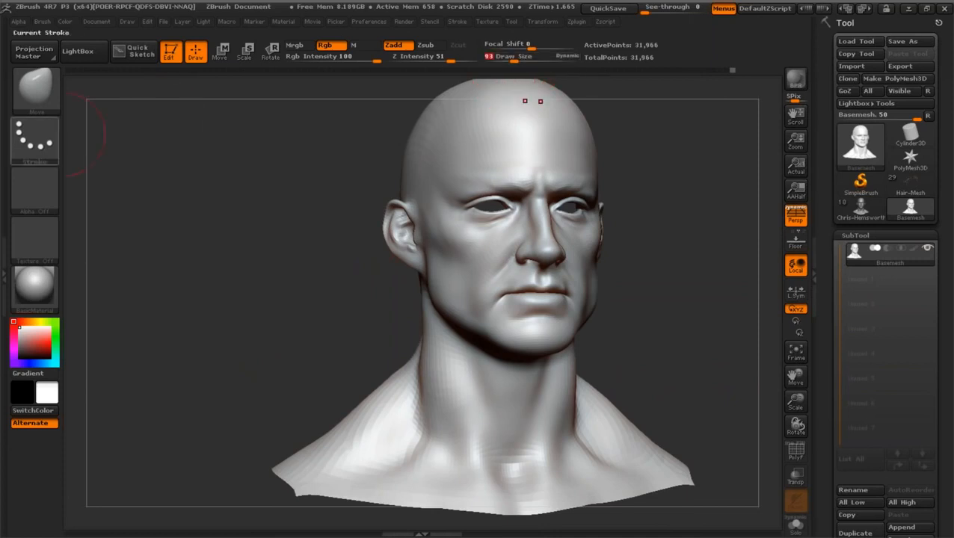
click(35, 89)
click(301, 262)
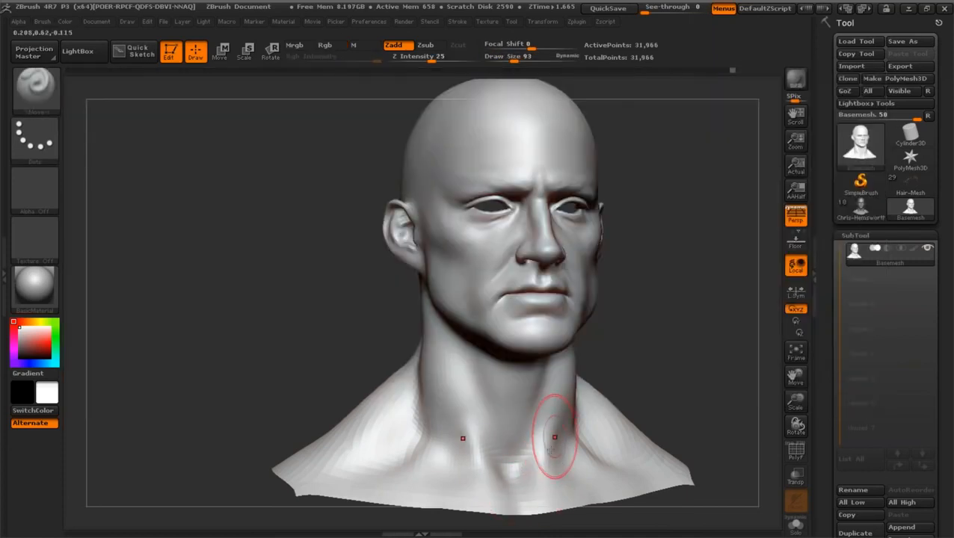
key(super)
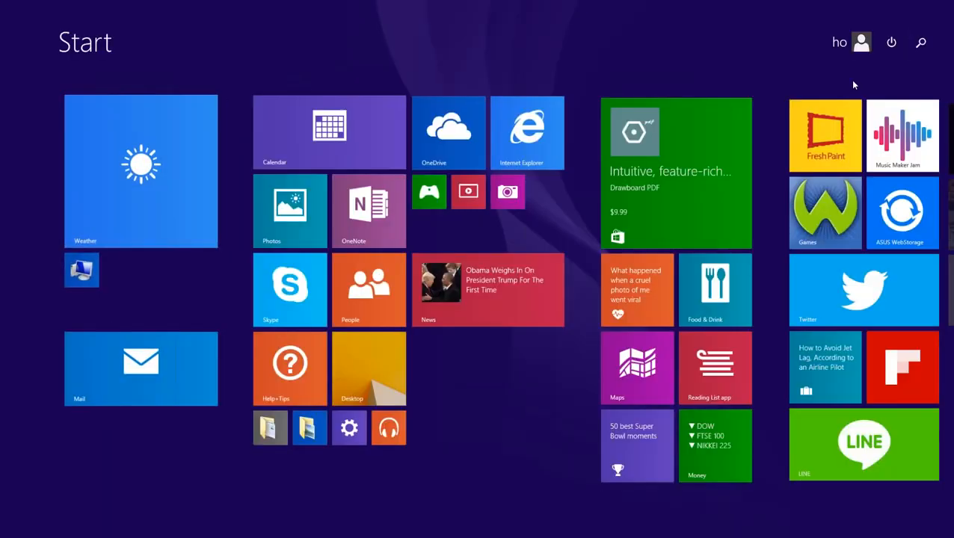
click(94, 270)
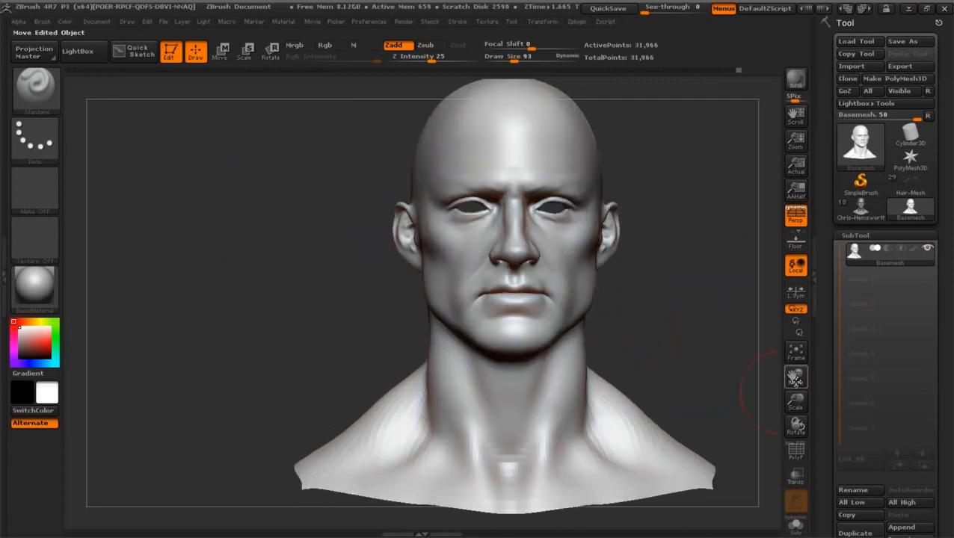
Step: Set the draw size to 65 and adjust the area beside the nostrils with the Move brush
drag(796, 381, 792, 421)
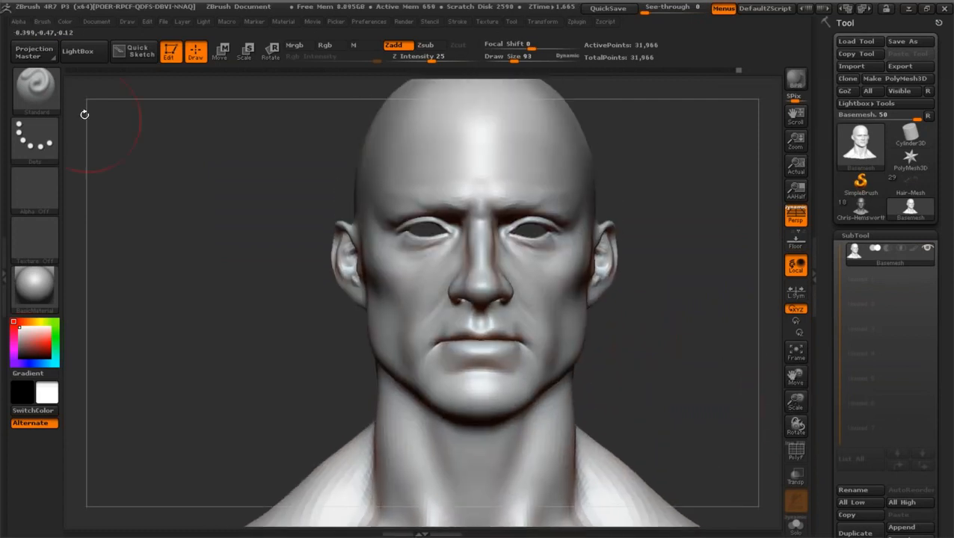
click(499, 58)
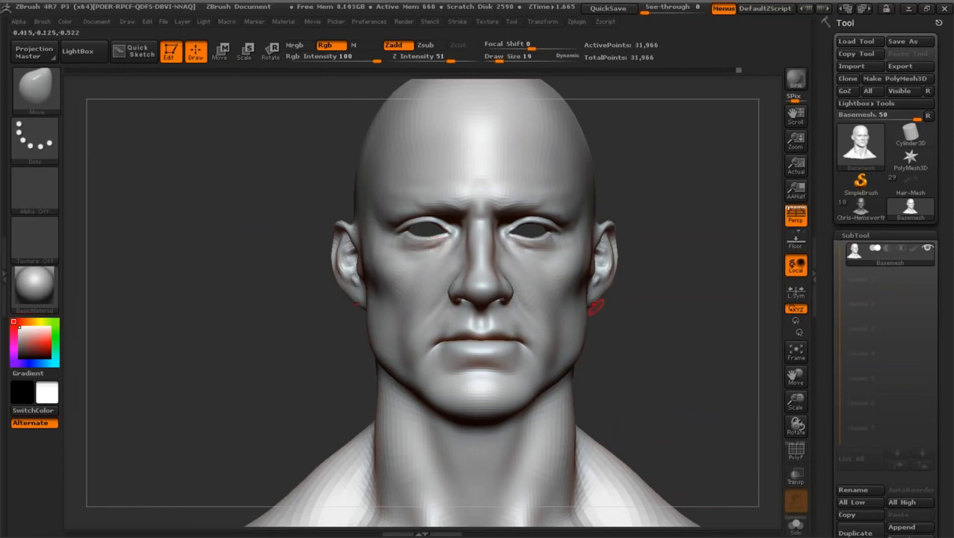
click(505, 56)
drag(505, 57, 509, 57)
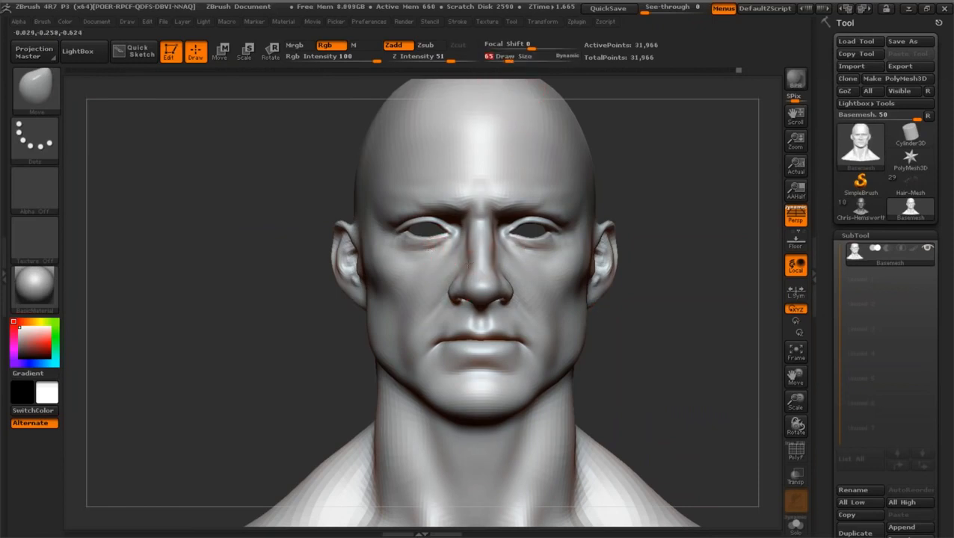
drag(452, 284, 443, 298)
drag(794, 402, 734, 435)
shift+drag(658, 337, 585, 294)
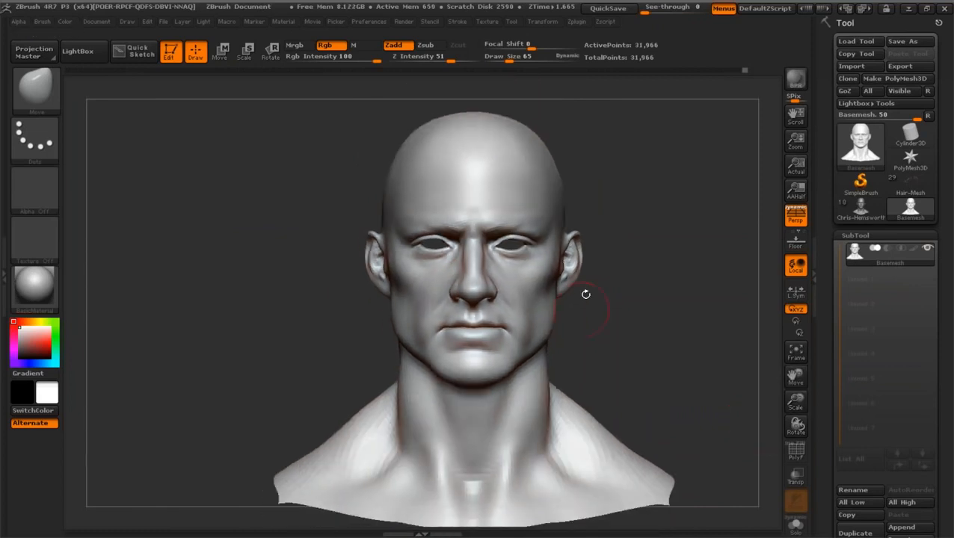
Step: Switch to the Chris-Hemsworth reference head tool, frame it and raise its subdivision level to 5
click(843, 218)
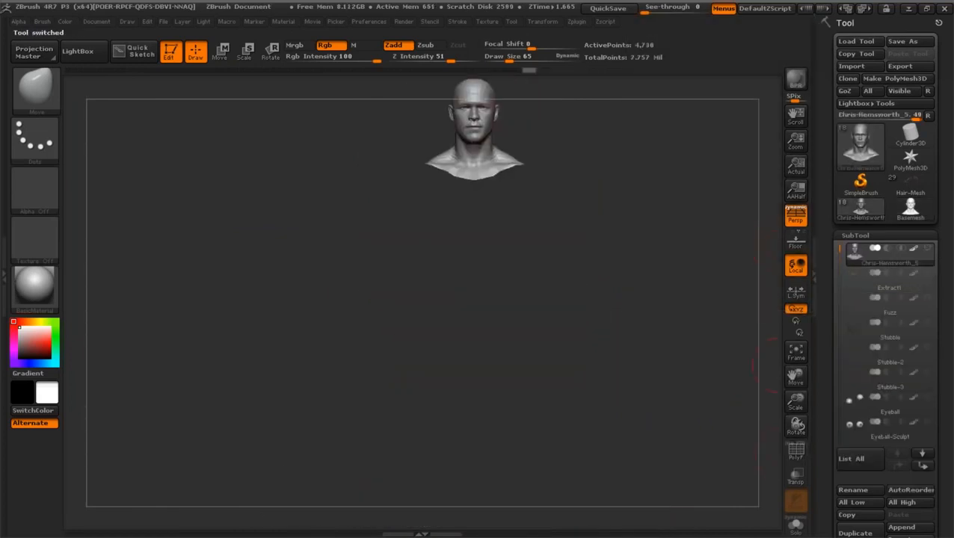
click(796, 350)
click(853, 236)
click(859, 251)
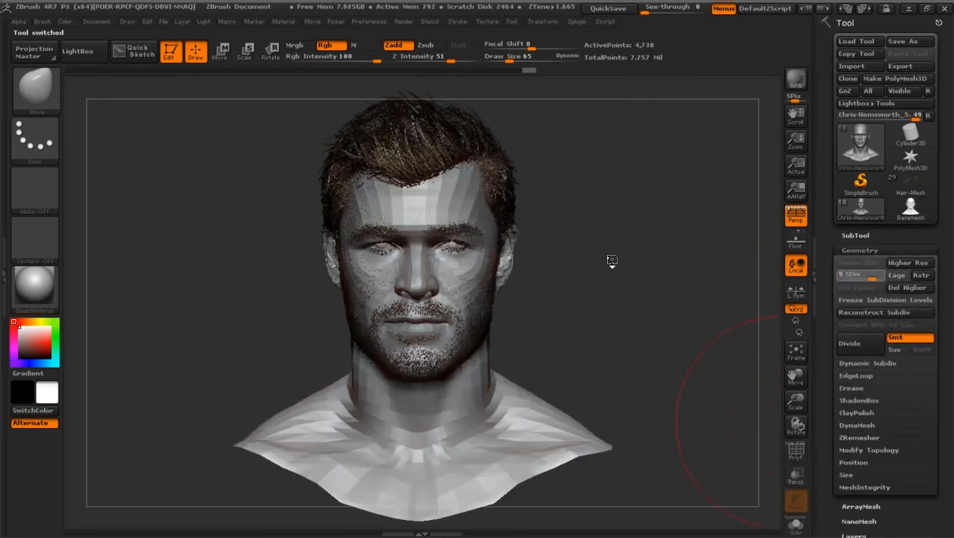
drag(795, 401, 816, 414)
mouse_move(796, 377)
mouse_down()
mouse_move(823, 380)
mouse_move(675, 344)
mouse_move(777, 303)
mouse_up()
Step: Hide the Eyeball-Sculpt subtool of the reference head
click(860, 235)
click(929, 301)
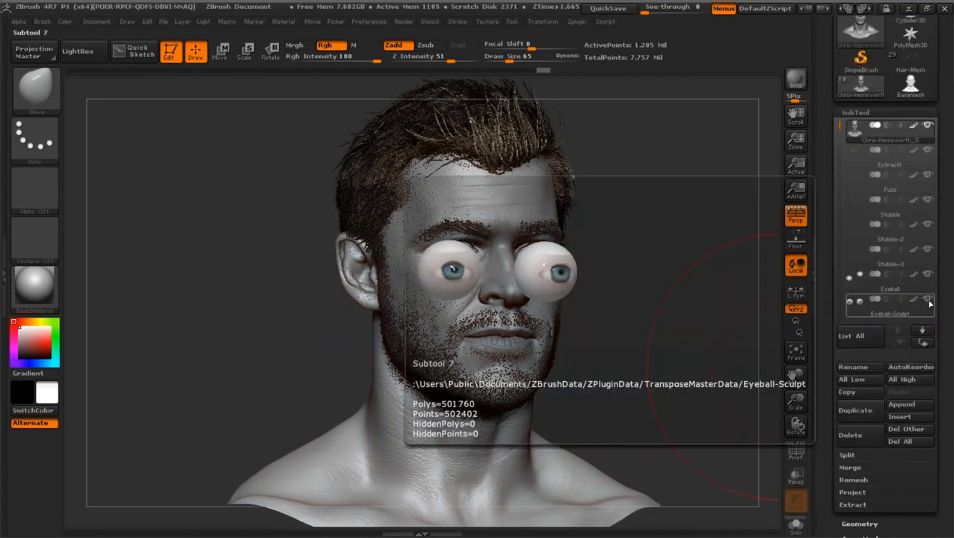
click(929, 301)
drag(795, 396, 795, 430)
Step: Look through the plugin list, including the Transpose Master options
click(574, 23)
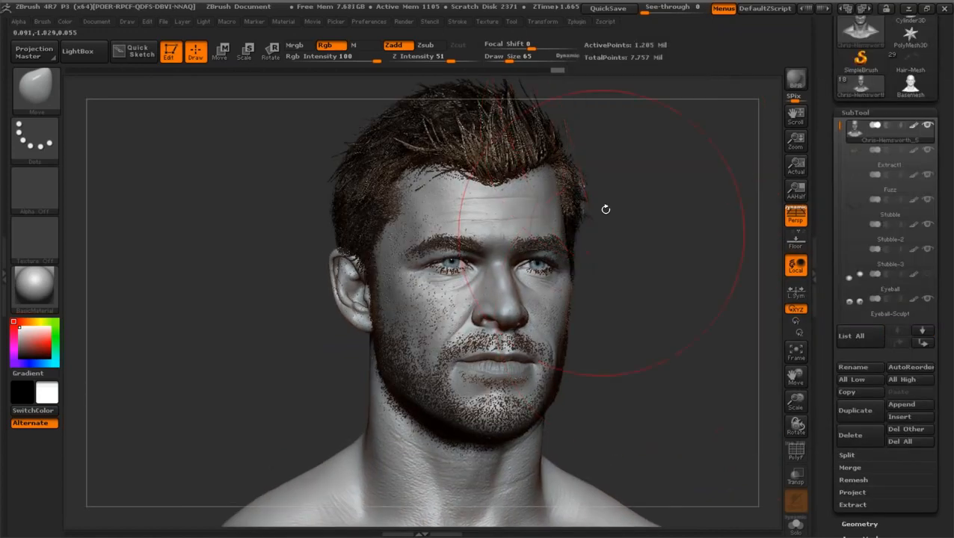
click(576, 22)
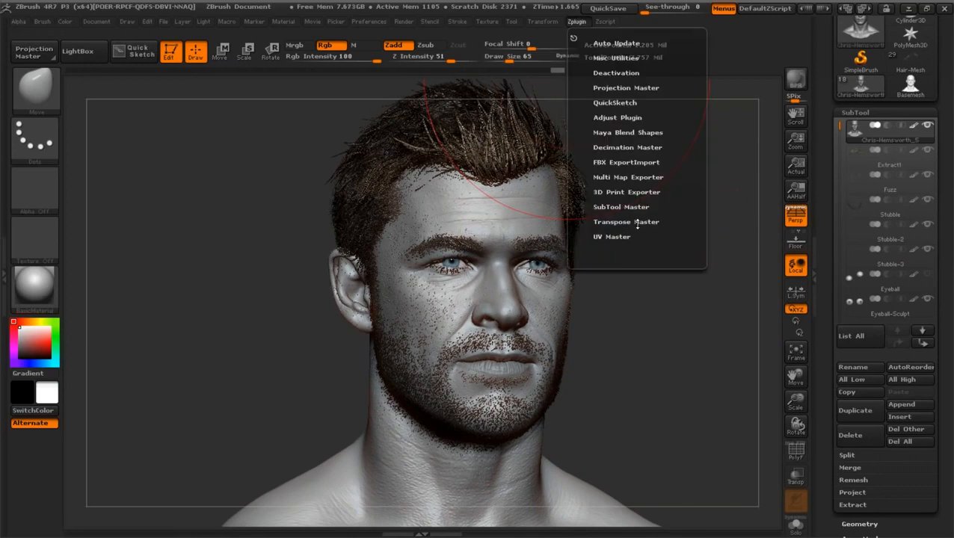
click(637, 222)
drag(688, 324, 673, 324)
drag(794, 374, 789, 377)
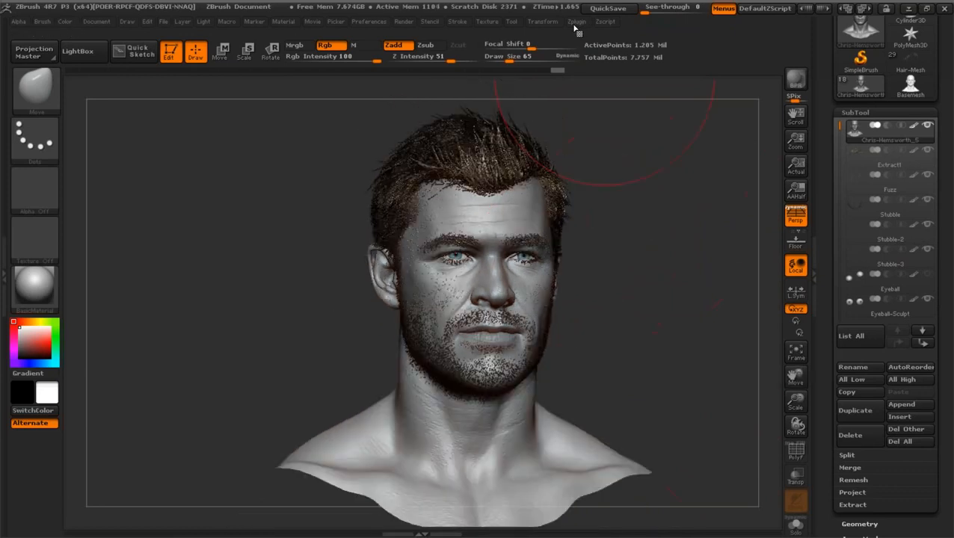
click(577, 21)
Step: Set the draw size to 19 and examine the reference head's face and stubble in three-quarter and front views
right_drag(514, 323, 545, 326)
right_drag(369, 254, 795, 383)
click(499, 59)
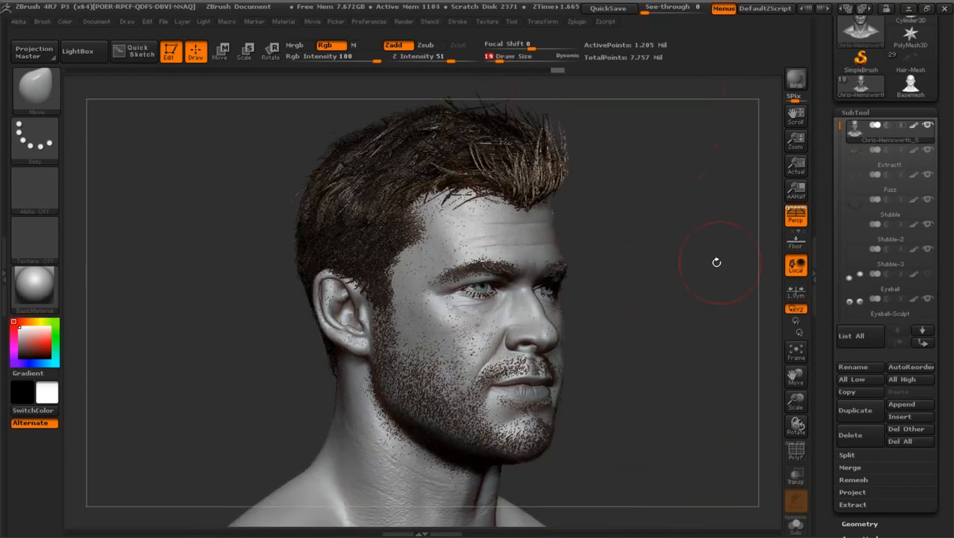
drag(716, 262, 733, 332)
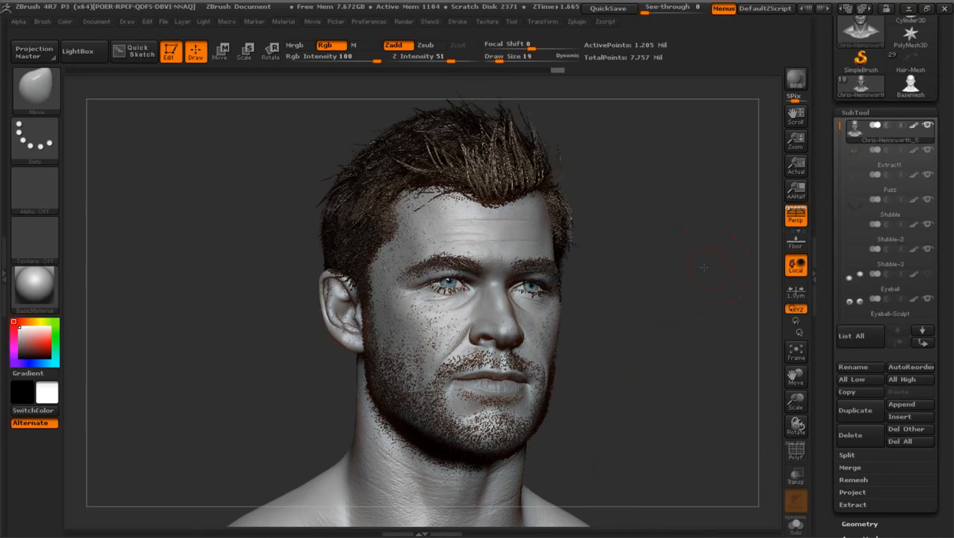
drag(703, 268, 681, 289)
drag(795, 404, 795, 424)
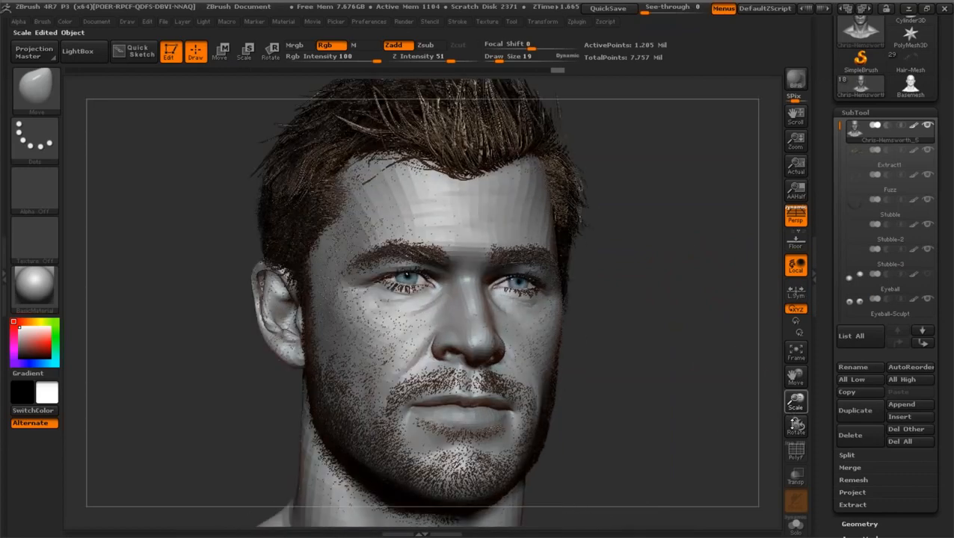
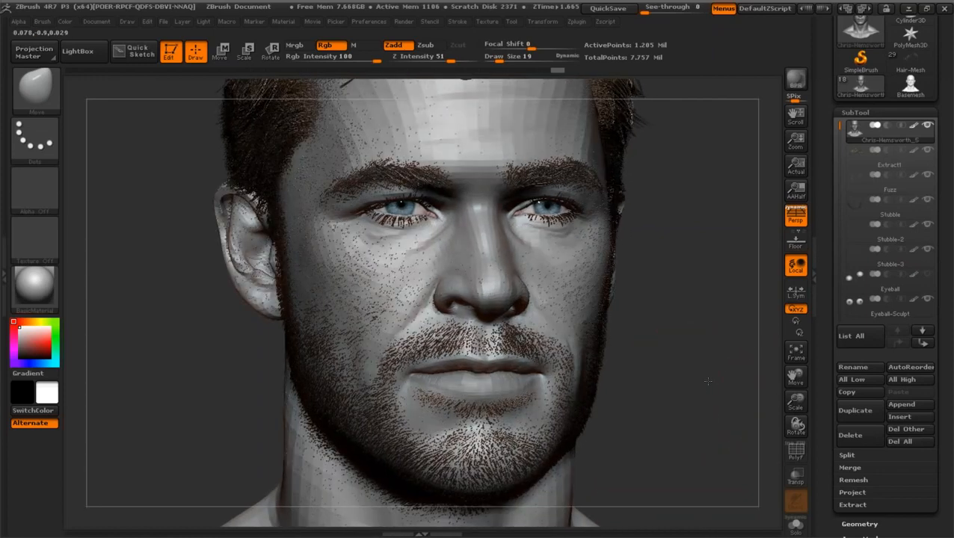
drag(707, 382, 705, 389)
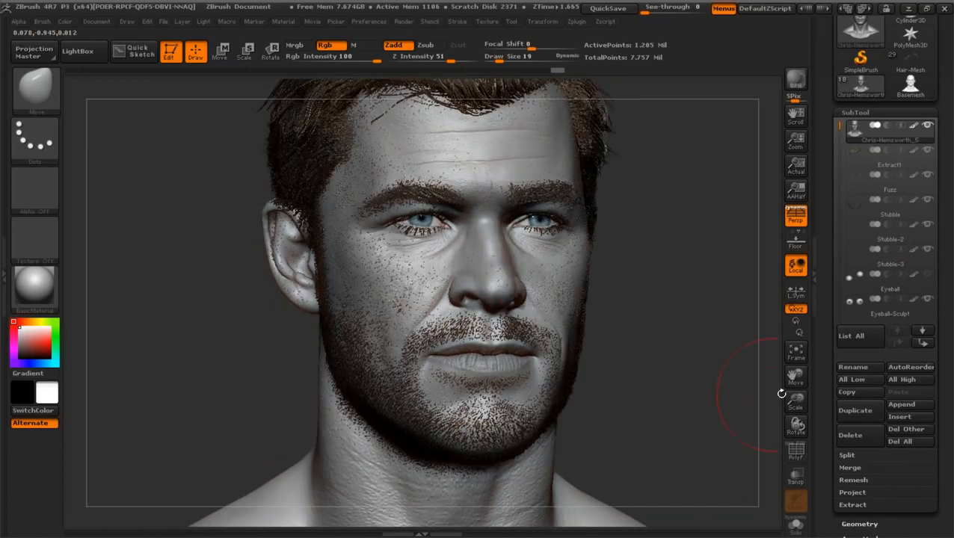
mouse_move(781, 393)
alt+mouse_down()
mouse_move(665, 324)
mouse_move(701, 345)
alt+mouse_up()
click(664, 324)
alt+drag(774, 402, 716, 358)
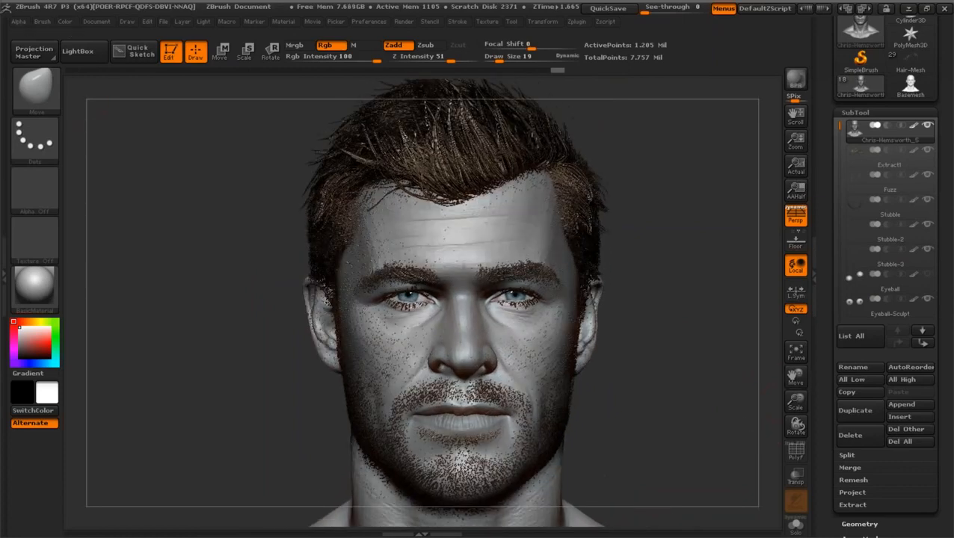
Step: Examine the reference head's proportions, ear, jawline and hair from the front, three-quarter and profile angles
drag(714, 303, 720, 307)
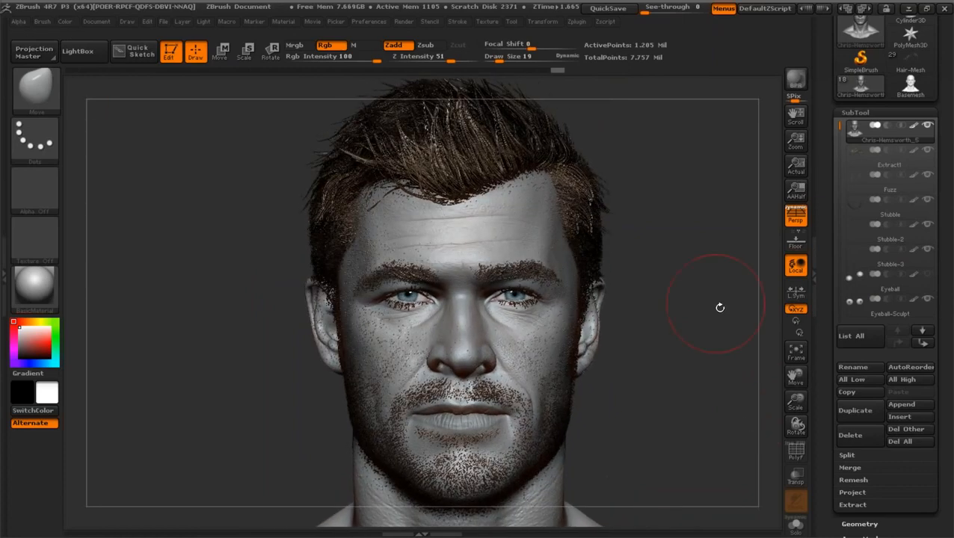
drag(794, 377, 790, 356)
drag(711, 302, 714, 314)
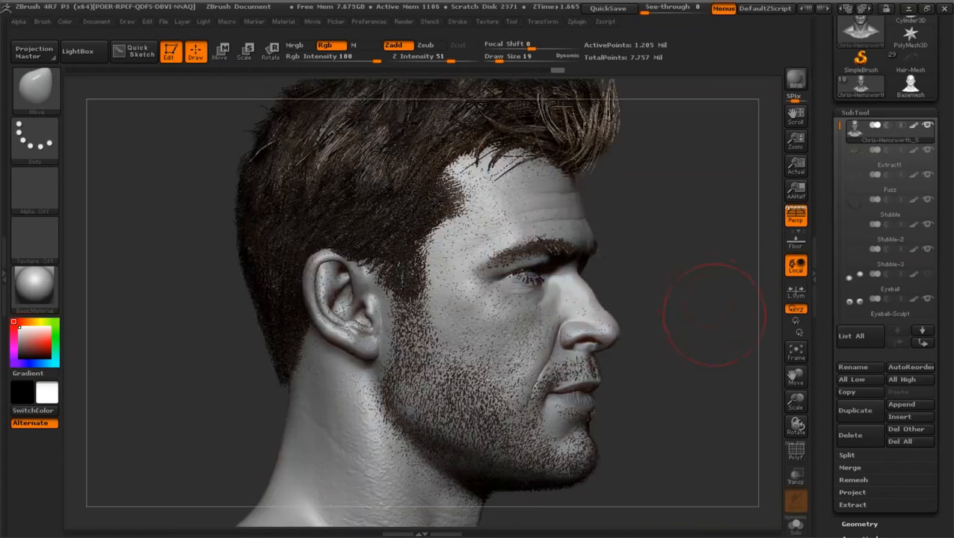
drag(795, 405, 795, 400)
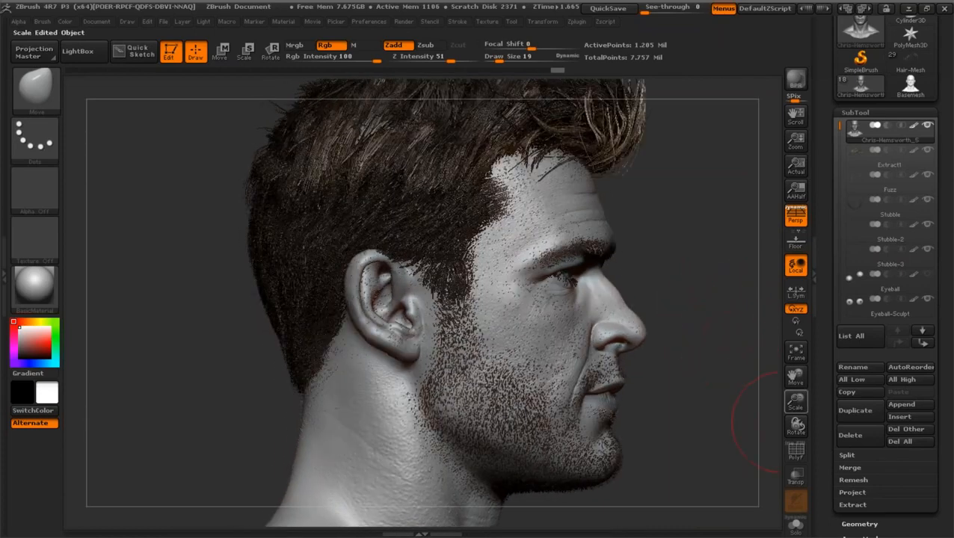
mouse_move(795, 403)
mouse_down()
mouse_move(791, 378)
mouse_move(671, 323)
mouse_move(735, 336)
mouse_up()
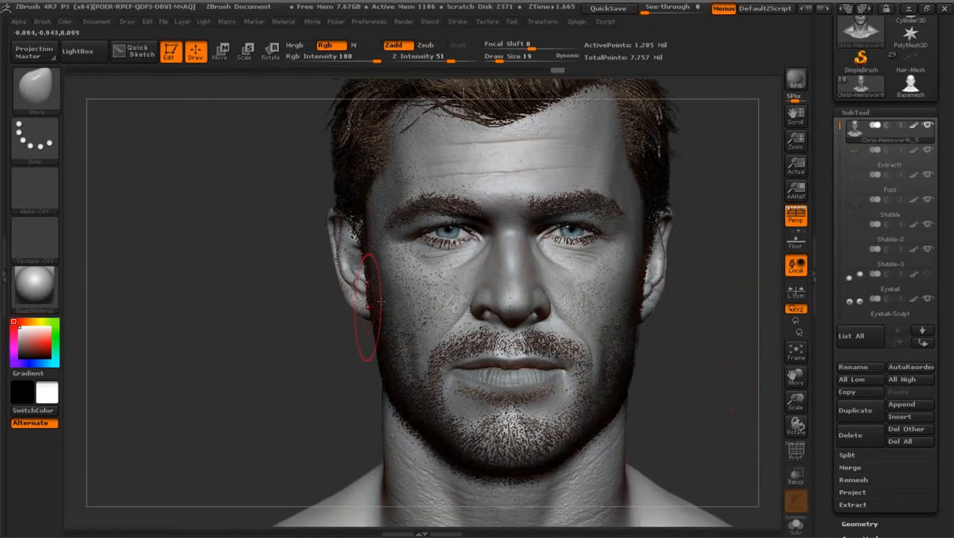
drag(643, 329, 776, 389)
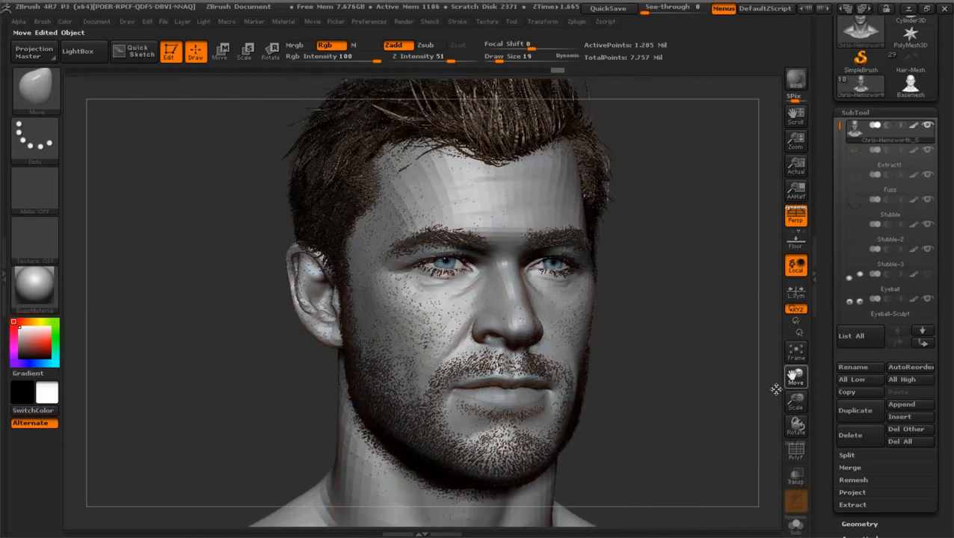
drag(706, 364, 725, 352)
drag(794, 400, 798, 345)
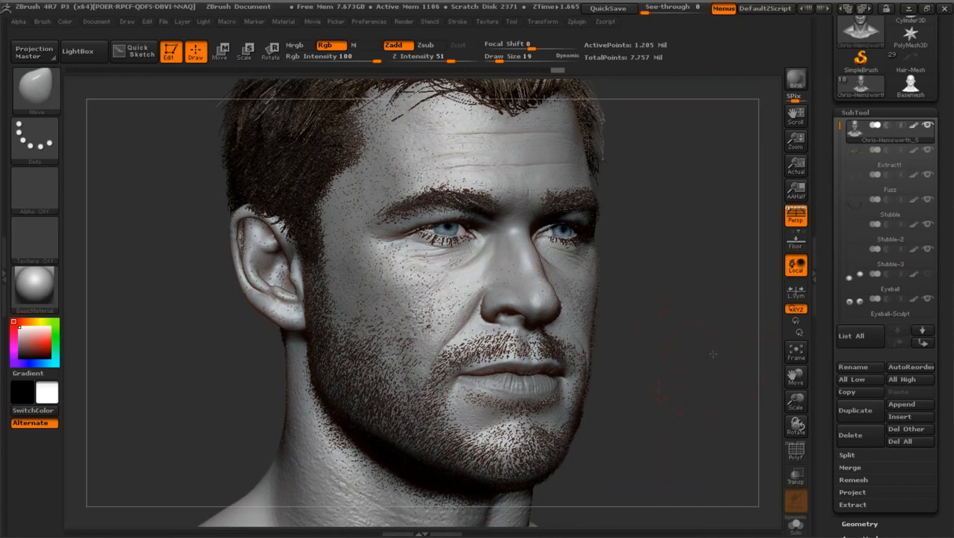
drag(713, 353, 695, 345)
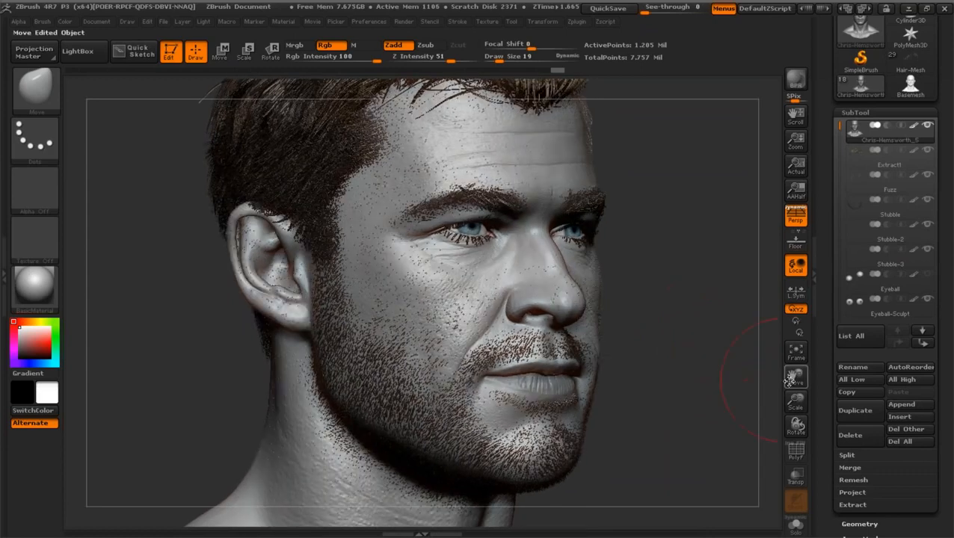
drag(795, 403, 755, 395)
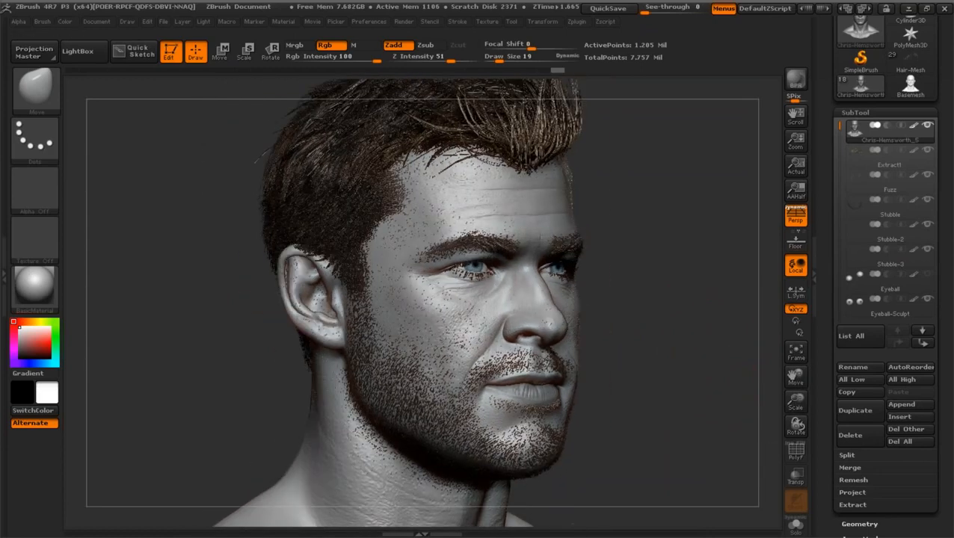
drag(644, 326, 740, 329)
drag(794, 378, 762, 389)
mouse_move(682, 274)
mouse_down()
mouse_move(689, 242)
mouse_move(670, 357)
mouse_move(707, 269)
mouse_move(672, 269)
mouse_move(686, 270)
mouse_up()
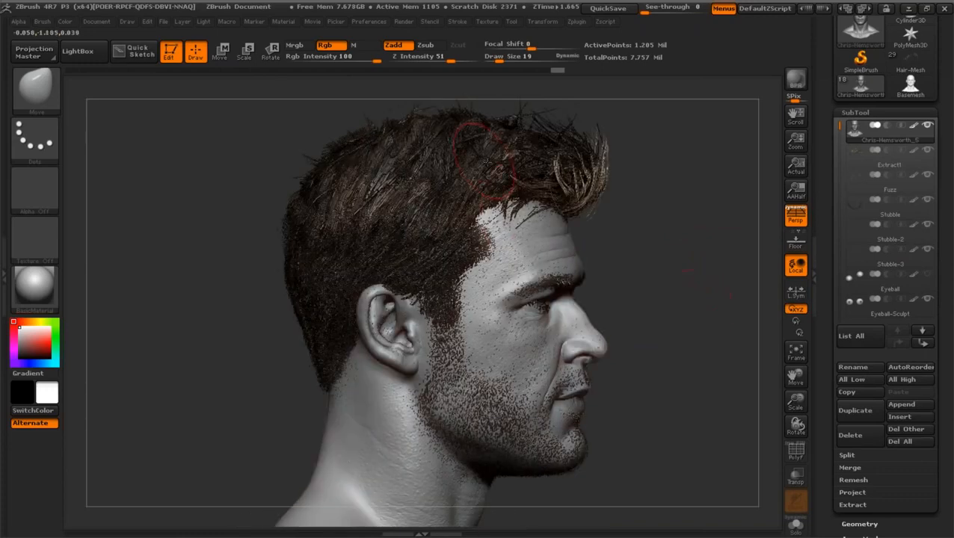
Step: Select the Hair-1 subtool to inspect the hair, and reselect the Chris-Hemsworth_5 head subtool
alt+click(493, 153)
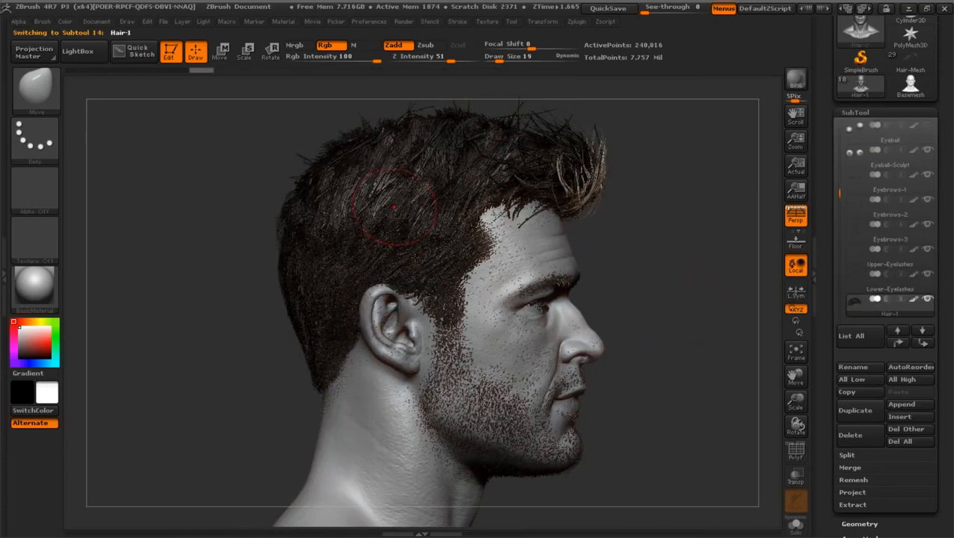
drag(722, 329, 684, 359)
drag(792, 401, 759, 339)
drag(839, 192, 838, 124)
click(886, 131)
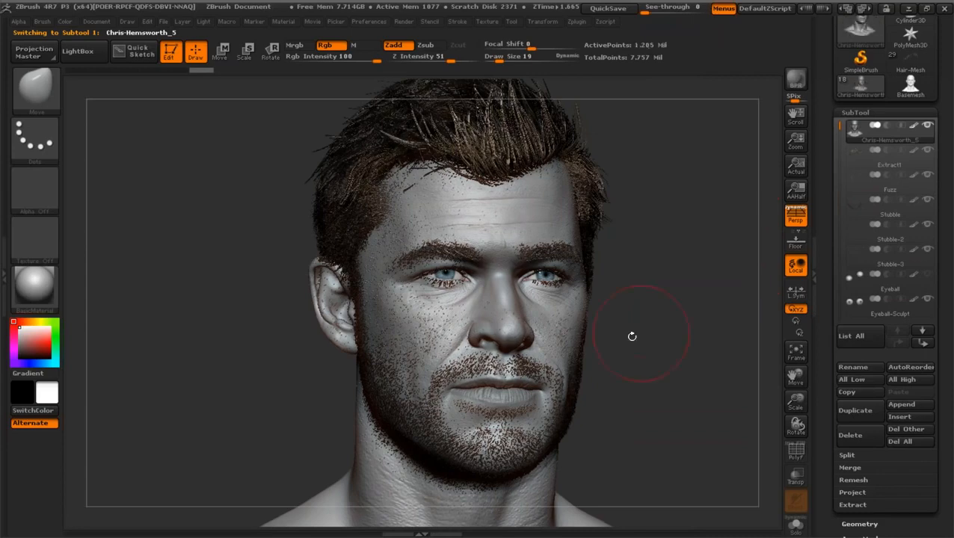
mouse_move(678, 338)
mouse_down()
mouse_move(250, 376)
mouse_move(804, 398)
mouse_move(791, 376)
mouse_move(675, 378)
mouse_move(670, 500)
mouse_up()
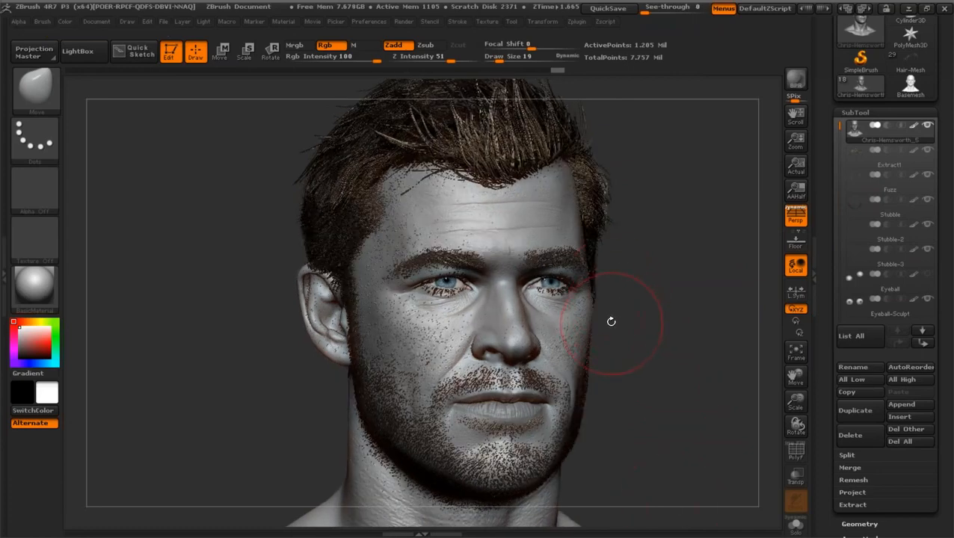
Step: Switch to the Basemesh tool and examine the sculpted bust for comparison with the reference head
click(912, 89)
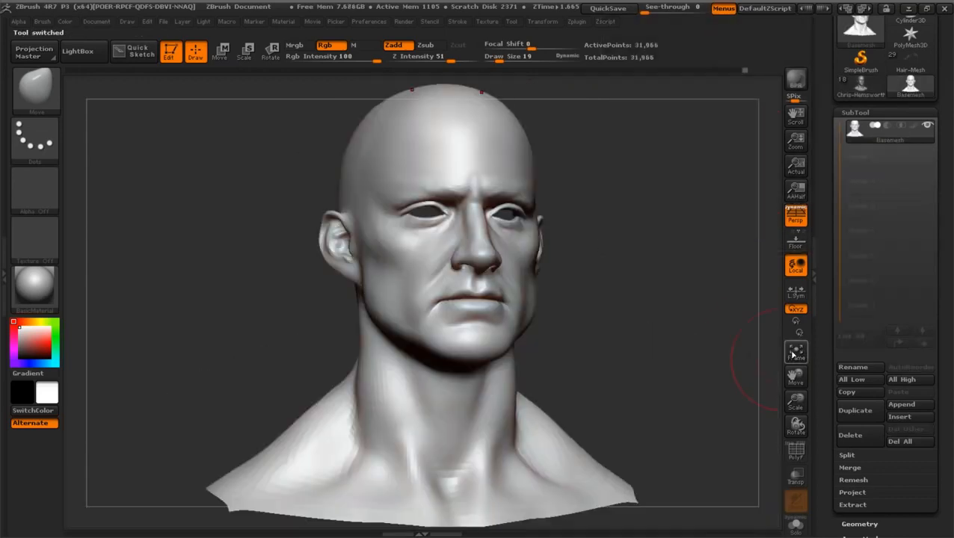
drag(747, 366, 686, 364)
drag(789, 398, 796, 379)
mouse_move(714, 353)
mouse_down()
mouse_move(732, 353)
mouse_move(716, 349)
mouse_up()
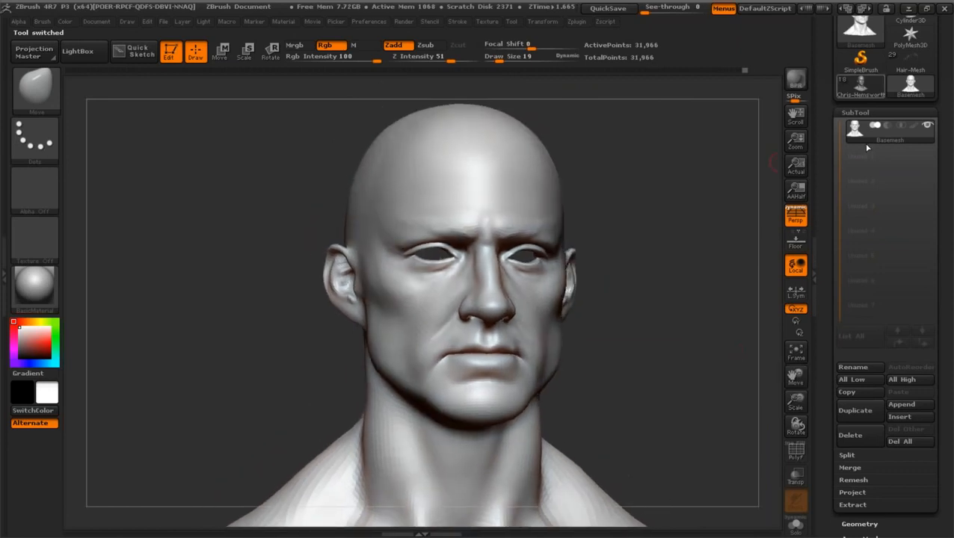
Step: Switch to the Chris-Hemsworth tool, frame it and hide every subtool except the head
click(860, 84)
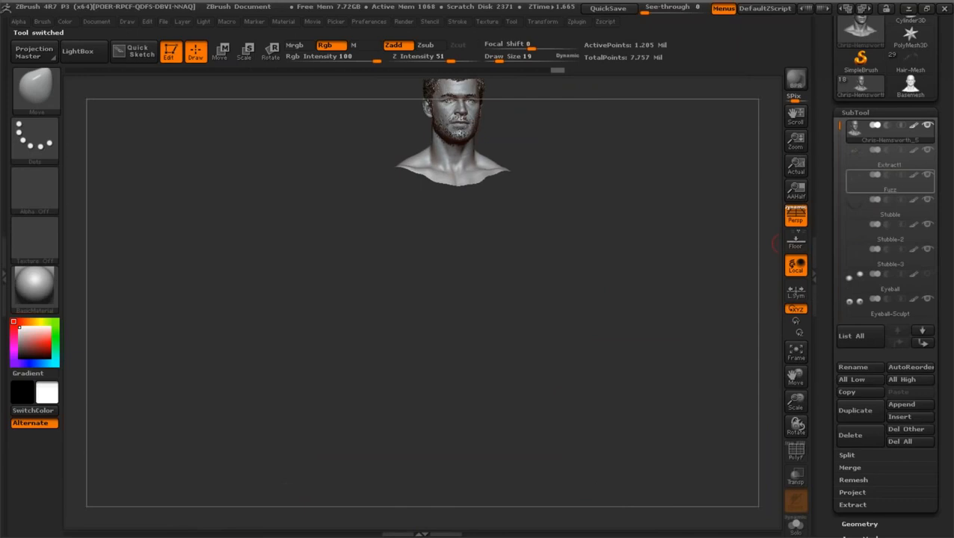
key(f)
click(926, 125)
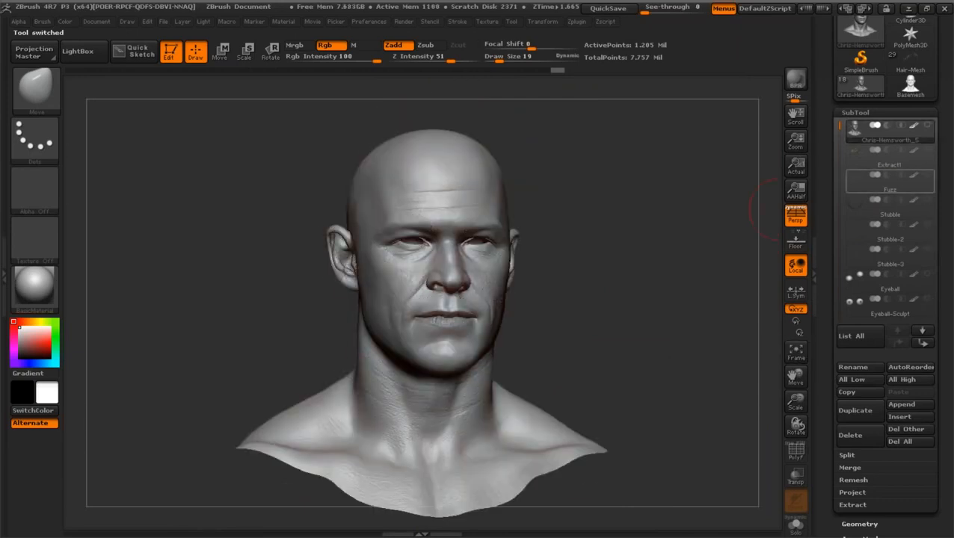
drag(777, 210, 801, 216)
drag(795, 402, 795, 142)
Step: Raise the reference head to subdivision level 6 and reopen its subtool list
click(855, 112)
click(858, 126)
key(d)
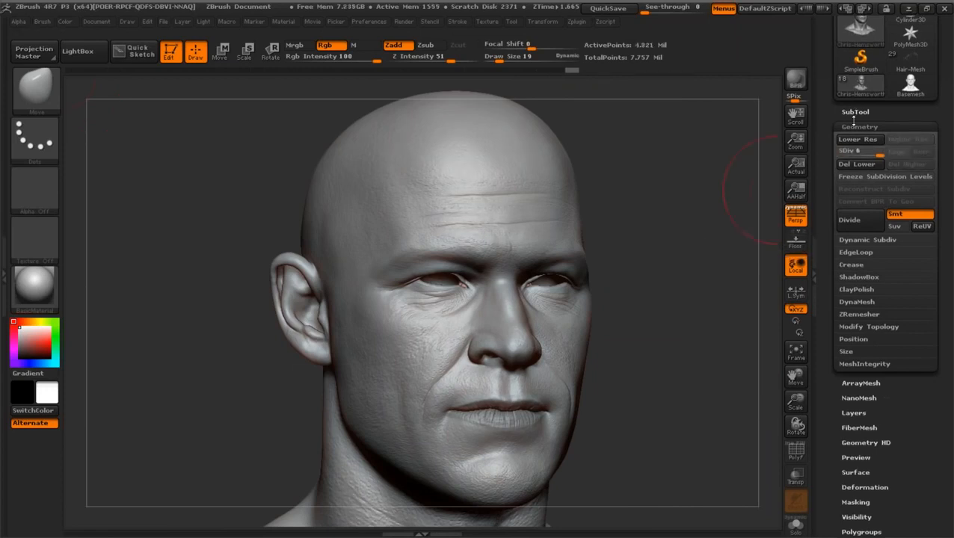
click(854, 113)
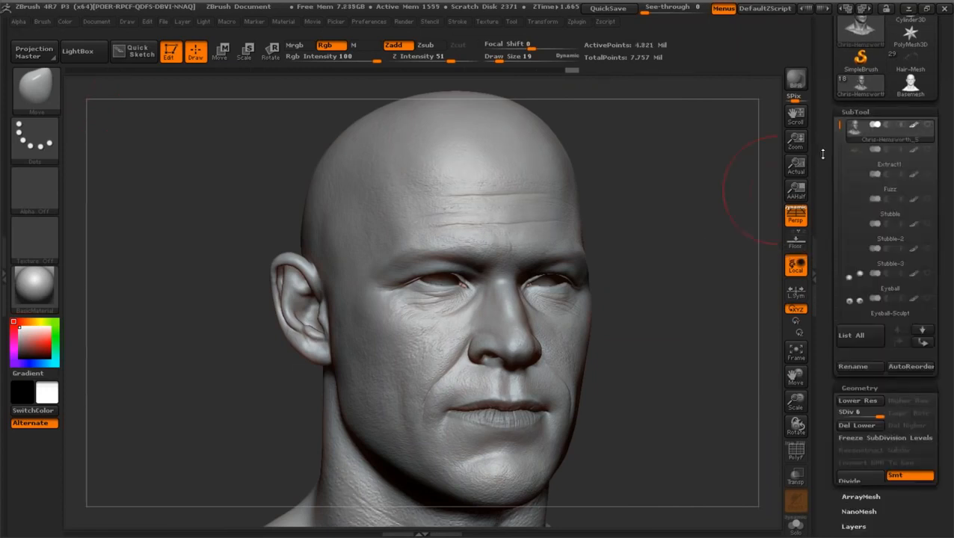
drag(943, 105, 949, 196)
mouse_move(863, 135)
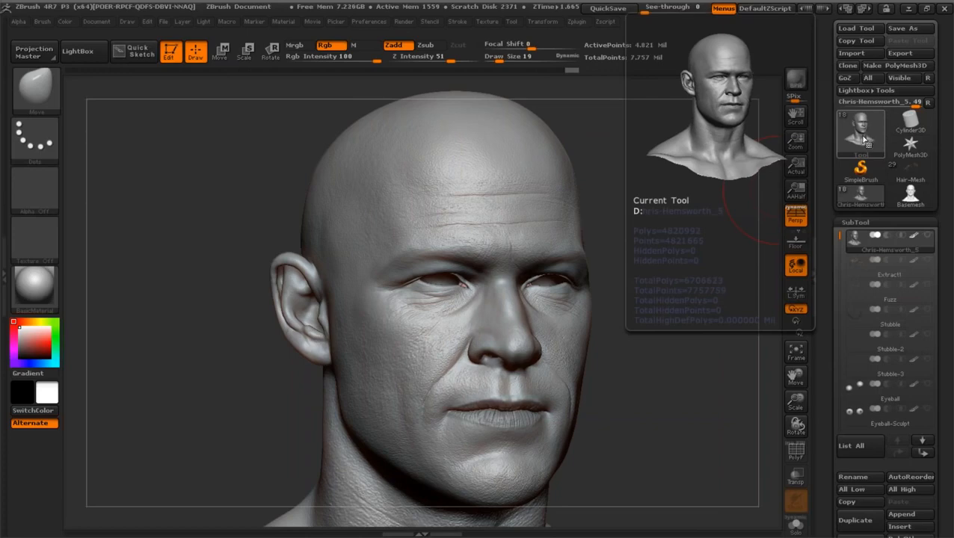
Step: Examine the skin detail across the reference head's forehead, eyes, nose, mouth and jaw, with its geometry settings open
drag(795, 404, 803, 452)
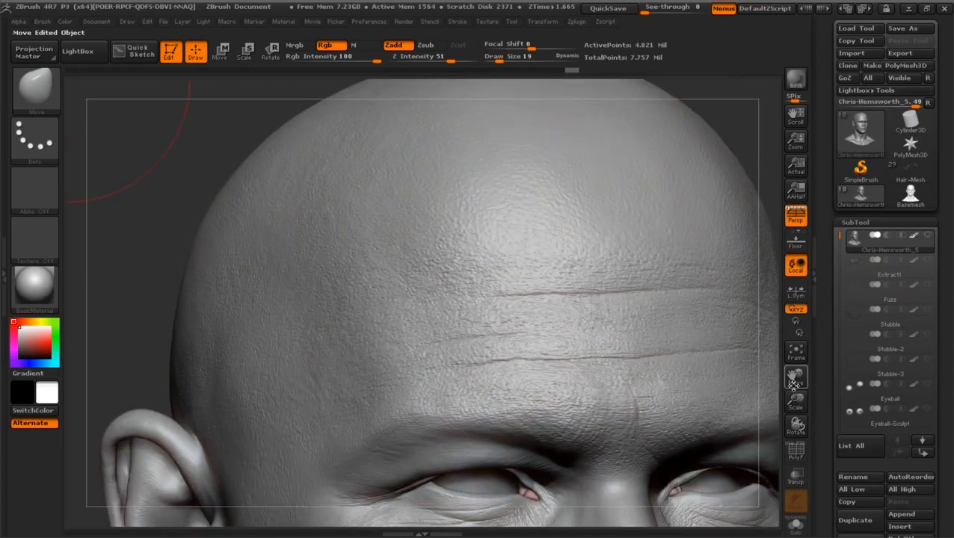
drag(795, 383, 797, 329)
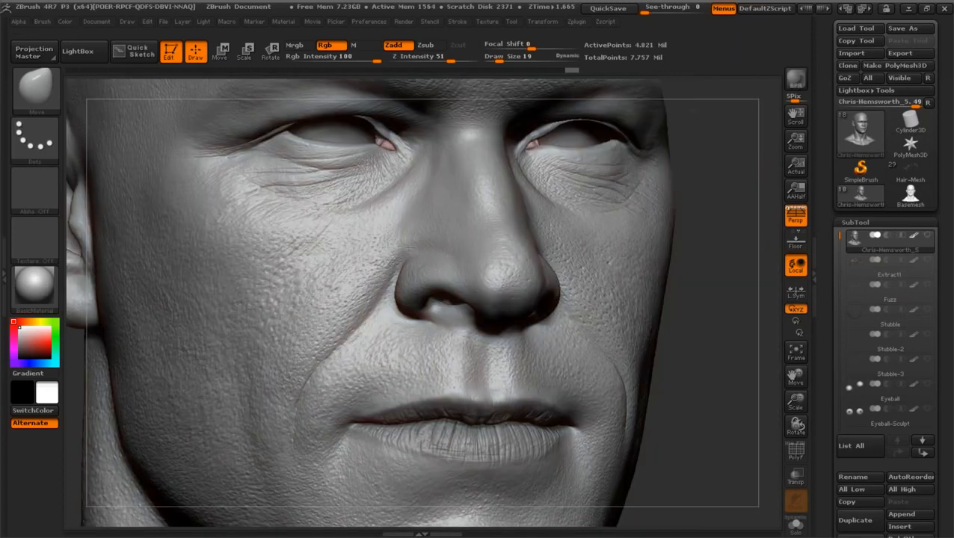
drag(795, 406, 783, 384)
click(854, 222)
click(847, 238)
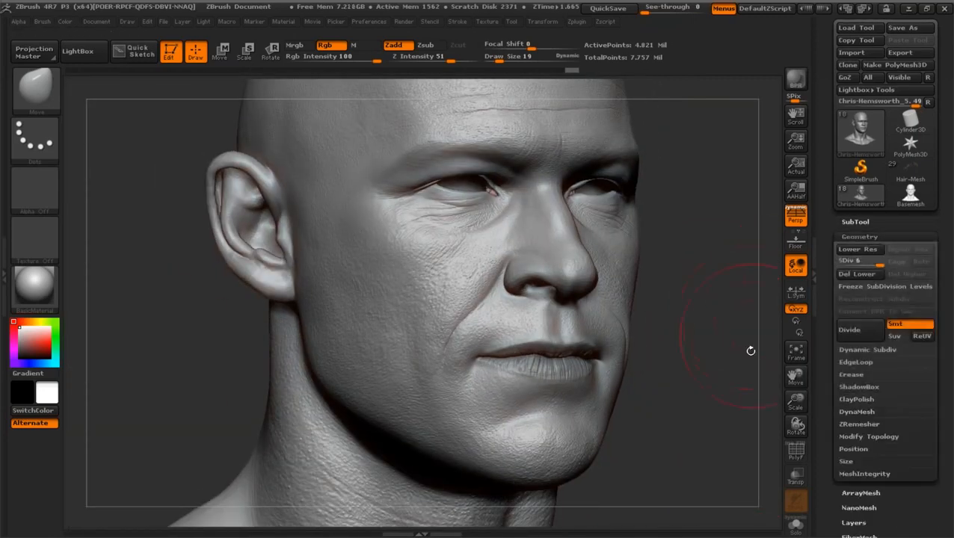
drag(796, 404, 798, 428)
drag(794, 376, 763, 319)
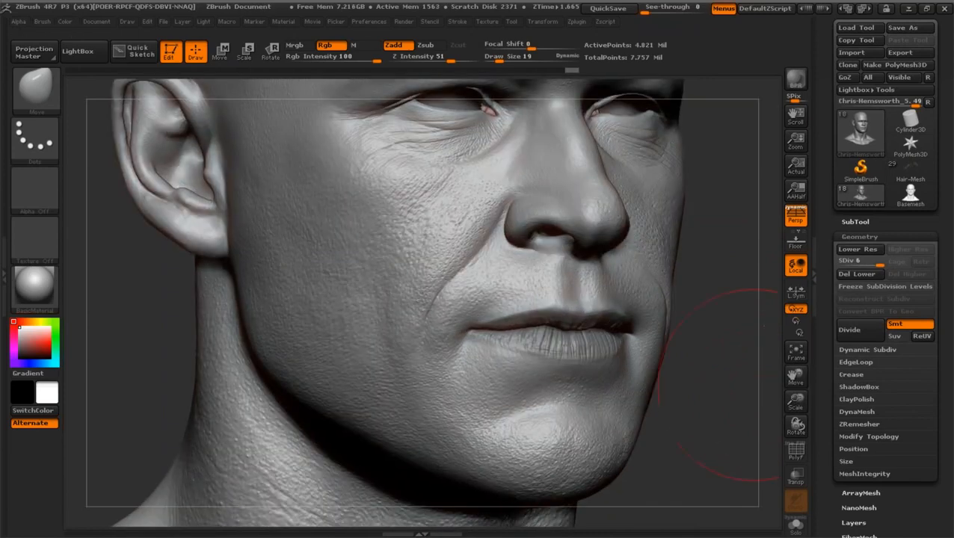
drag(754, 385, 815, 478)
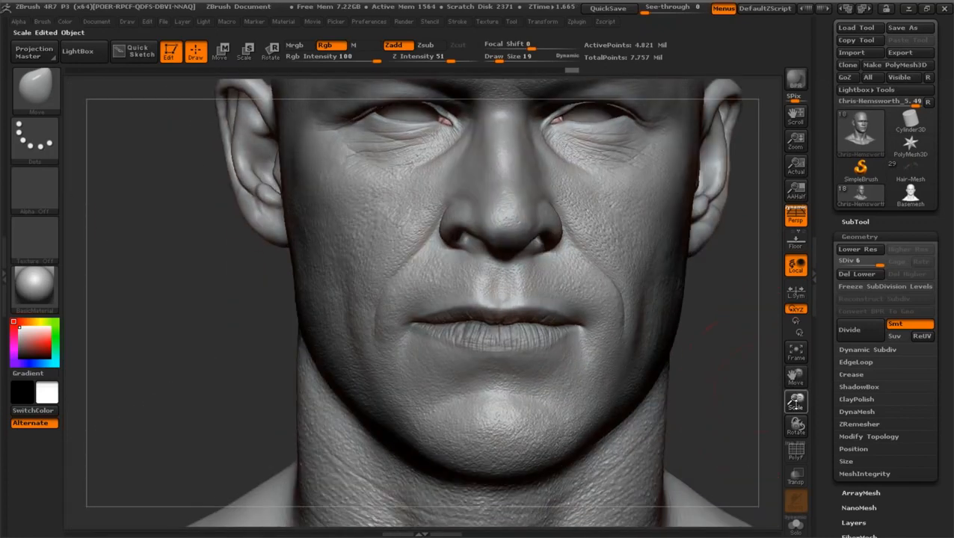
drag(795, 402, 774, 419)
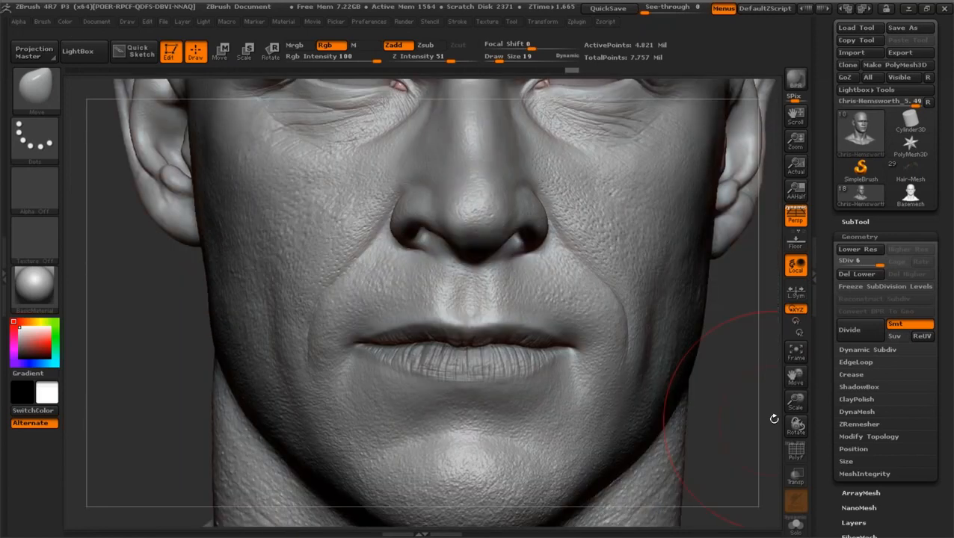
mouse_move(795, 375)
mouse_down()
mouse_move(795, 385)
mouse_move(723, 389)
mouse_up()
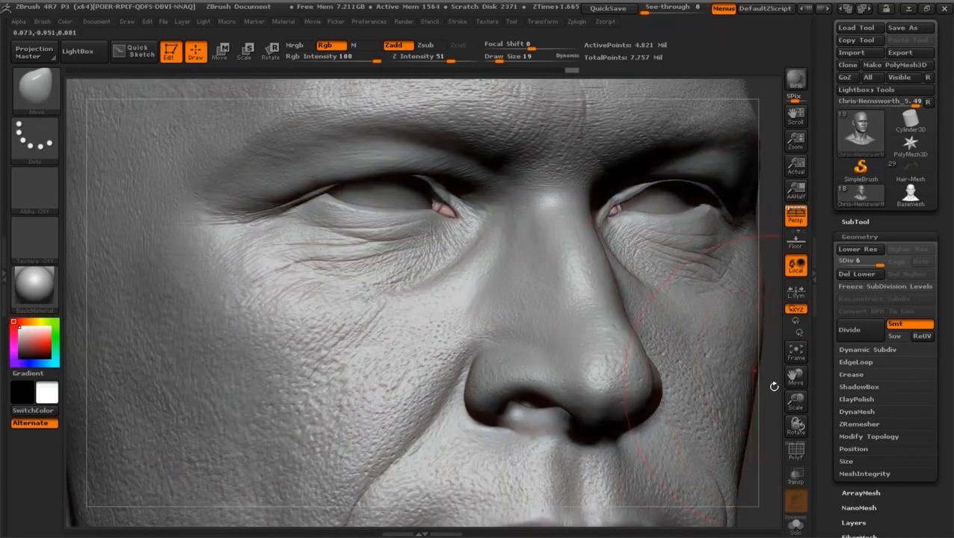
drag(771, 390, 721, 385)
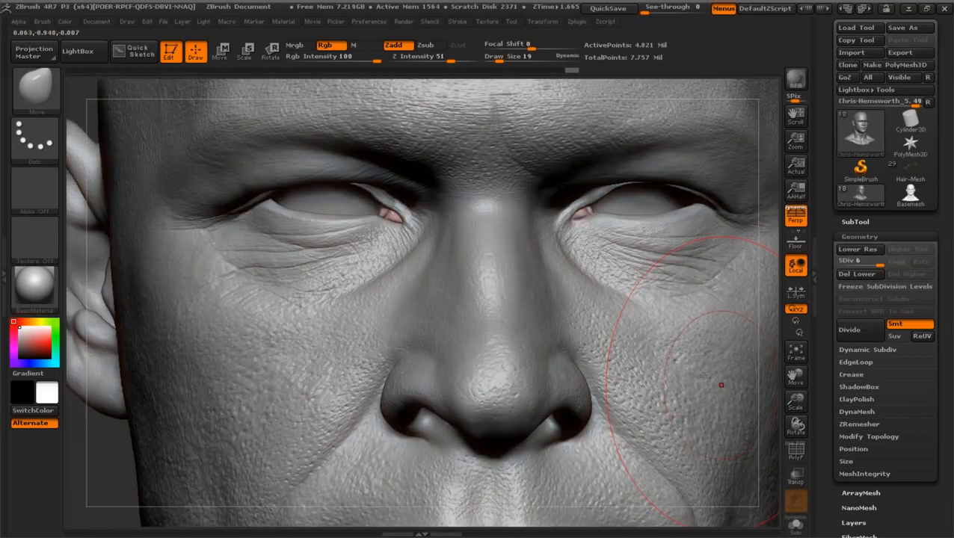
drag(794, 376, 792, 411)
drag(680, 381, 774, 298)
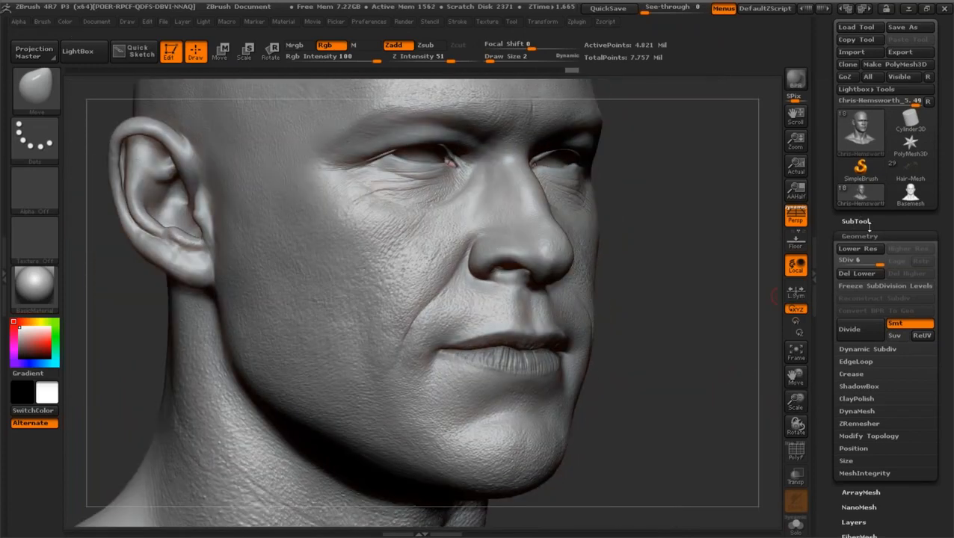
Step: Show the reference head's hidden subtools and examine the face with its eyes, eyebrows, stubble and hair
click(857, 222)
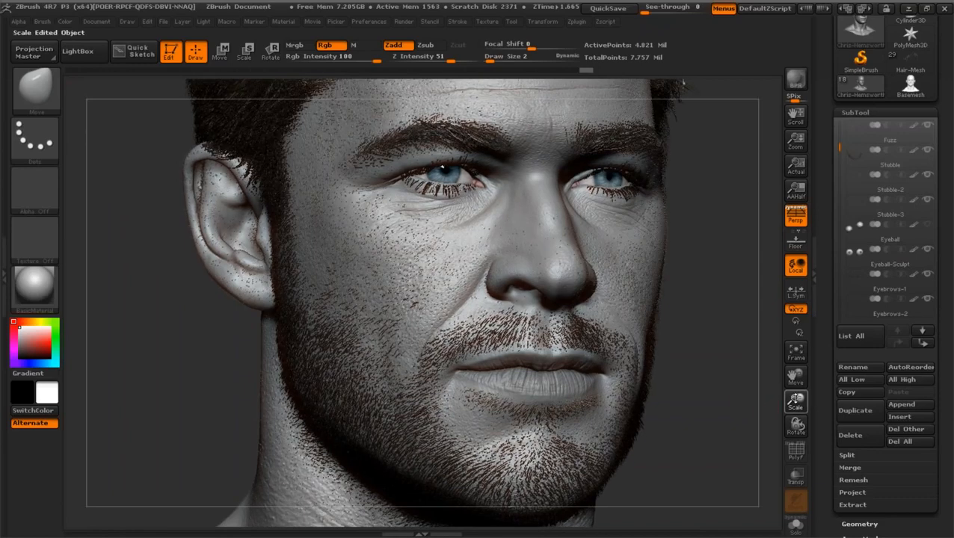
drag(796, 398, 795, 381)
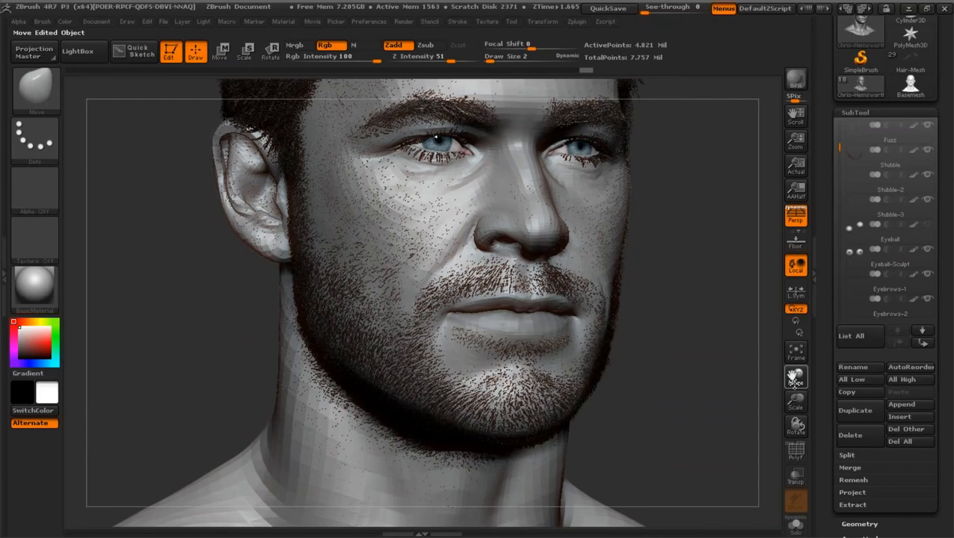
drag(794, 380, 813, 431)
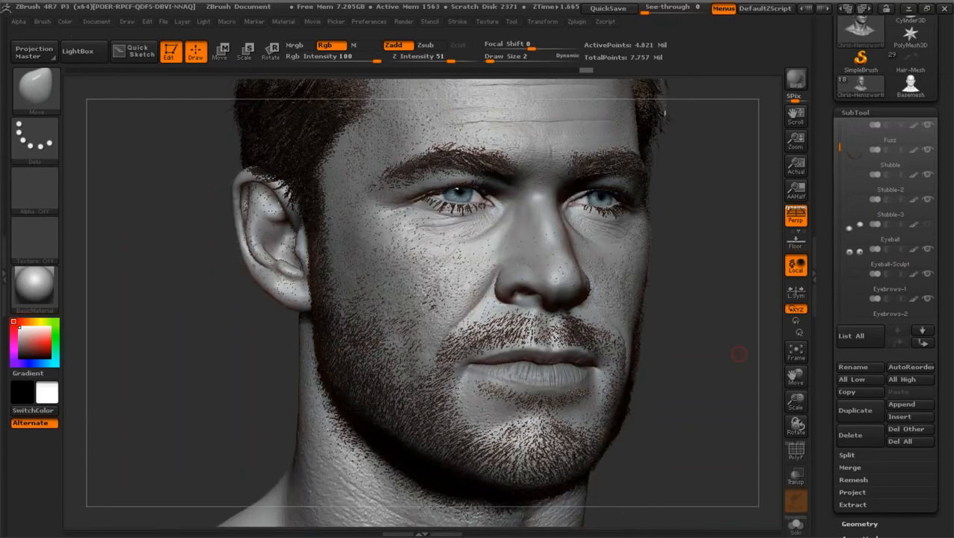
drag(738, 355, 789, 434)
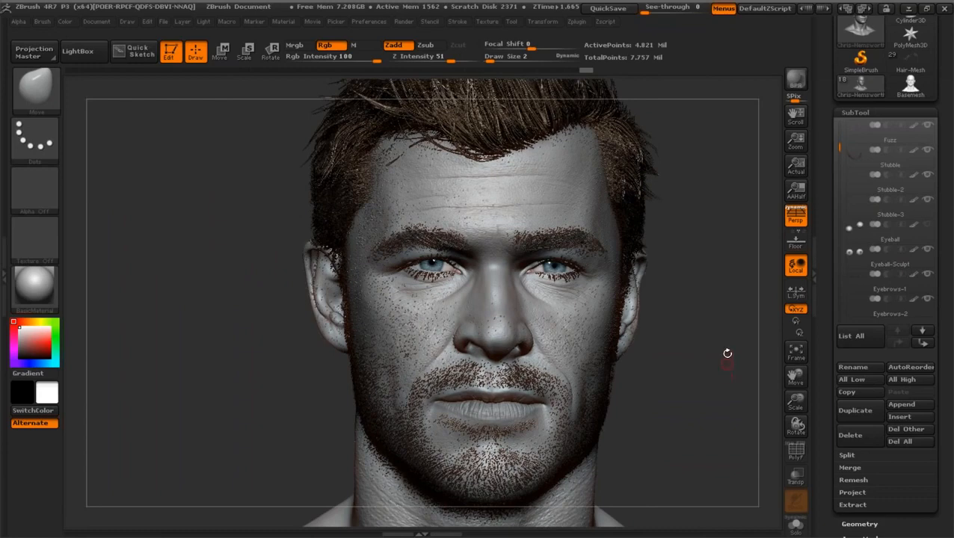
Step: Switch to the Basemesh tool and frame the sculpted bust from the front
click(907, 95)
click(795, 350)
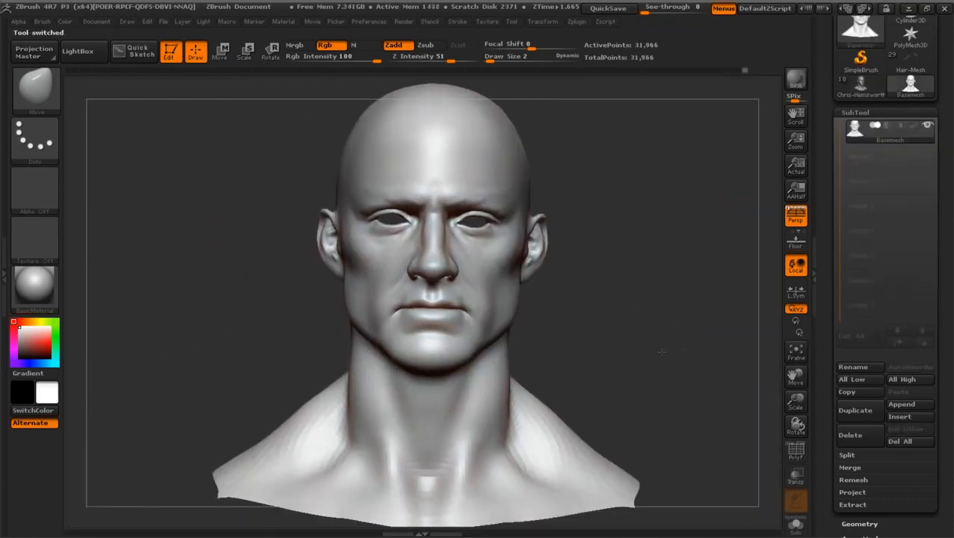
mouse_move(795, 404)
mouse_down()
mouse_move(795, 378)
mouse_move(854, 471)
mouse_up()
Step: Reshape the back of the neck in side view with the Move brush at draw size 156
drag(489, 59, 513, 58)
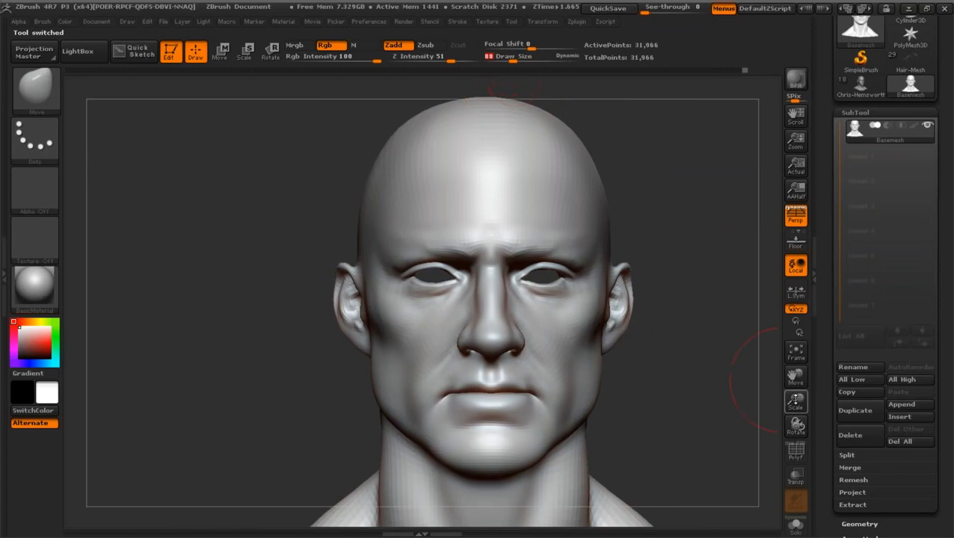
mouse_move(796, 402)
mouse_down()
mouse_move(786, 382)
mouse_move(790, 265)
mouse_up()
drag(292, 342, 381, 341)
drag(517, 60, 529, 63)
drag(341, 366, 329, 352)
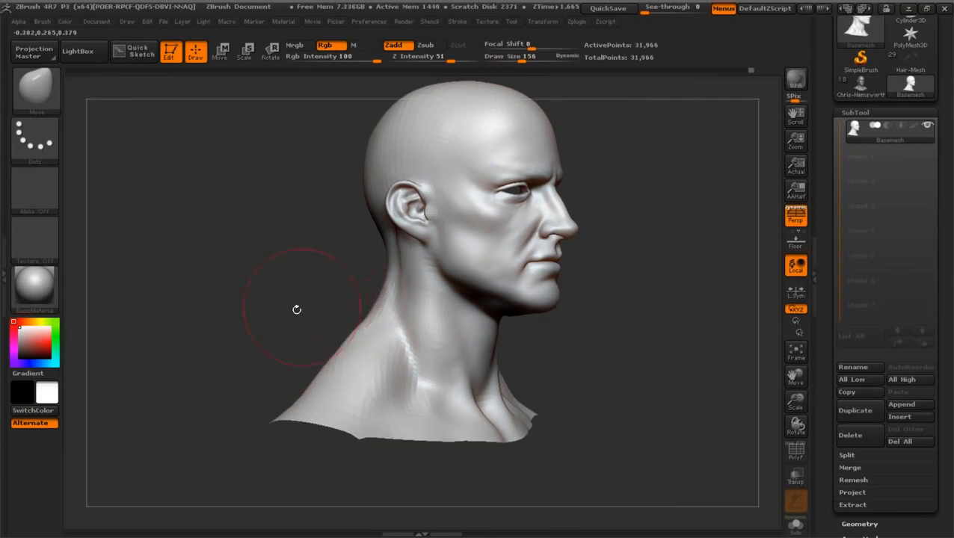
drag(298, 308, 320, 309)
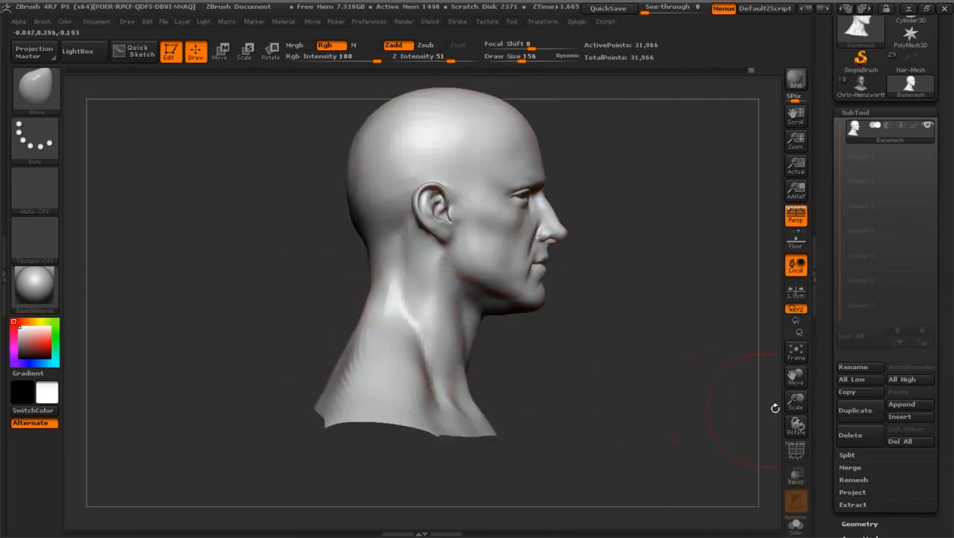
Step: Adjust the nose bridge and tip in profile with the Move brush at draw size 76
drag(791, 402, 796, 449)
drag(796, 376, 759, 395)
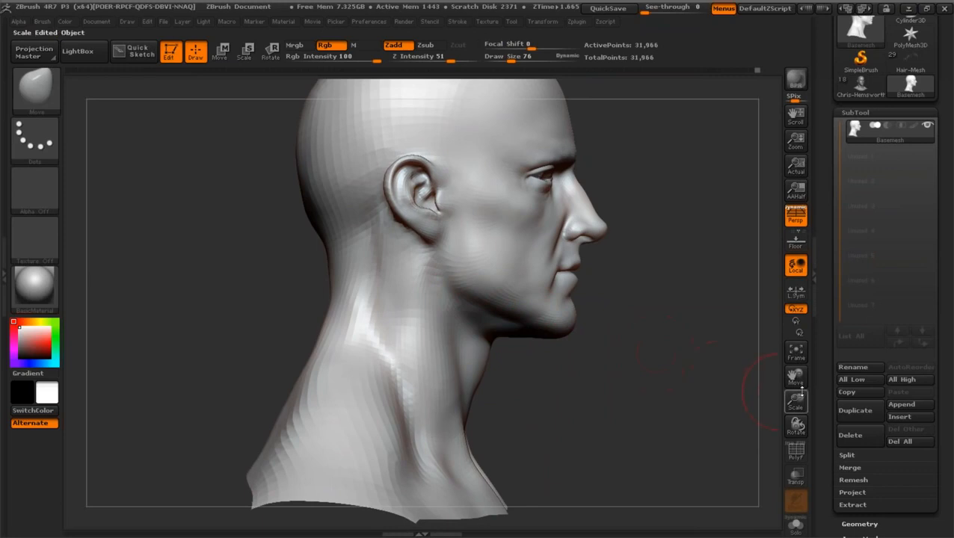
drag(795, 402, 792, 394)
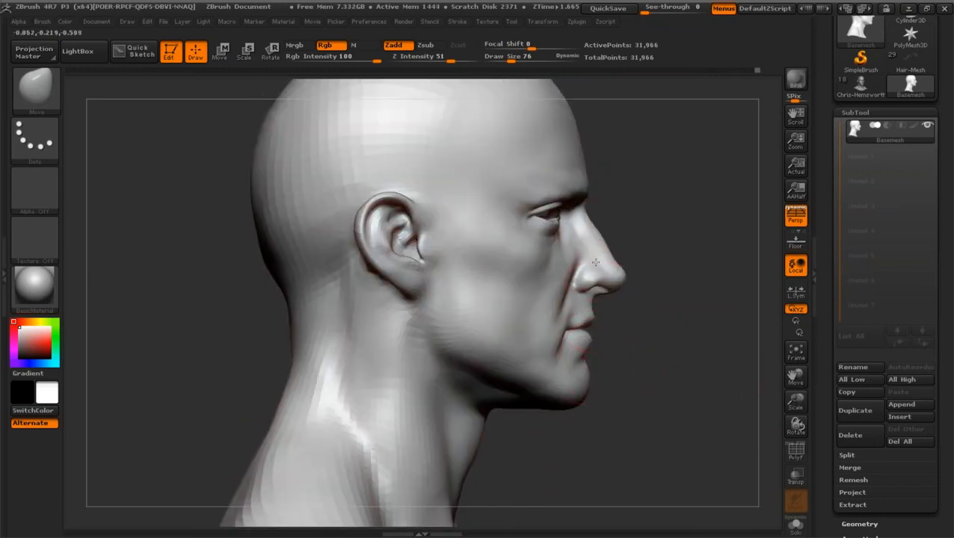
mouse_move(581, 225)
mouse_down()
mouse_move(586, 196)
mouse_move(618, 206)
mouse_move(588, 222)
mouse_up()
drag(666, 219, 607, 266)
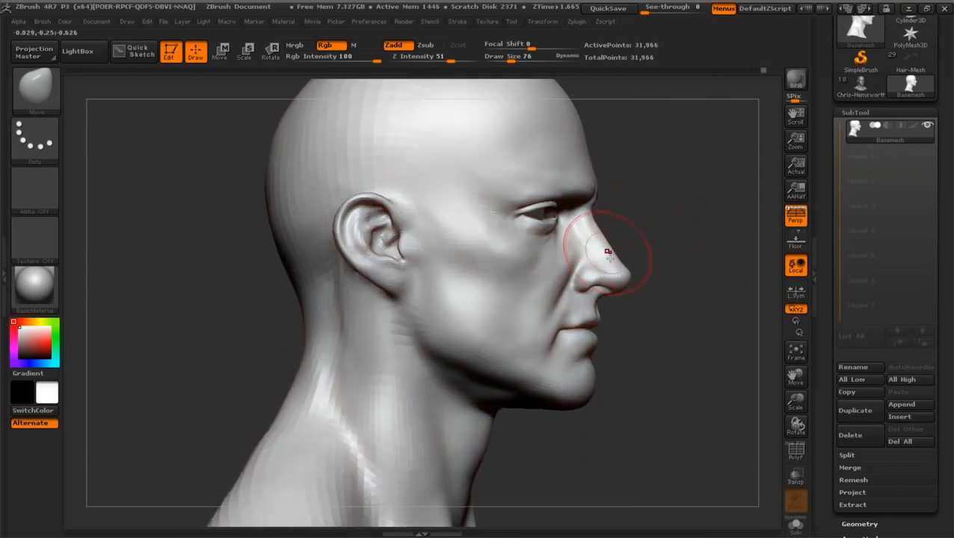
drag(620, 278, 601, 299)
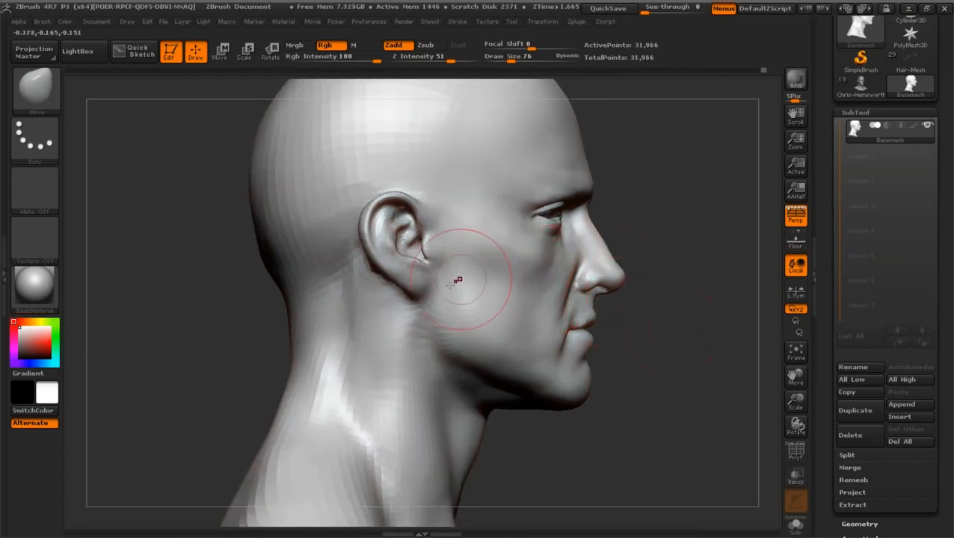
Step: Build up the tragus and inner folds of the ear with the Standard brush at draw size 21 and intensity 25
drag(795, 404, 112, 146)
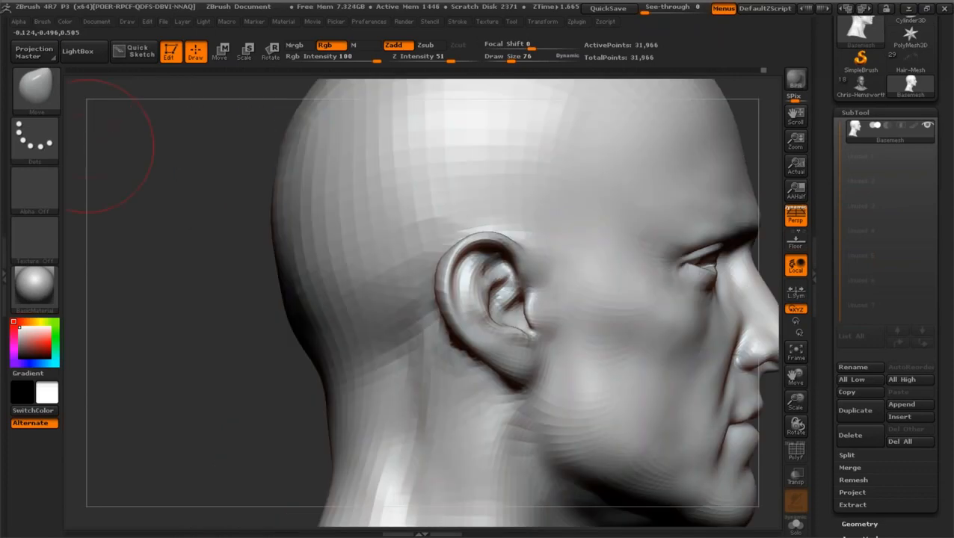
key(b)
key(s)
key(t)
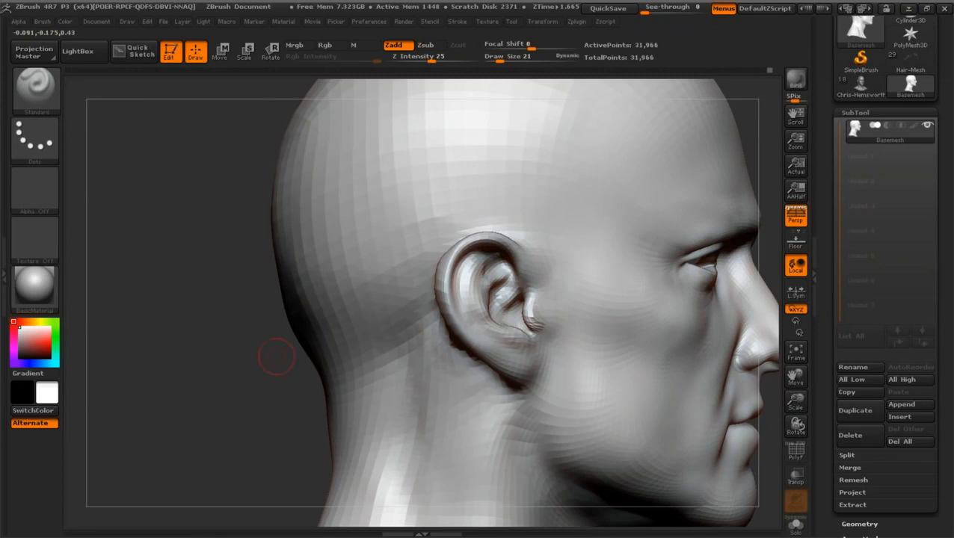
drag(276, 357, 420, 316)
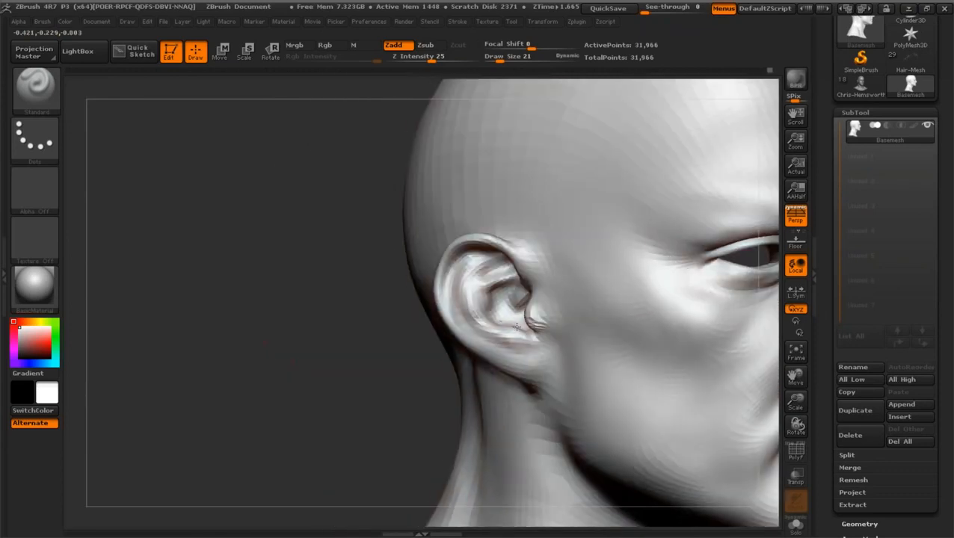
drag(353, 330, 441, 325)
mouse_move(490, 326)
mouse_down()
mouse_move(478, 278)
mouse_move(469, 314)
mouse_move(462, 282)
mouse_move(473, 254)
mouse_move(463, 280)
mouse_up()
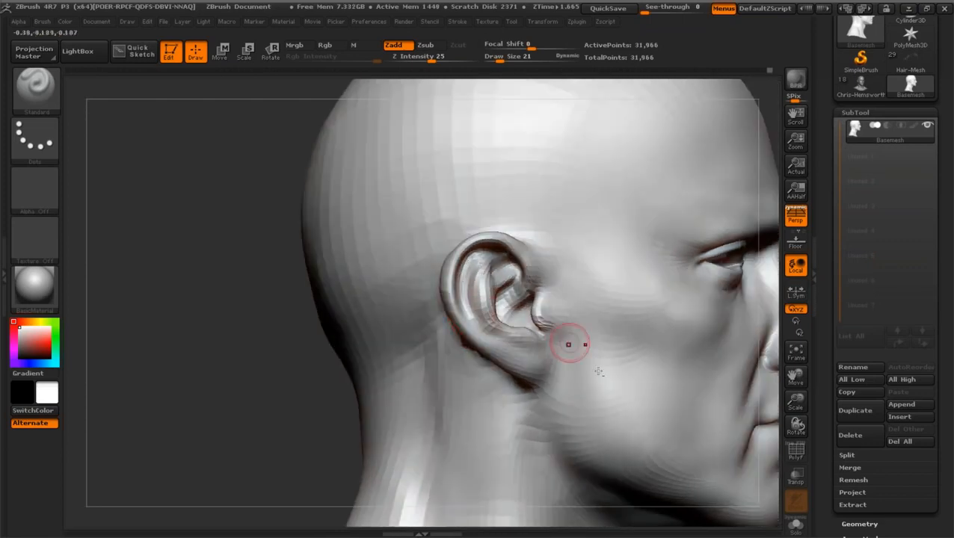
drag(786, 394, 792, 407)
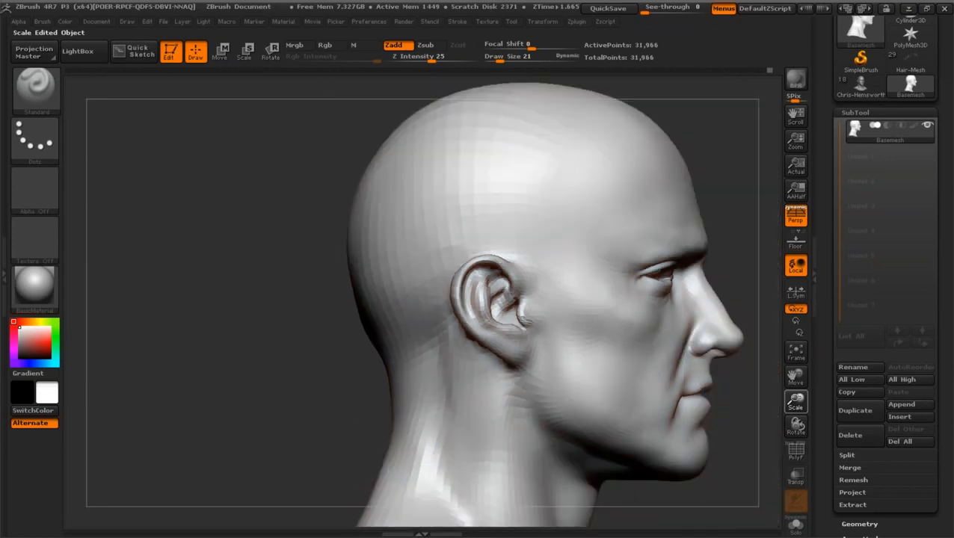
Step: Refine the outer eye corners and lower eyelids with the Standard brush at draw size 21, smoothing the area beneath the eyes
drag(448, 321, 342, 305)
mouse_move(523, 266)
mouse_down()
mouse_move(542, 262)
mouse_move(528, 277)
mouse_move(534, 264)
mouse_move(570, 263)
mouse_up()
mouse_move(792, 417)
mouse_down()
mouse_move(795, 405)
mouse_move(766, 382)
mouse_move(723, 377)
mouse_up()
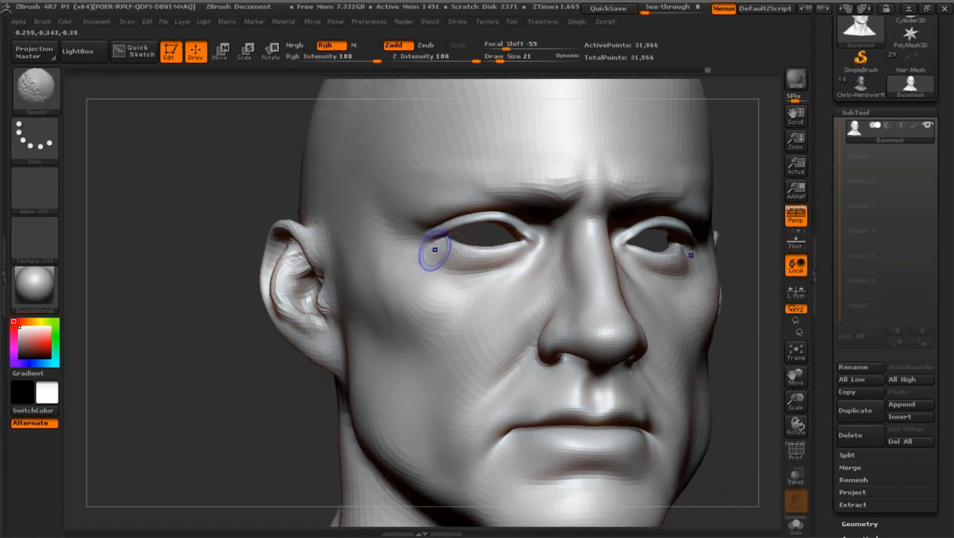
mouse_move(795, 408)
mouse_down()
mouse_move(747, 366)
mouse_move(695, 363)
mouse_up()
drag(668, 258, 675, 251)
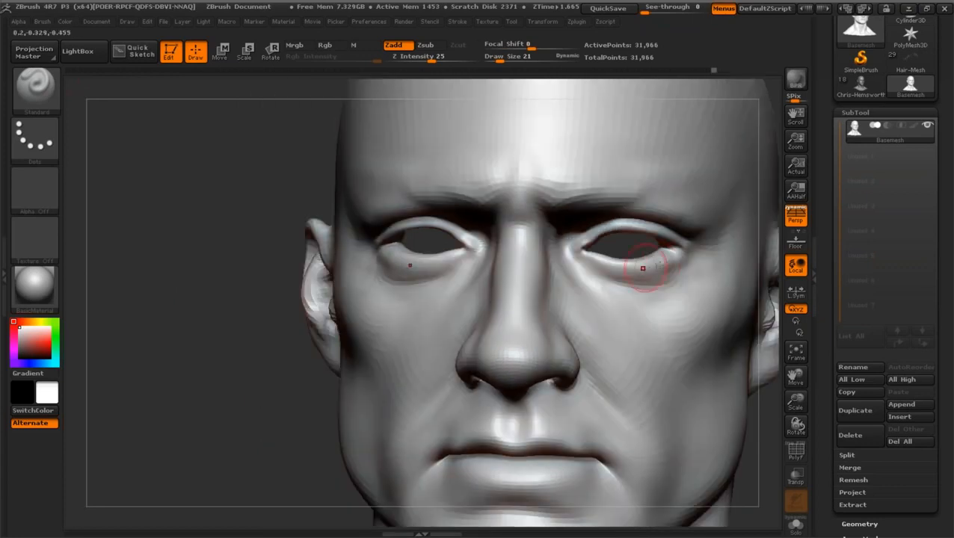
drag(277, 314, 306, 314)
mouse_move(400, 255)
mouse_down()
mouse_move(385, 250)
mouse_move(426, 256)
mouse_up()
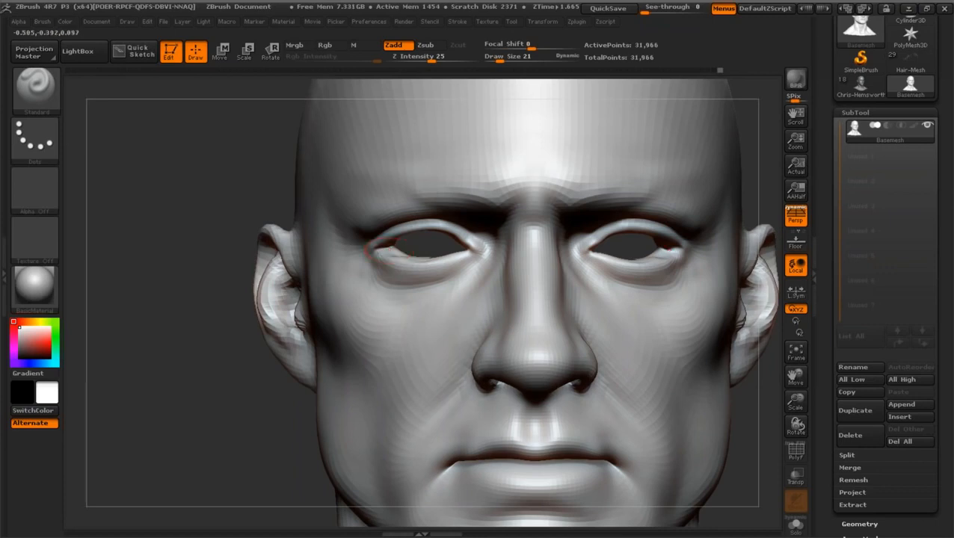
drag(187, 284, 276, 281)
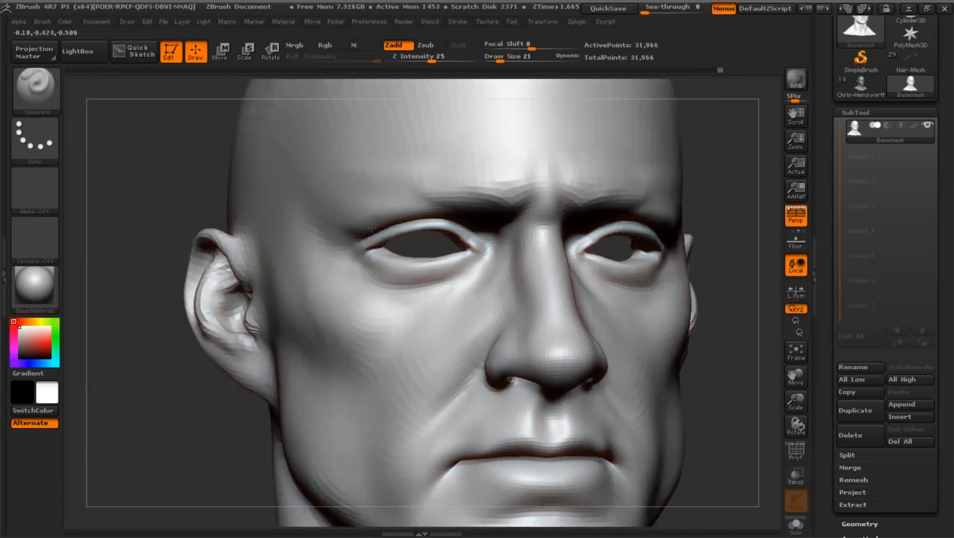
drag(755, 381, 755, 307)
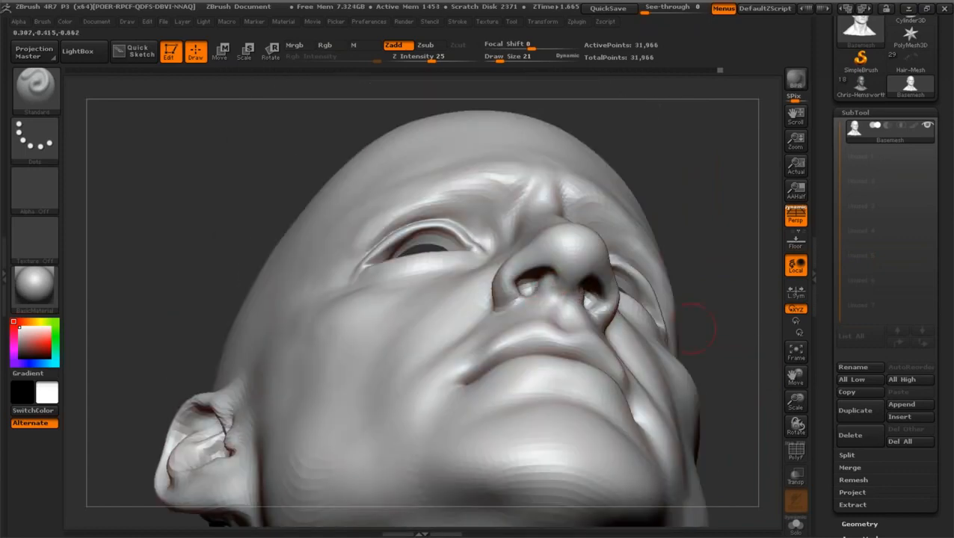
Step: Refine the upper lip with the Standard brush at draw size 21 and smooth around the mouth corners
mouse_move(691, 329)
mouse_down()
mouse_move(776, 385)
mouse_move(767, 351)
mouse_move(740, 340)
mouse_move(764, 349)
mouse_move(700, 285)
mouse_move(553, 298)
mouse_up()
shift+drag(357, 337, 354, 419)
drag(740, 365, 740, 306)
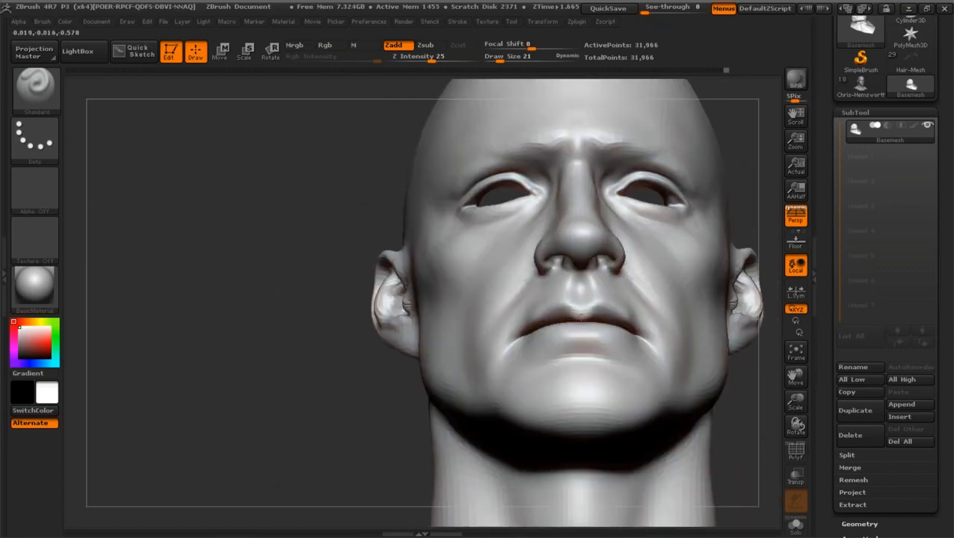
shift+drag(581, 313, 573, 315)
drag(384, 370, 366, 437)
drag(568, 305, 541, 310)
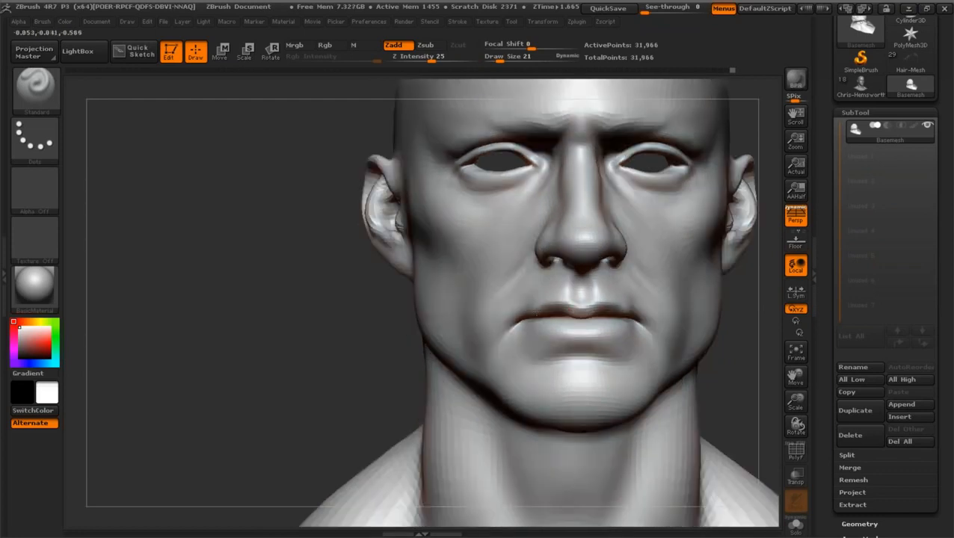
drag(269, 344, 351, 344)
drag(509, 313, 472, 317)
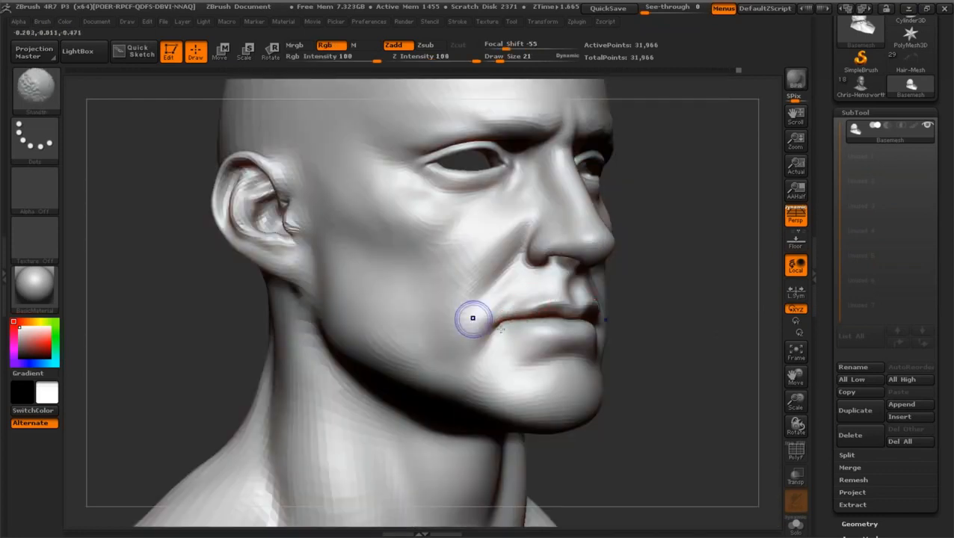
mouse_move(700, 364)
mouse_down()
mouse_move(762, 352)
mouse_move(785, 388)
mouse_move(795, 377)
mouse_up()
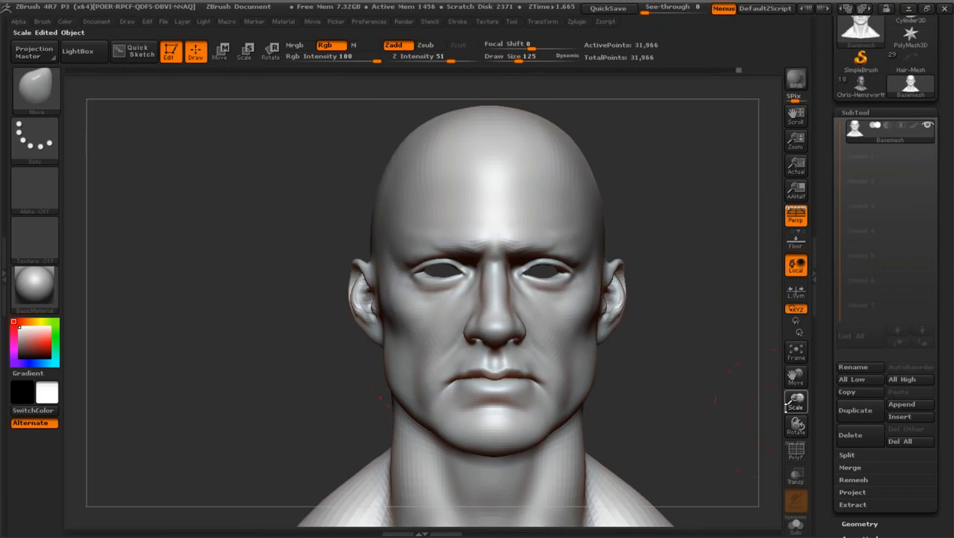
Step: Examine the sculpted base mesh head from the front and in three-quarter view
drag(786, 403, 777, 399)
alt+drag(320, 404, 699, 381)
drag(787, 380, 779, 362)
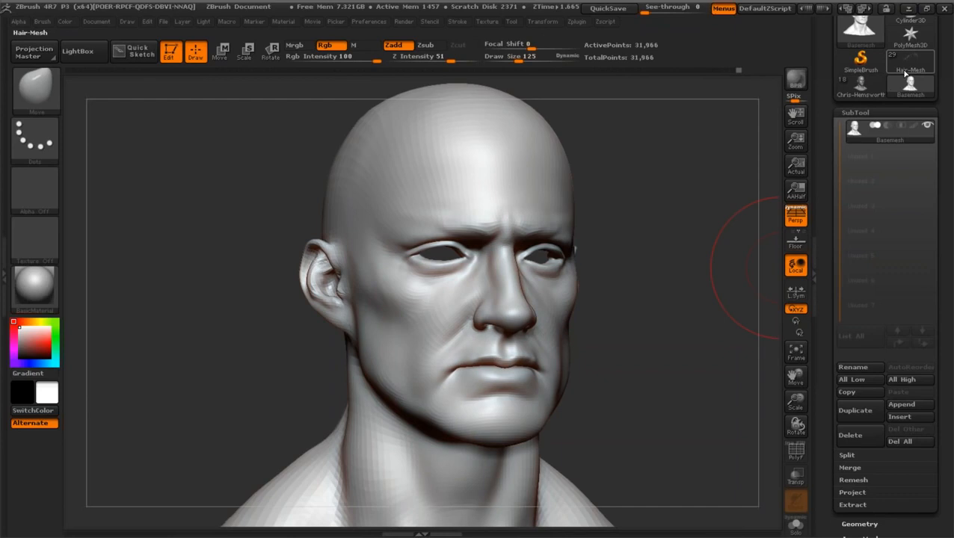
Step: Switch to the Hair-Mesh tool and examine the bearded character's cap, hair and beard
mouse_move(905, 72)
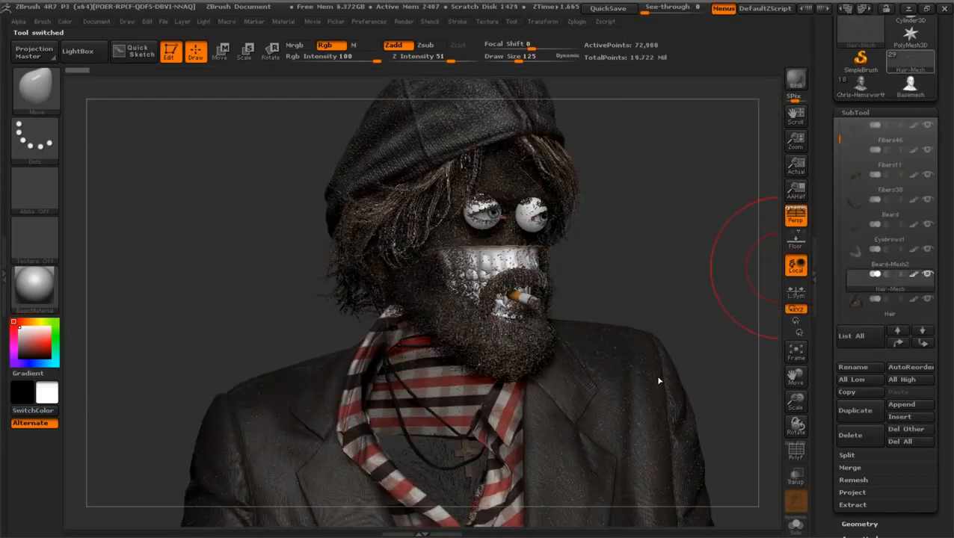
drag(794, 402, 793, 381)
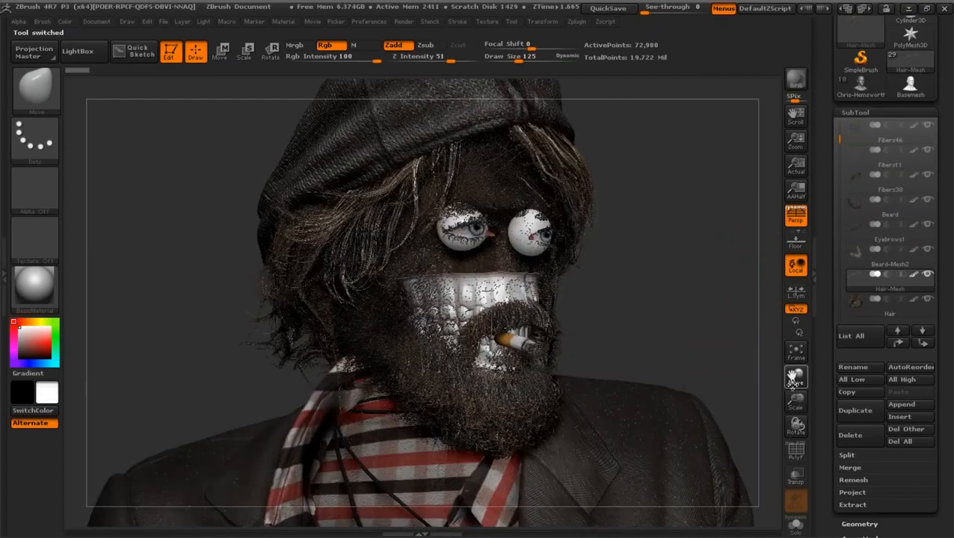
drag(793, 379, 808, 408)
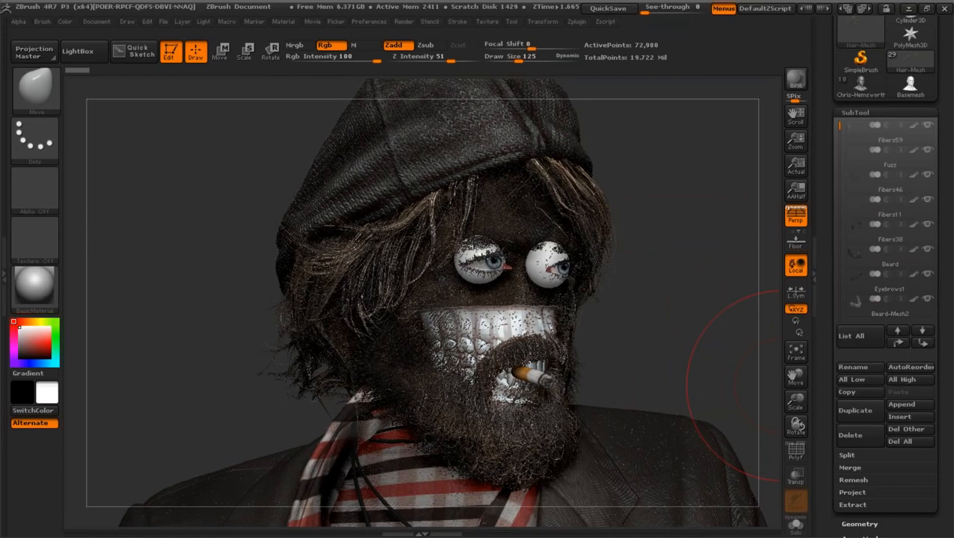
drag(770, 385, 799, 131)
Step: Switch to the Chris-Hemsworth tool and examine the finished bust in three-quarter view
click(861, 86)
drag(598, 396, 794, 374)
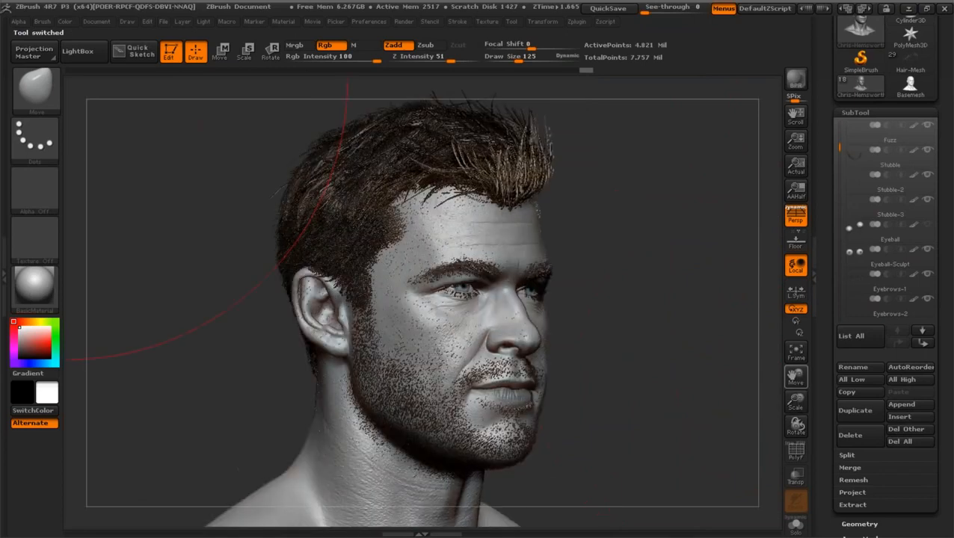
alt+drag(712, 333, 719, 337)
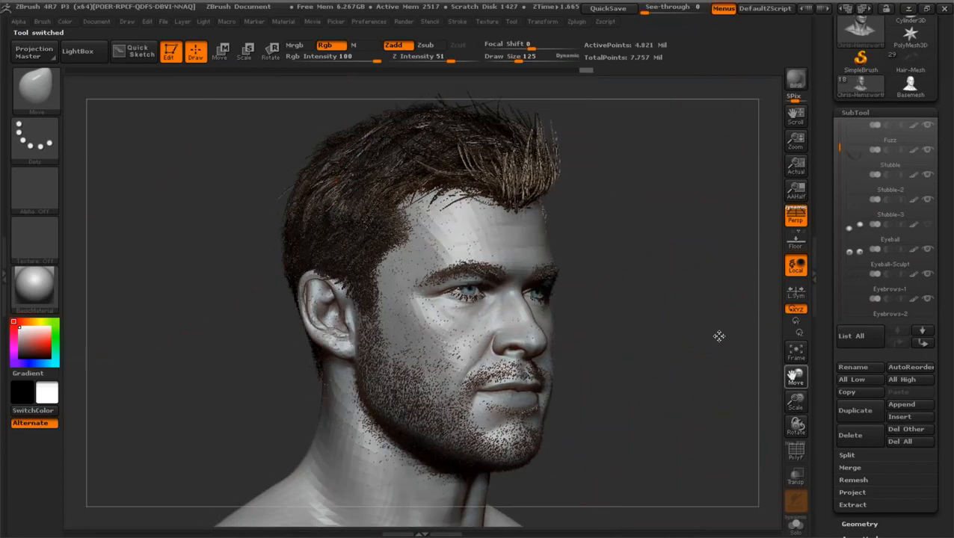
mouse_move(718, 336)
mouse_down()
mouse_move(755, 338)
mouse_move(711, 312)
mouse_move(685, 331)
mouse_up()
drag(796, 401, 795, 413)
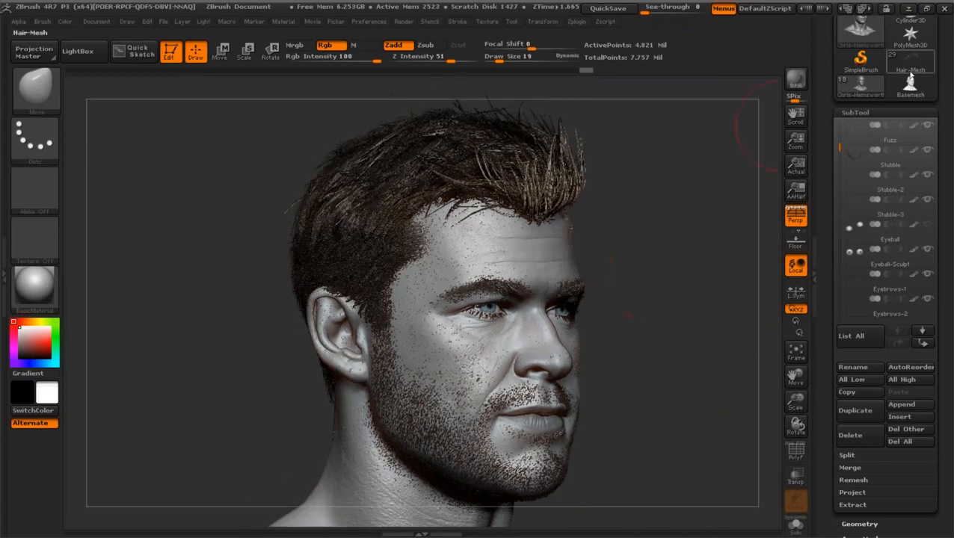
mouse_move(910, 100)
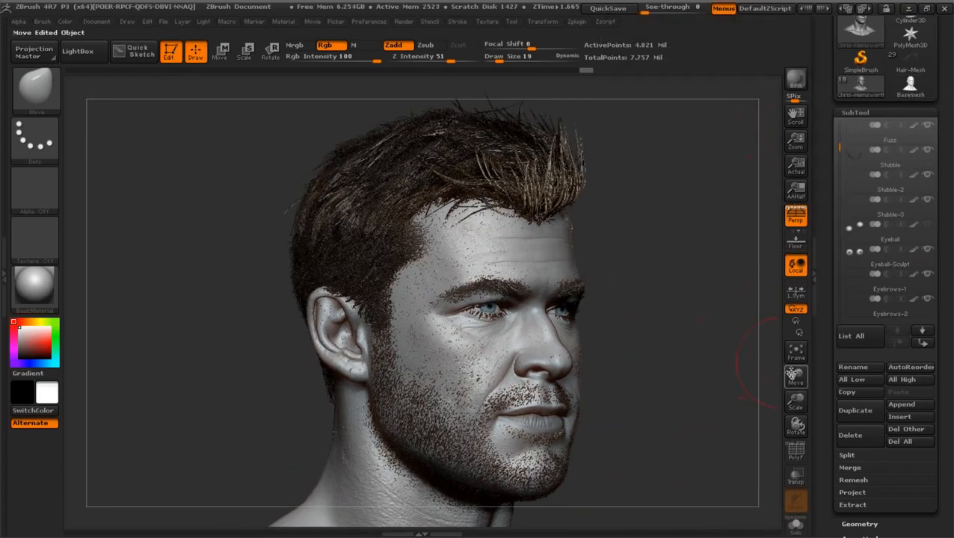
drag(792, 378, 792, 371)
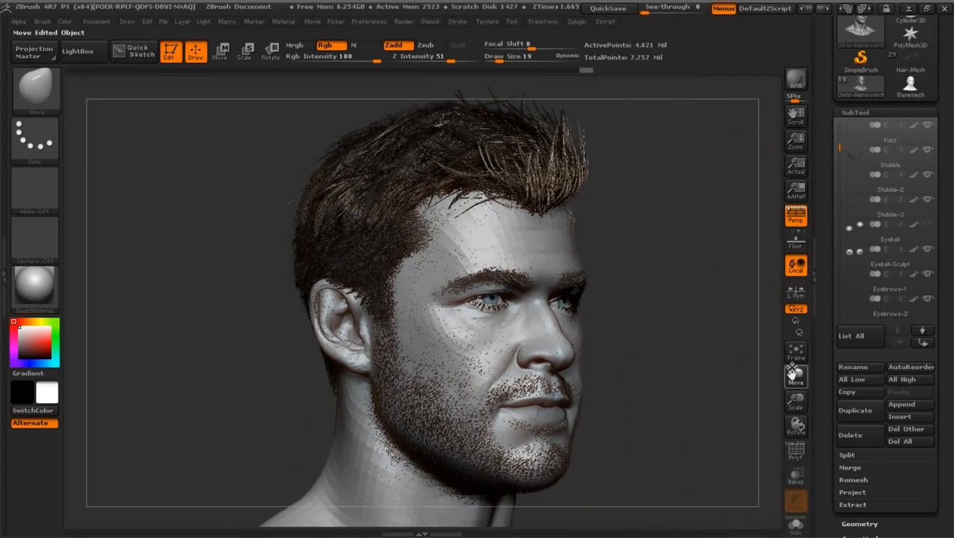
Step: Return to the Hair-Mesh character and examine its hair strands, eyes, teeth and cigarette from several angles
mouse_move(795, 403)
mouse_down()
mouse_move(790, 379)
mouse_move(796, 396)
mouse_up()
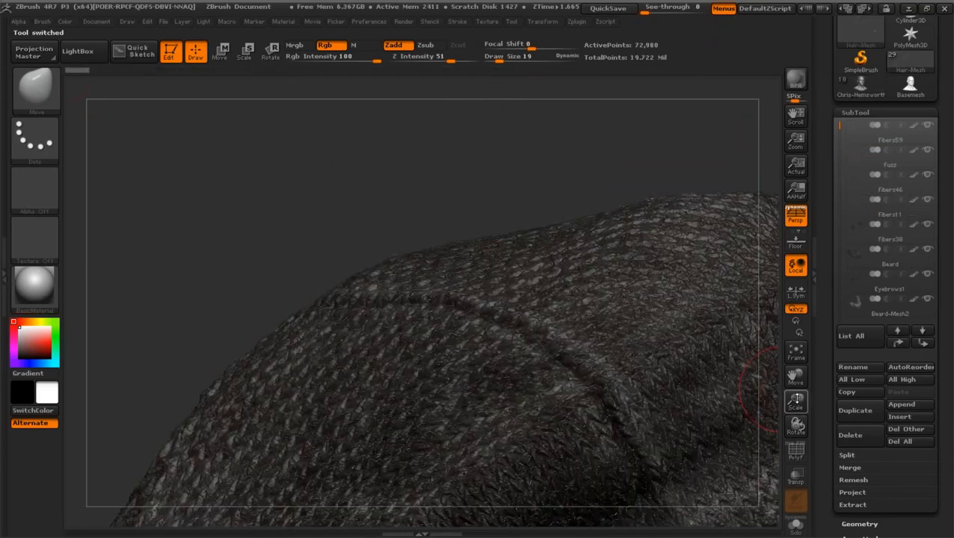
click(796, 351)
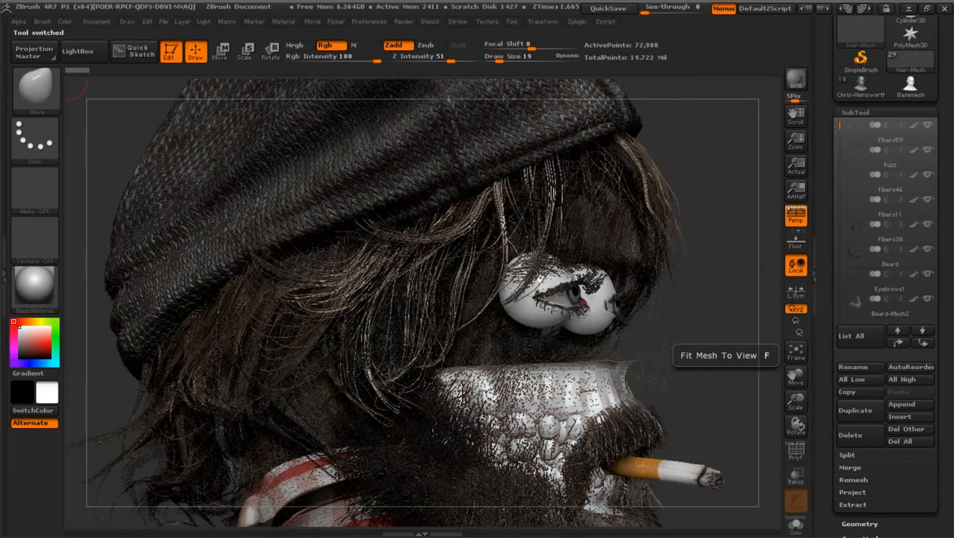
drag(717, 352, 665, 352)
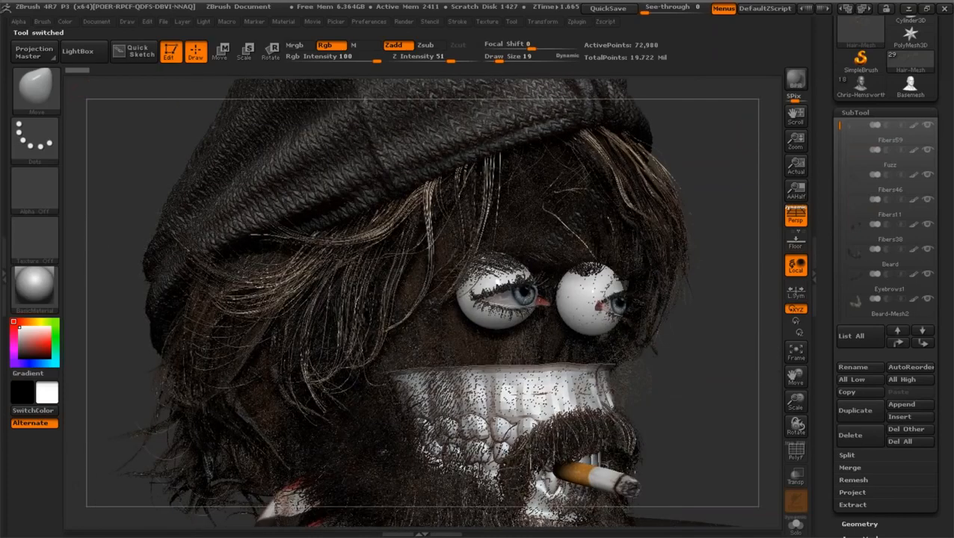
drag(672, 374, 713, 291)
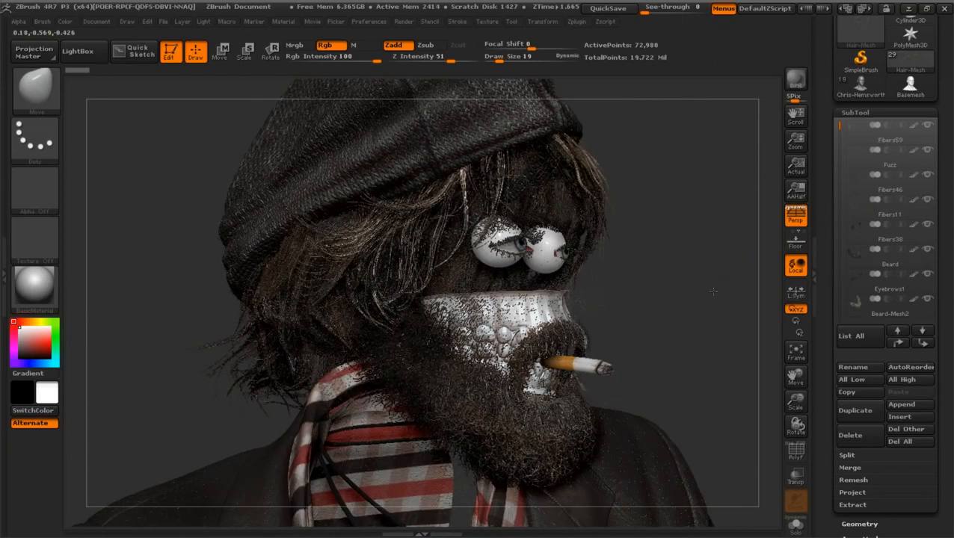
drag(713, 291, 740, 293)
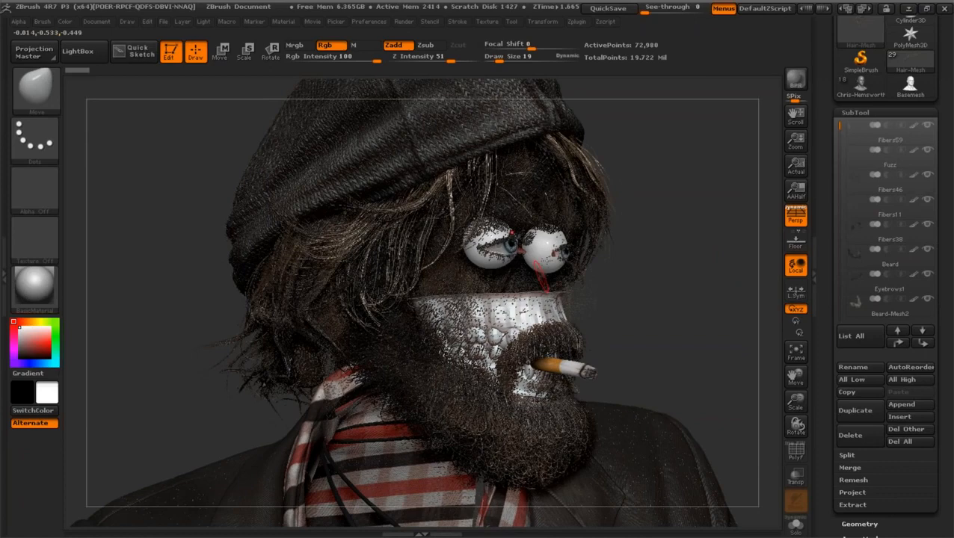
drag(628, 247, 601, 244)
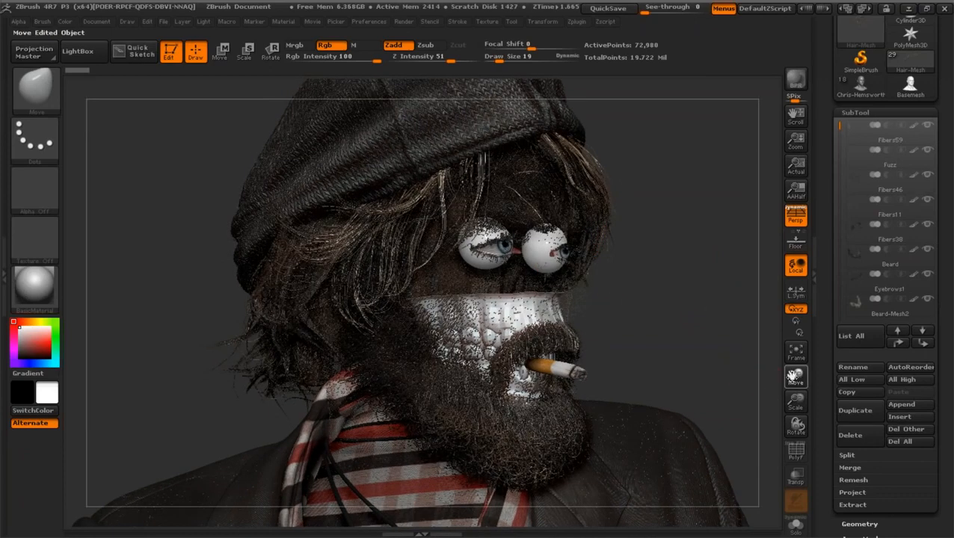
drag(795, 376, 689, 310)
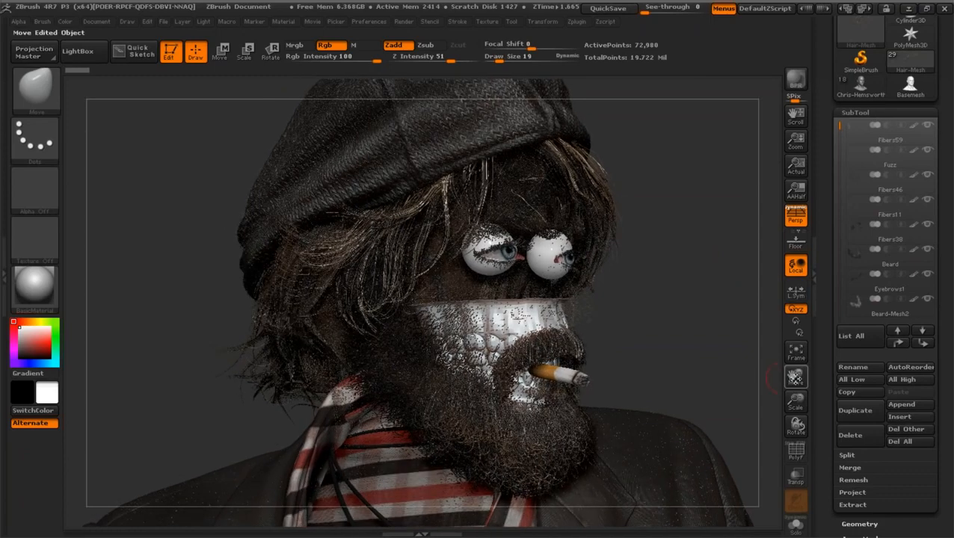
drag(795, 376, 740, 251)
Step: Bring back the Chris-Hemsworth bust and study its facial forms, skin detail and stubble up close
click(860, 86)
drag(796, 377, 811, 512)
drag(796, 402, 803, 473)
drag(795, 377, 796, 423)
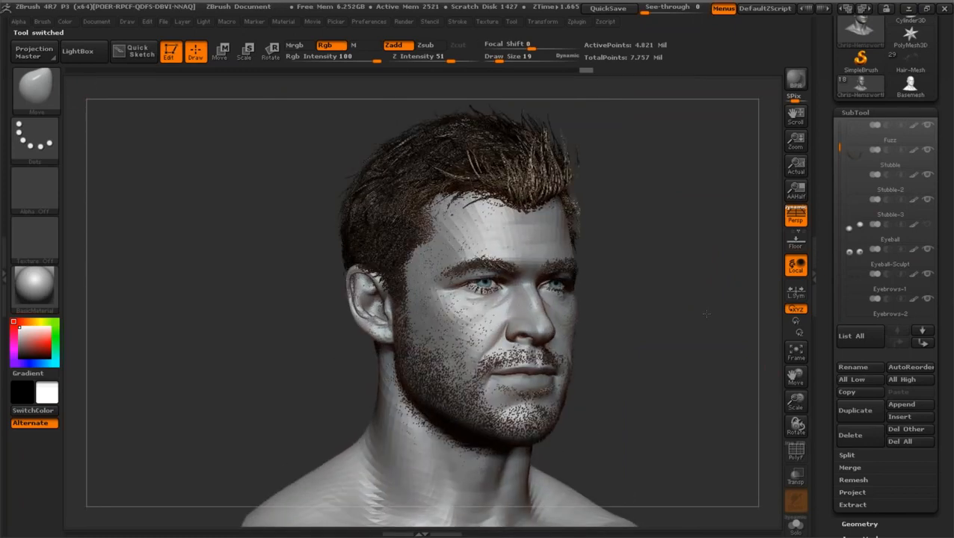
drag(706, 313, 742, 367)
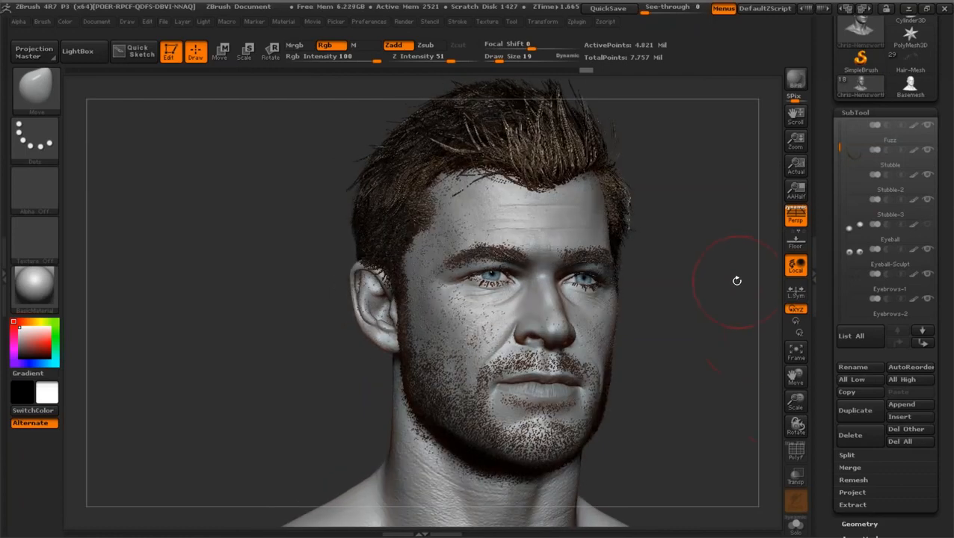
drag(731, 281, 738, 284)
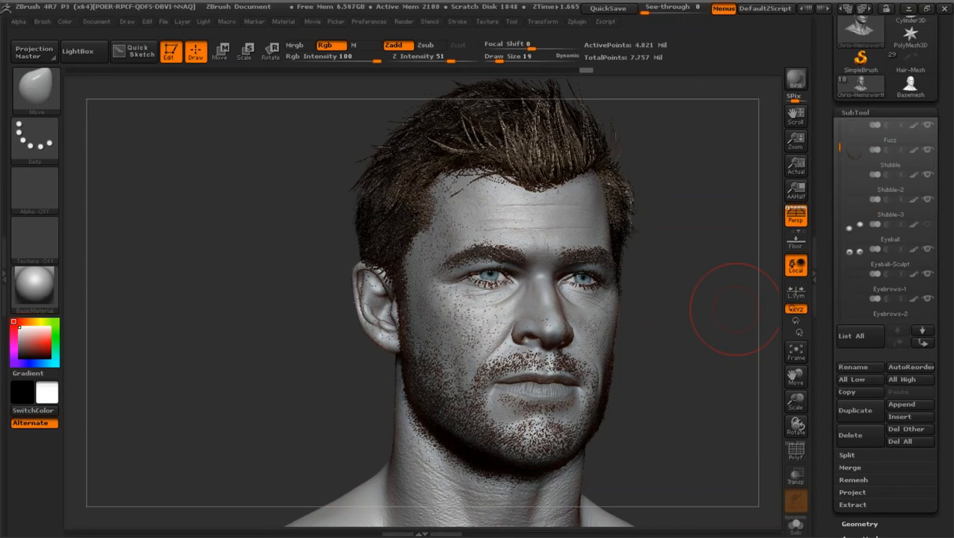
drag(670, 284, 695, 282)
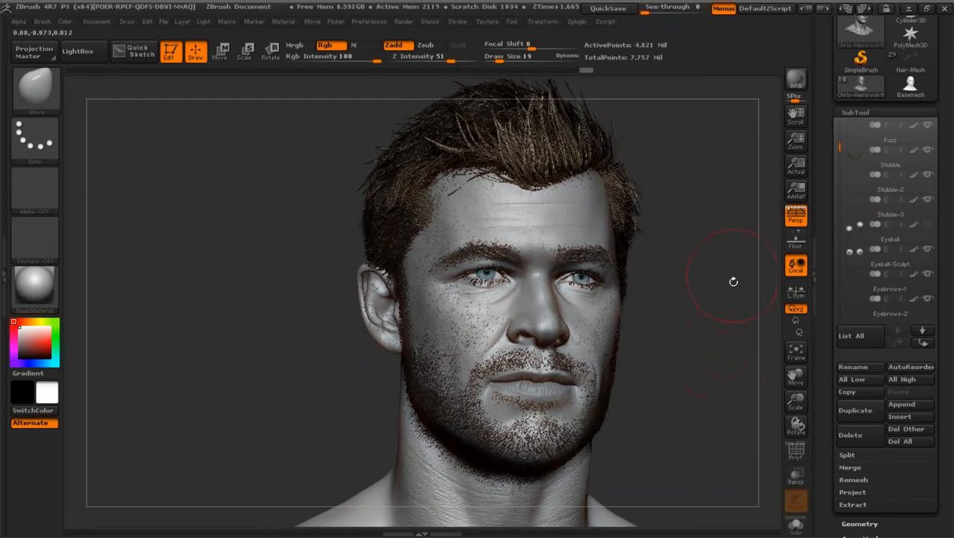
drag(795, 404, 802, 419)
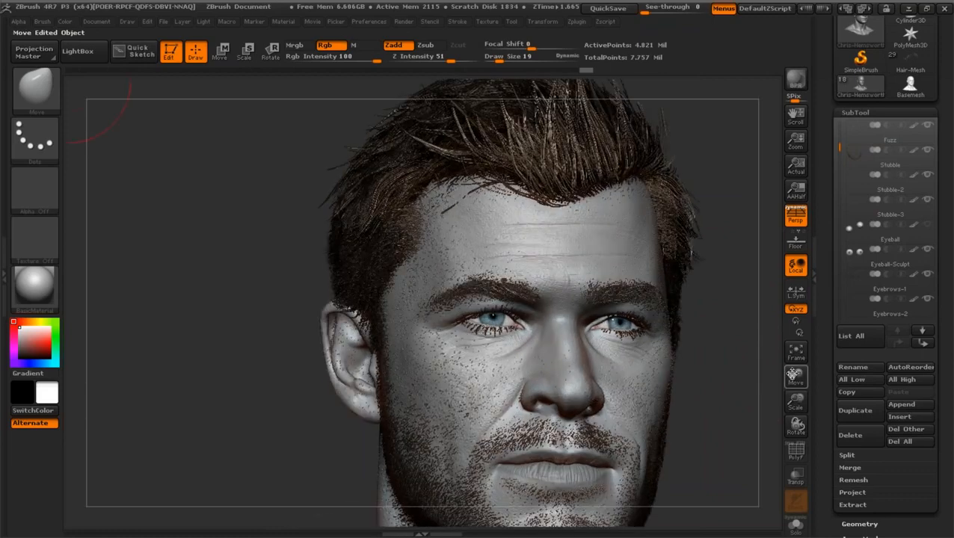
drag(793, 375, 731, 281)
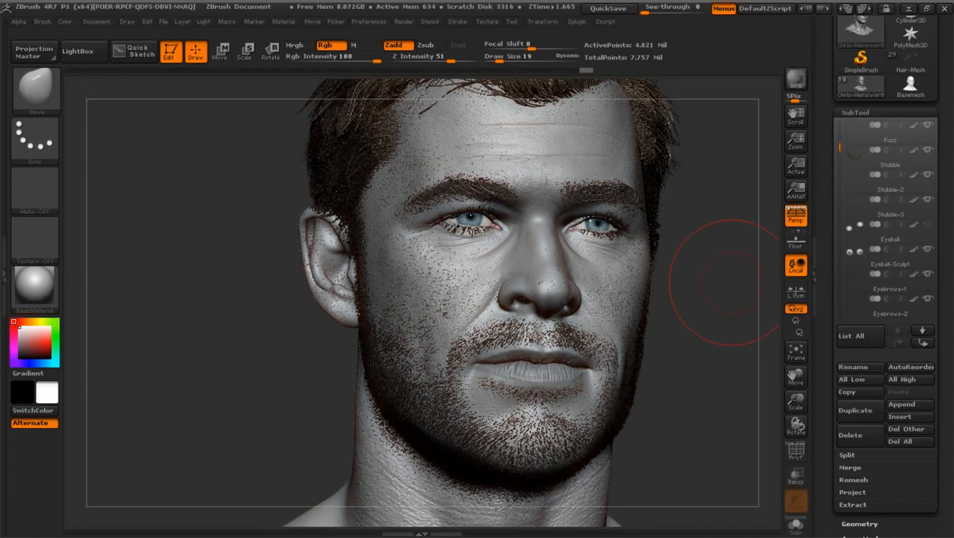
drag(838, 145, 839, 114)
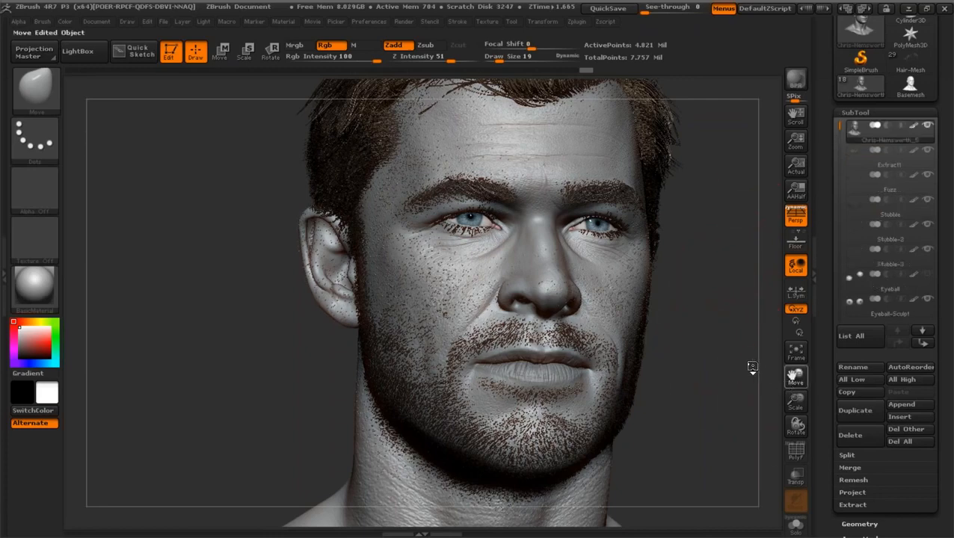
alt+drag(752, 366, 677, 324)
Step: Switch to the Basemesh tool and review the sculpted head for comparison with the finished bust
click(909, 89)
drag(795, 402, 795, 418)
drag(646, 330, 673, 363)
drag(750, 379, 673, 308)
Step: Reload the Chris-Hemsworth bust and inspect it from profile around to three-quarter view
click(861, 86)
drag(794, 404, 806, 441)
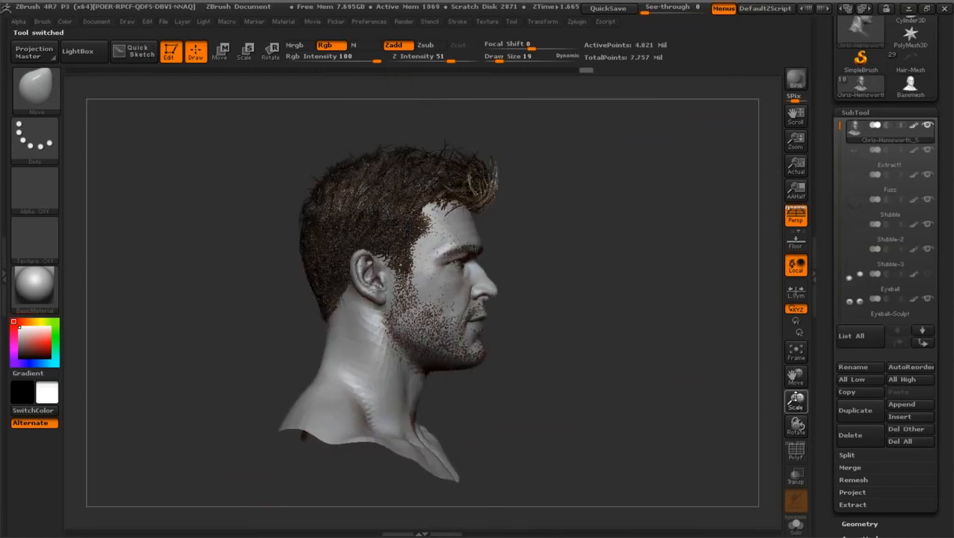
drag(635, 333, 658, 331)
drag(795, 400, 781, 382)
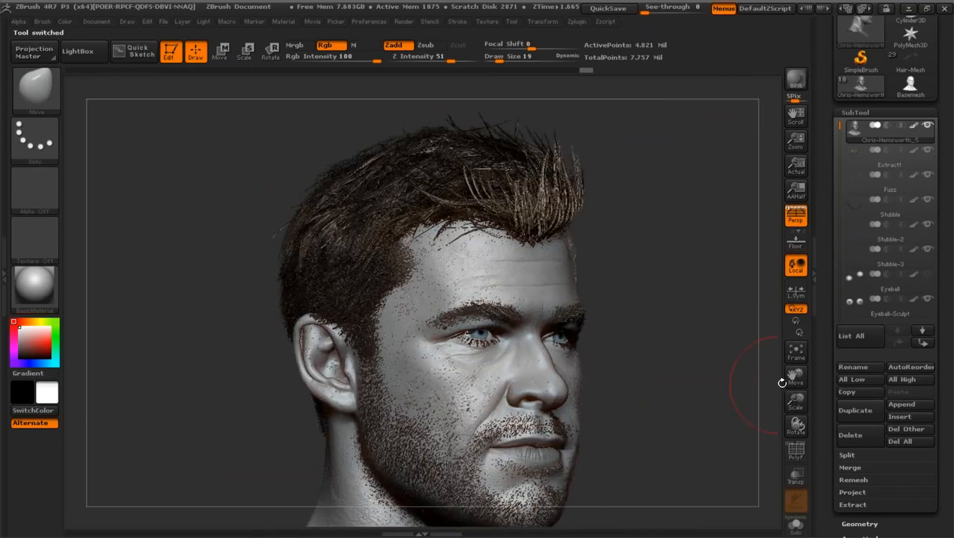
click(794, 374)
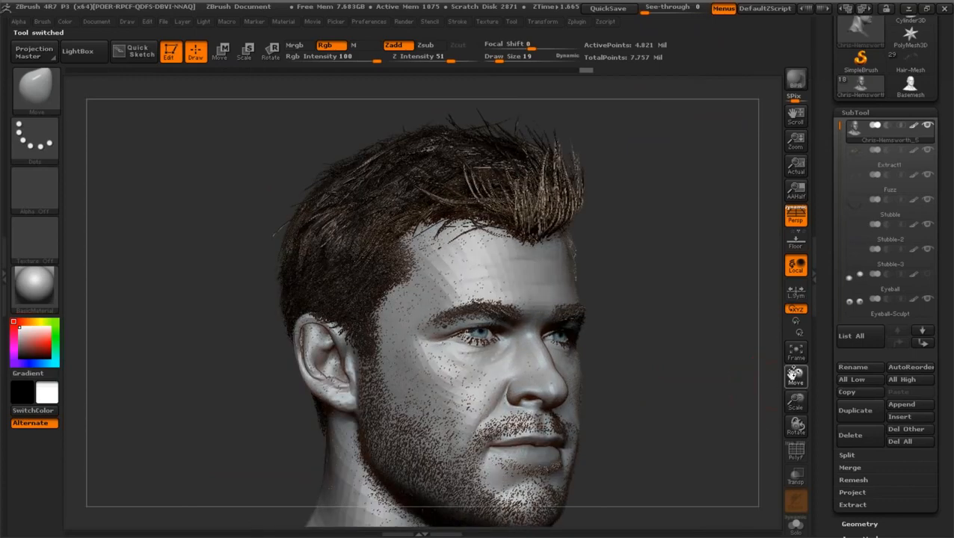
drag(794, 374, 820, 299)
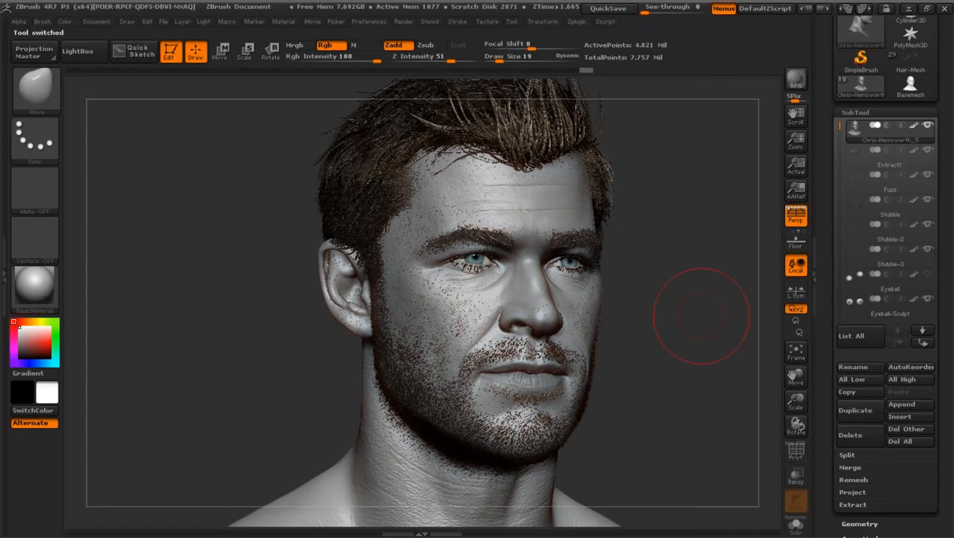
Step: Turn on Morph UV for the Chris Hemsworth head and inspect its flattened UV layout
scroll(890, 299, down, 10)
click(902, 326)
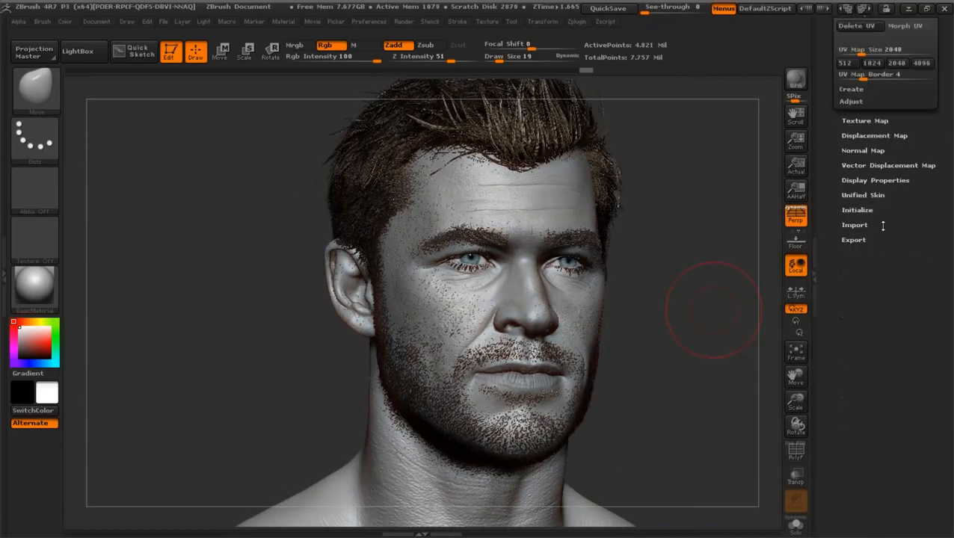
scroll(901, 299, up, 2)
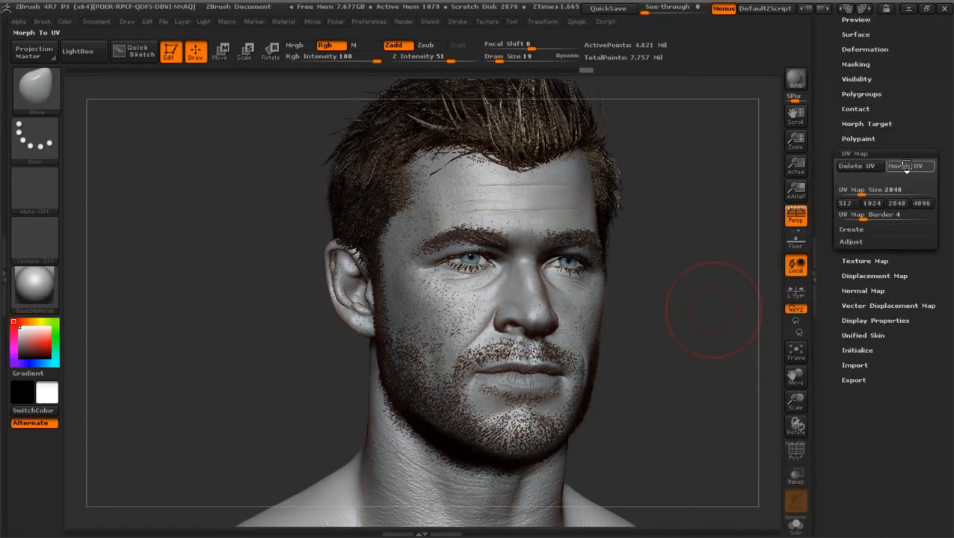
click(890, 165)
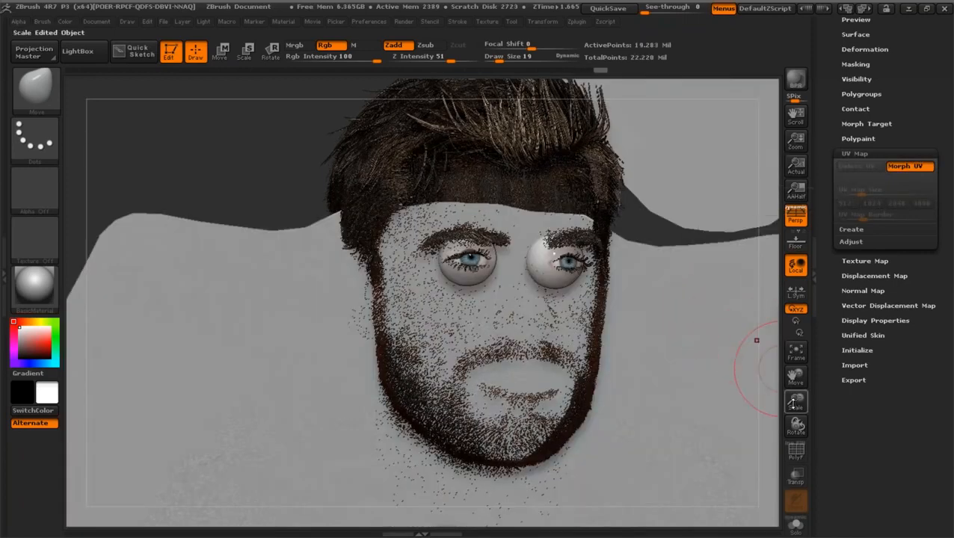
drag(785, 390, 749, 342)
mouse_move(709, 436)
mouse_down()
mouse_move(701, 341)
mouse_move(742, 397)
mouse_up()
drag(795, 373, 776, 454)
drag(796, 401, 763, 389)
Step: Turn off Morph UV and reframe the head and shoulders in three-quarter view
click(908, 169)
drag(795, 404, 824, 493)
drag(796, 378, 769, 367)
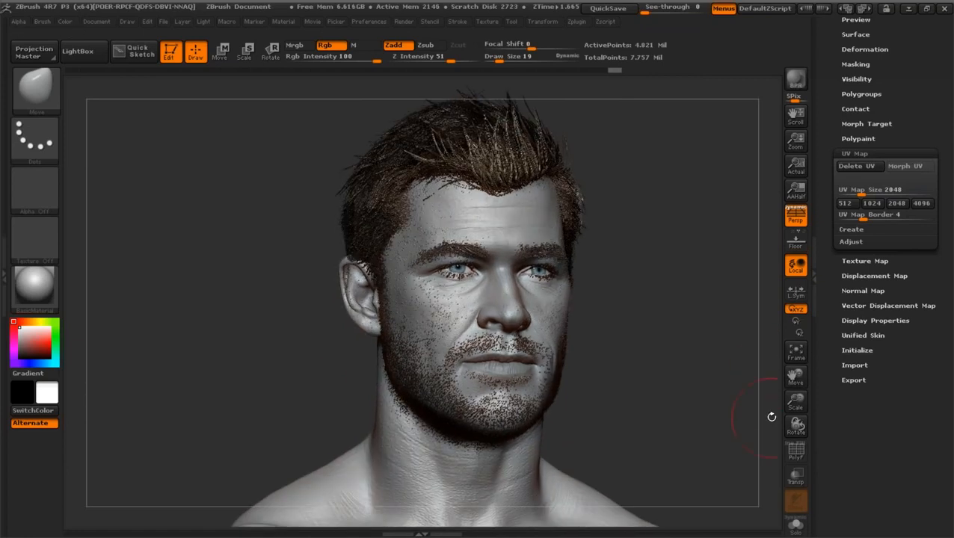